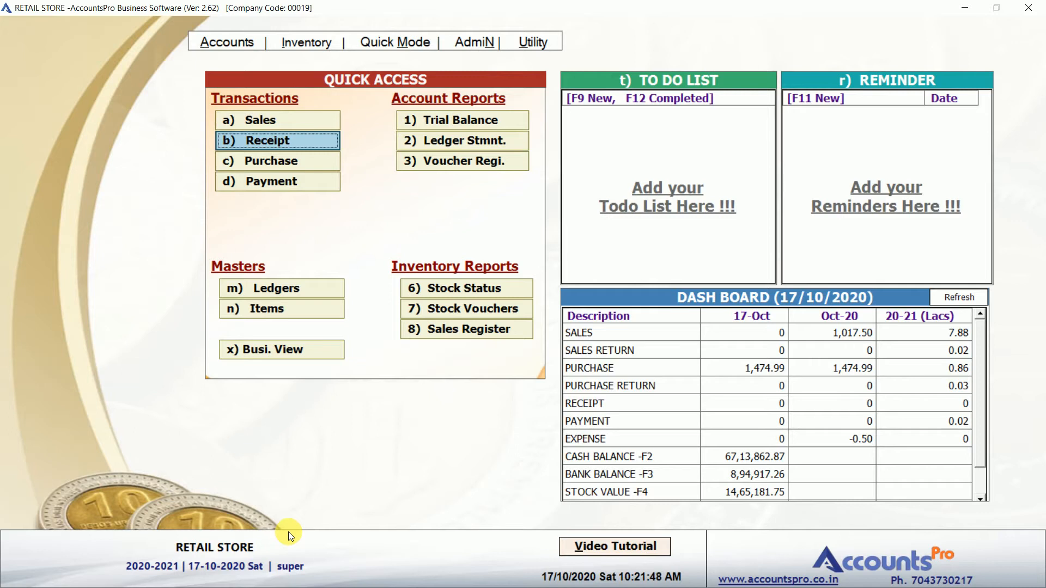
Review the Quick Access shortcuts for transactions, masters, account reports and inventory reports.
key(Up)
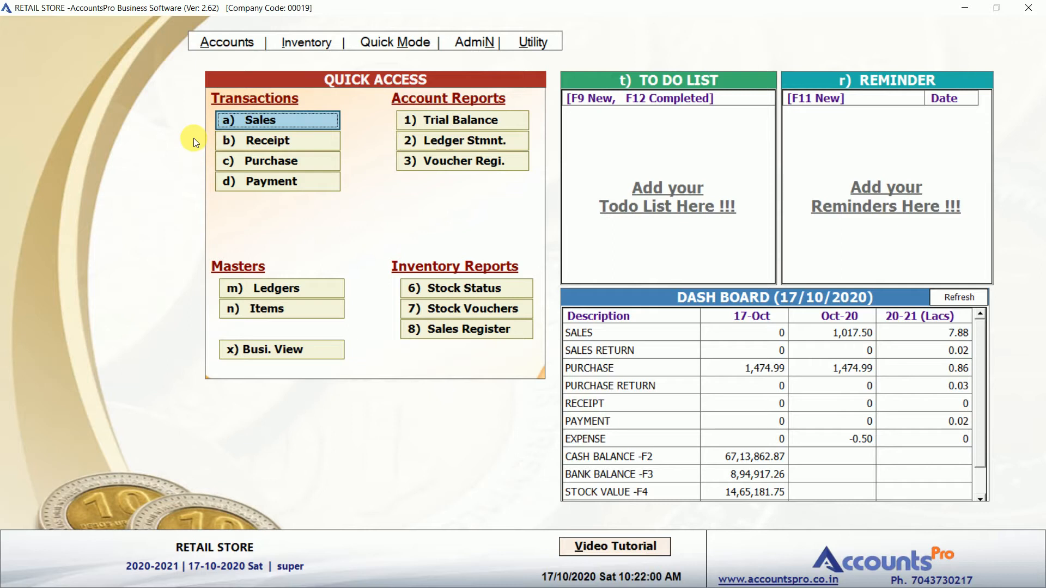
key(Down)
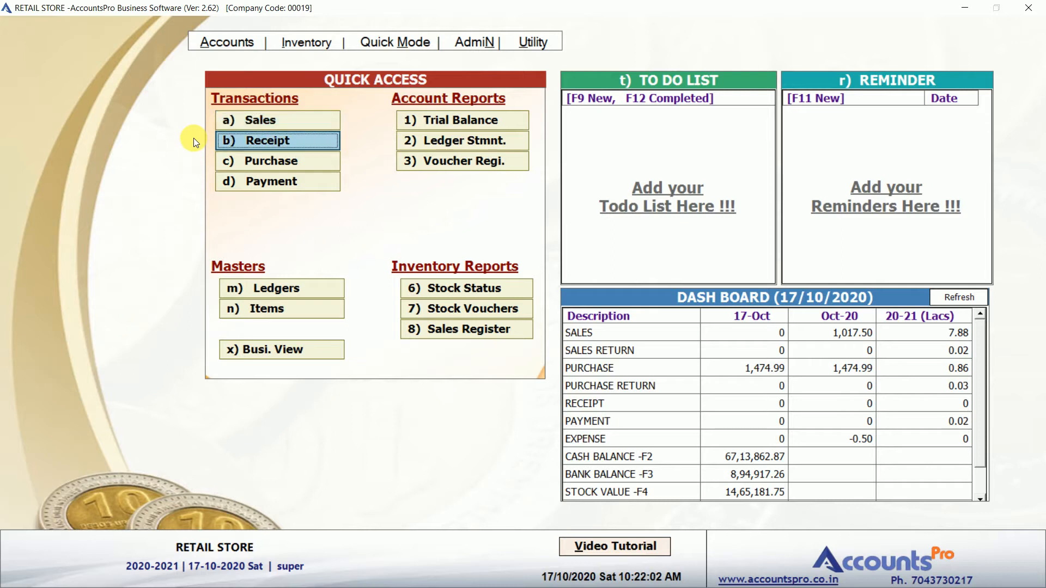
key(Down)
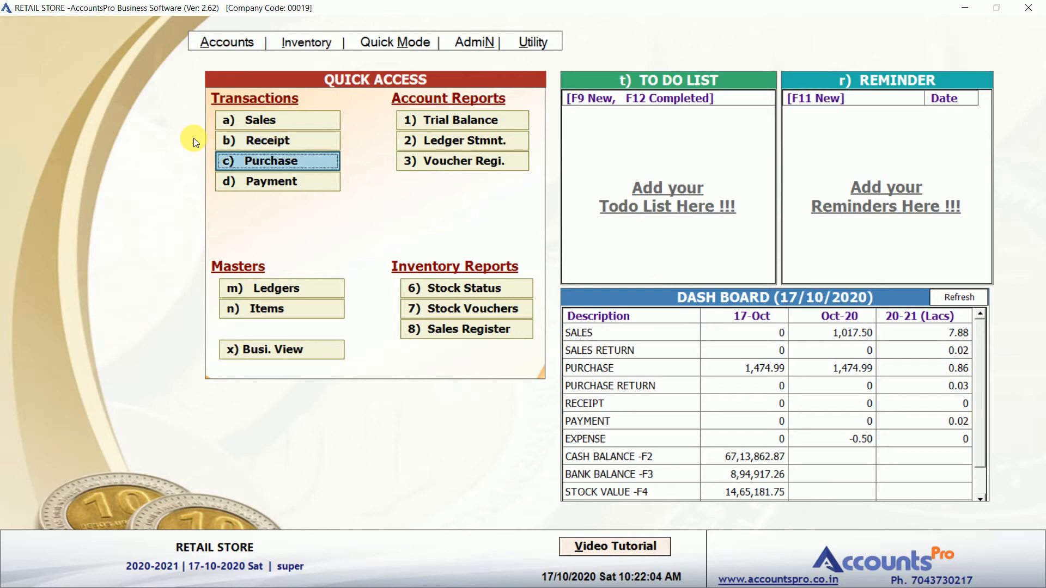
key(Down)
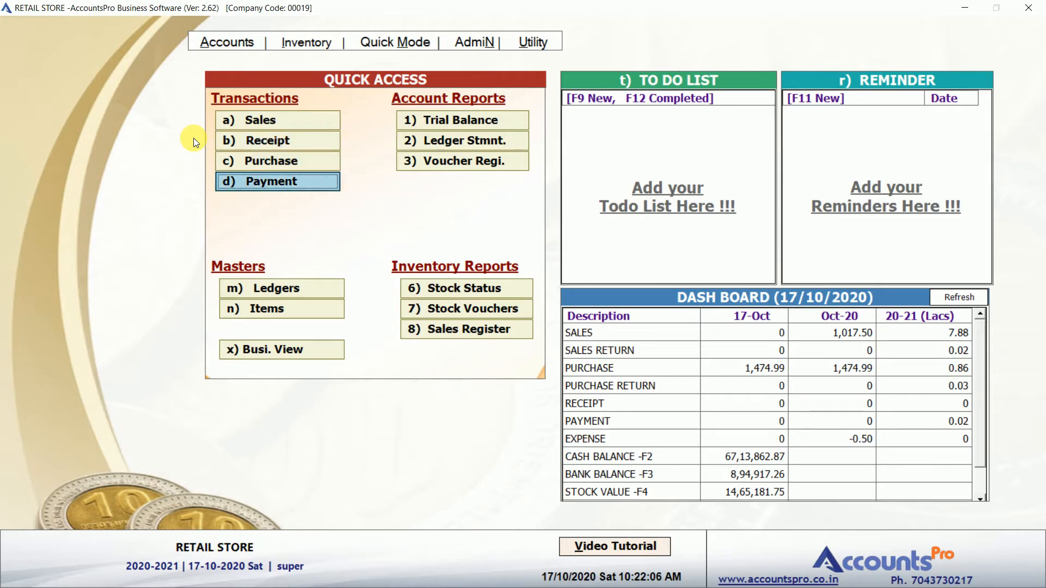
key(Down)
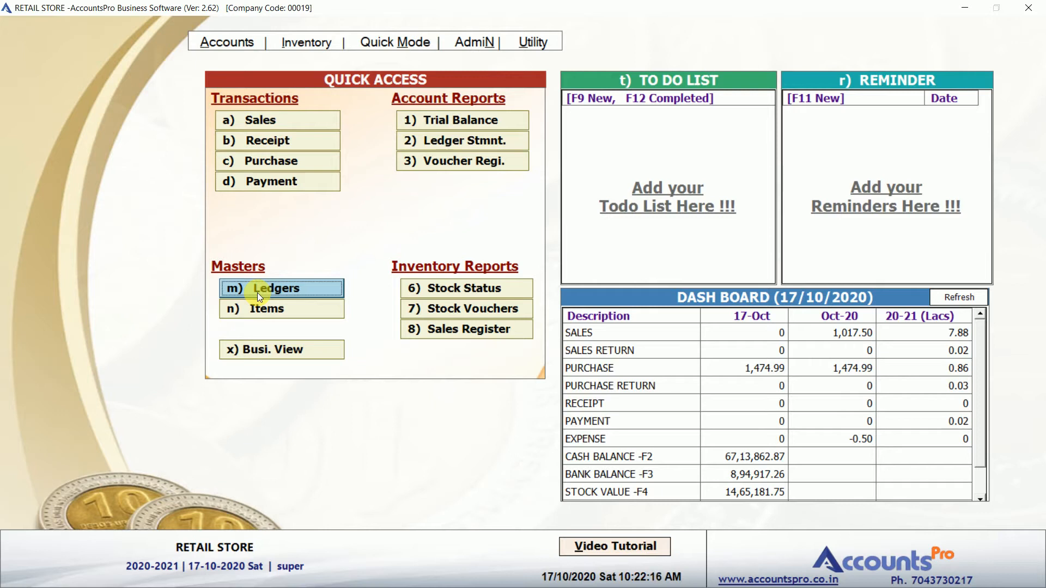
key(Down)
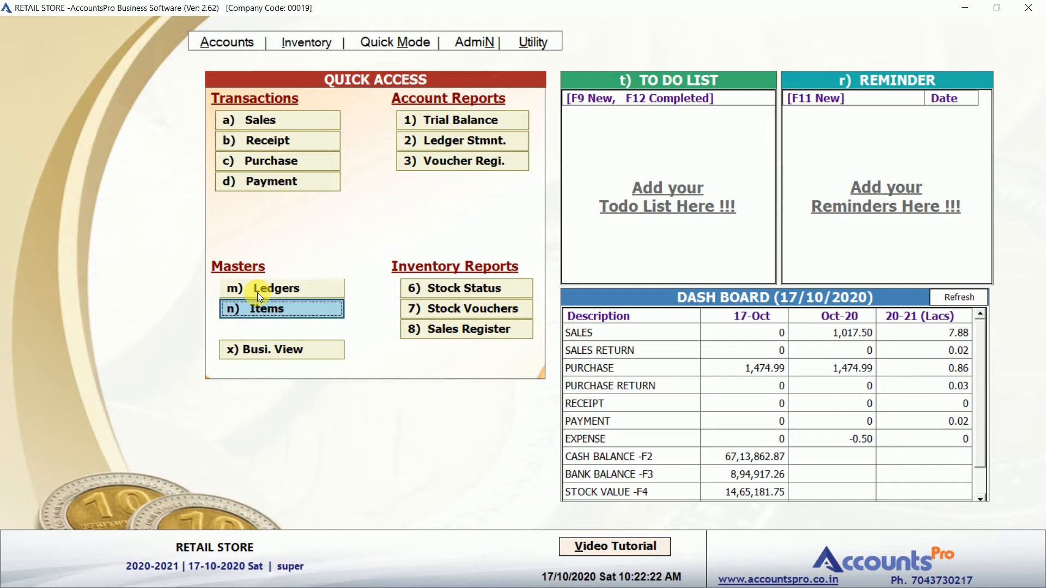
key(Down)
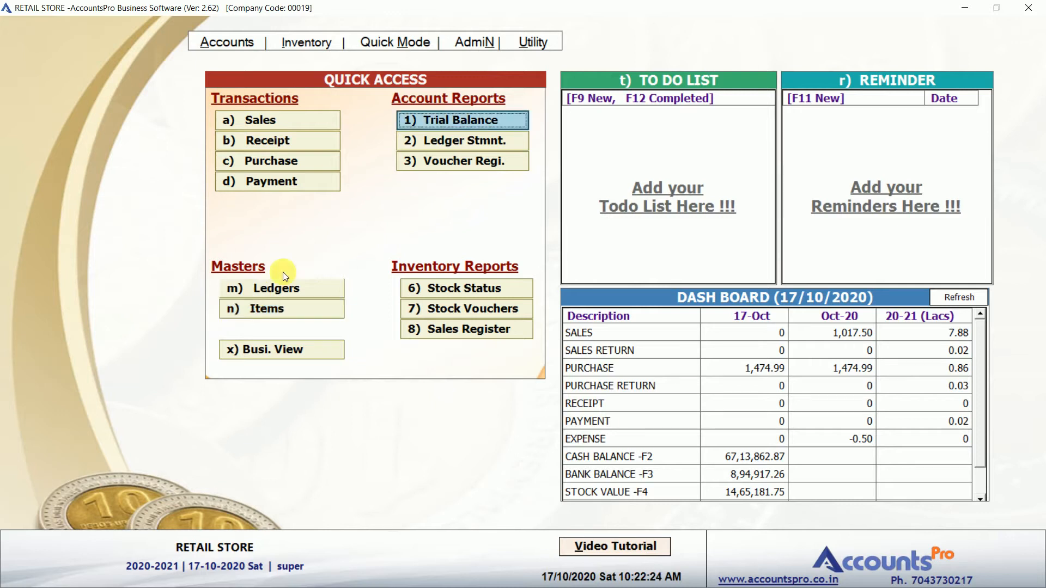
key(Down)
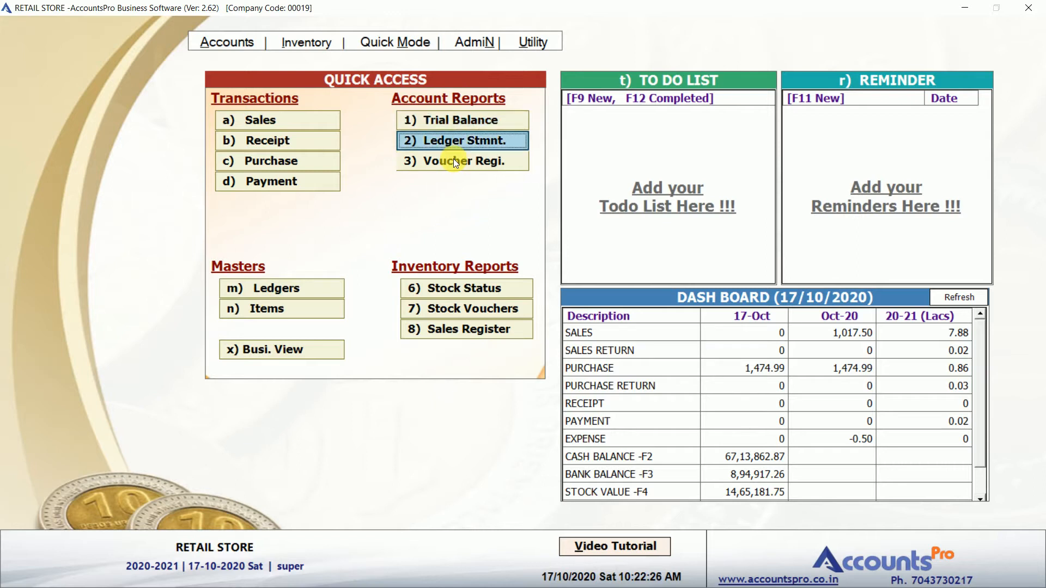
key(Down)
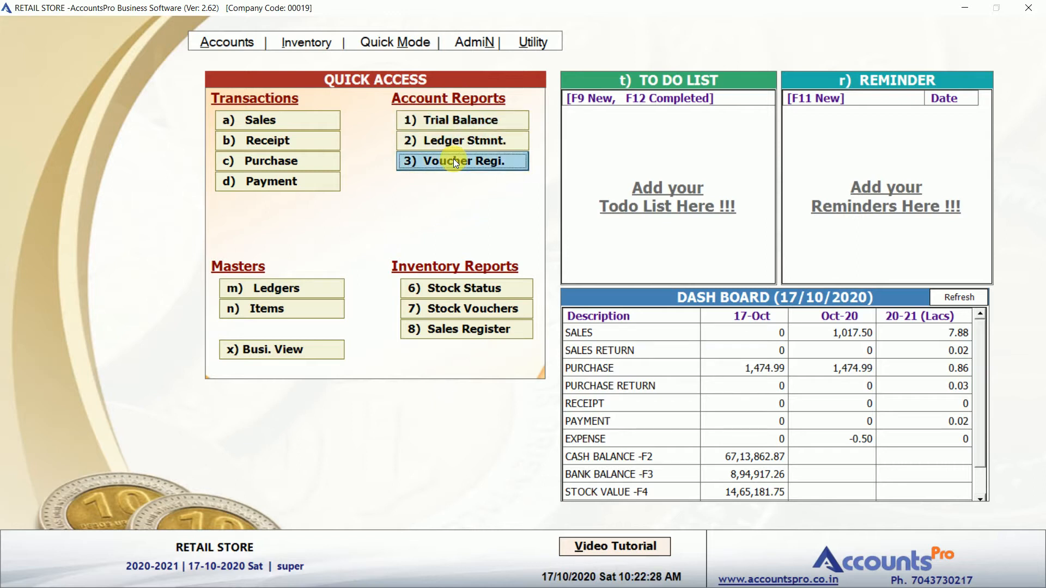
key(Down)
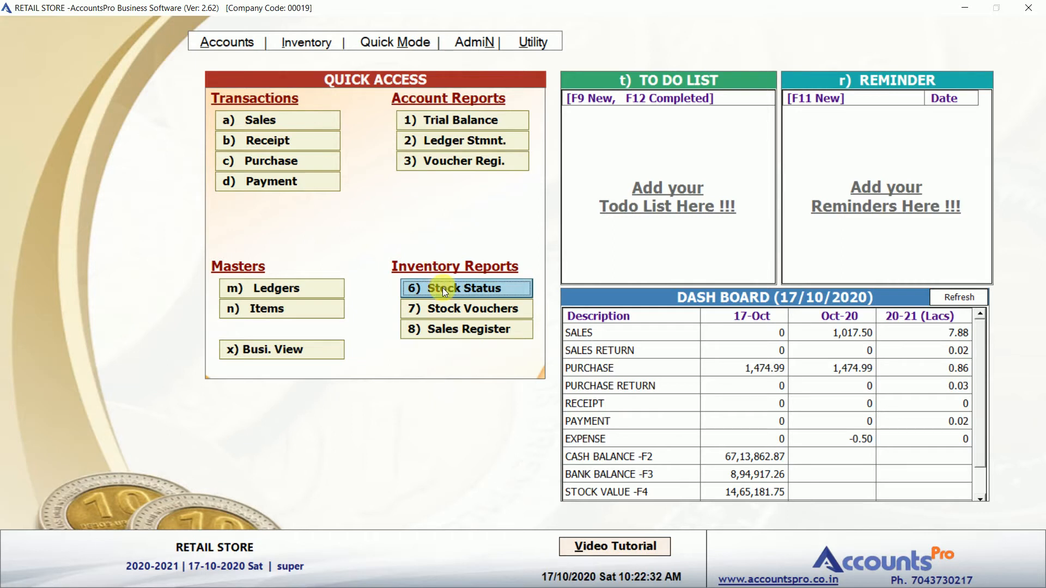
key(Down)
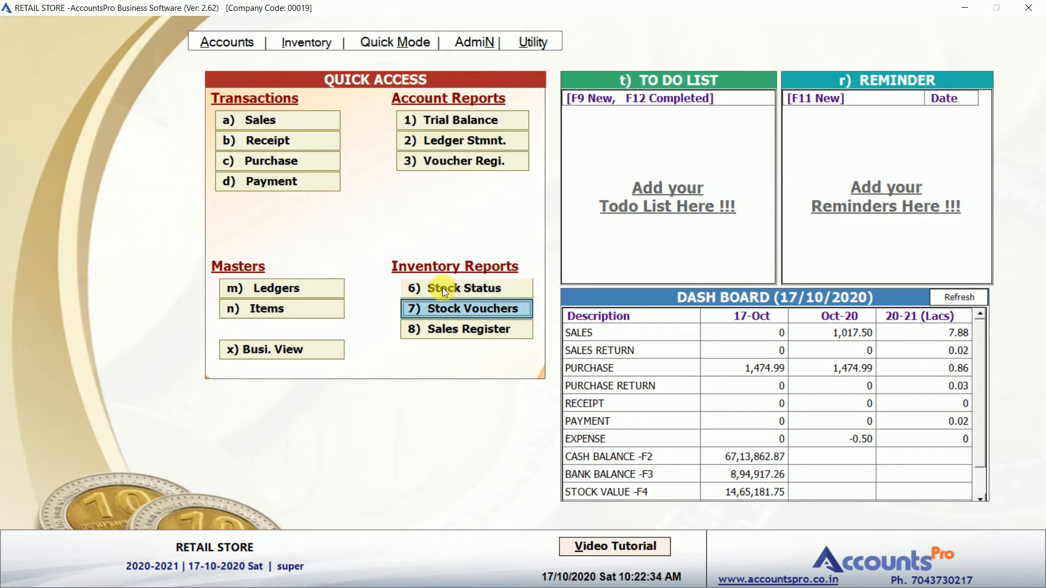
key(Down)
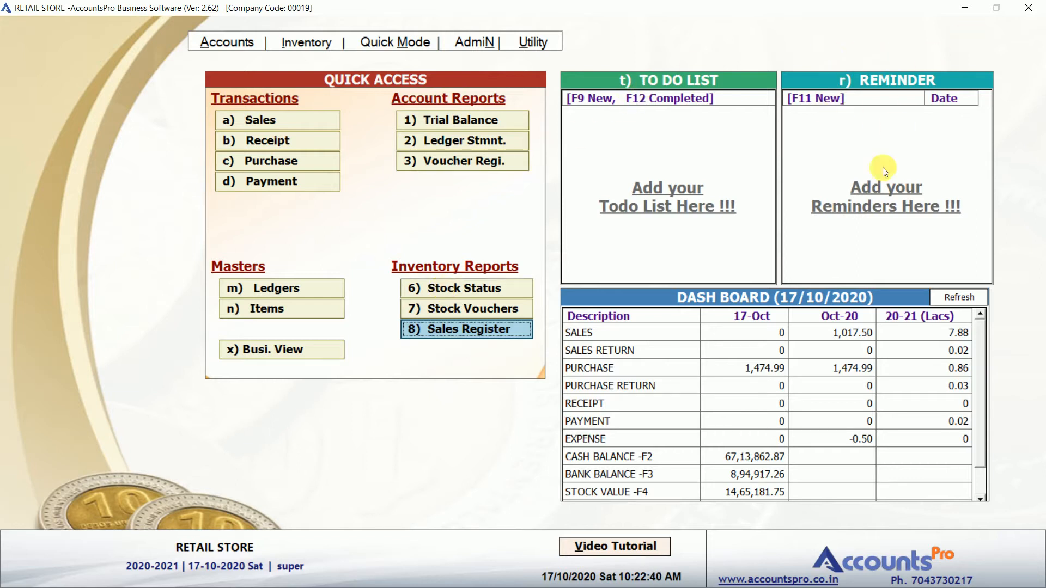
Examine the dashboard's daily, monthly and yearly sales figures and the yearly sales return.
click(744, 341)
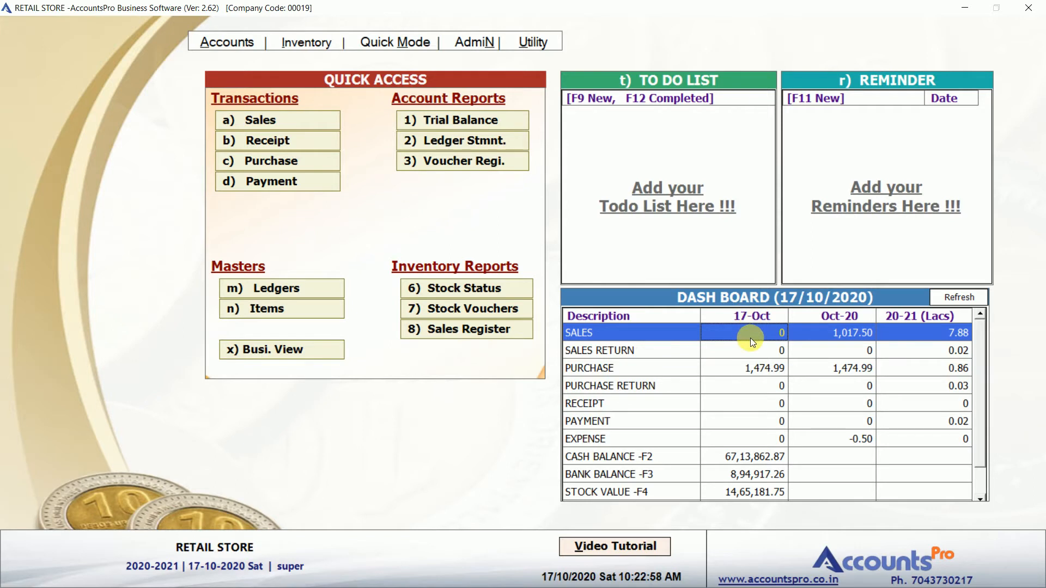
click(839, 332)
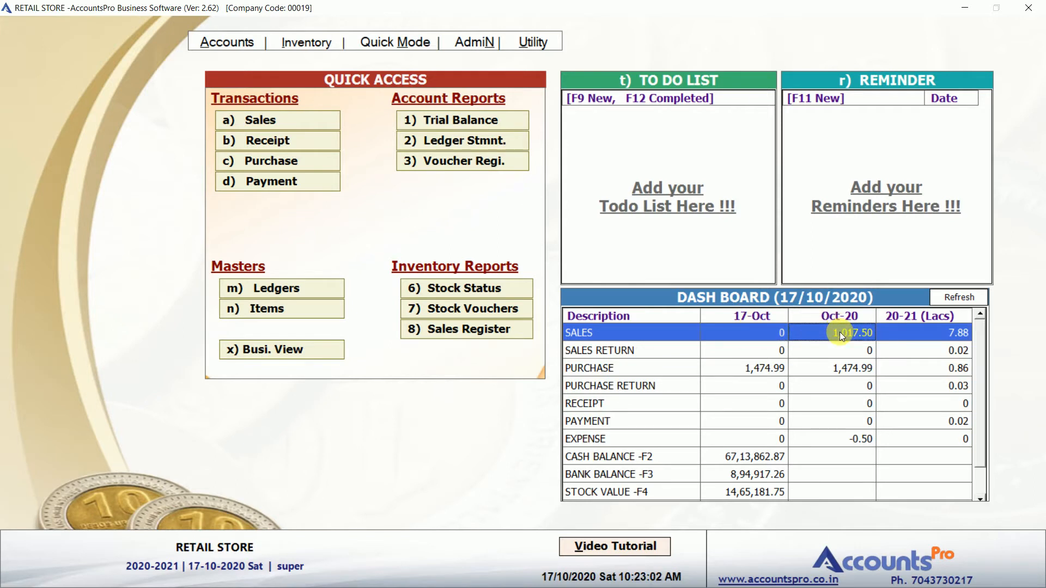
key(Right)
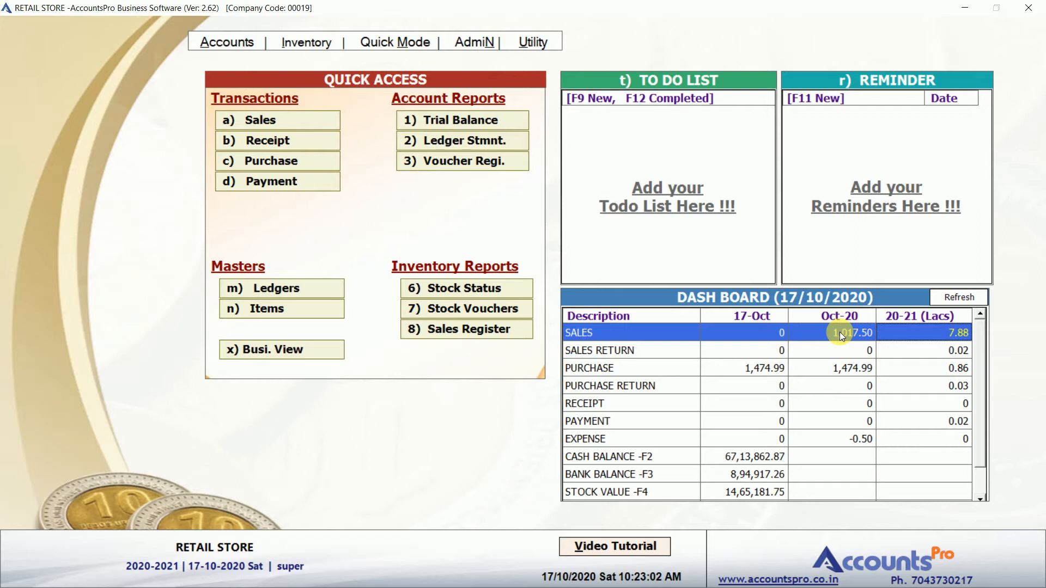
click(897, 353)
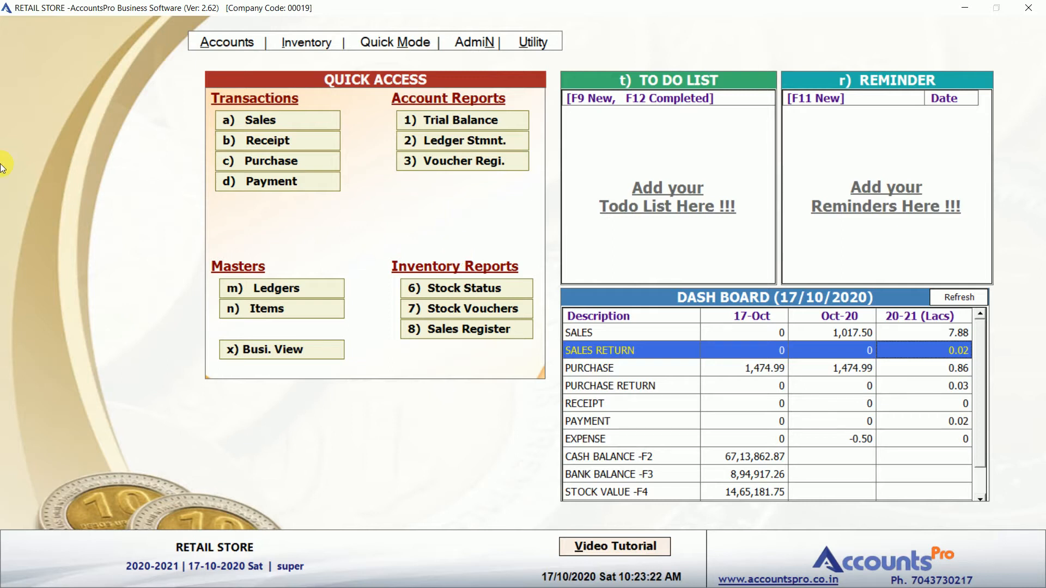
Open the ledger master and search for "parv" to view the matching vendor ledger's group and balance.
click(271, 290)
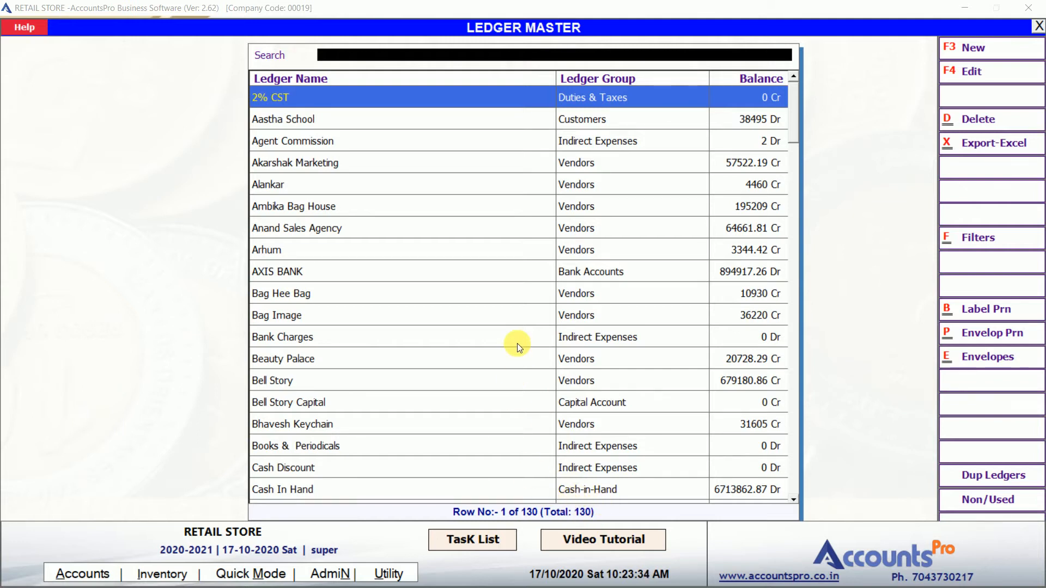
text(parv)
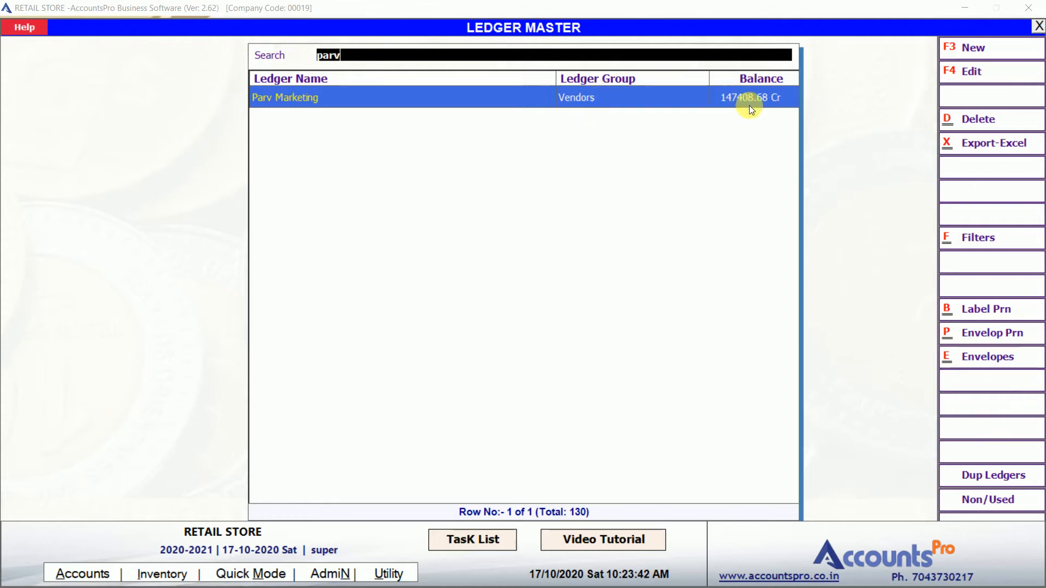
click(639, 97)
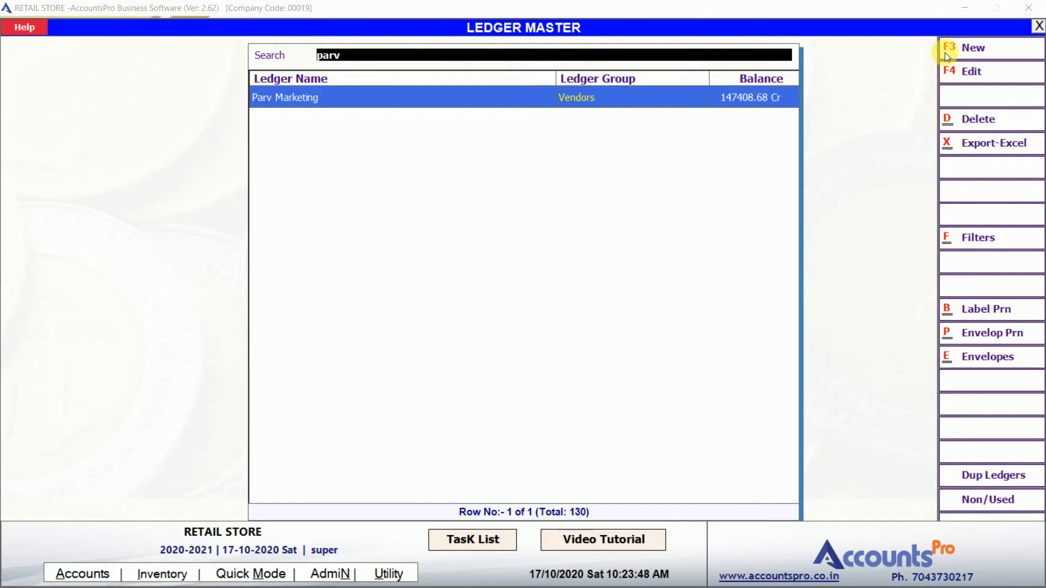
Start a new ledger named SKY SHOP LTD, keeping the same text as its print name and alias.
click(980, 53)
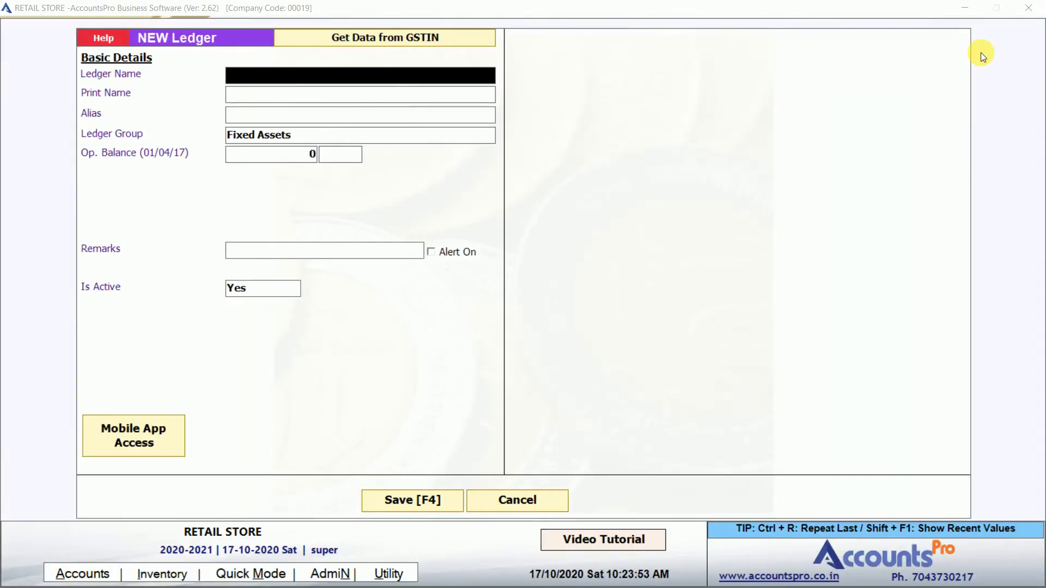
text(SKY SHO P LTD)
key(Return)
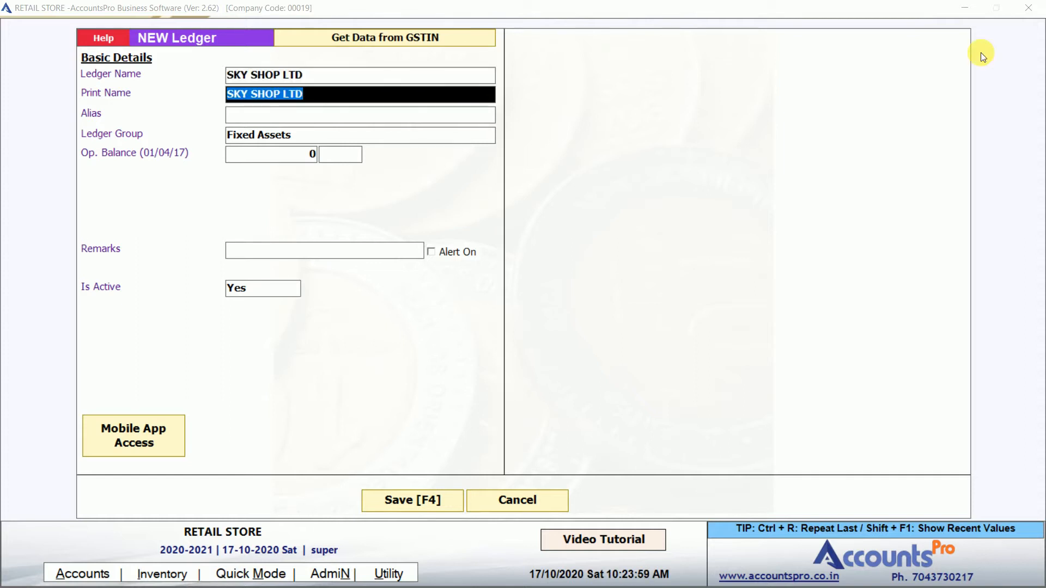
key(Return)
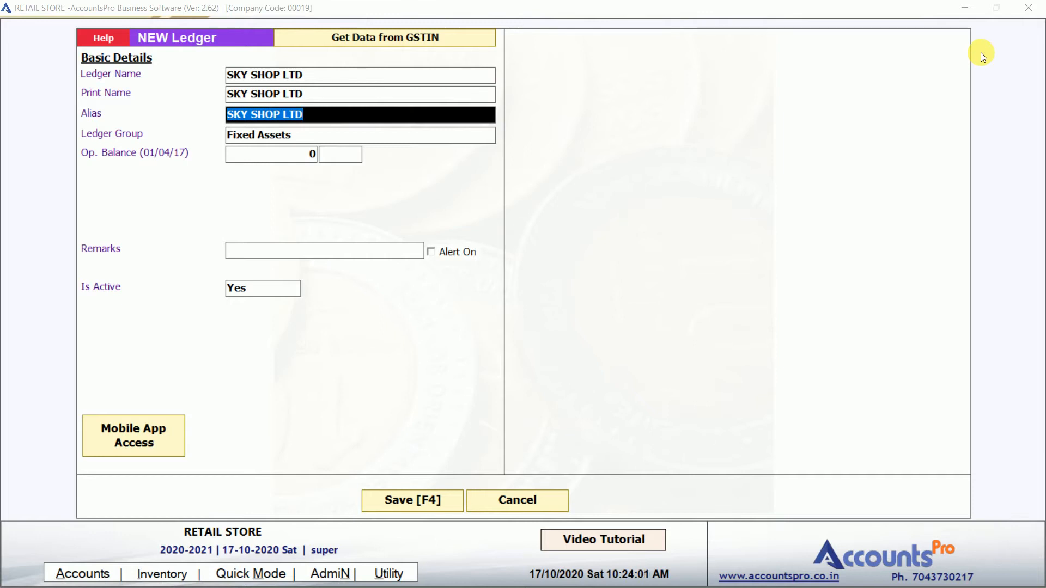
key(Return)
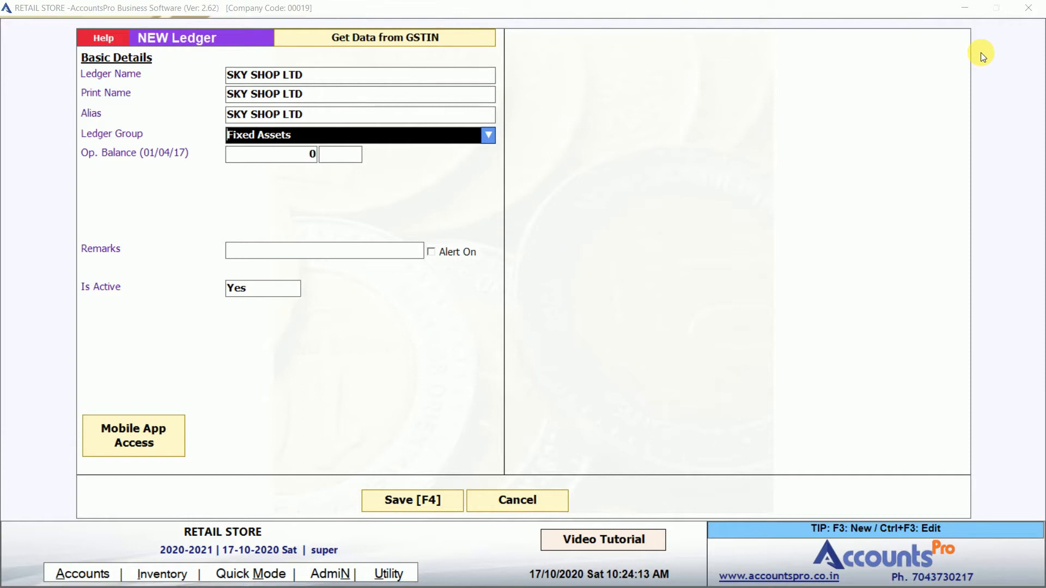
text(VEND)
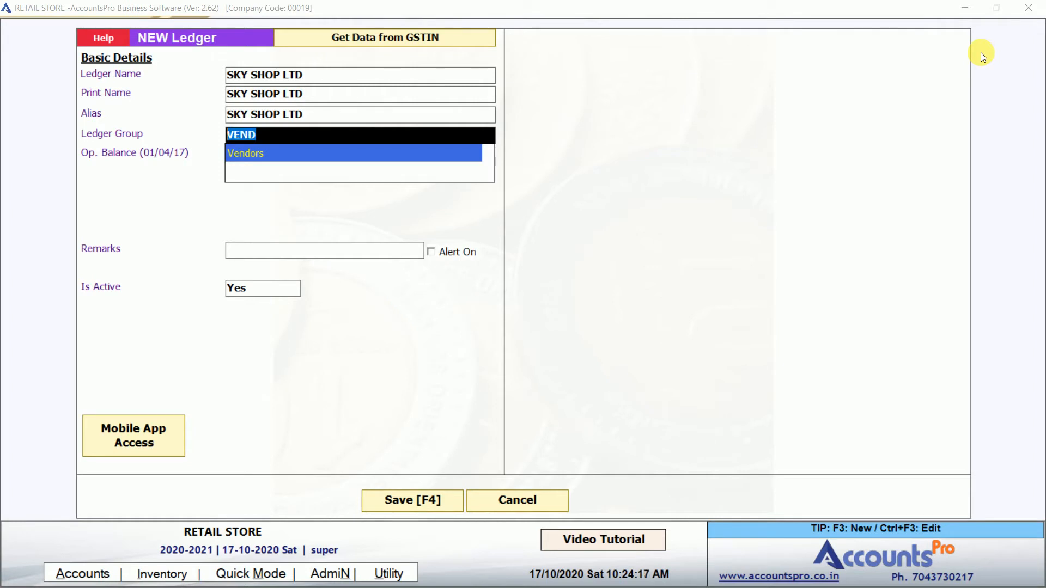
text(CUST)
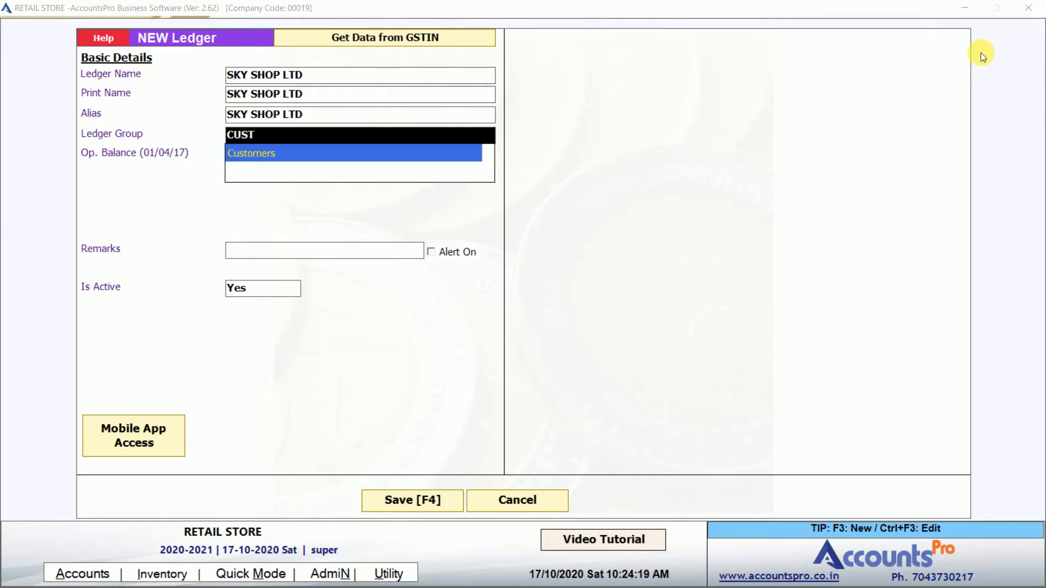
key(BackSpace)
key(BackSpace)
key(BackSpace)
key(BackSpace)
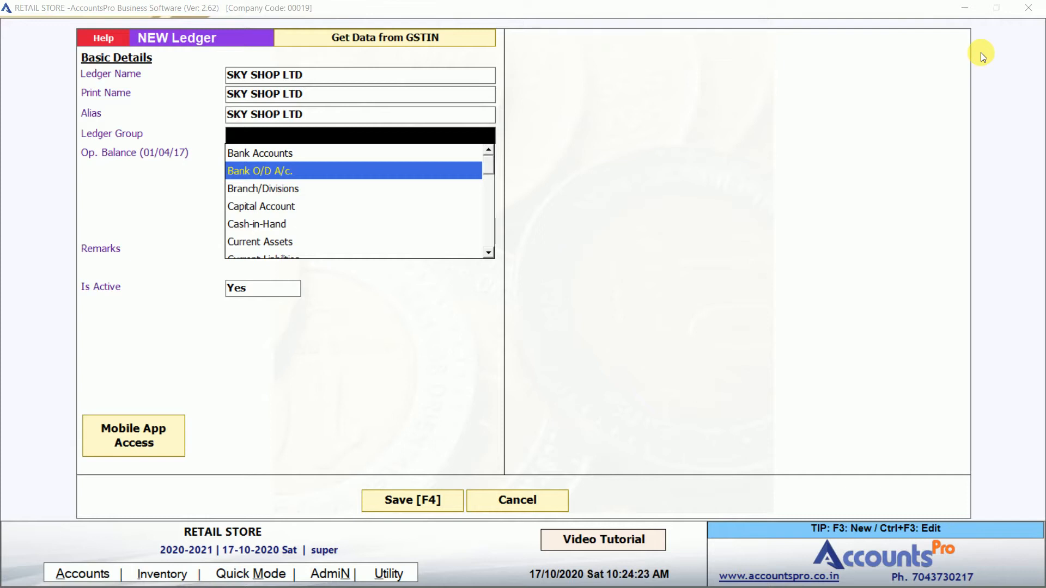
key(Down)
key(Down)
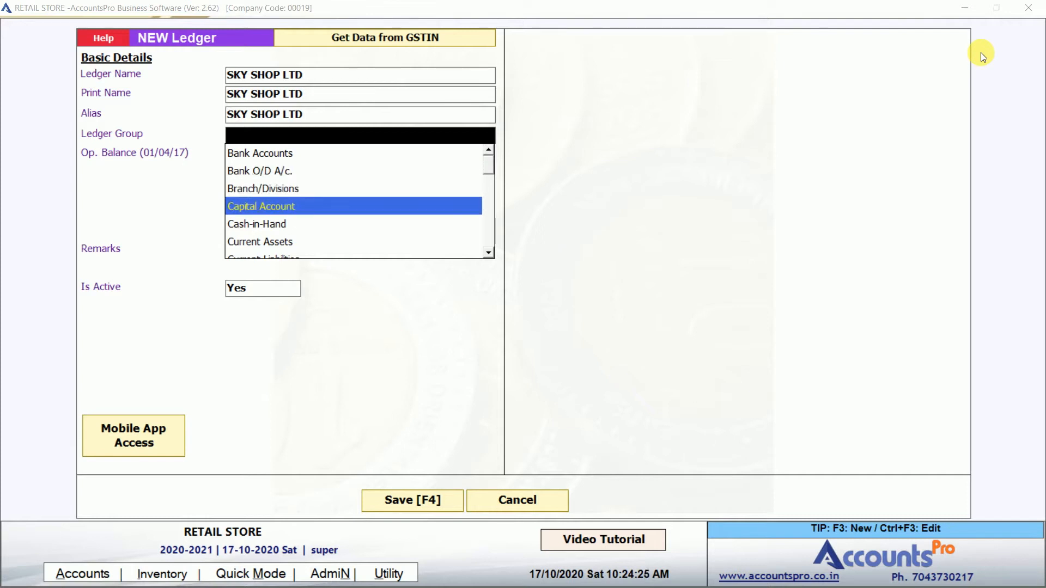
key(Down)
key(Down)
Assign the new ledger to the Vendors ledger group.
text(V)
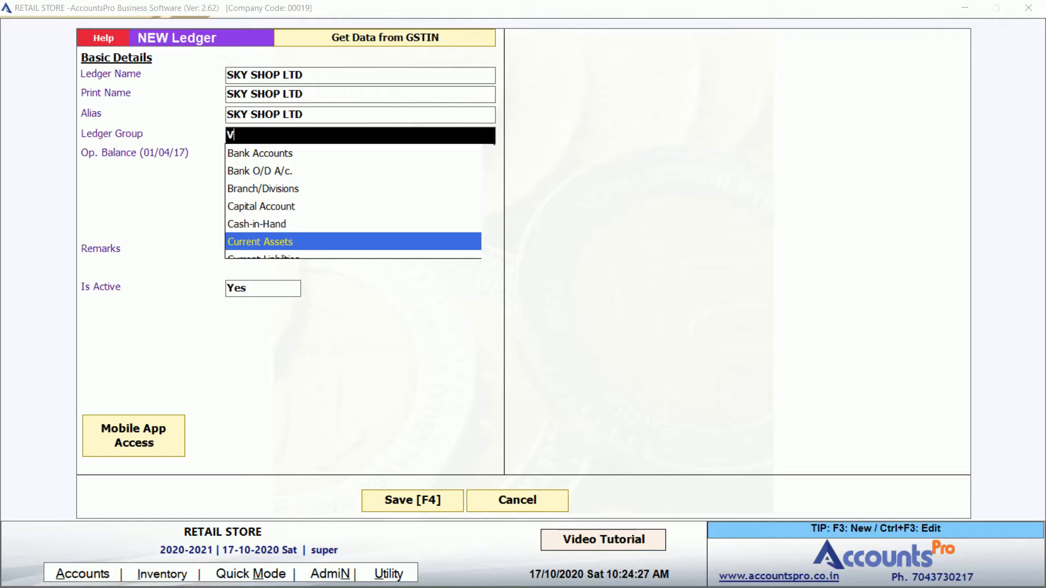
text(EN)
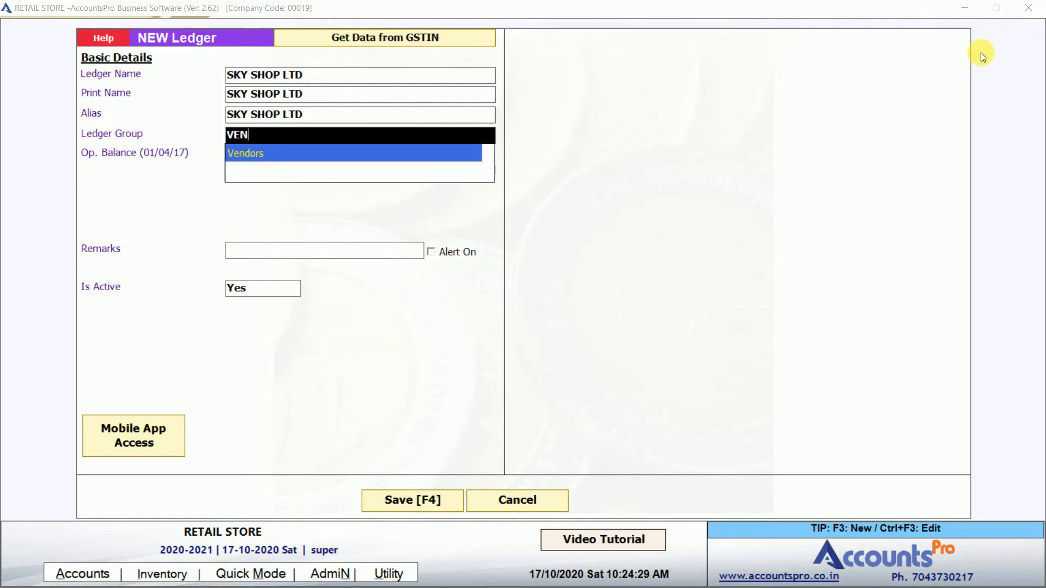
key(Return)
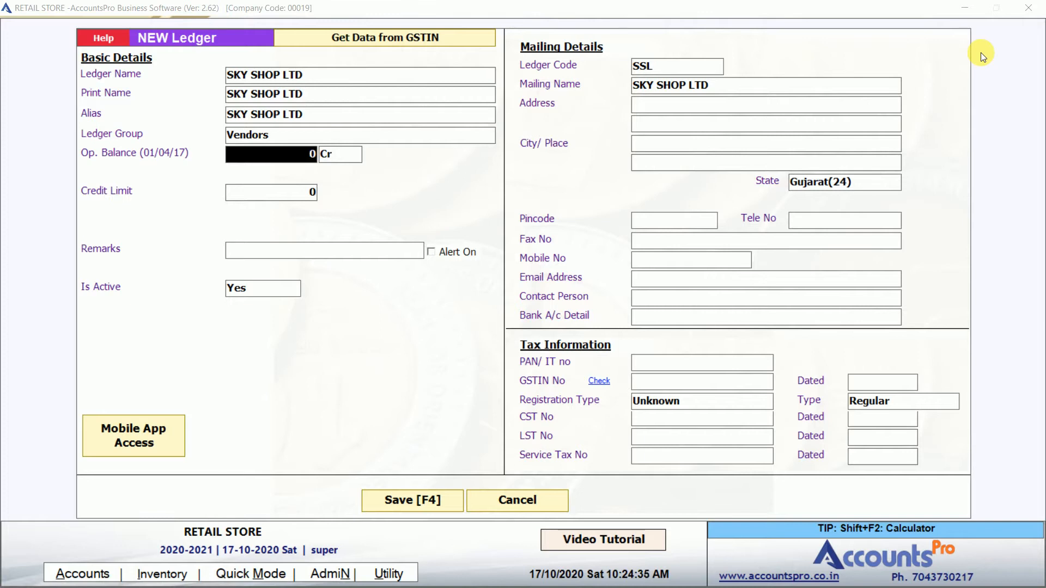
Accept the zero opening balance and credit limit, leave the remarks empty and keep the ledger active.
key(Return)
key(Return)
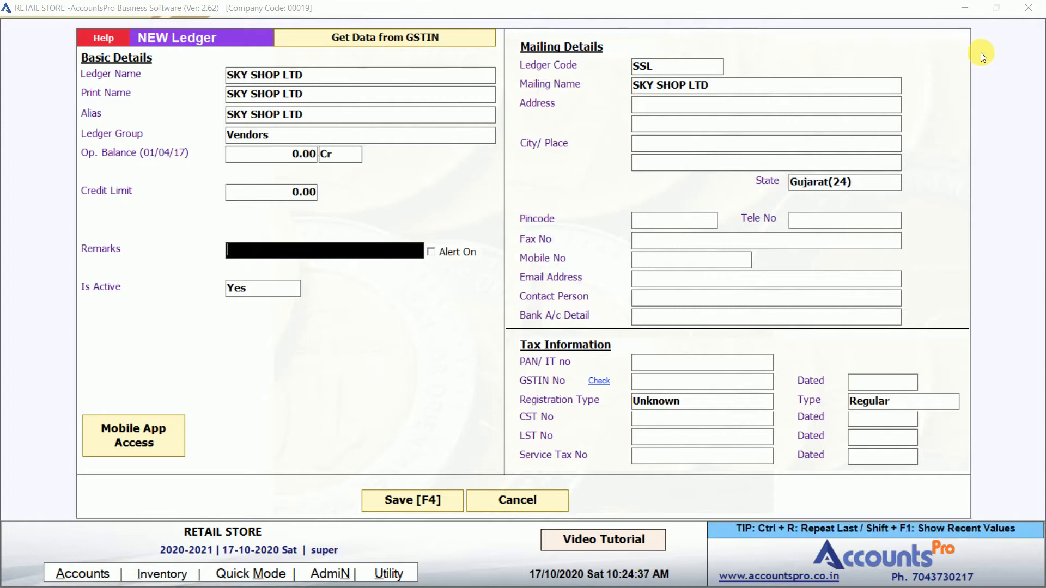
key(Return)
key(Return)
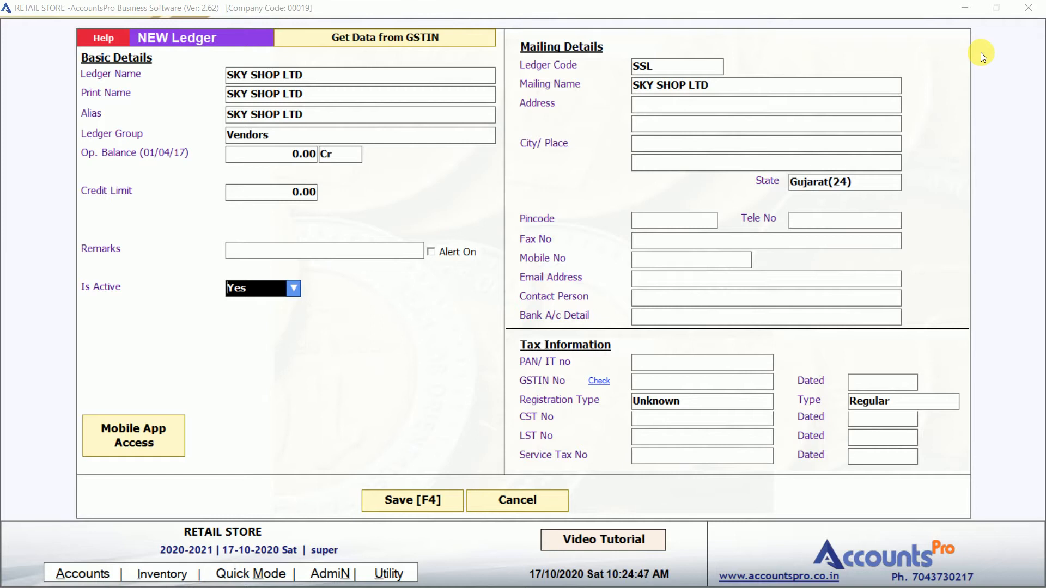
key(Return)
key(Return)
key(Return)
key(Return)
key(Return)
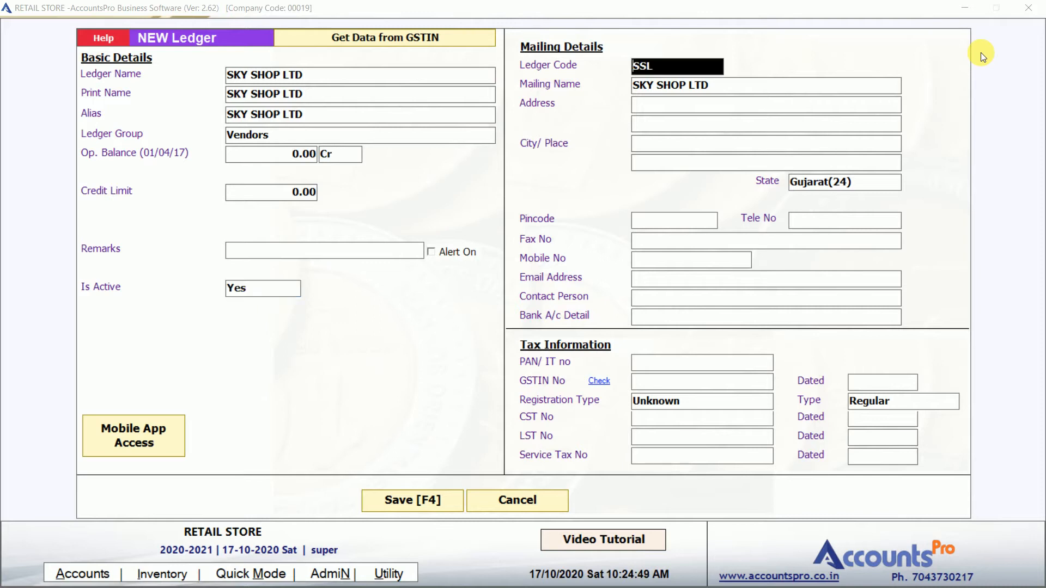
Accept the default mailing details with Gujarat(24) as the state, leave the contact fields blank and go on to the PAN number.
key(Return)
key(Return)
key(Return)
key(Return)
key(Return)
key(Return)
key(Return)
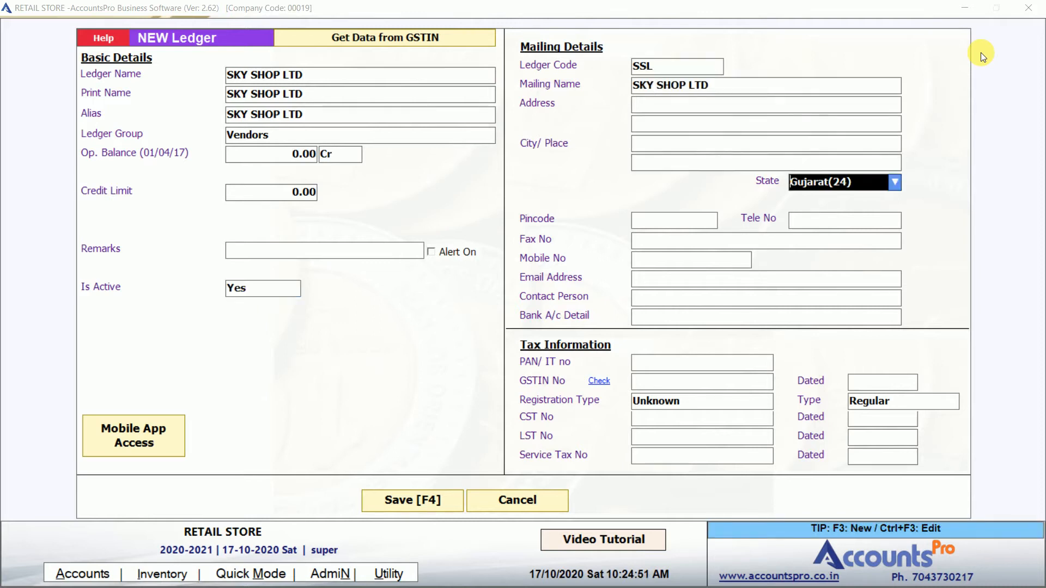
key(Return)
key(Return)
key(Return)
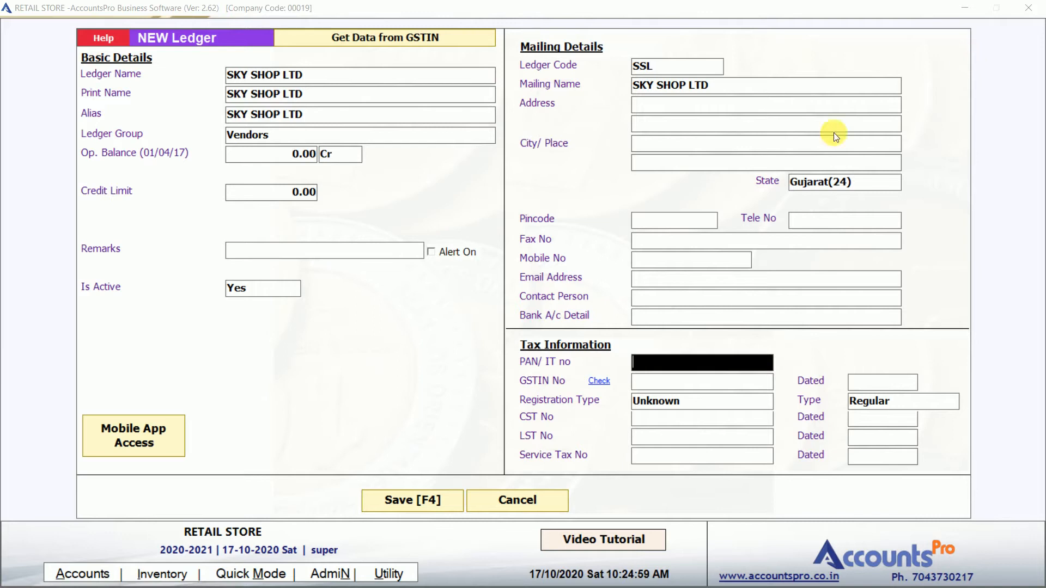
Save the SKY SHOP LTD ledger, look it up in the ledger master by searching for SKY and clear the search.
click(423, 505)
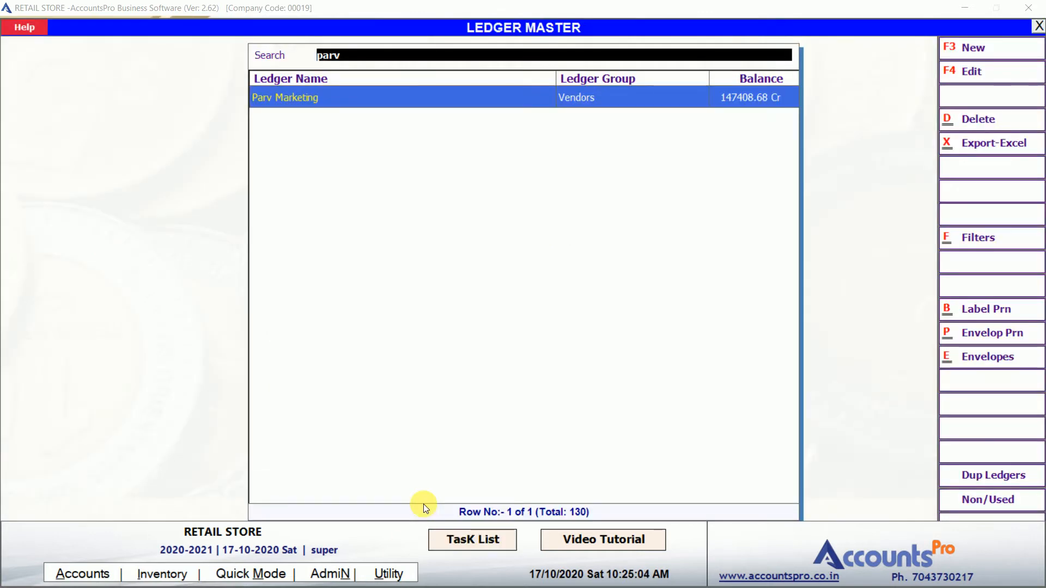
text(SKY)
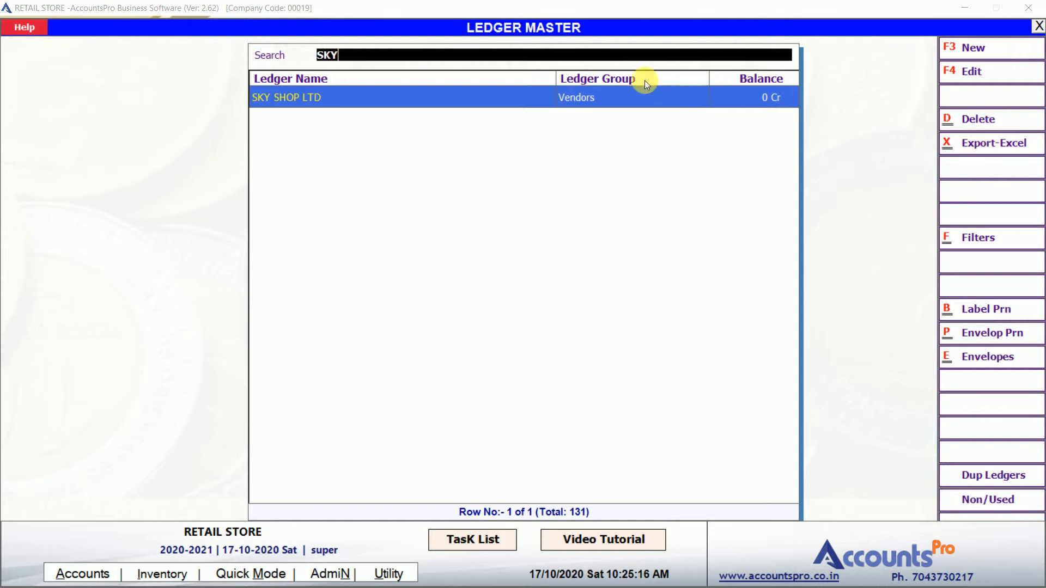
key(BackSpace)
key(BackSpace)
key(BackSpace)
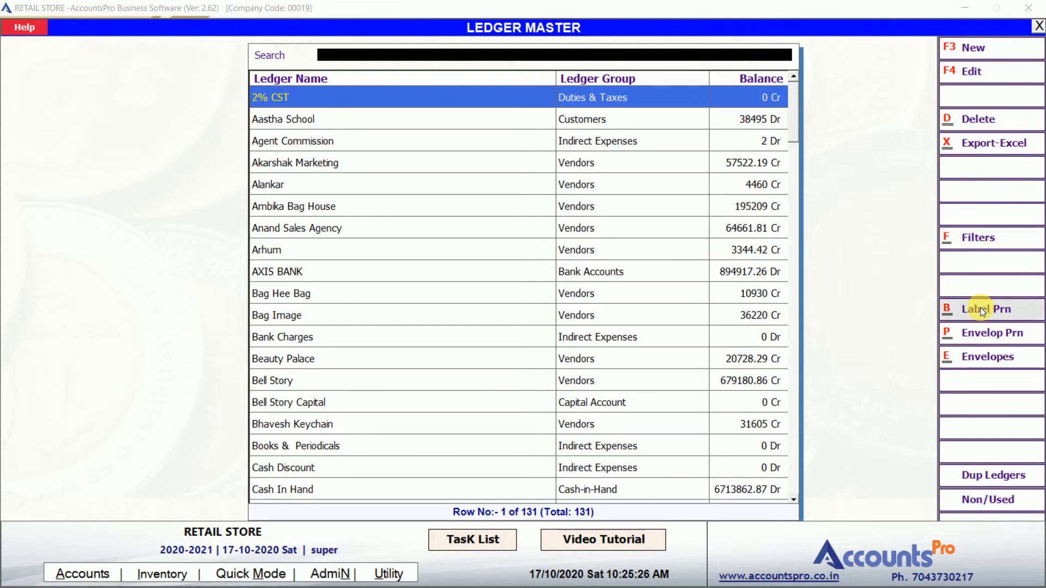
Leave the ledger master and open the item master, selecting the 106 Lotus item in its list.
click(525, 217)
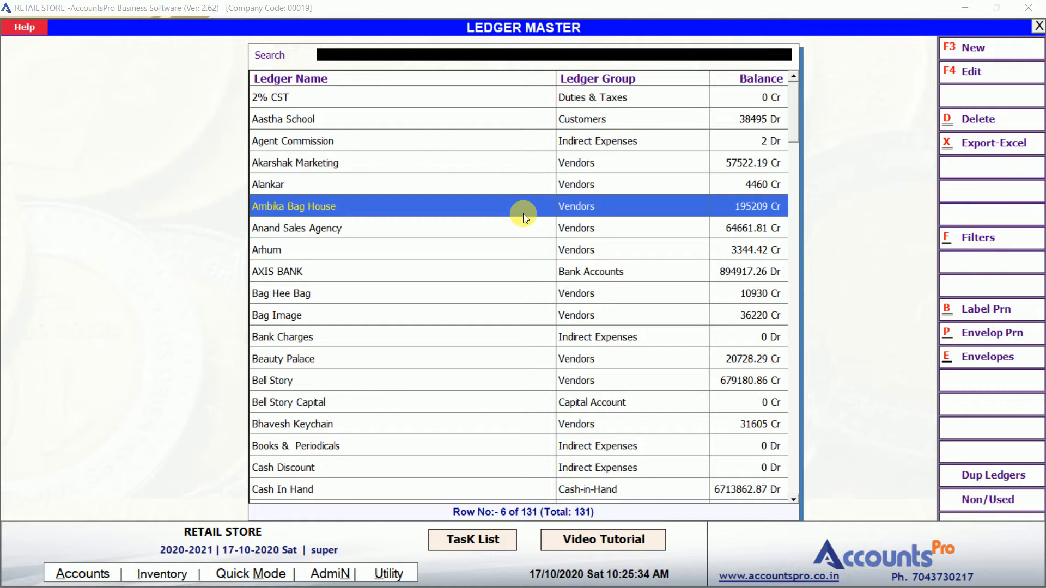
key(Escape)
key(Return)
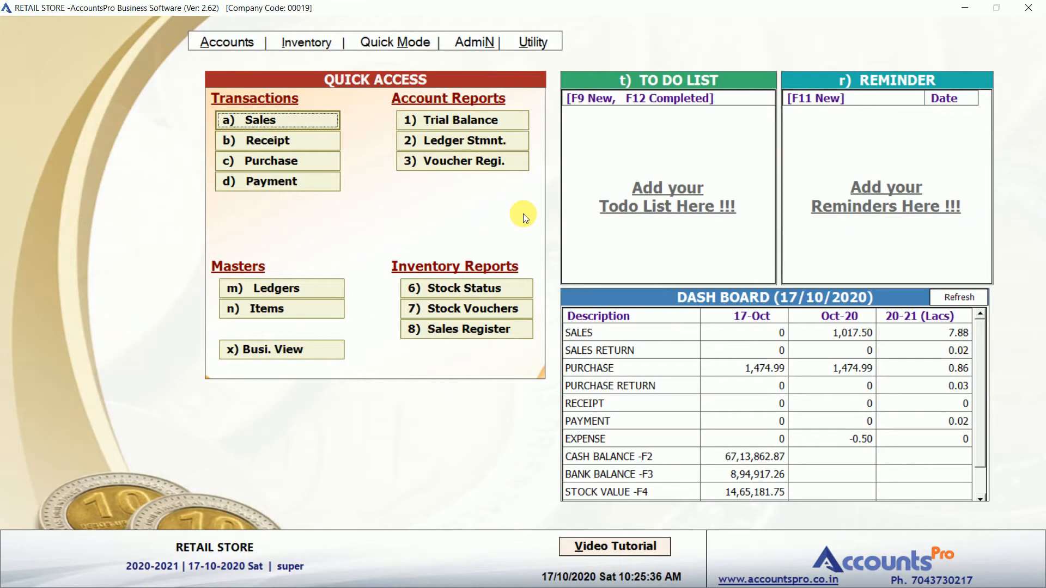
click(283, 310)
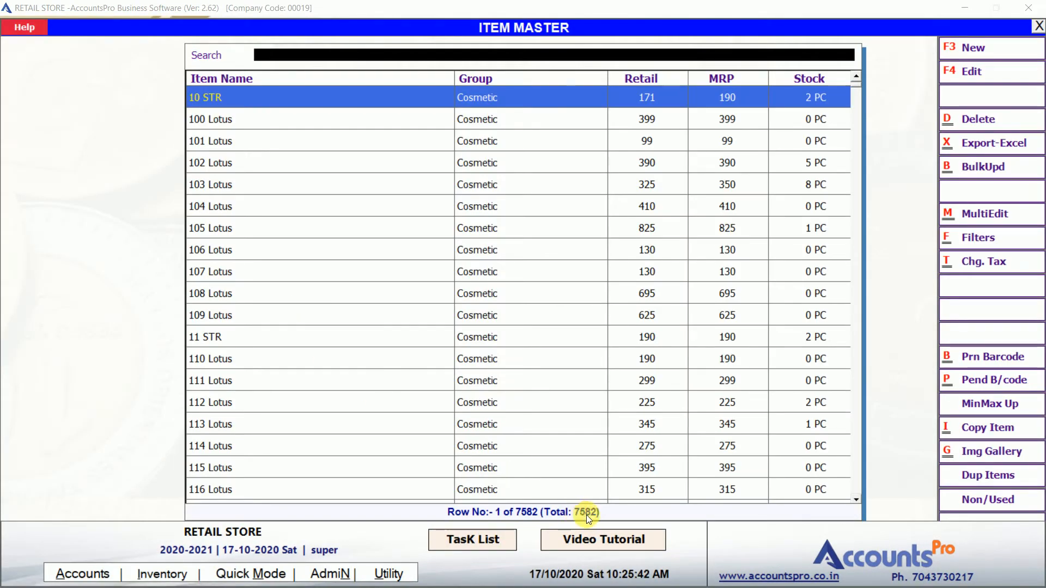
click(271, 191)
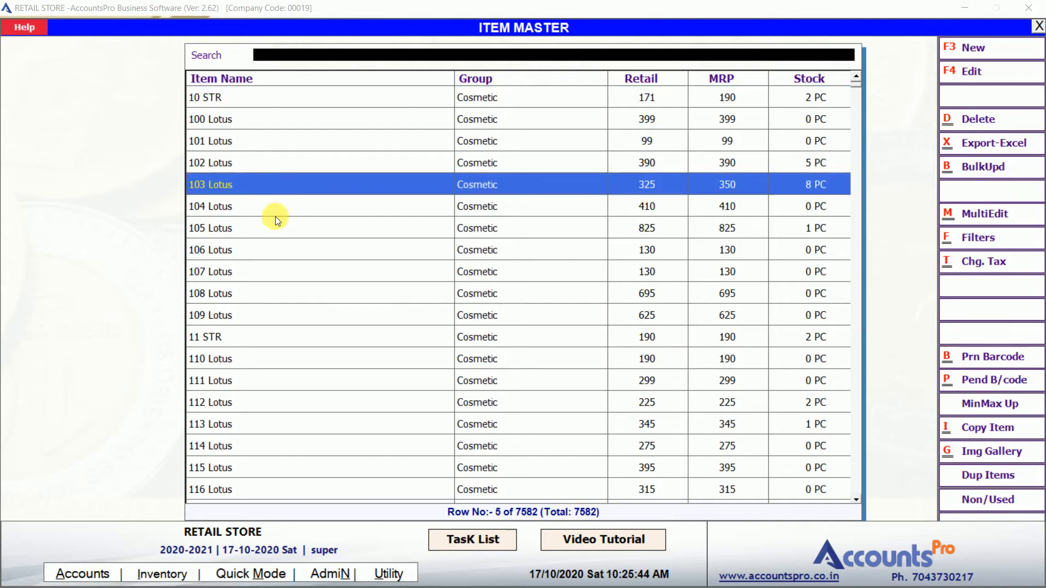
click(271, 250)
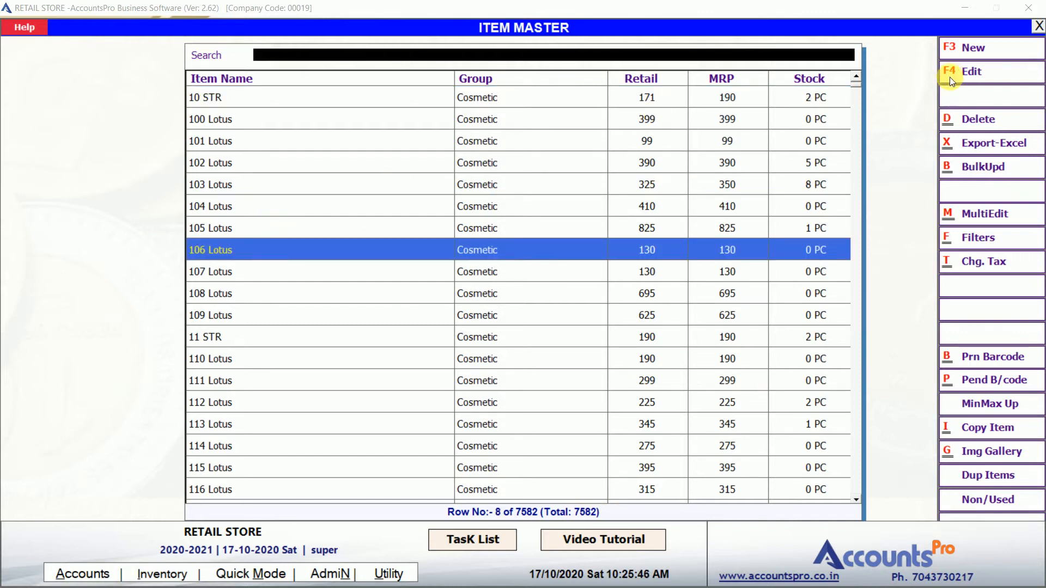
Start a new item and assign it to the Cosmetic item group.
click(974, 53)
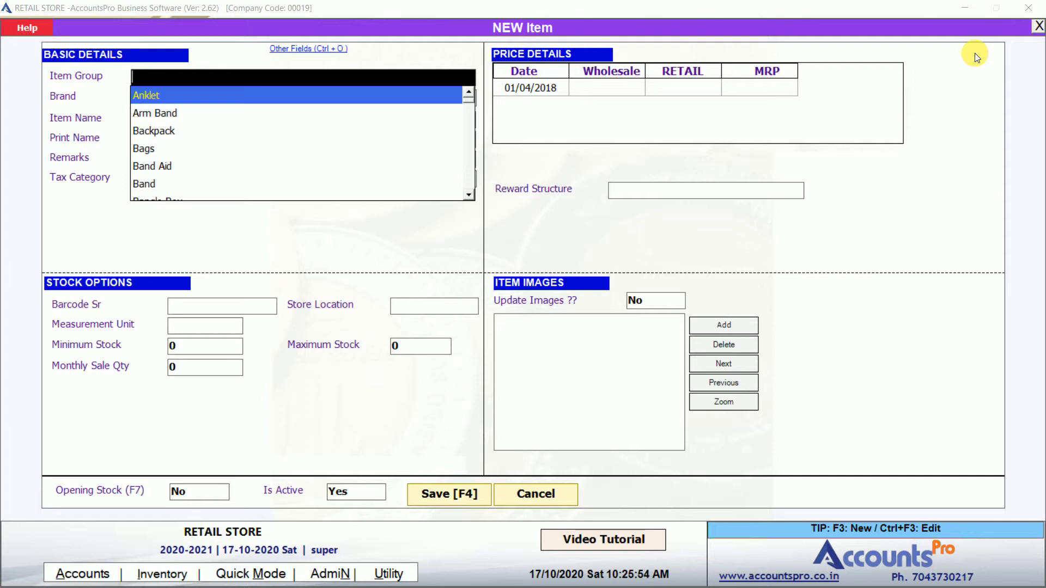
text(cos)
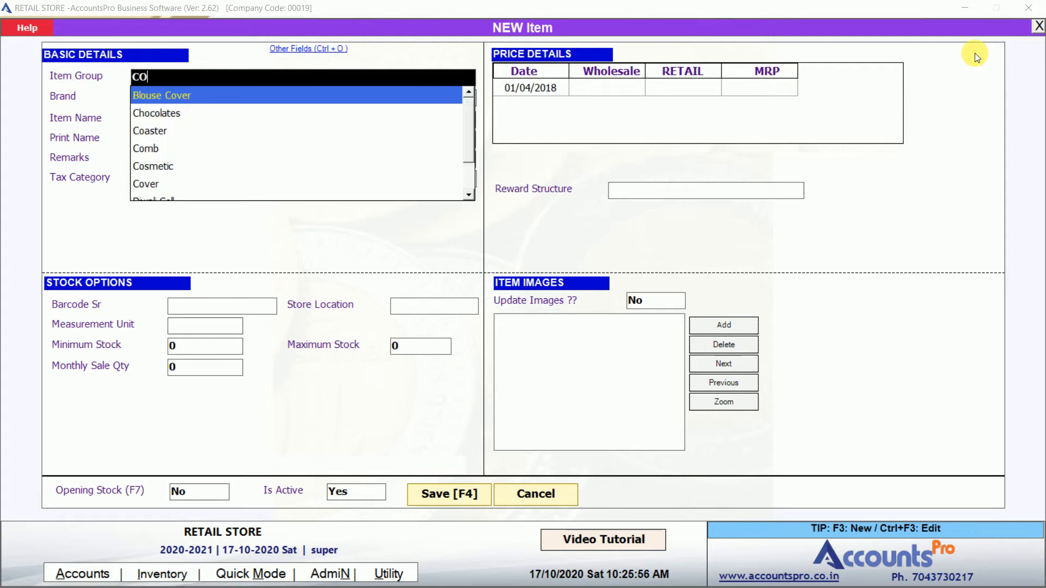
key(Return)
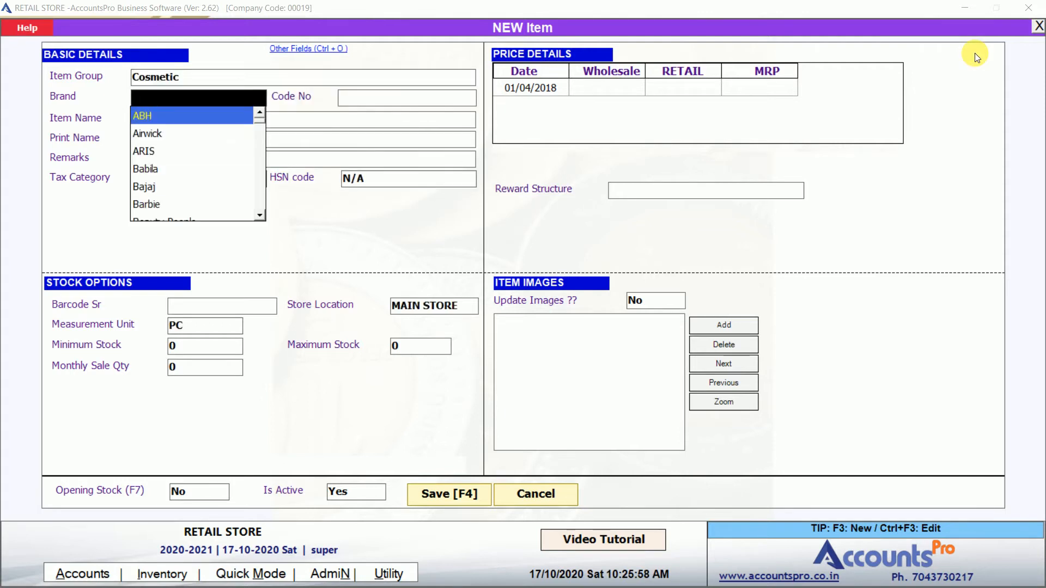
Set the new item's brand to Barbie and leave its code number empty.
key(Down)
text(B)
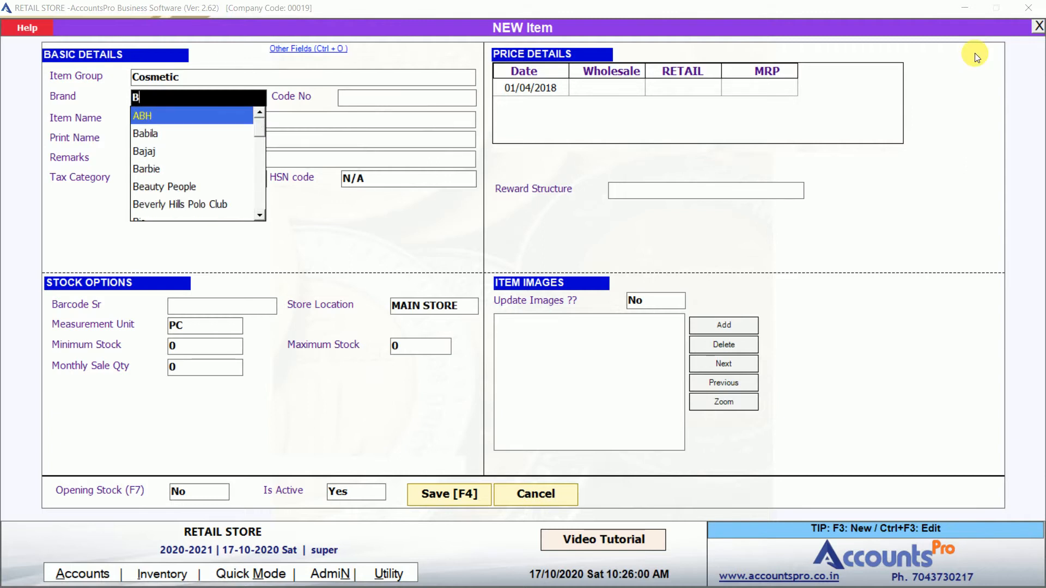
key(Down)
key(Down)
key(Down)
key(Return)
key(Return)
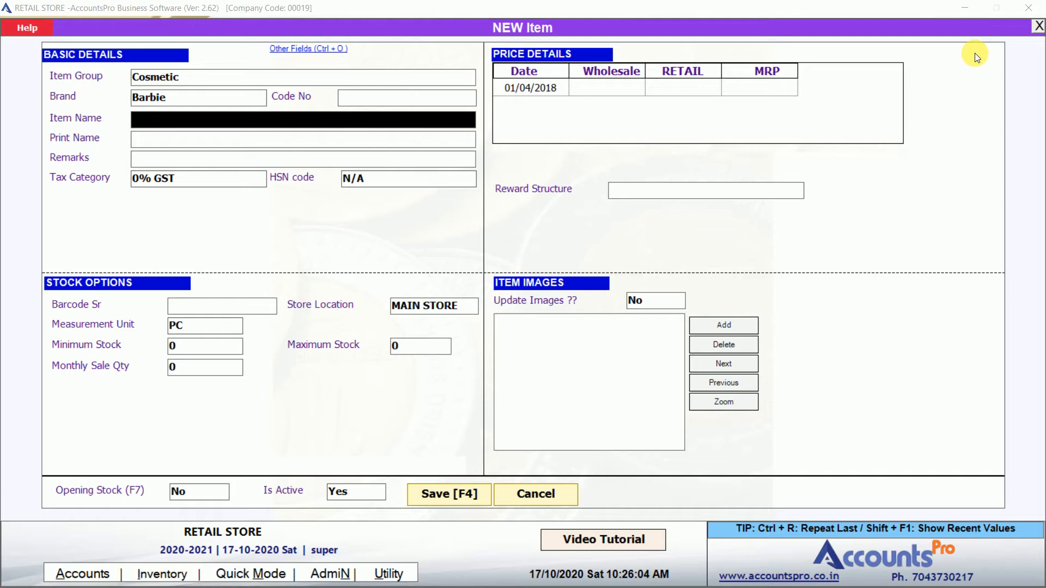
Try to name the new item 110 LOTUS.
text(110 LOTUS)
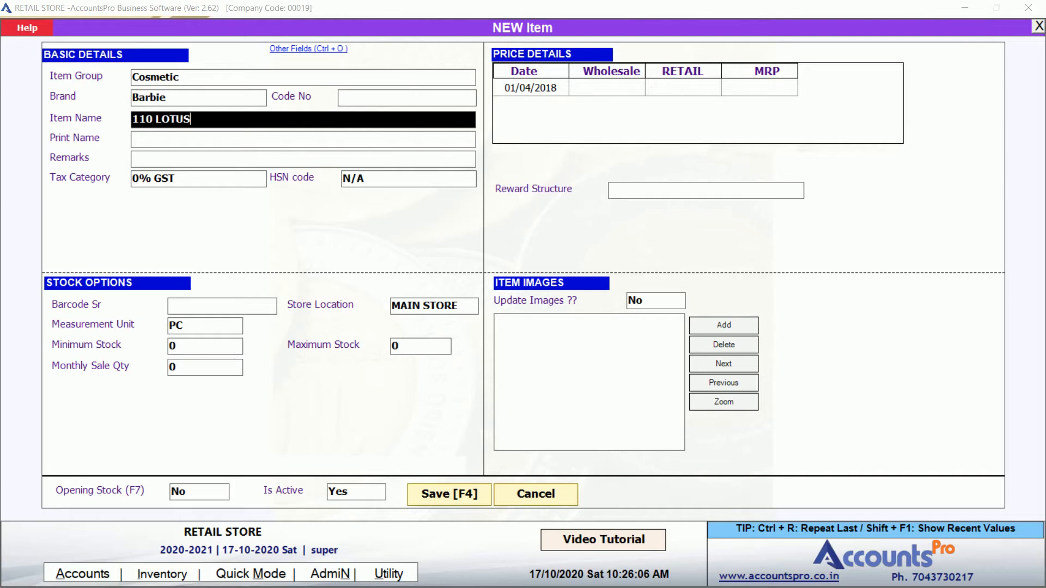
key(Return)
key(Return)
Name the item 550 LOTUS, keep the same text as its print name and leave the remarks empty.
text(550 LOTUS)
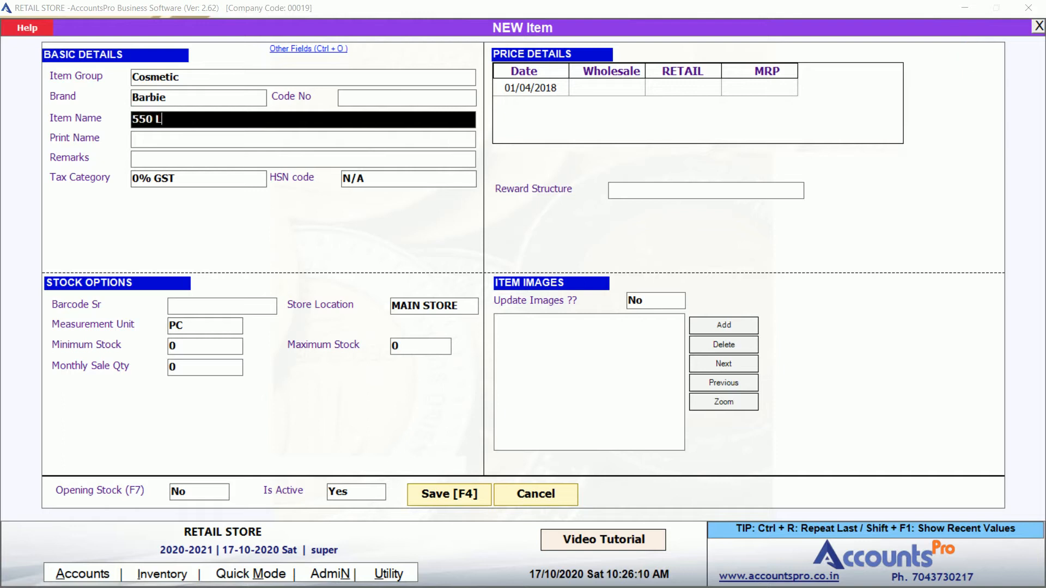
key(Return)
key(Return)
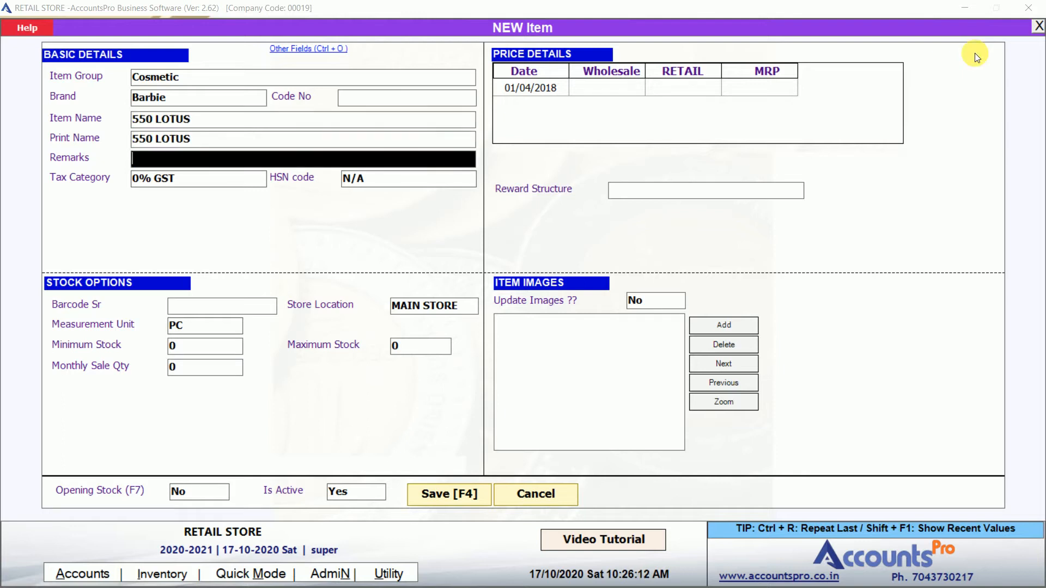
key(Return)
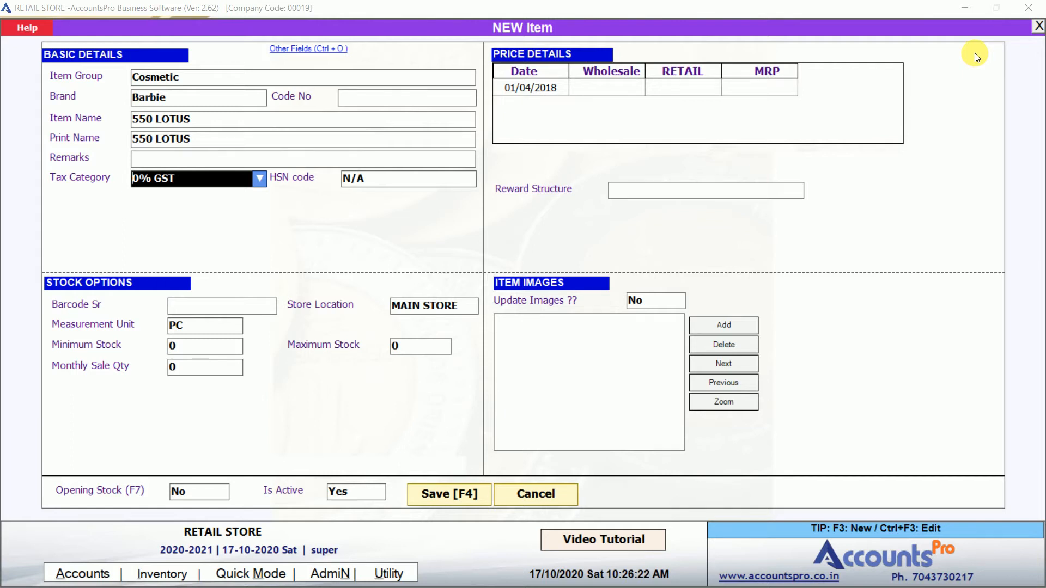
Set the item's tax category to 5% GST and keep N/A as the HSN code.
text(5)
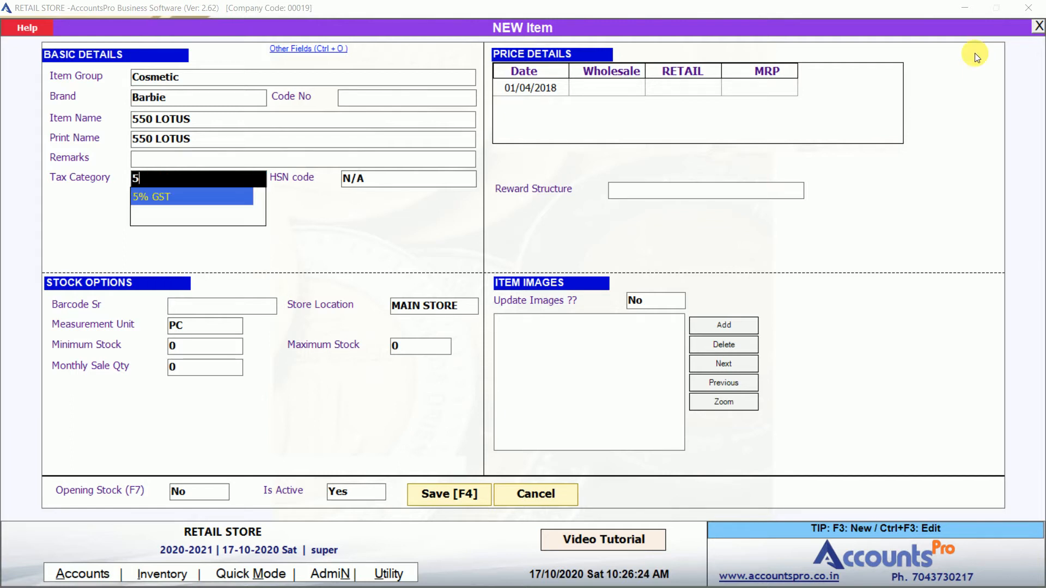
key(Return)
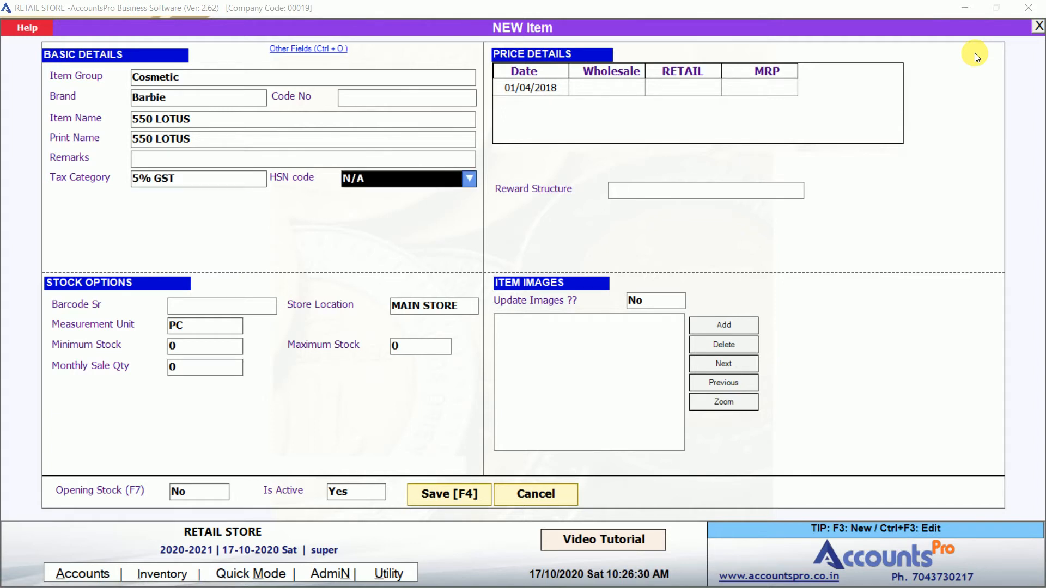
key(Return)
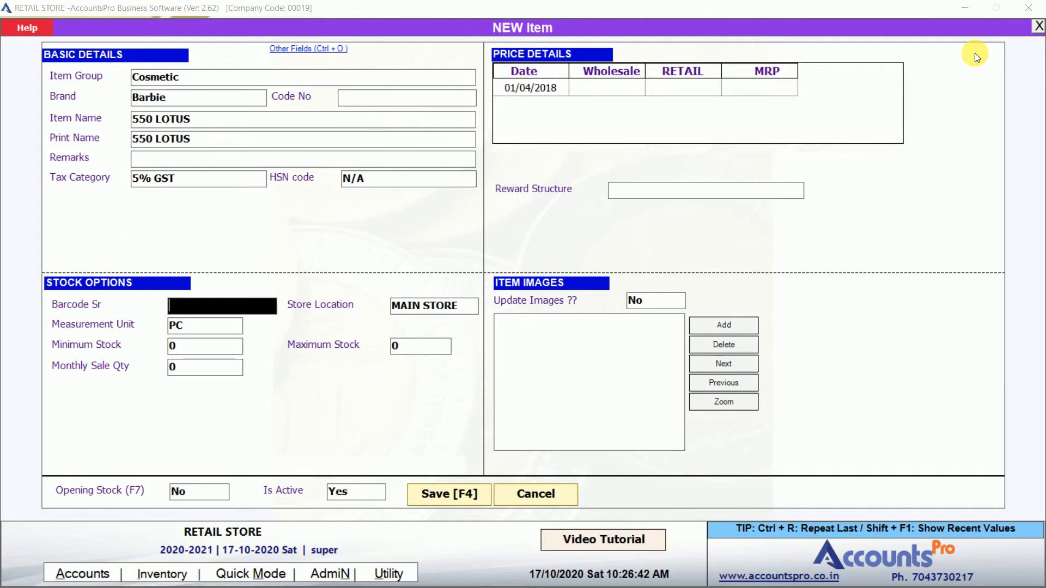
Accept the stock options: no barcode, MAIN STORE location, PC unit, and zero minimum stock, maximum stock and monthly sale quantity.
key(Return)
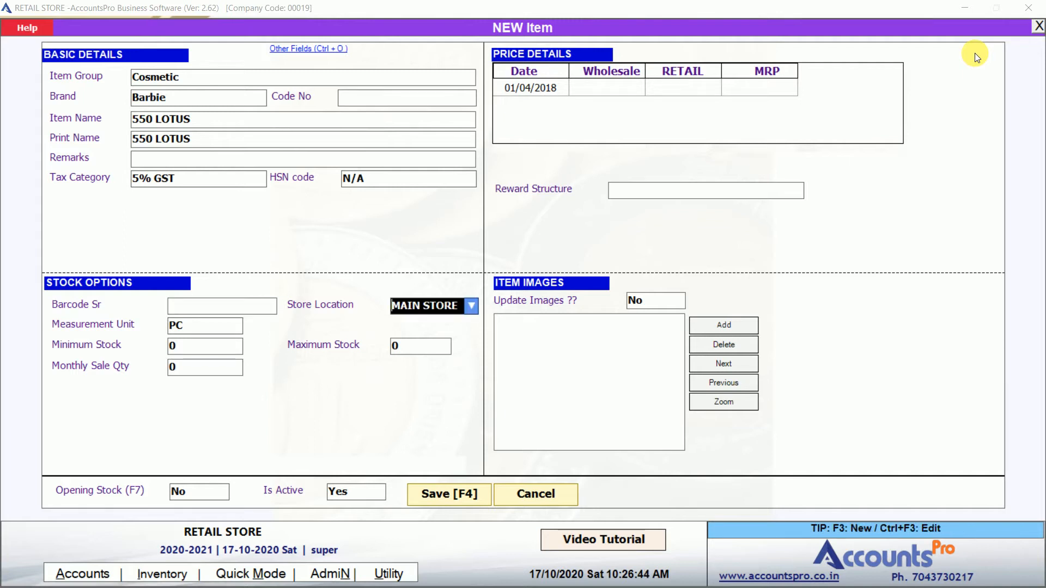
key(Return)
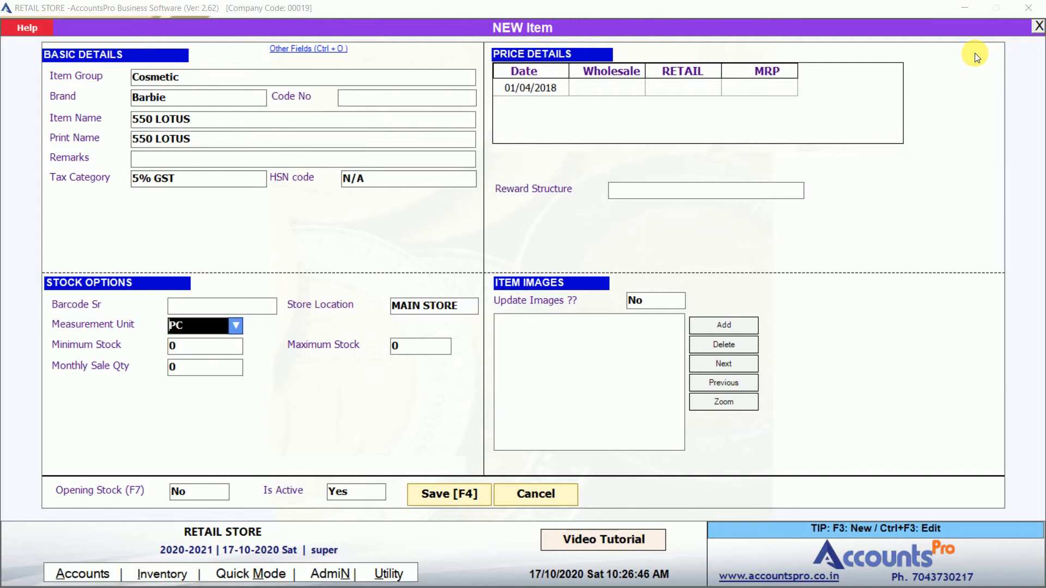
key(Down)
key(Return)
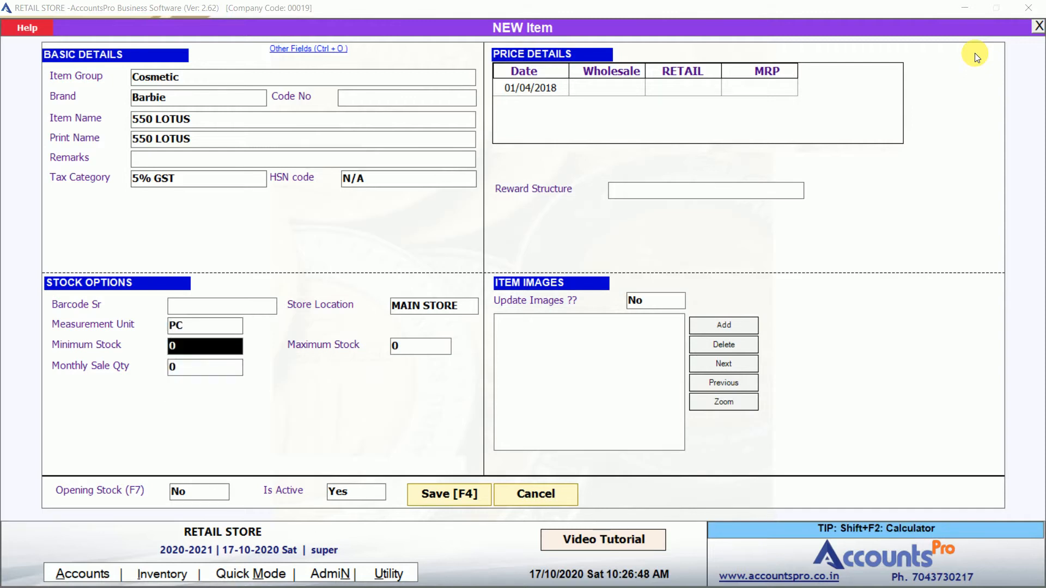
key(Return)
key(Return)
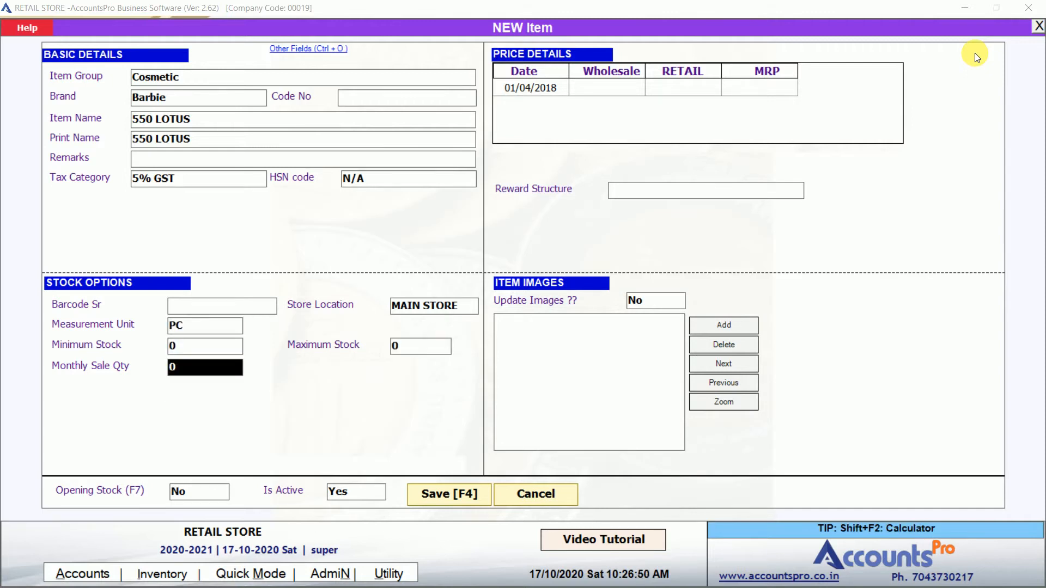
key(Return)
key(Return)
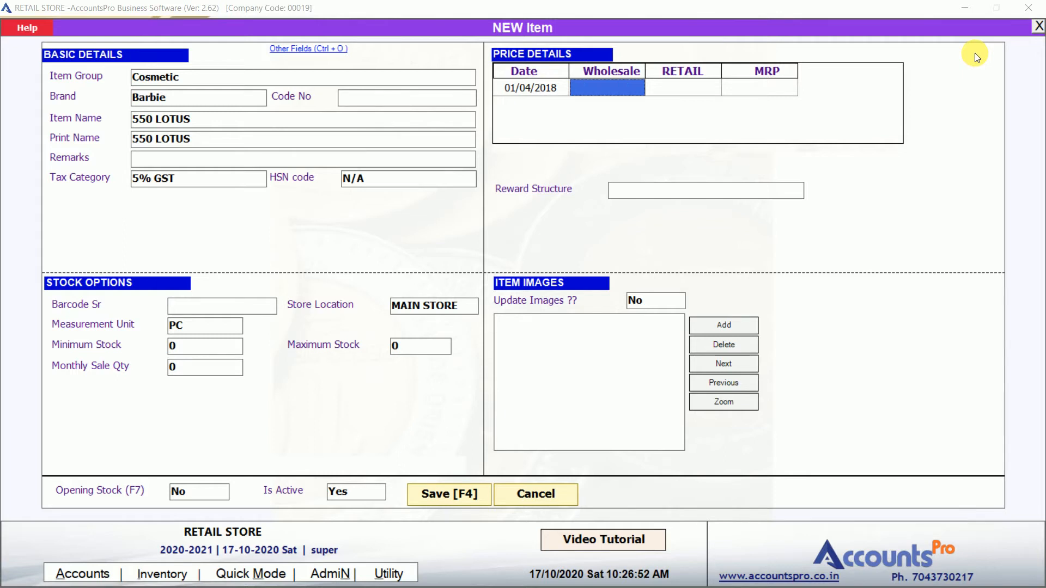
key(Right)
key(Right)
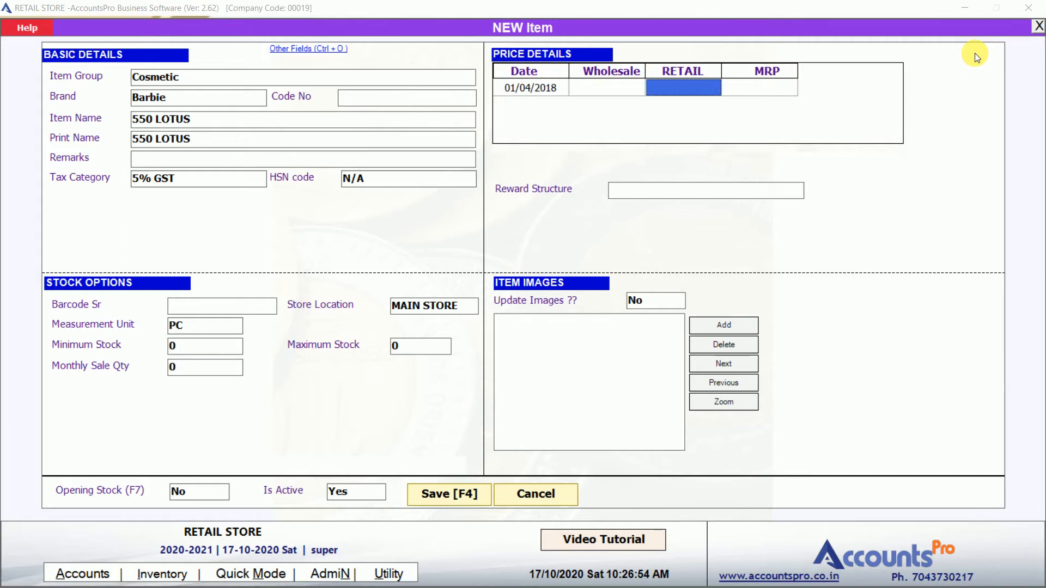
key(Left)
key(Left)
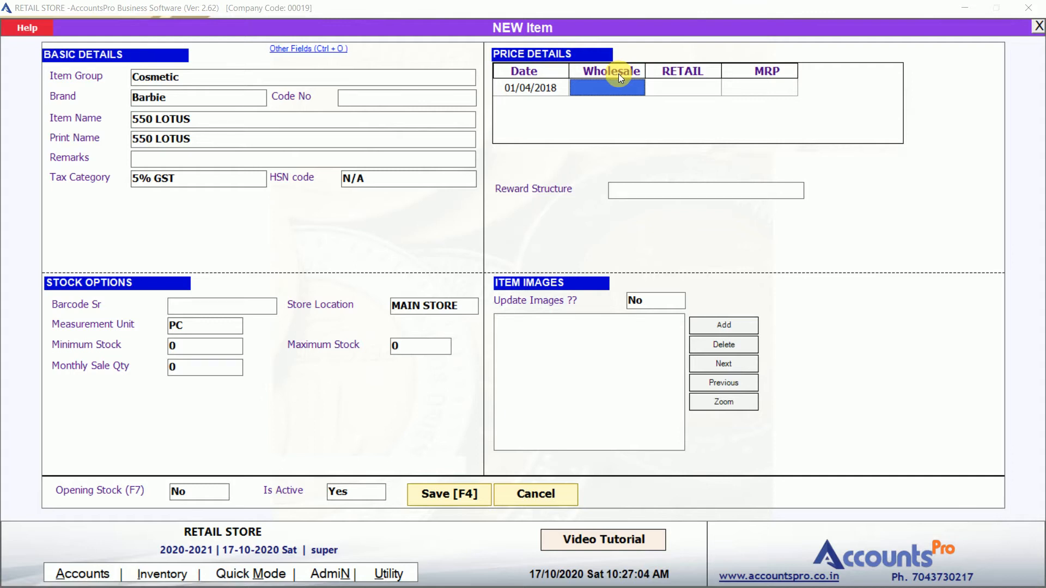
Examine the price list types in the pricelist type master, then return to the new item form.
click(166, 579)
mouse_move(351, 377)
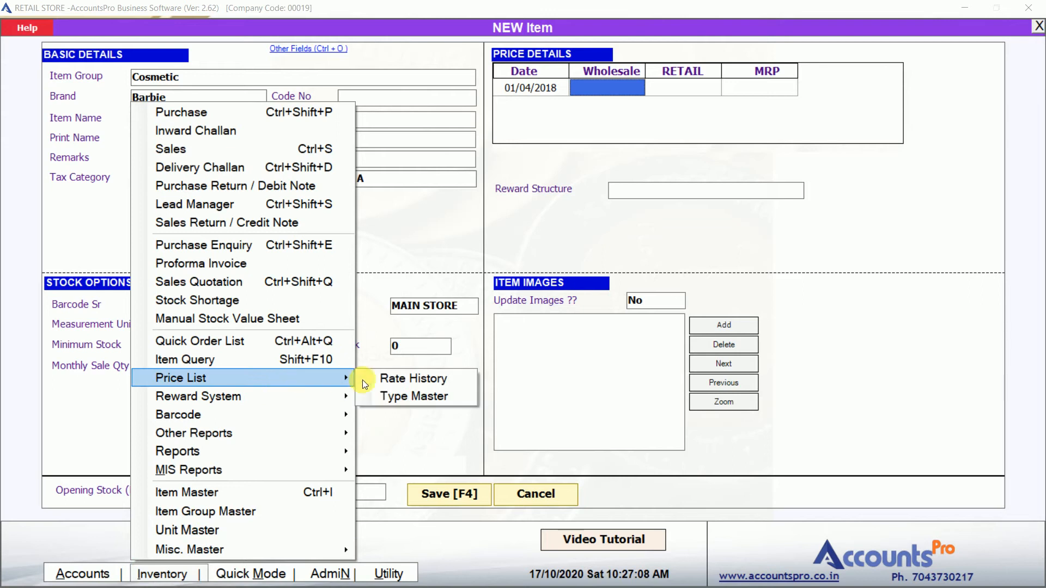
click(408, 396)
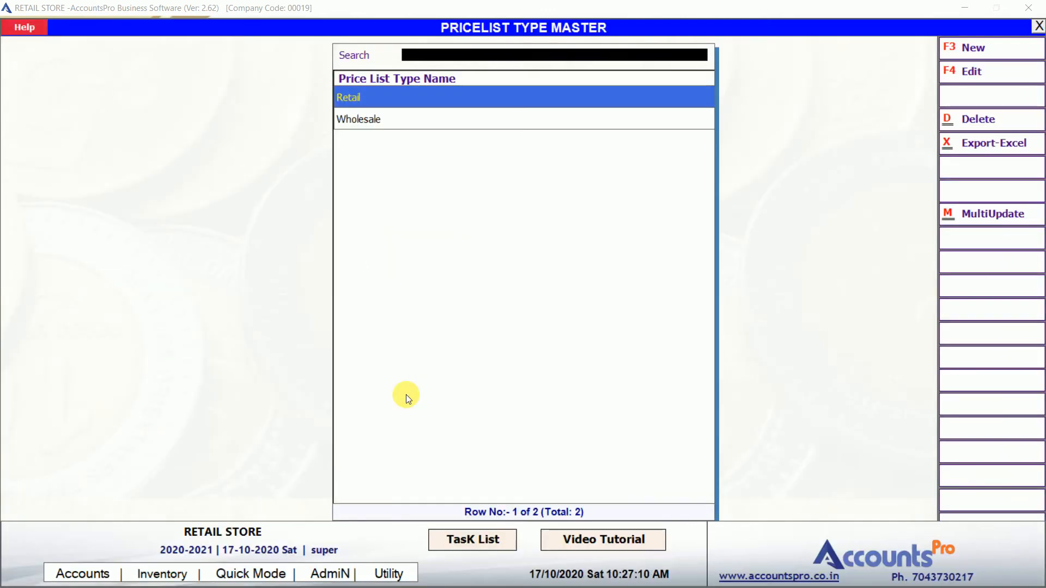
click(366, 115)
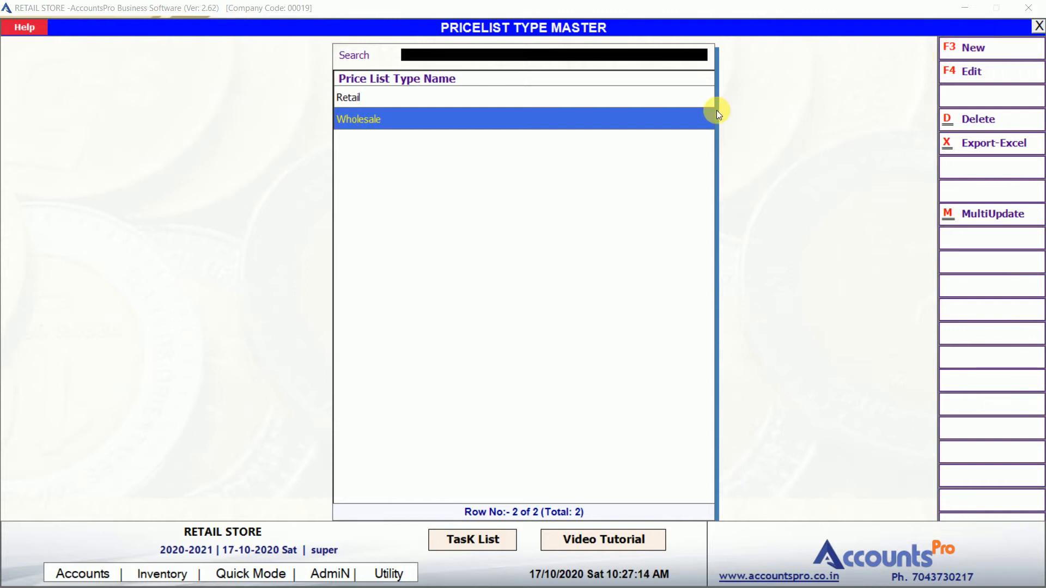
key(Escape)
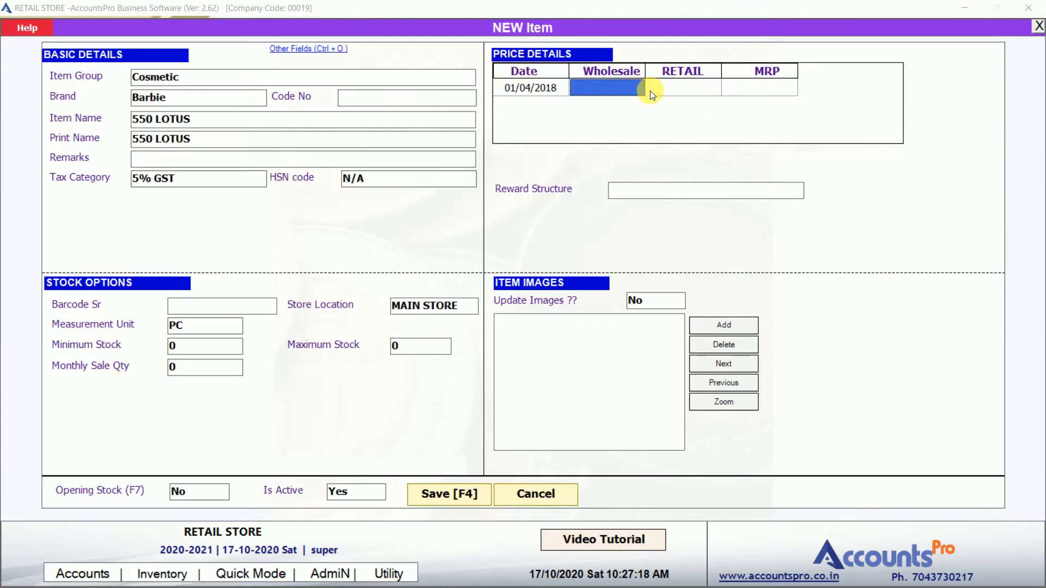
Enter the item's prices as 400 wholesale, 500 retail and 600 MRP.
text(400)
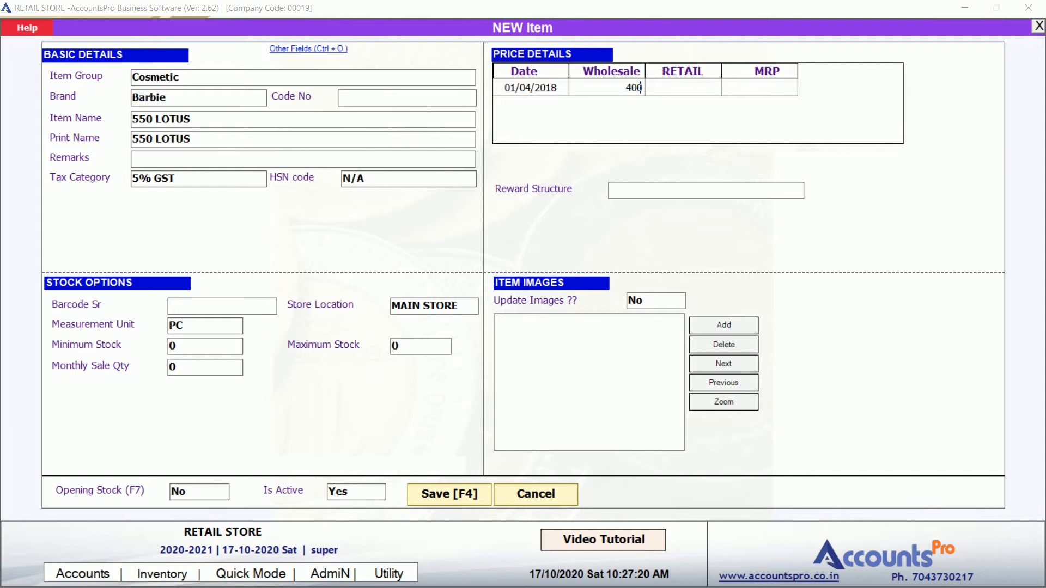
key(Return)
text(500)
key(Return)
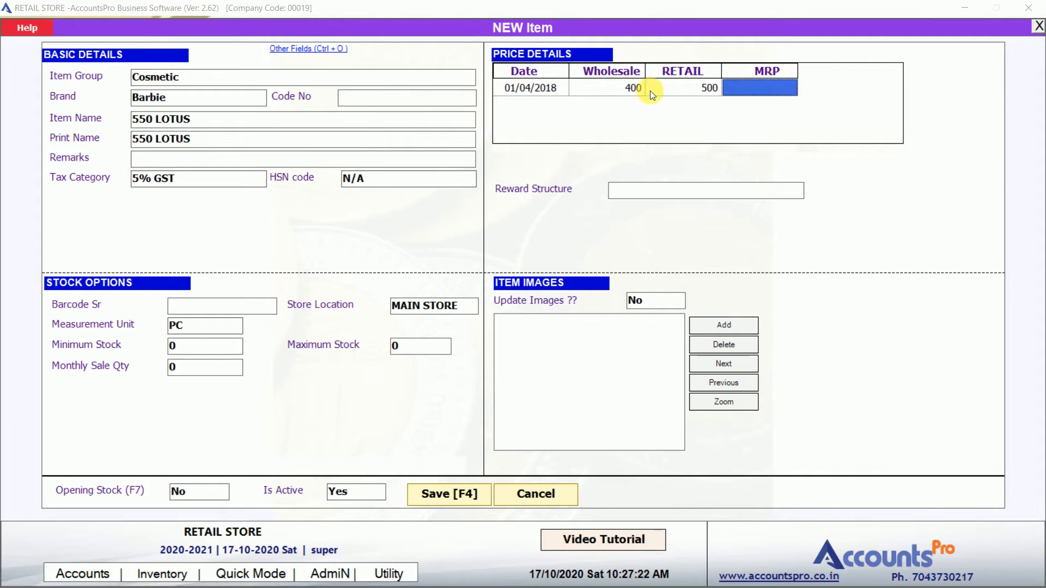
text(600)
key(Return)
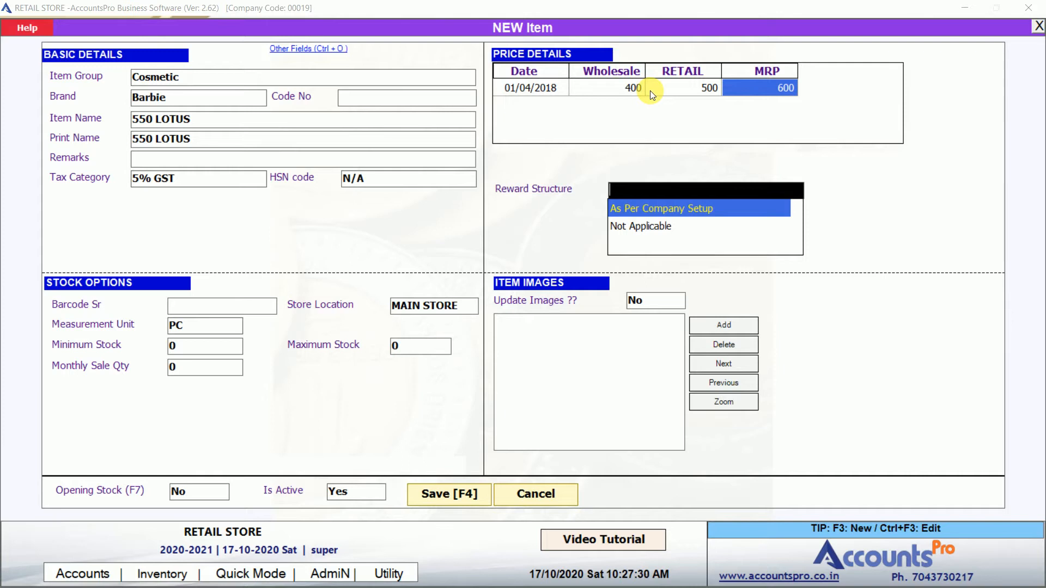
Set the reward structure to As Per Company Setup and view the image source options without adding an image.
key(Down)
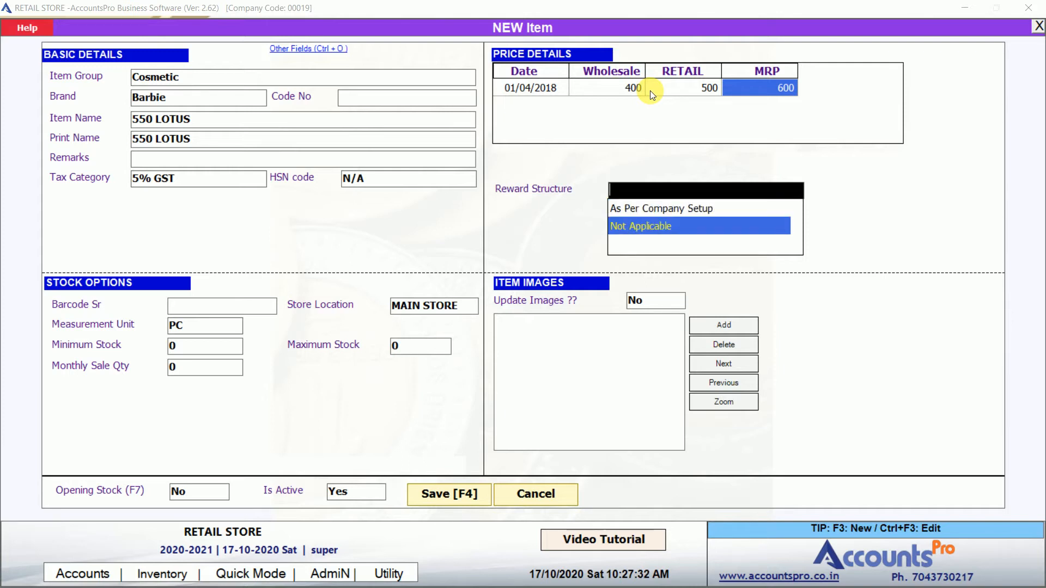
key(Up)
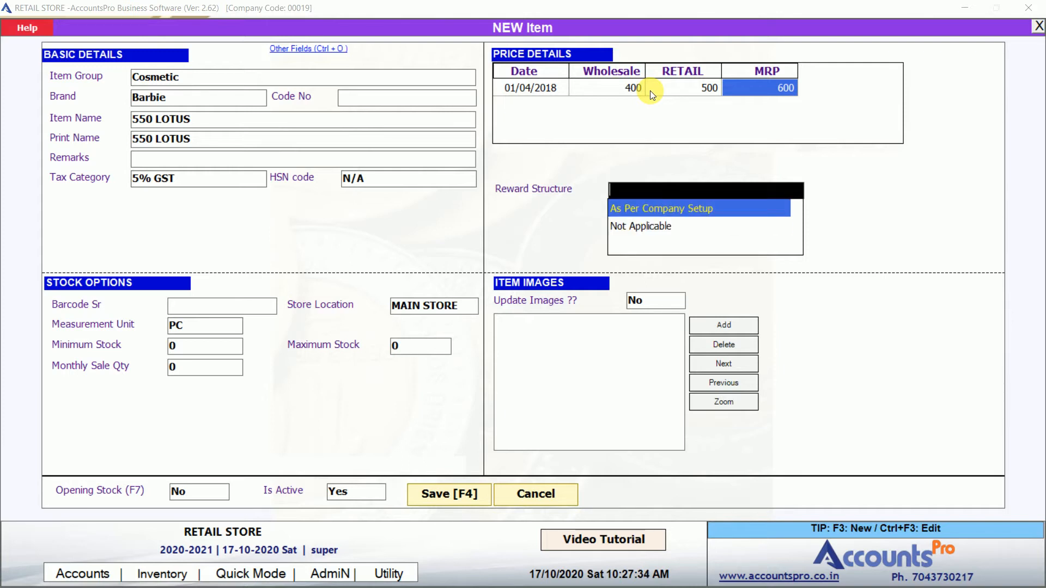
key(Return)
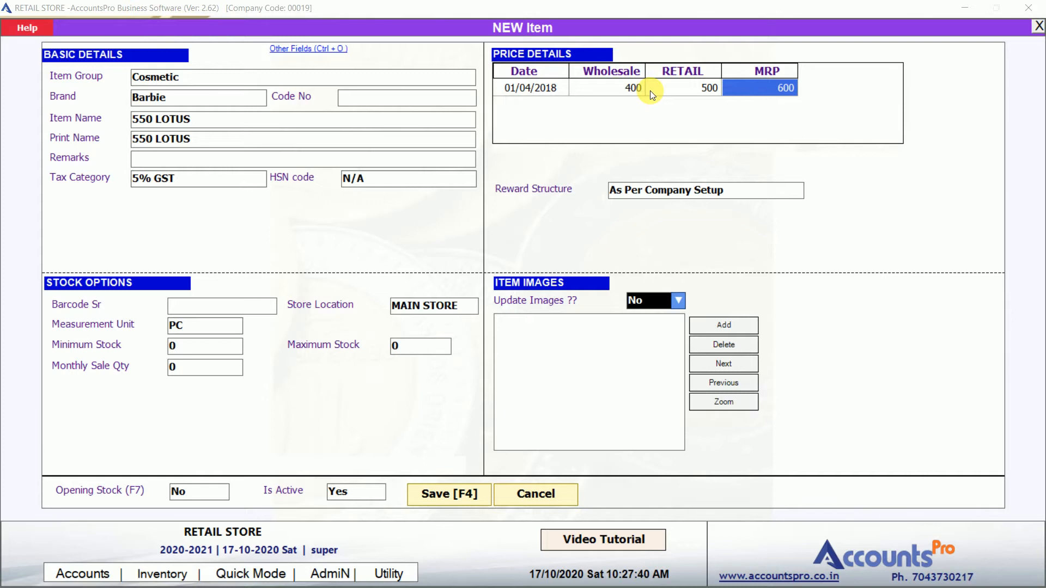
click(730, 321)
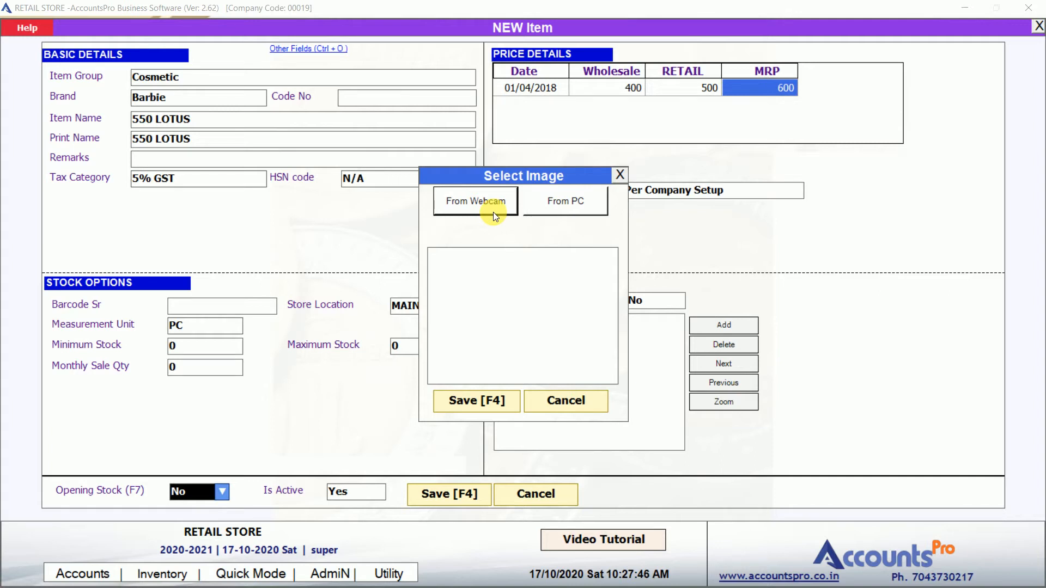
click(622, 177)
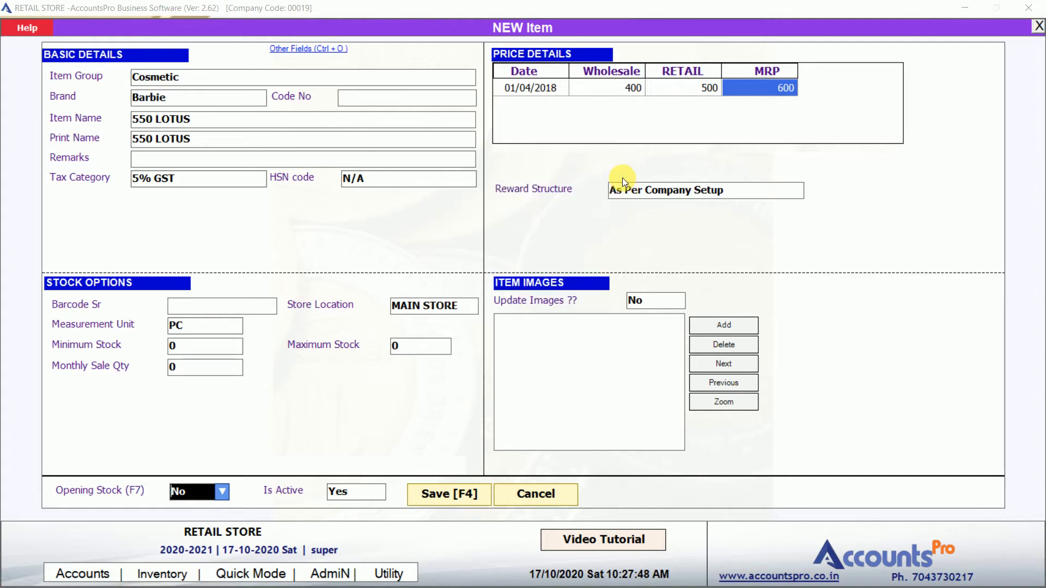
Keep opening stock at No and the active status at Yes, and save the new item.
click(192, 493)
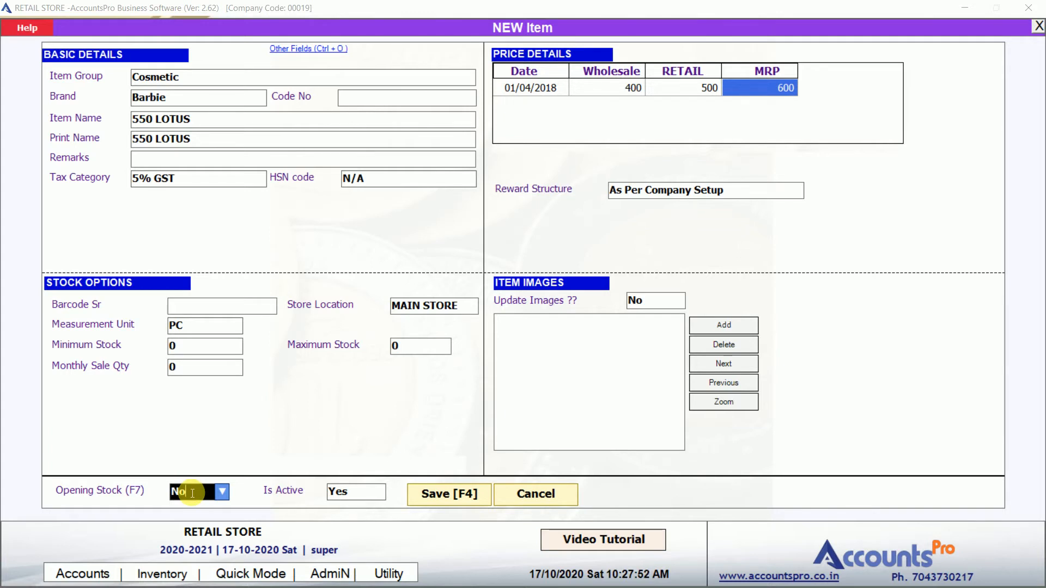
key(Return)
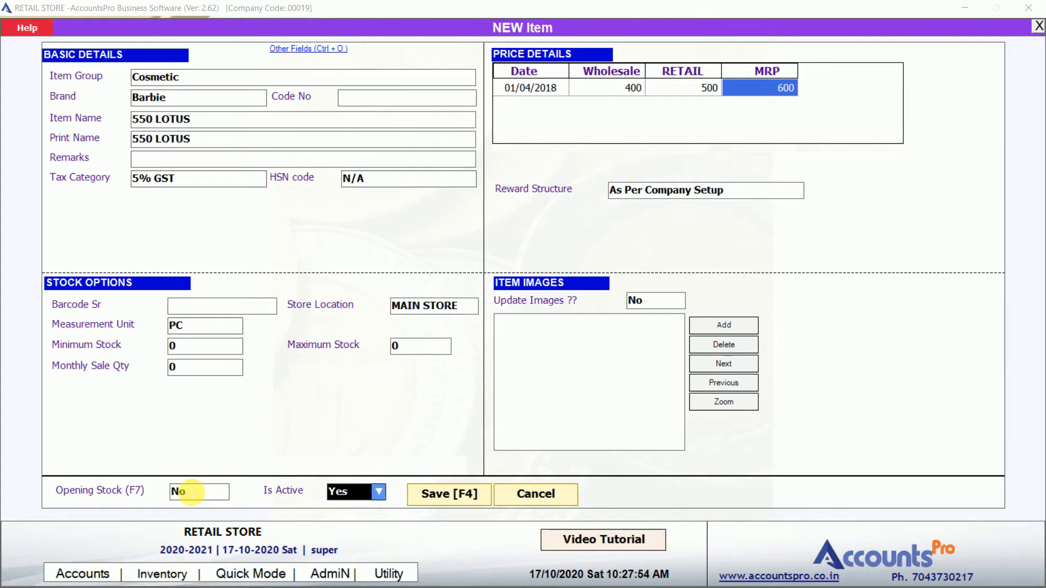
key(Return)
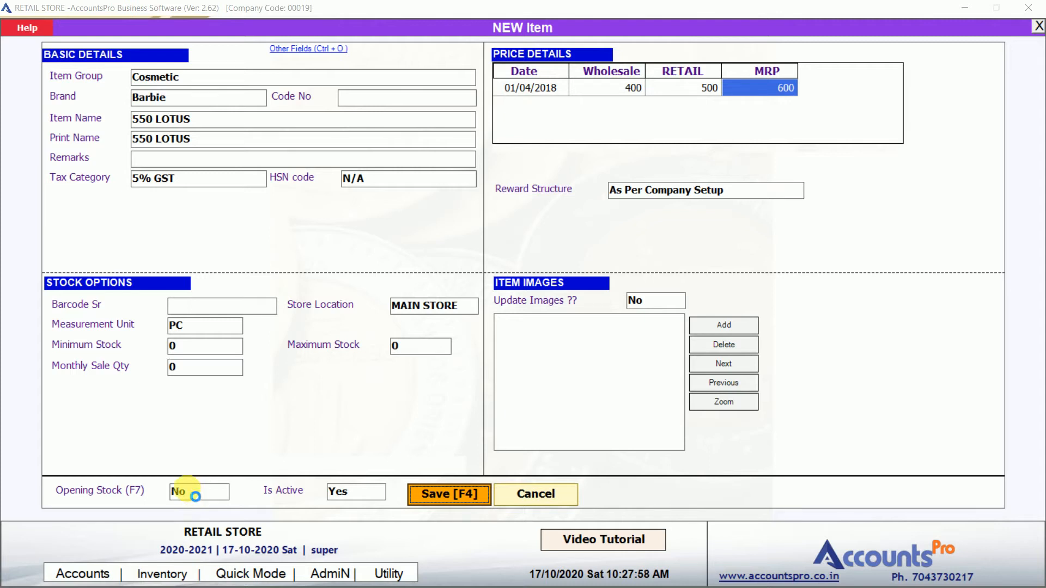
key(Return)
Search the item master for 550, clear the search, and return to the home screen.
text(550)
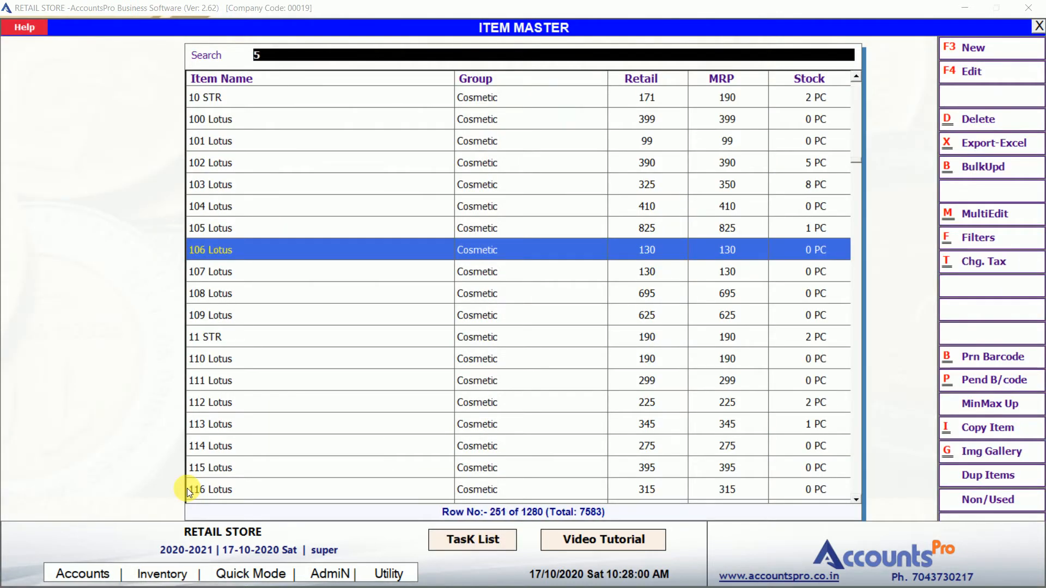
key(BackSpace)
key(BackSpace)
key(BackSpace)
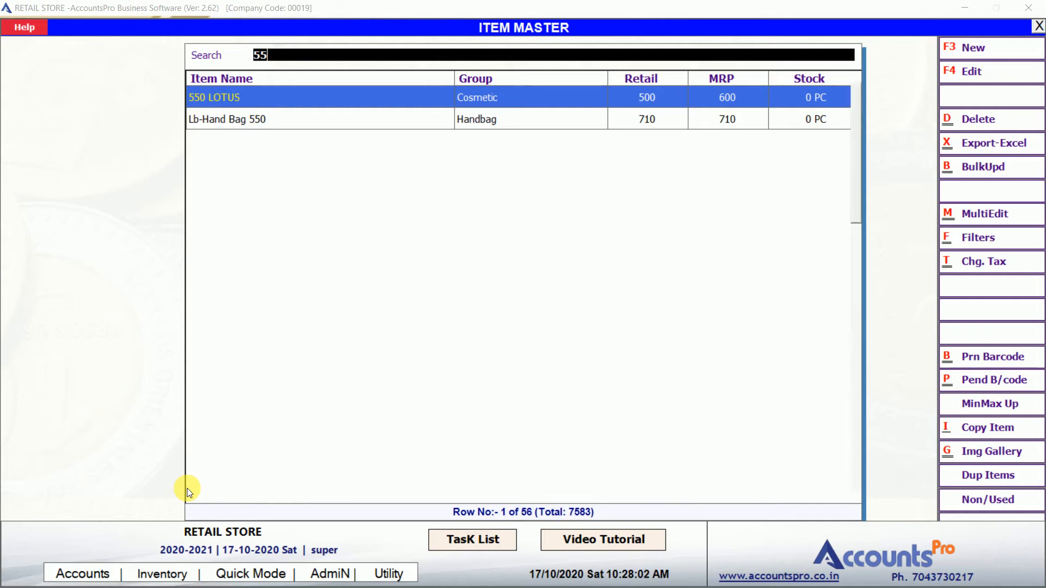
key(Down)
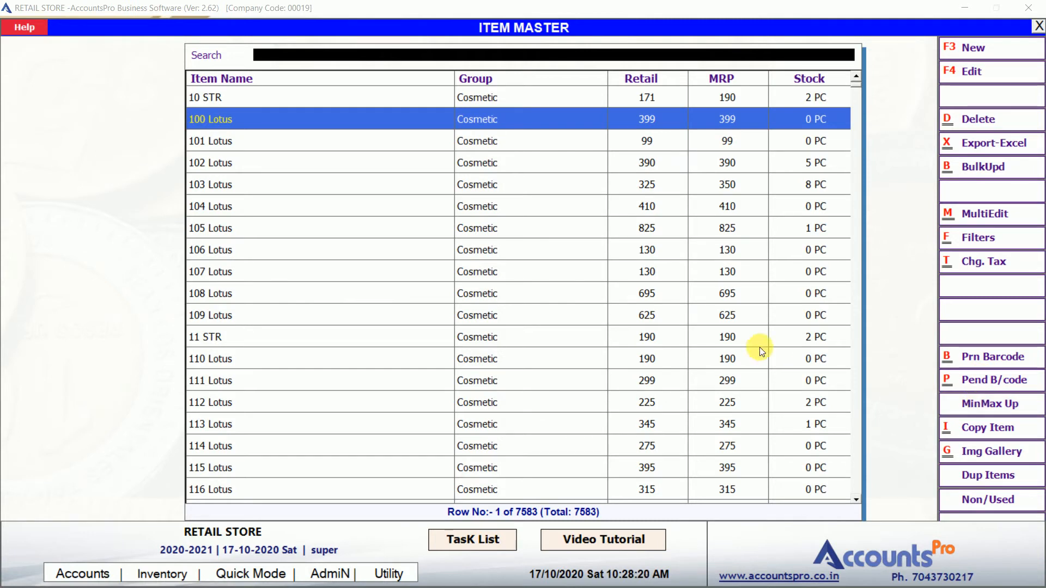
click(622, 246)
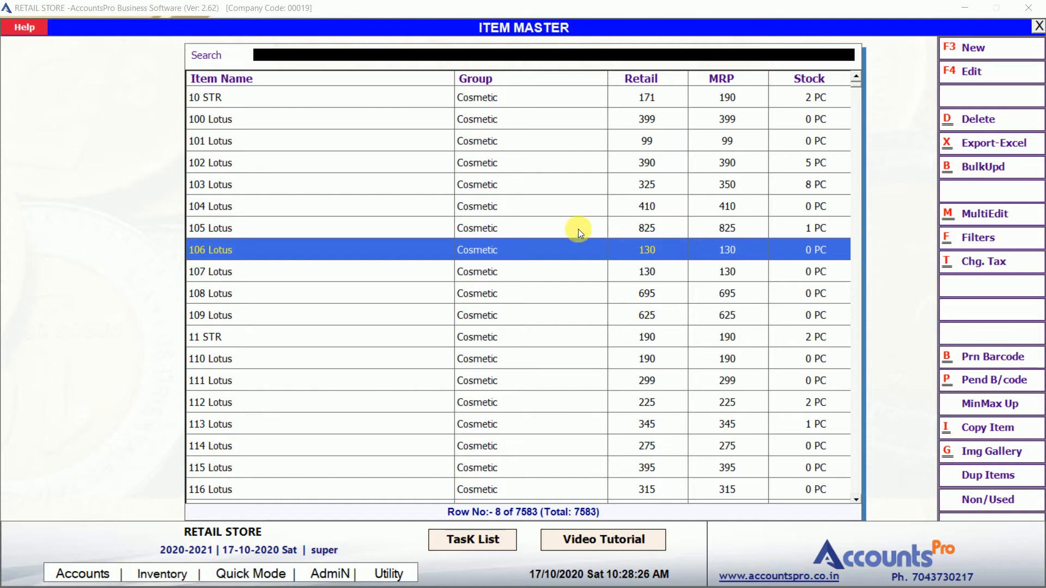
click(529, 213)
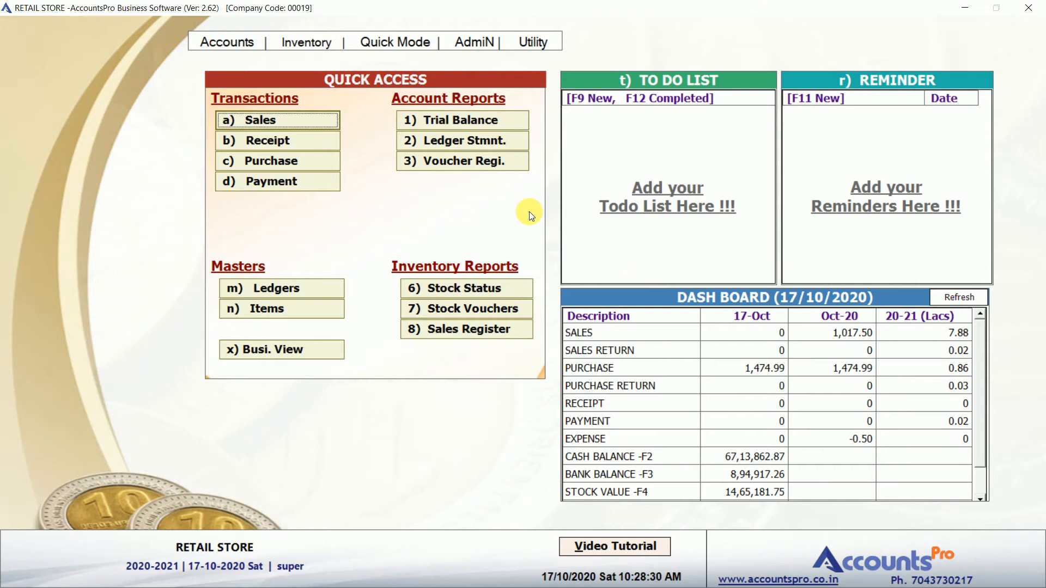
Open a new purchase entry and accept voucher number 7 and the date 17/10/2020.
key(Down)
key(Down)
key(Down)
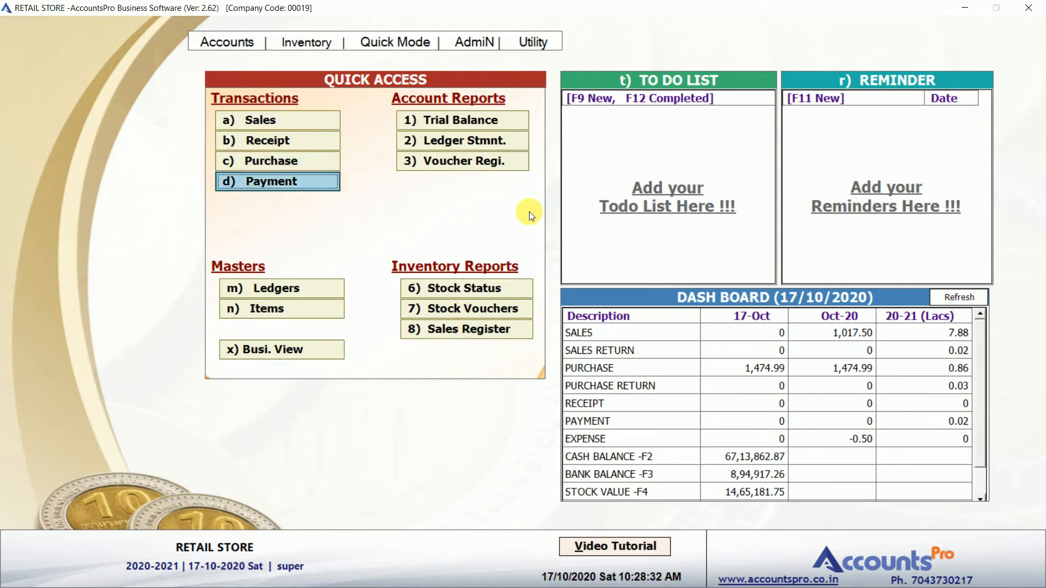
key(Up)
key(Return)
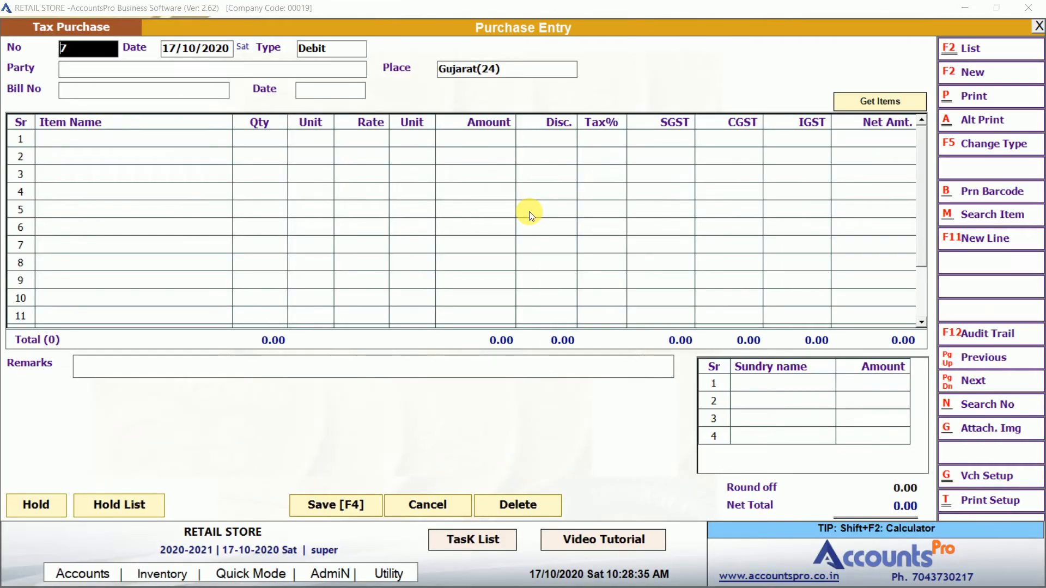
key(Return)
key(Return)
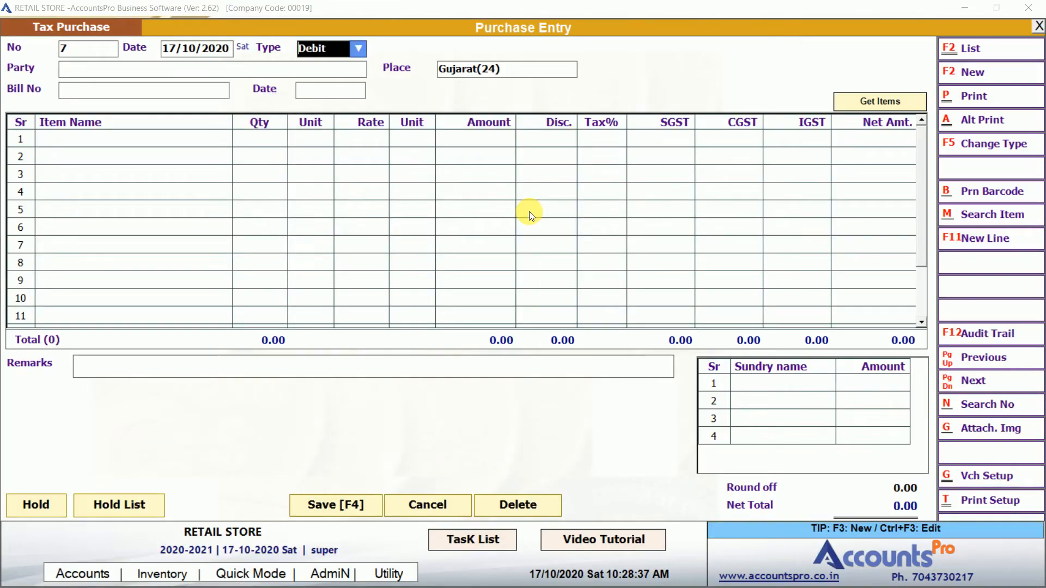
Review the purchase payment types and keep Debit.
key(Up)
key(Down)
key(Down)
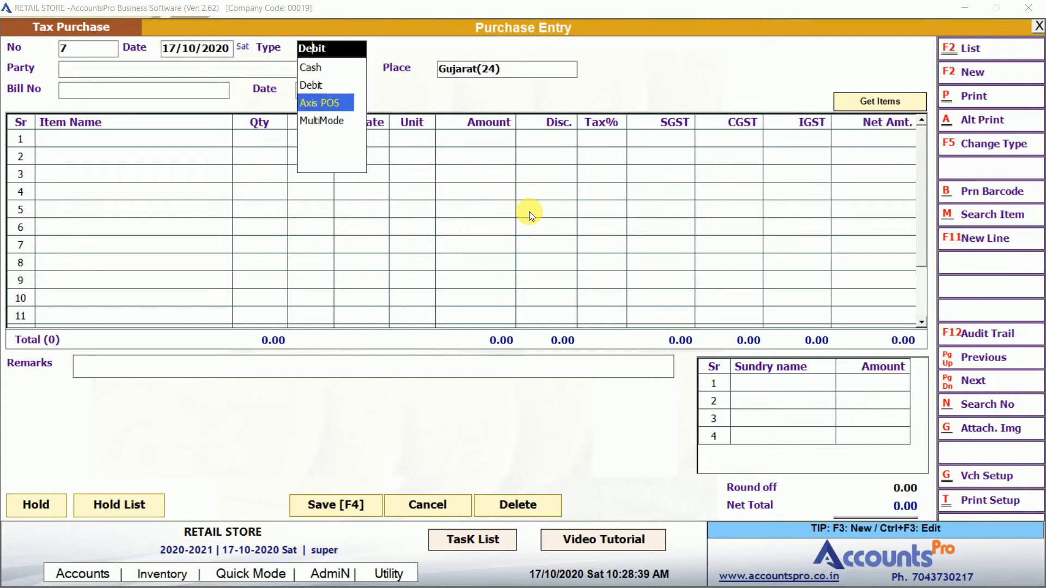
key(Up)
key(Down)
key(Up)
key(Return)
Set the party to SKY SHOP LTD with place Gujarat(24), and enter bill number 9394 with a blank bill date.
text(SKY)
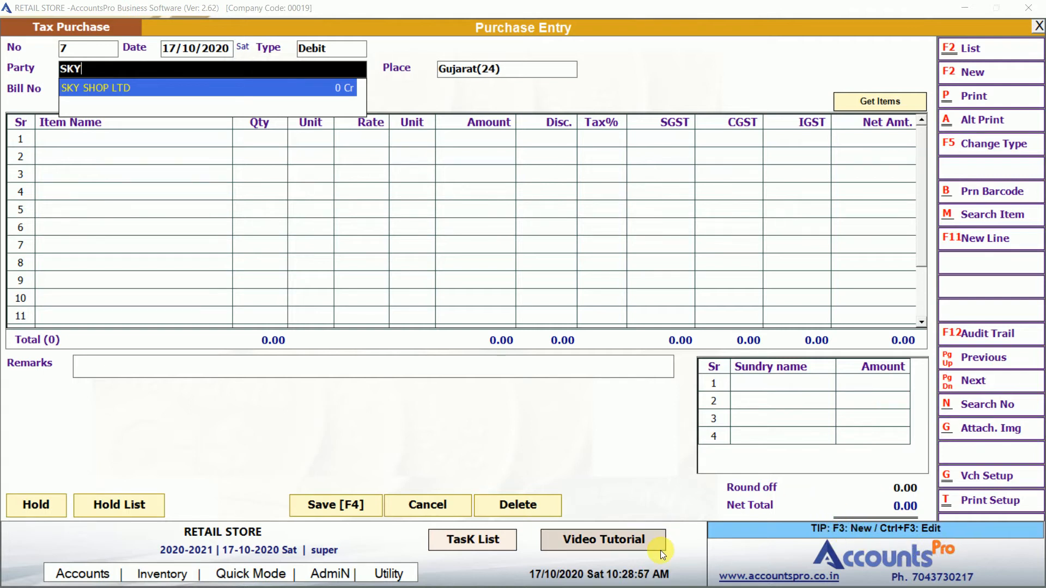
key(Return)
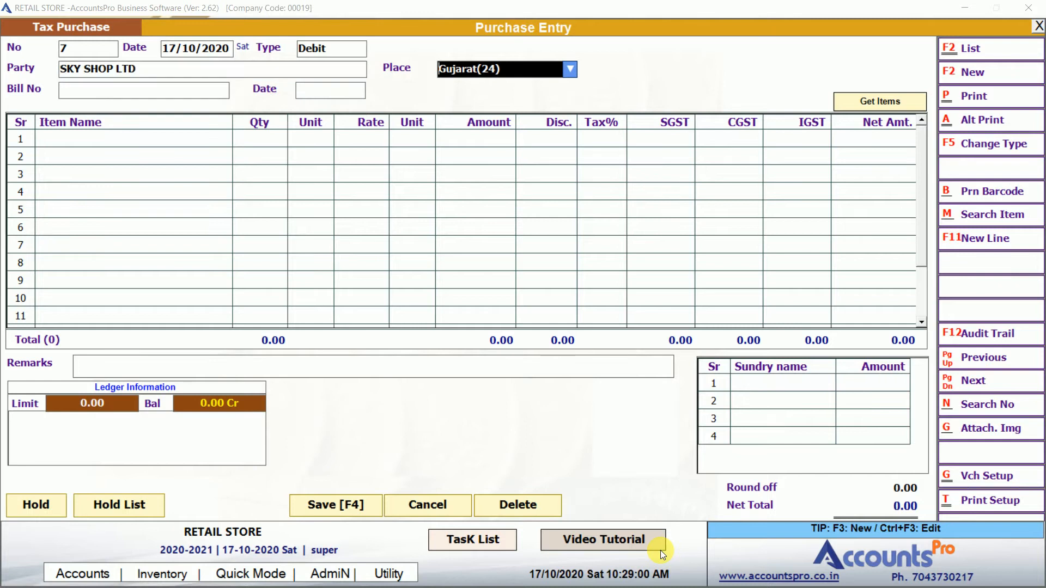
key(Return)
text(9394)
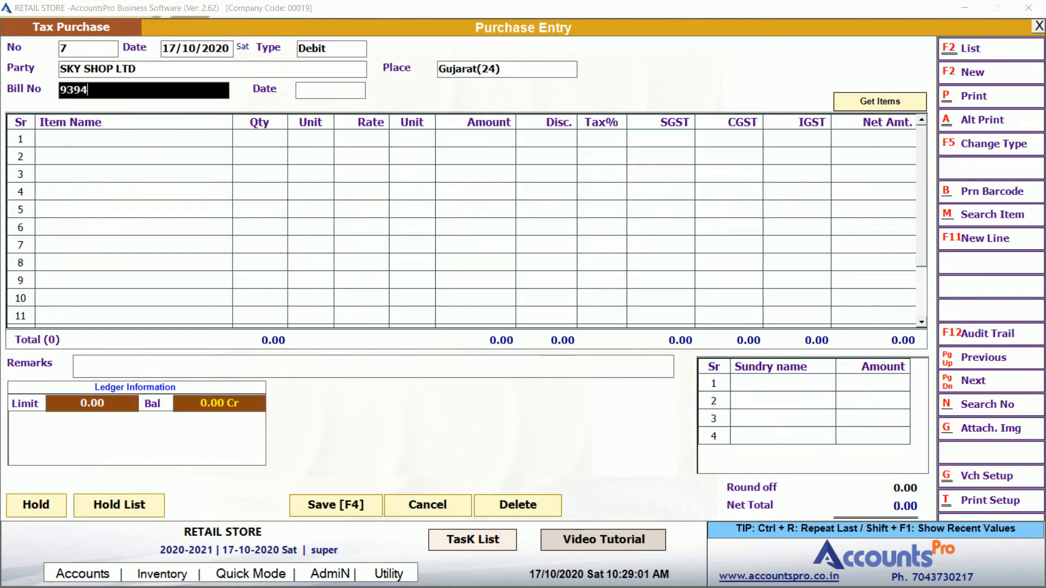
key(Return)
key(Return)
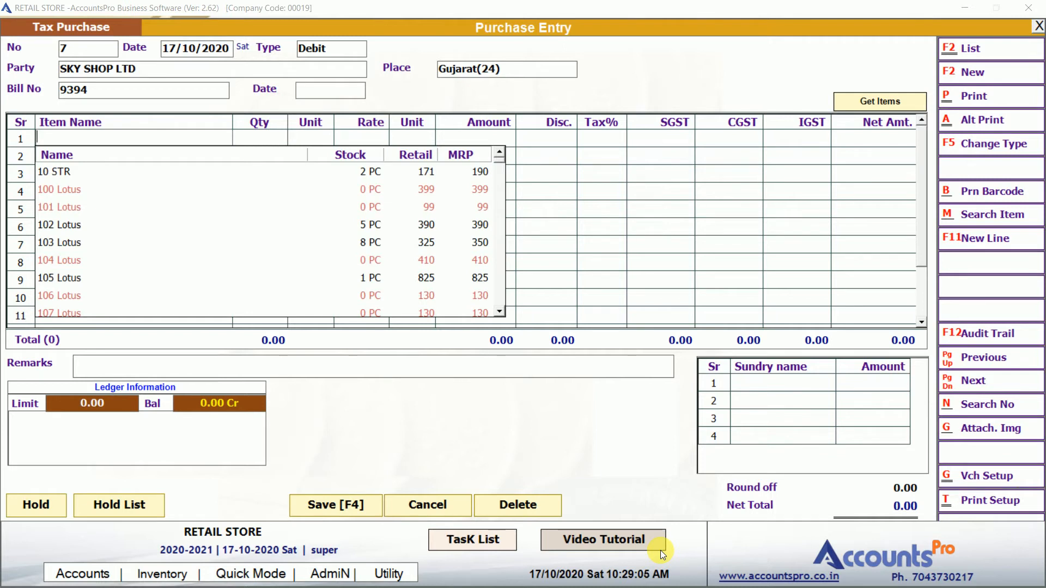
Add 550 LOTUS as the first purchase line with quantity 100 and rate 400, accepting zero discount and the calculated taxes.
text(550)
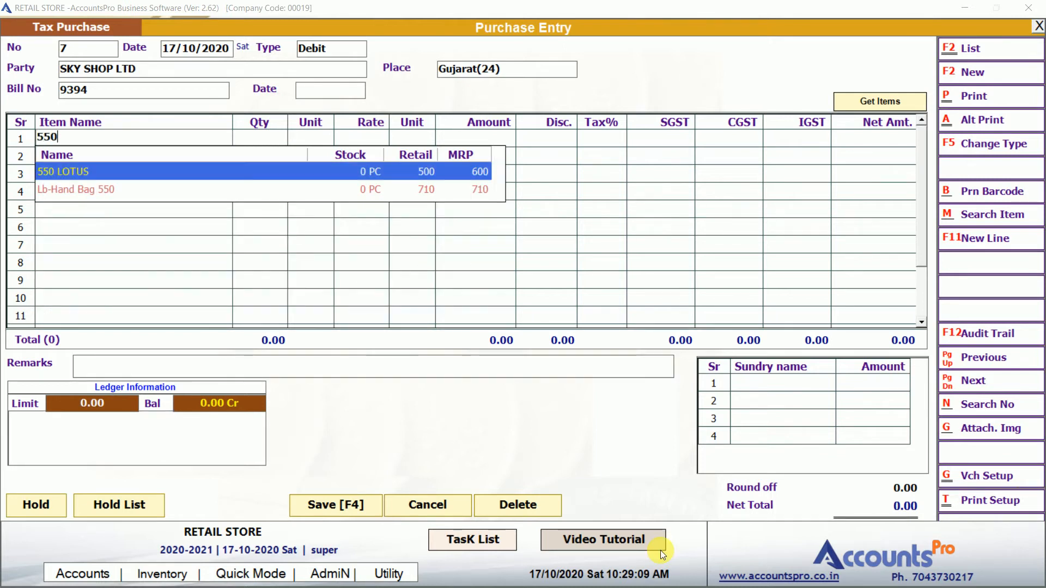
key(Return)
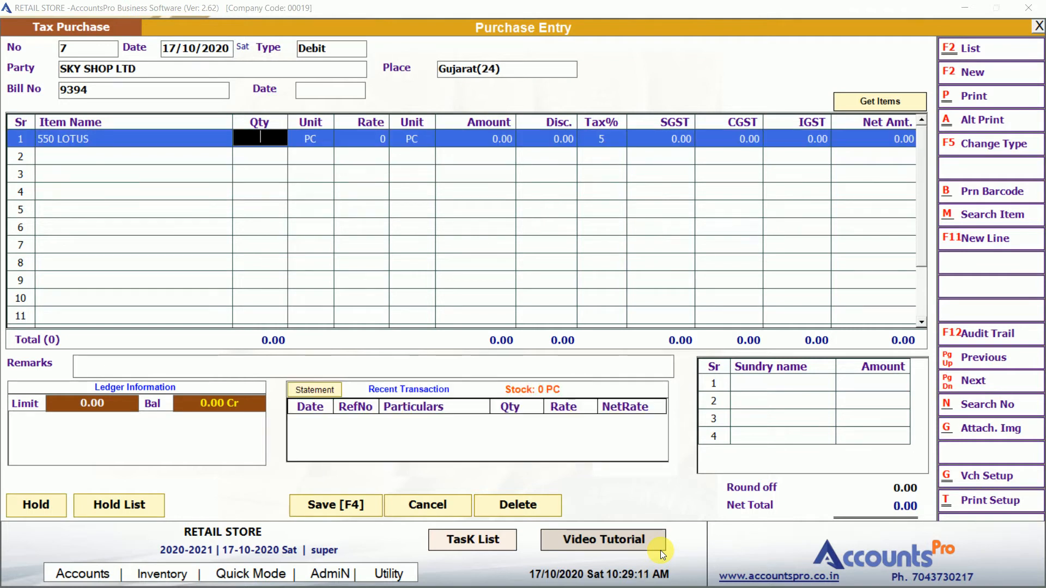
text(100)
key(Return)
text(400)
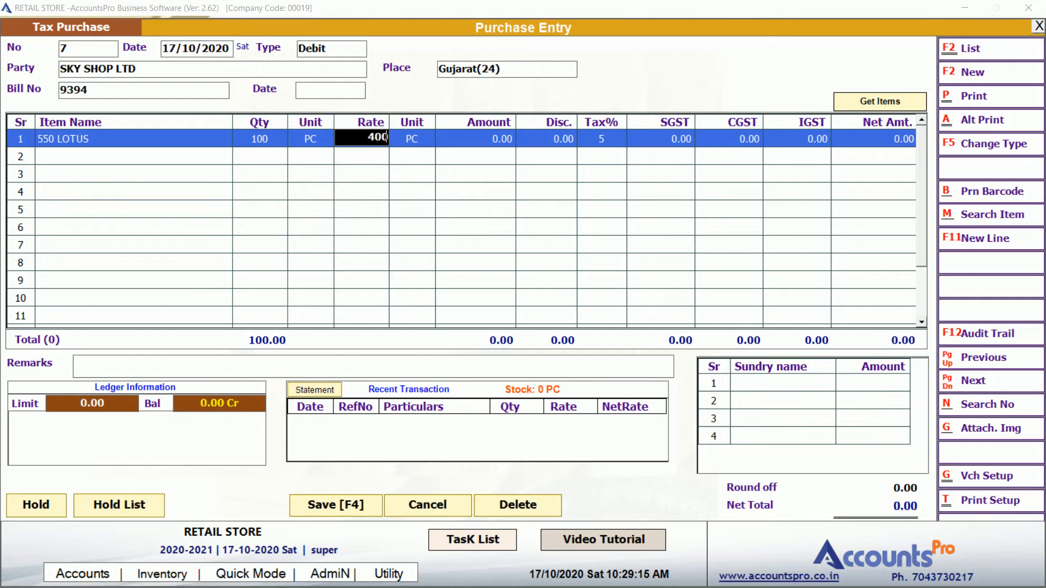
key(Return)
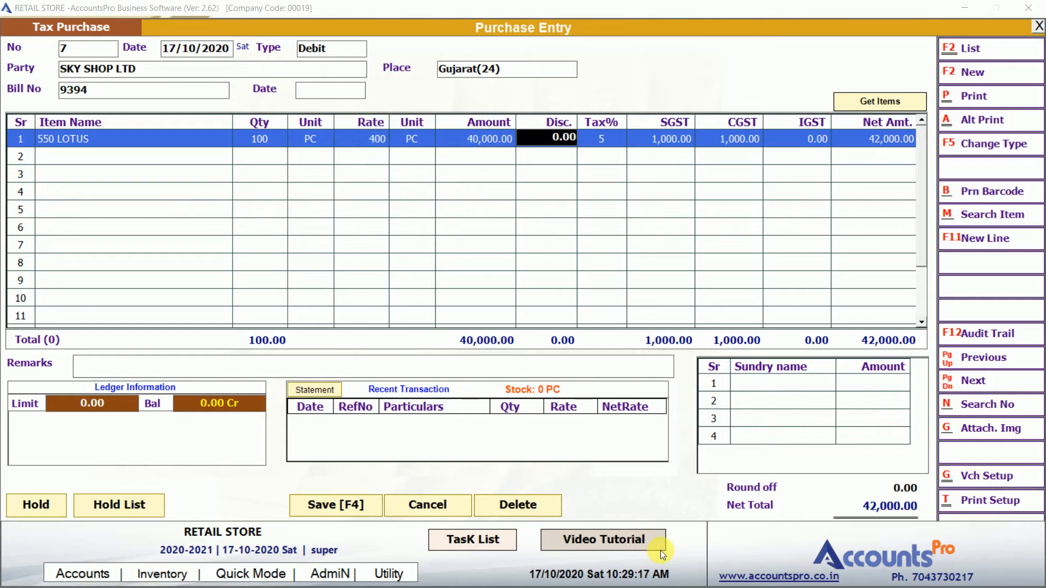
key(Return)
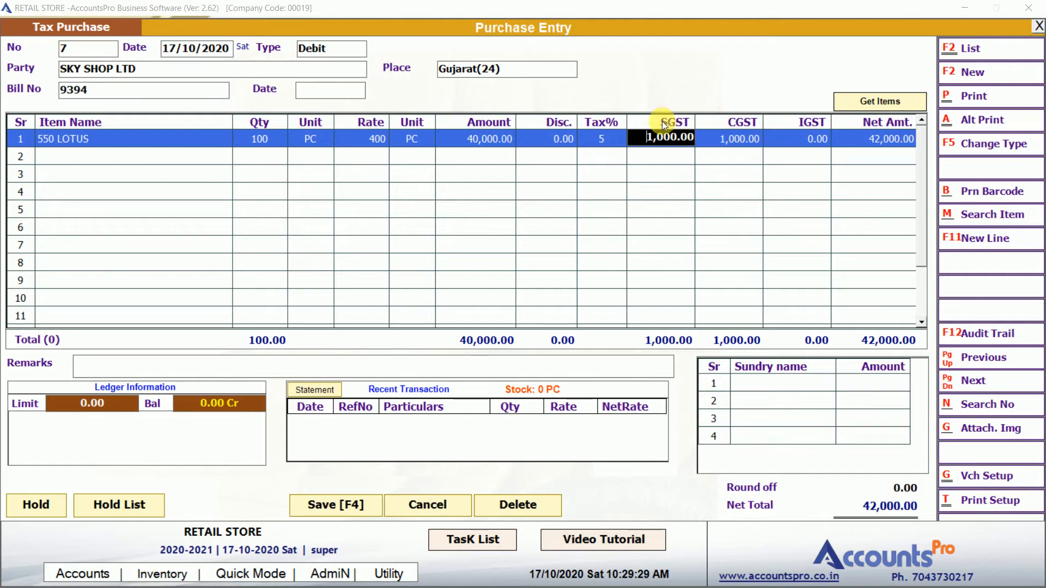
key(Return)
key(Return)
key(Return)
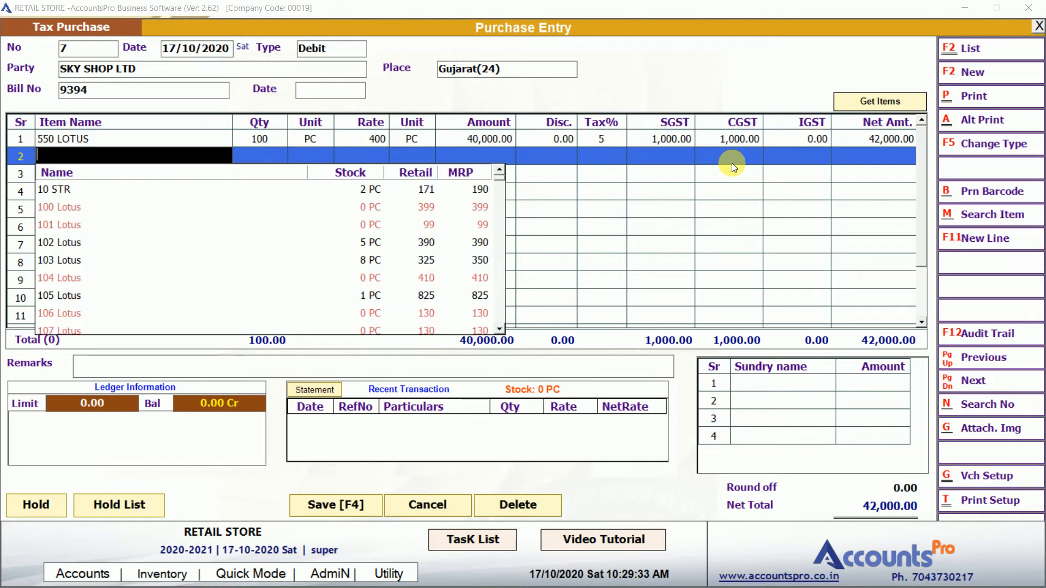
Add 102 Lotus as the second purchase line with quantity 50 and rate 560, accepting zero discount and the calculated taxes.
text(102)
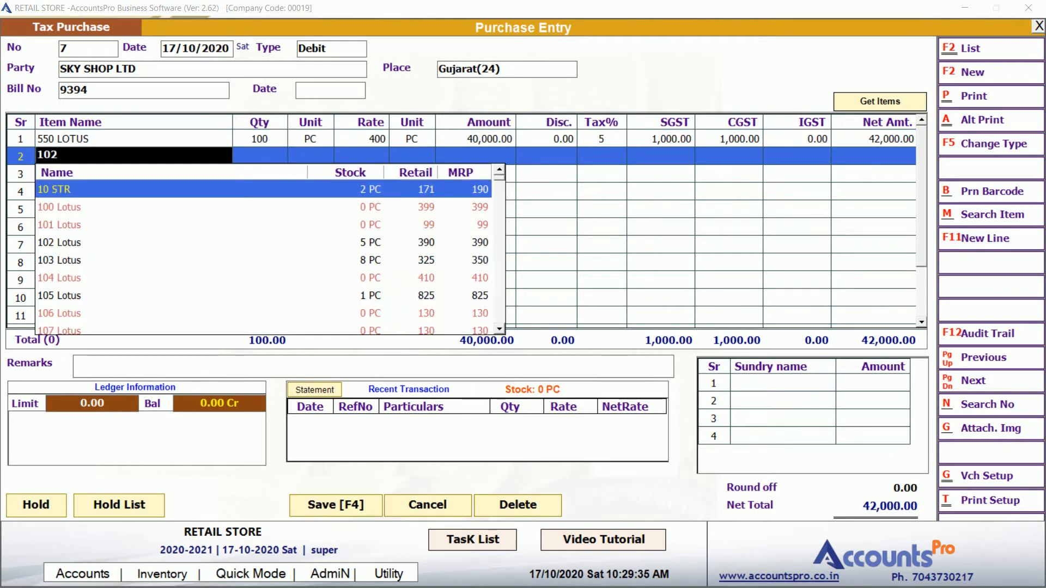
key(Down)
key(Down)
key(Down)
key(Return)
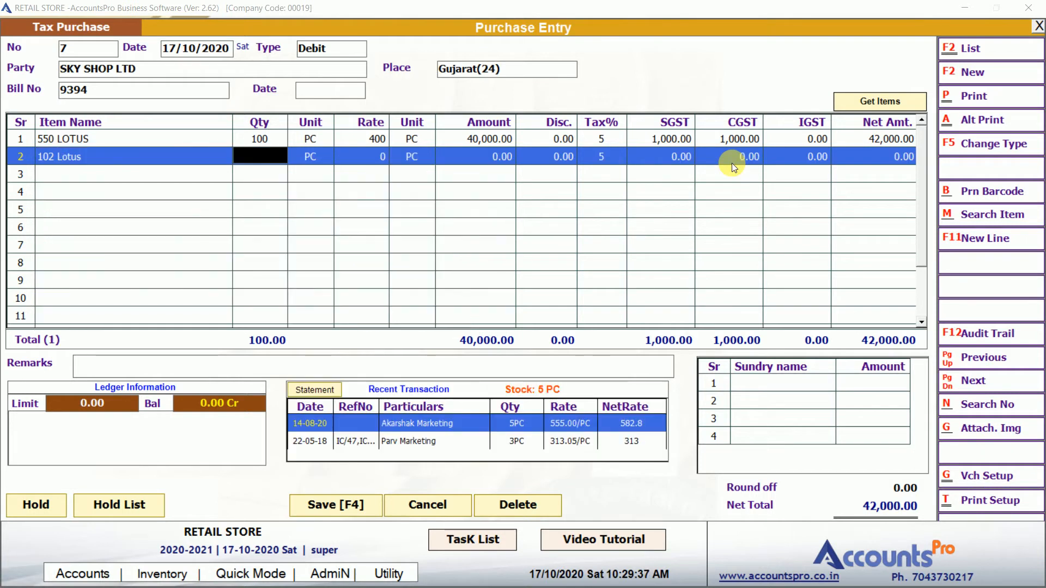
text(50)
key(Return)
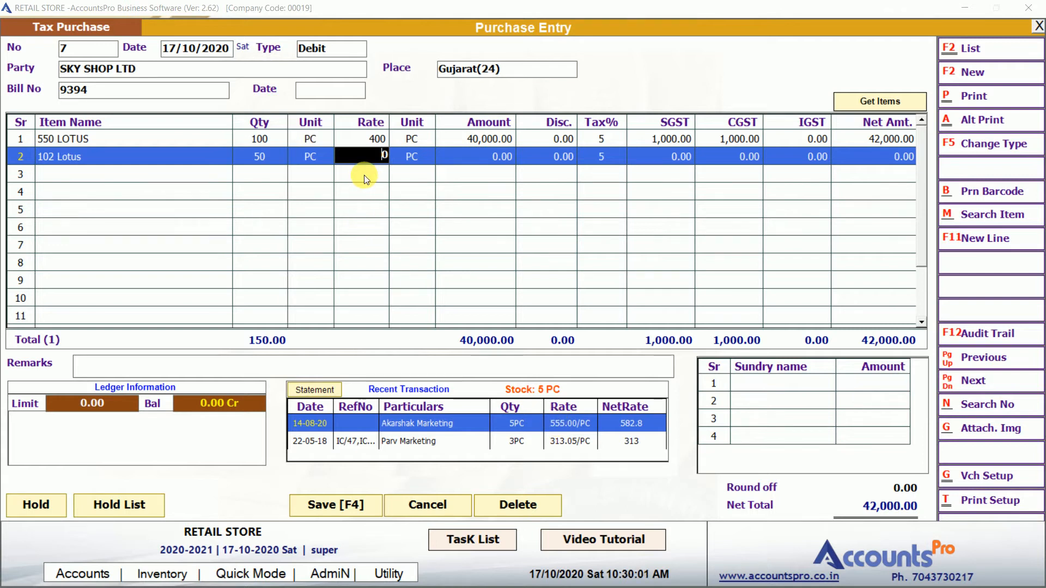
text(560)
key(Return)
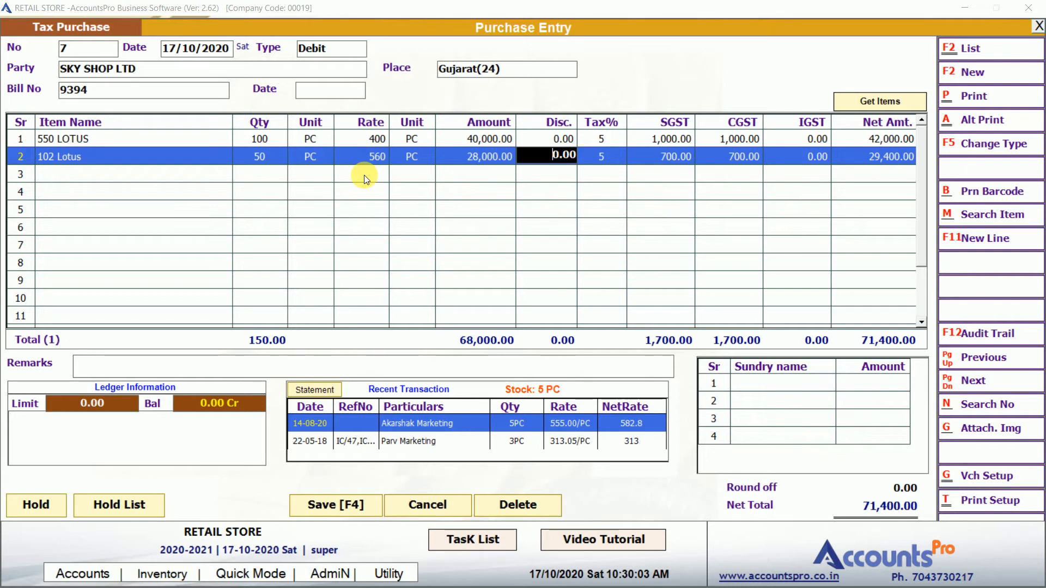
key(Return)
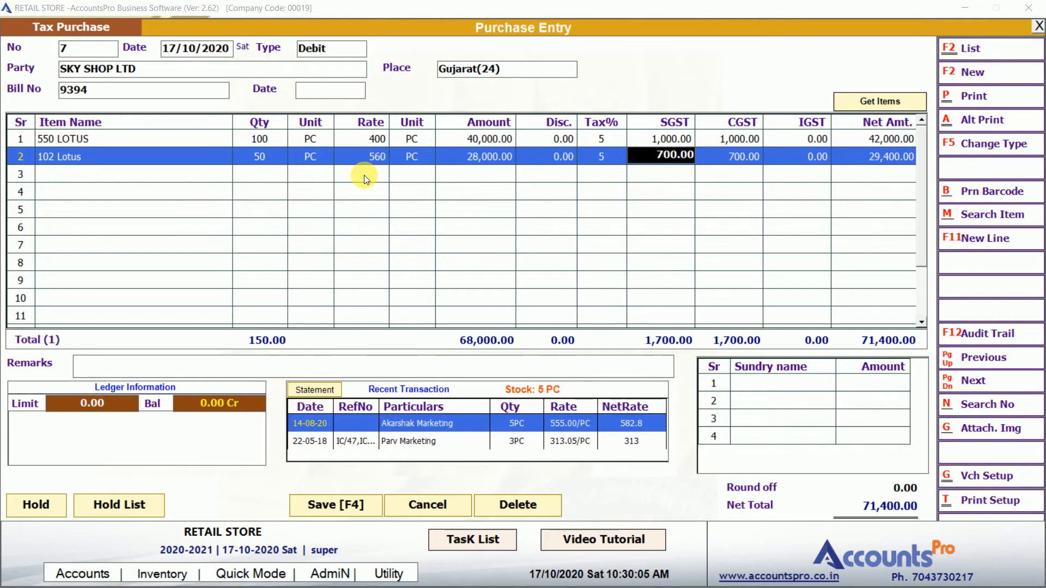
key(Return)
key(Return)
key(Return)
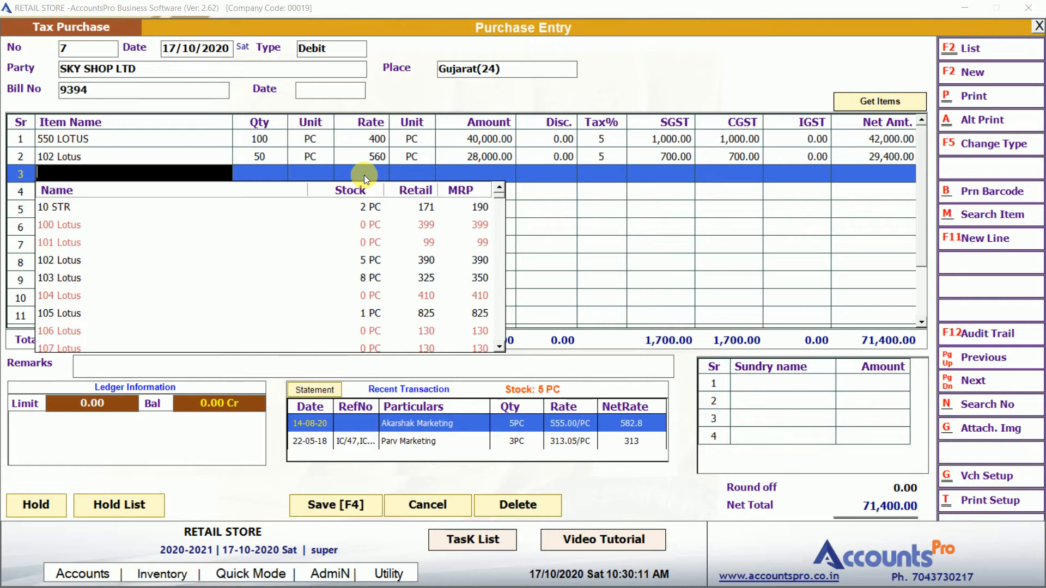
End the purchase item list and add Labour Charges of 50 as the first sundry charge.
key(Return)
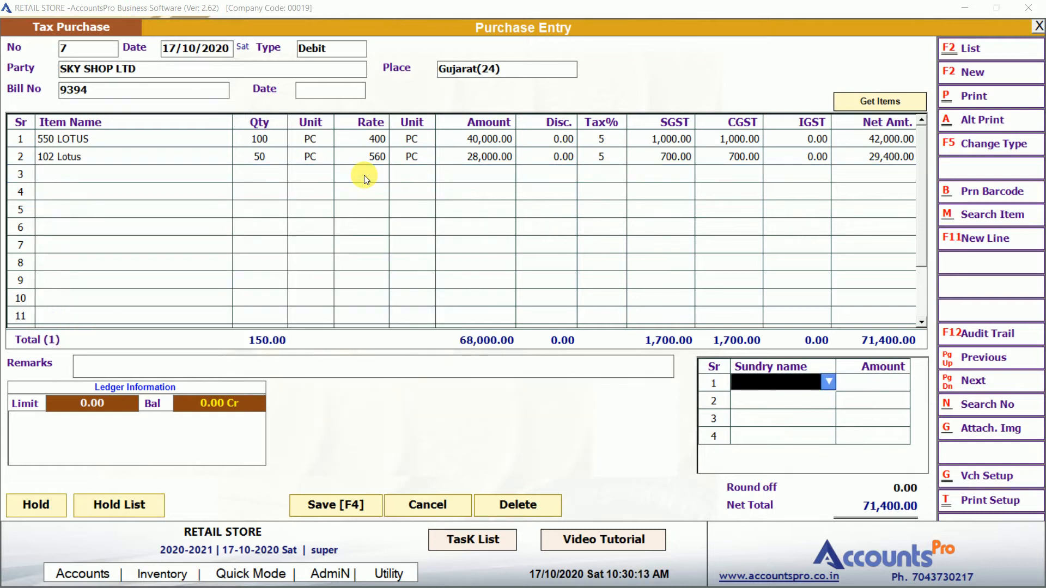
key(Return)
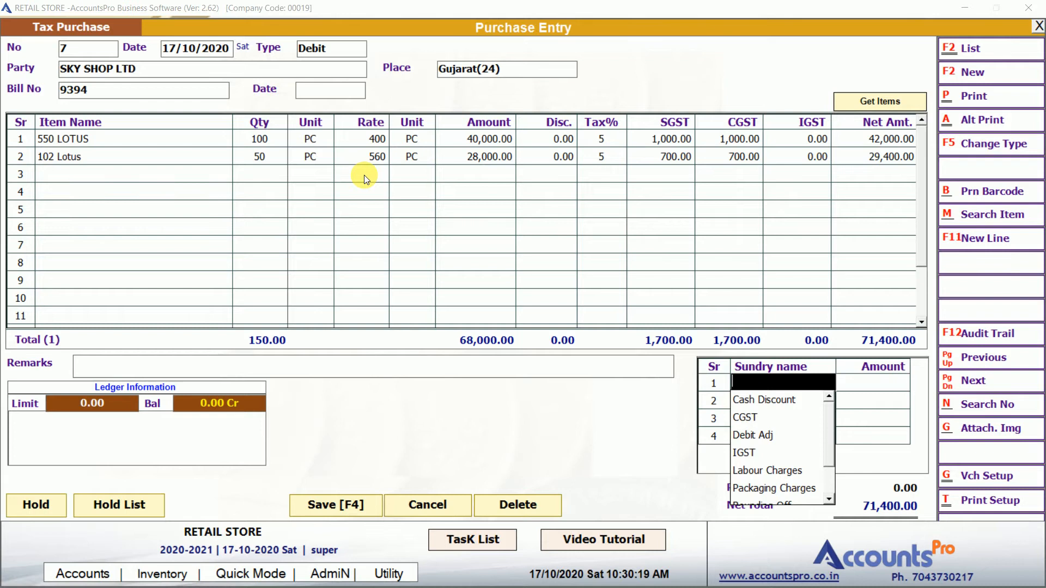
key(Down)
key(Down)
key(Down)
key(Down)
key(Down)
key(Down)
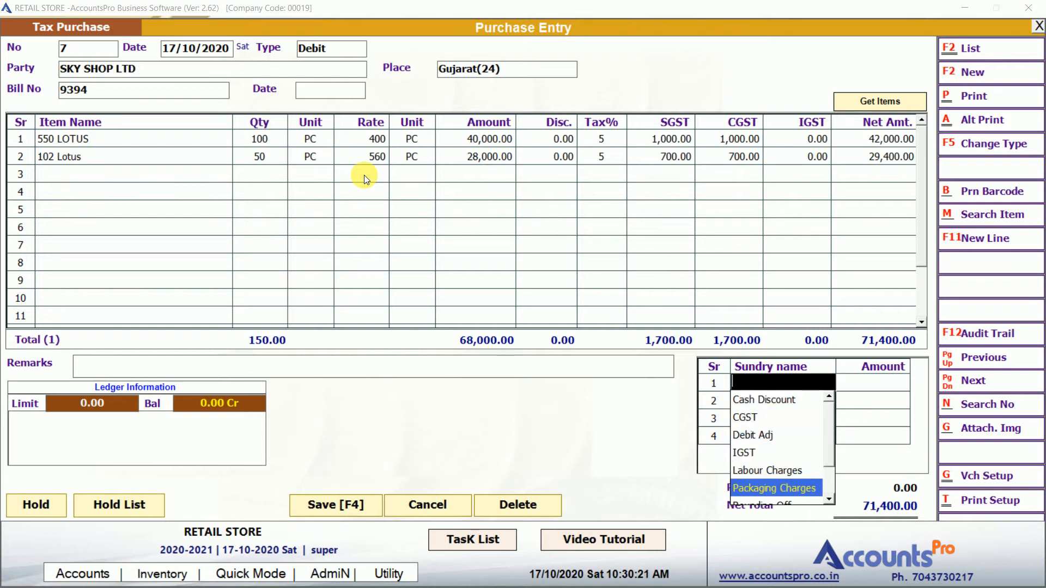
key(Up)
key(Return)
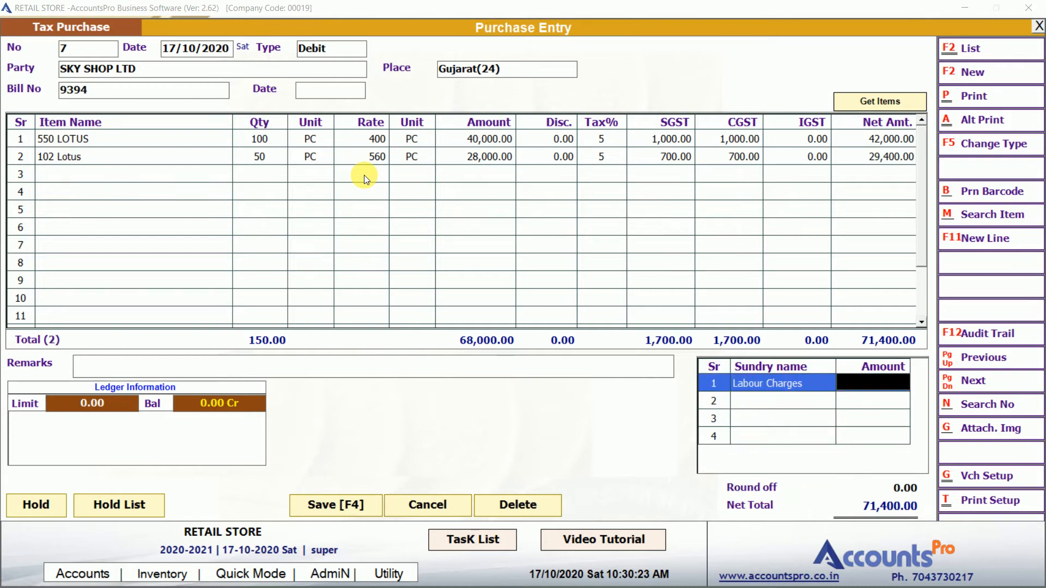
text(50)
key(Return)
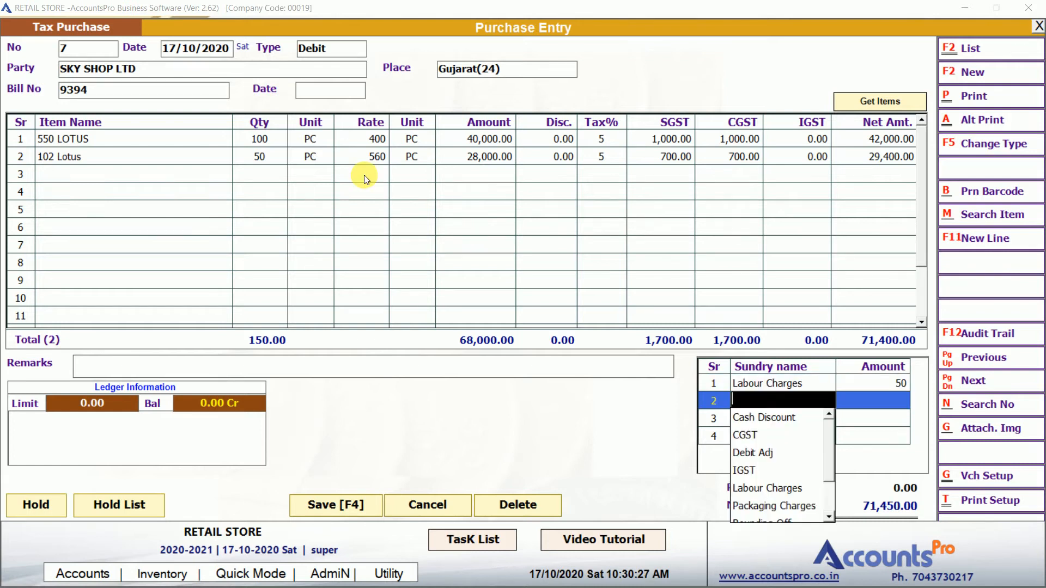
Save the purchase without further sundry charges and accept barcode printing for 550 LOTUS with quantity 100.
key(Return)
key(Return)
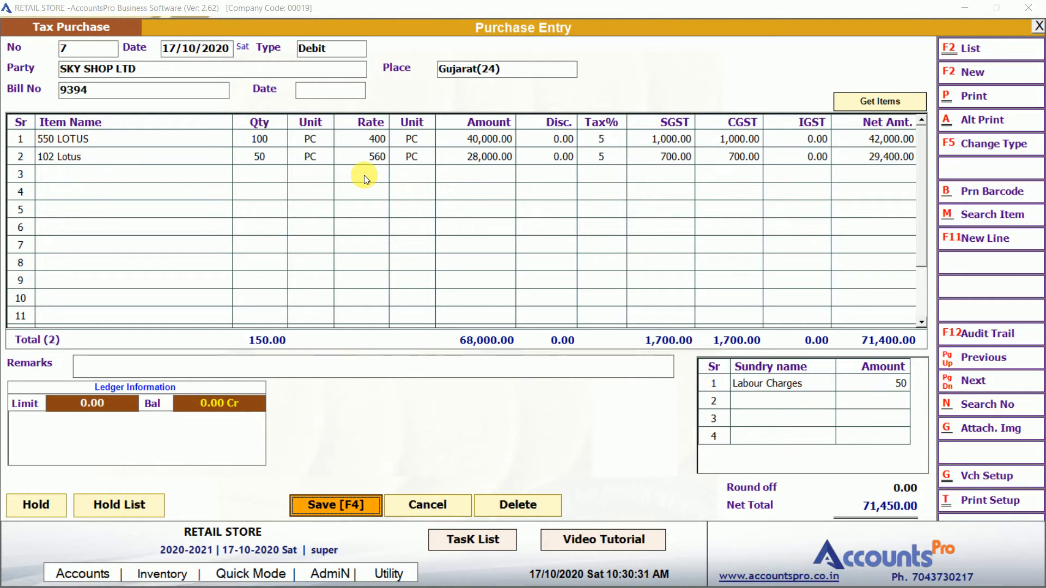
key(Return)
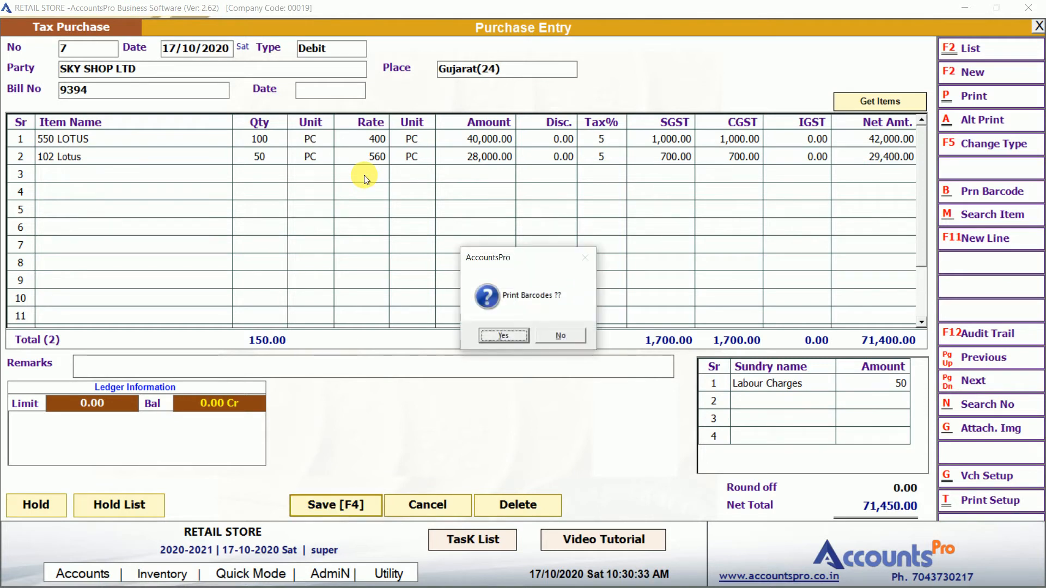
key(Return)
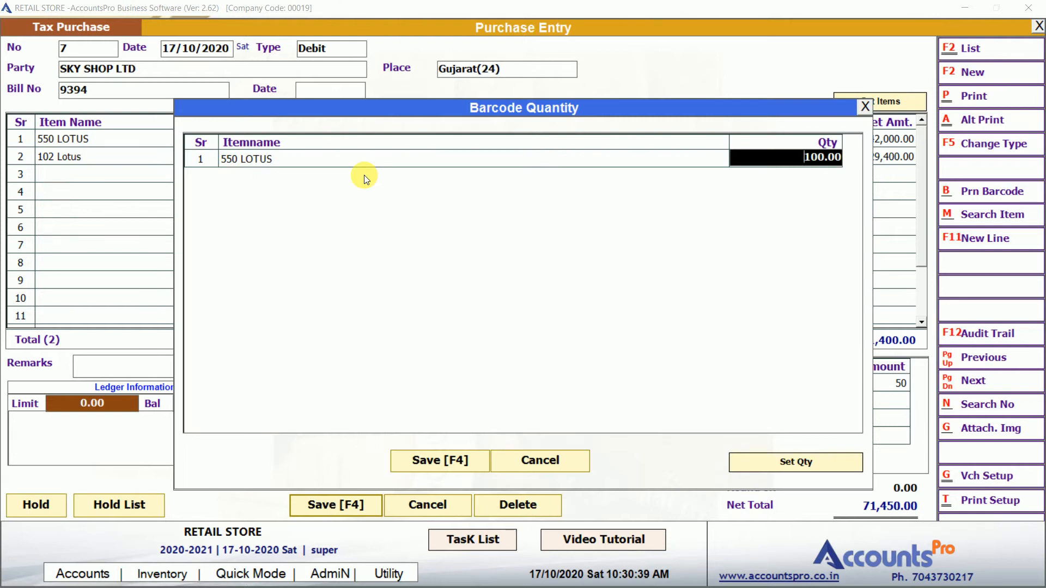
key(Return)
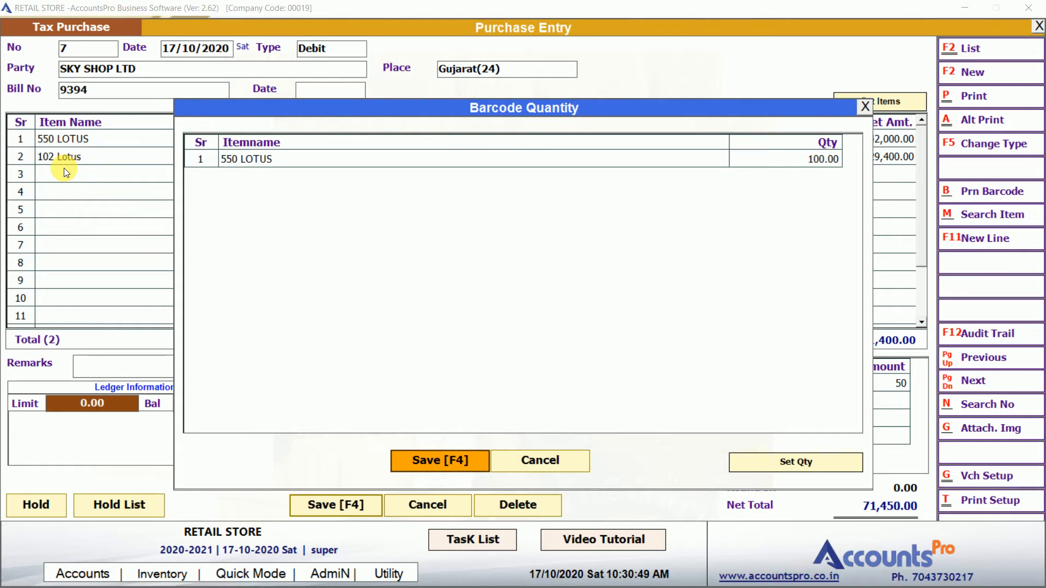
key(F4)
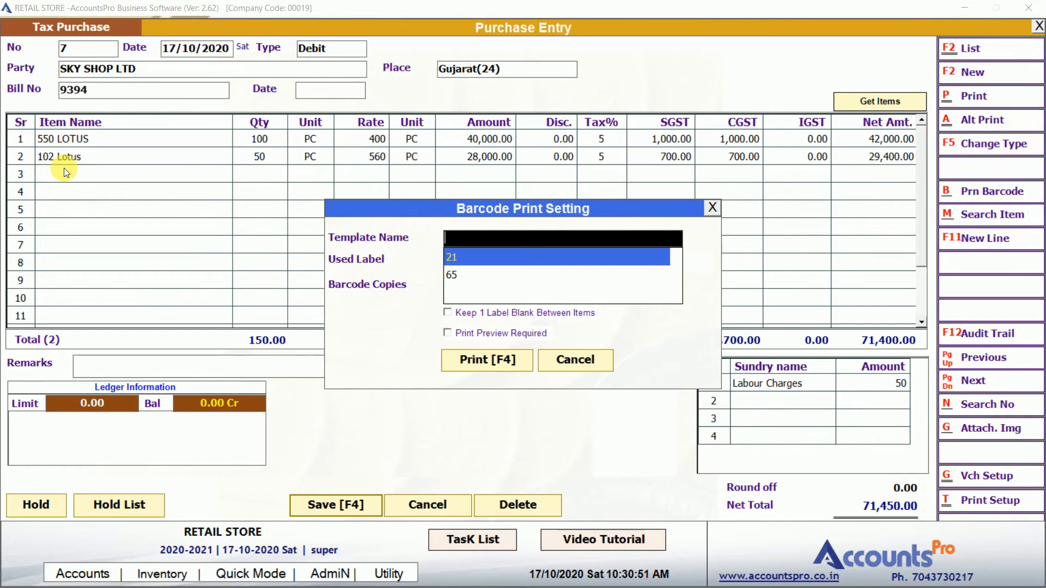
Generate the barcode label preview with template 65, 5 used labels, 1 copy and print preview enabled.
key(Down)
key(Return)
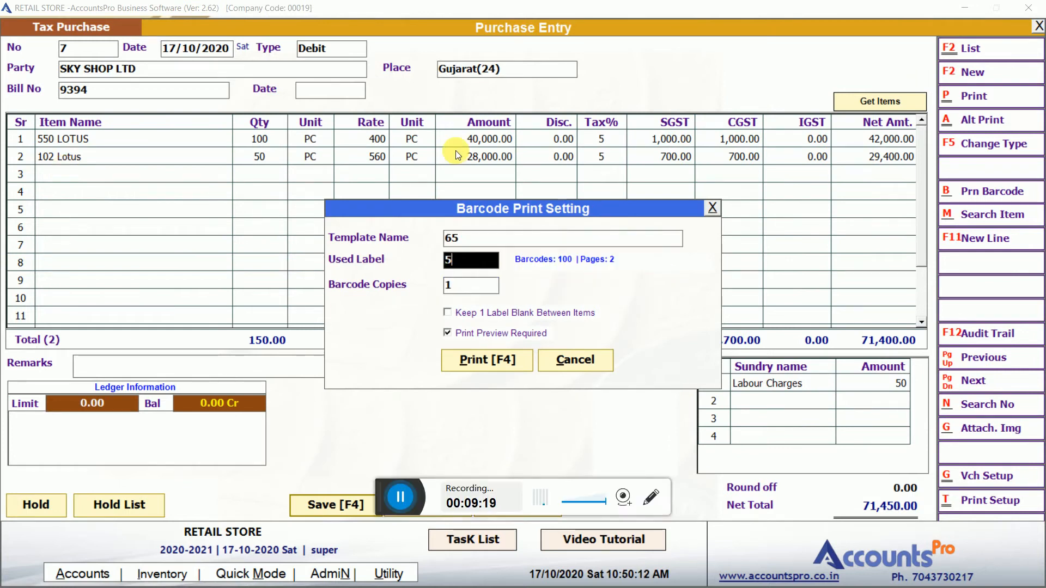
key(Return)
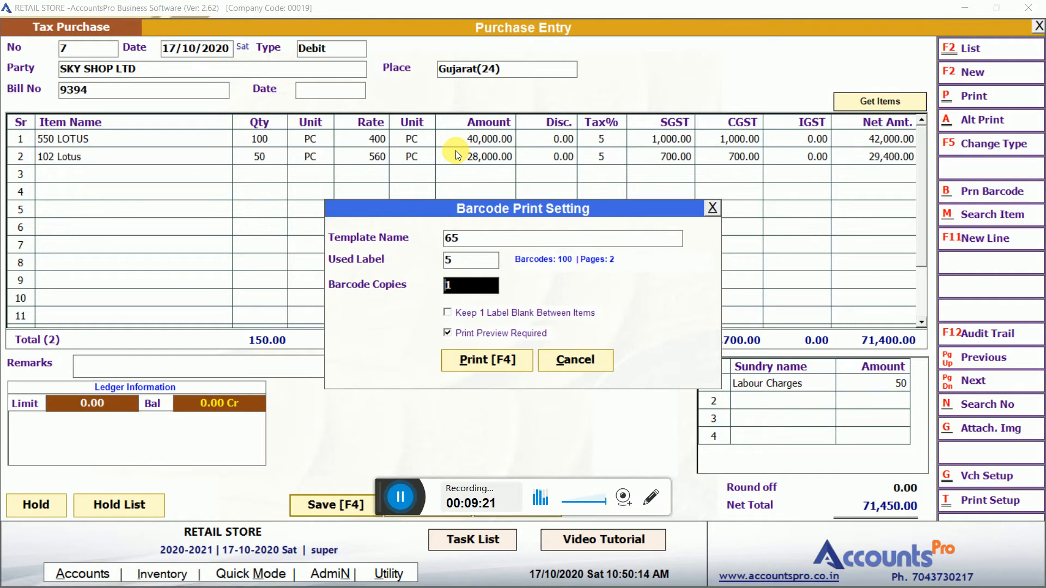
key(Return)
key(Return)
key(Return)
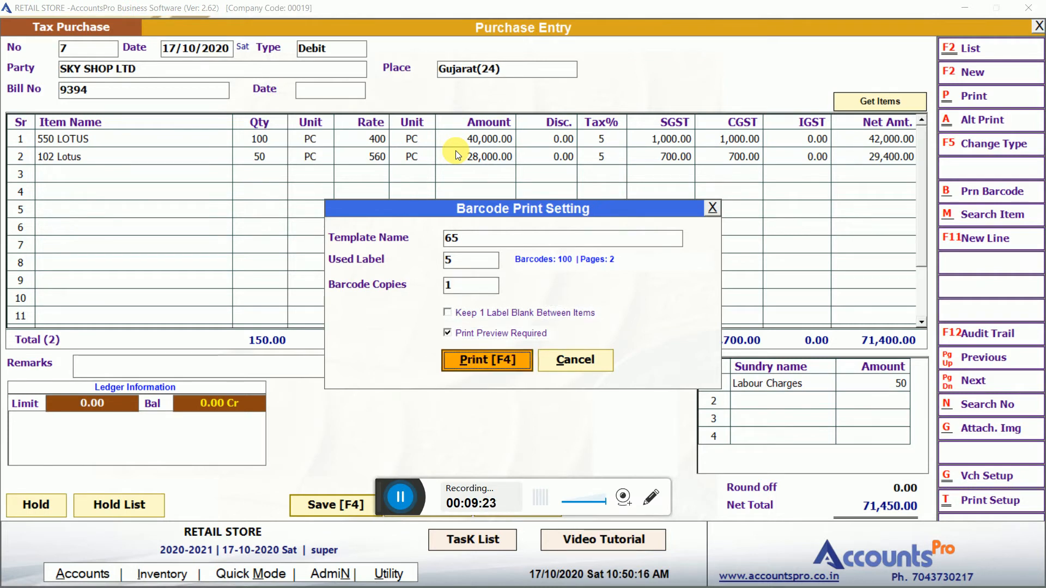
key(Return)
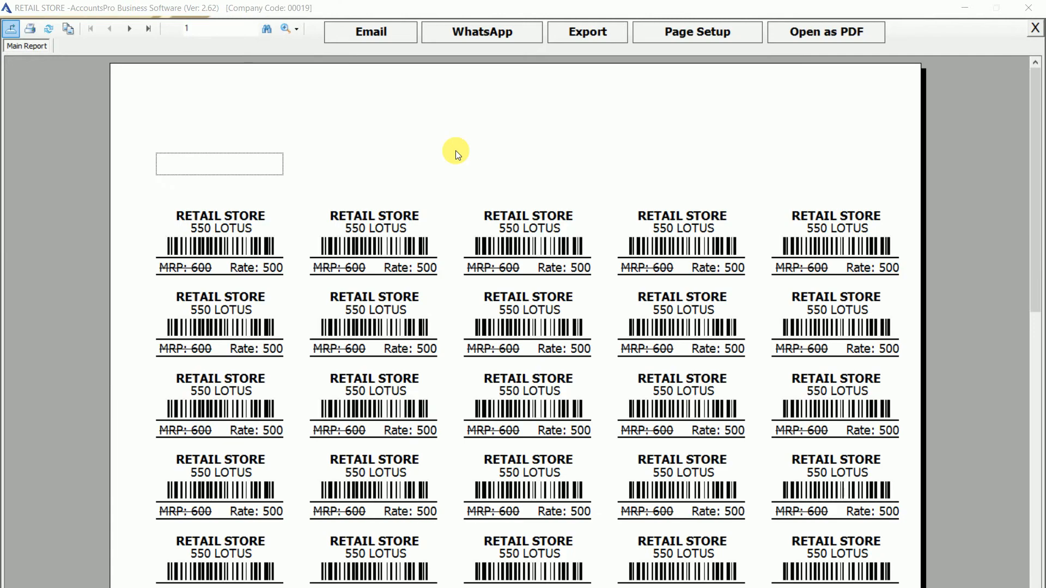
Examine the store name, item name and price lines on the barcode labels, then close the preview and barcode print settings.
click(251, 214)
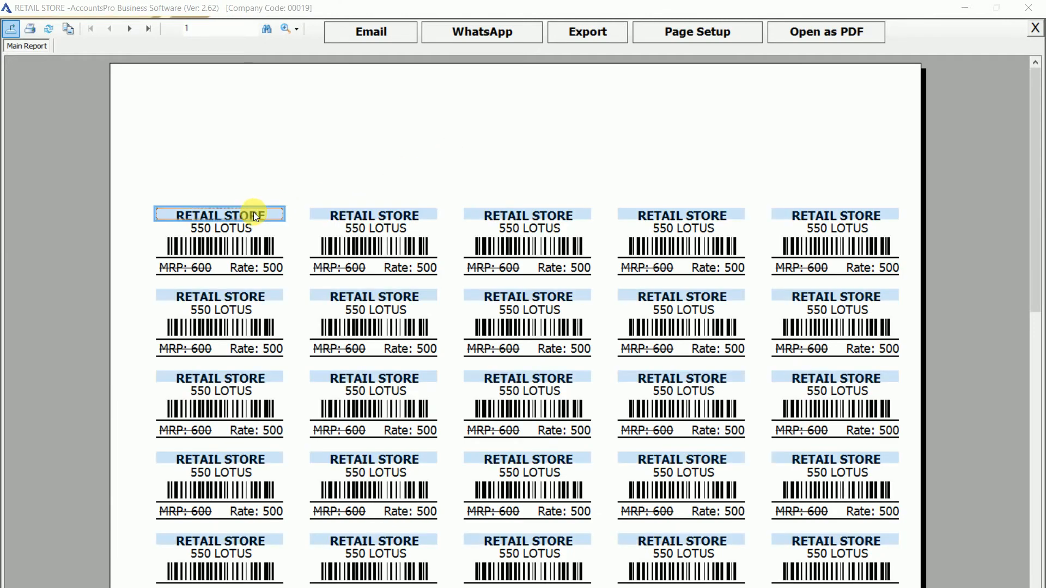
click(245, 229)
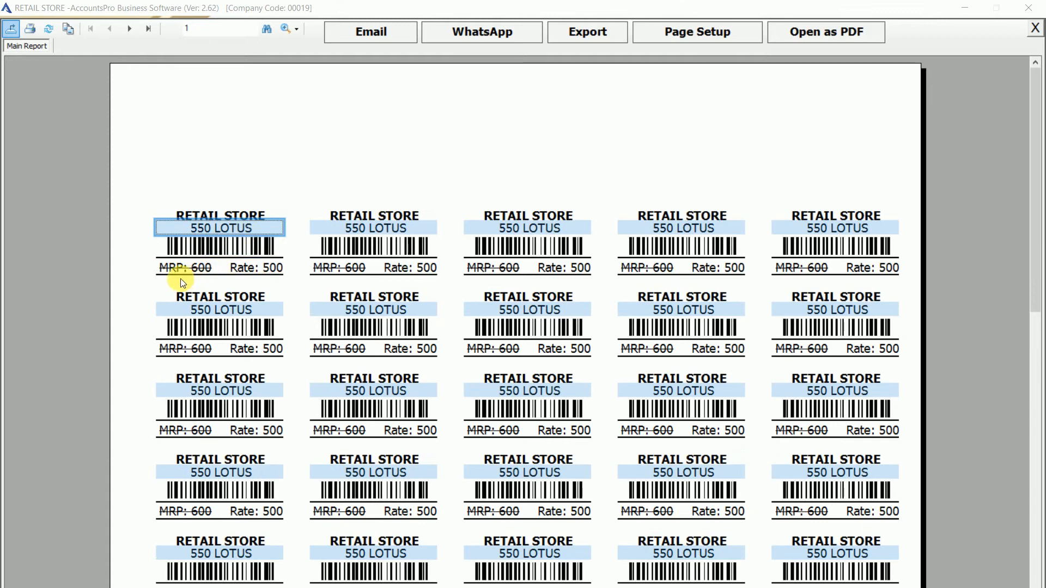
click(261, 268)
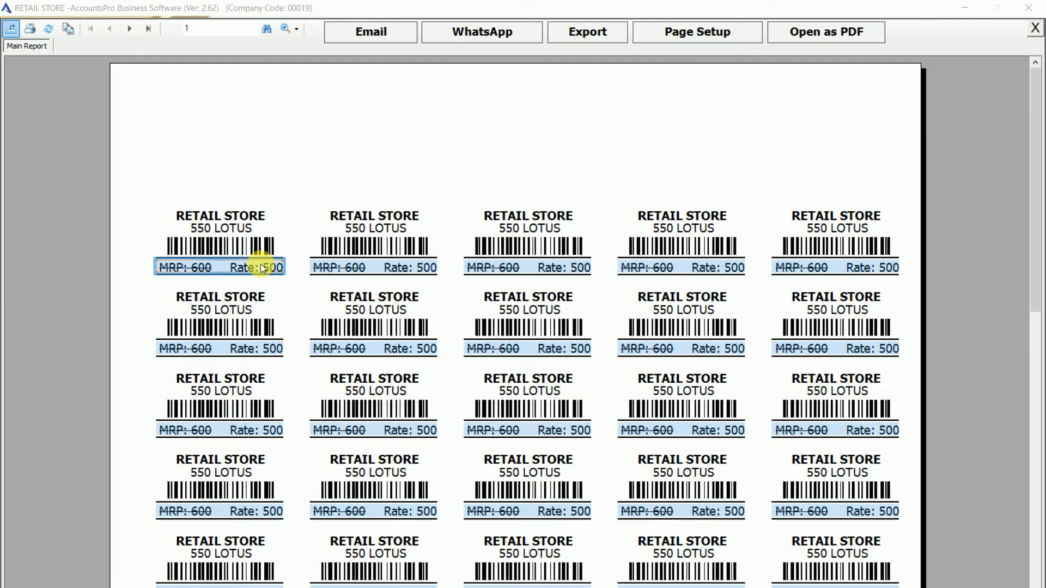
scroll(264, 237, down, 2)
scroll(266, 240, up, 2)
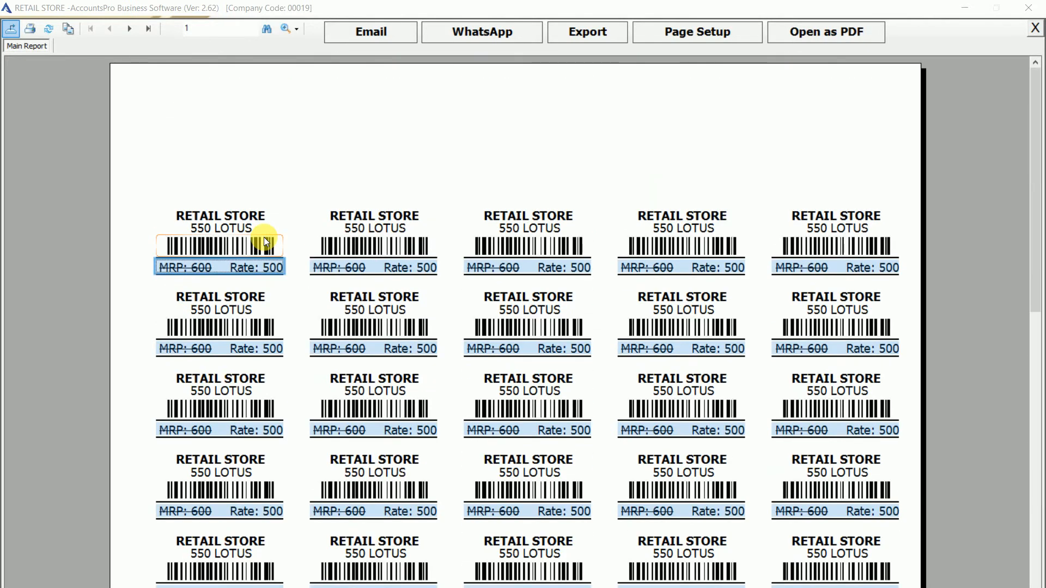
key(Escape)
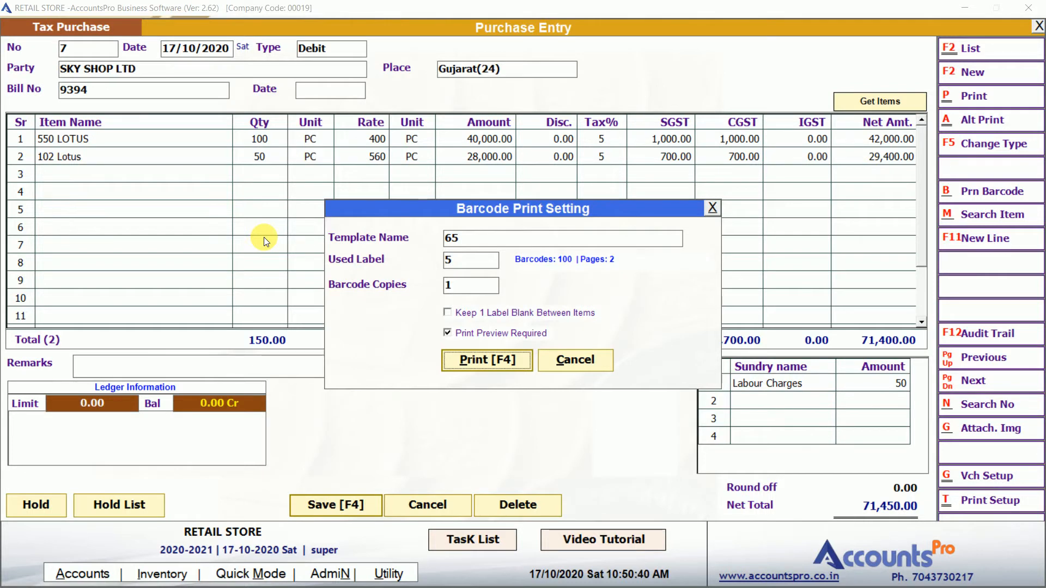
key(Escape)
key(Return)
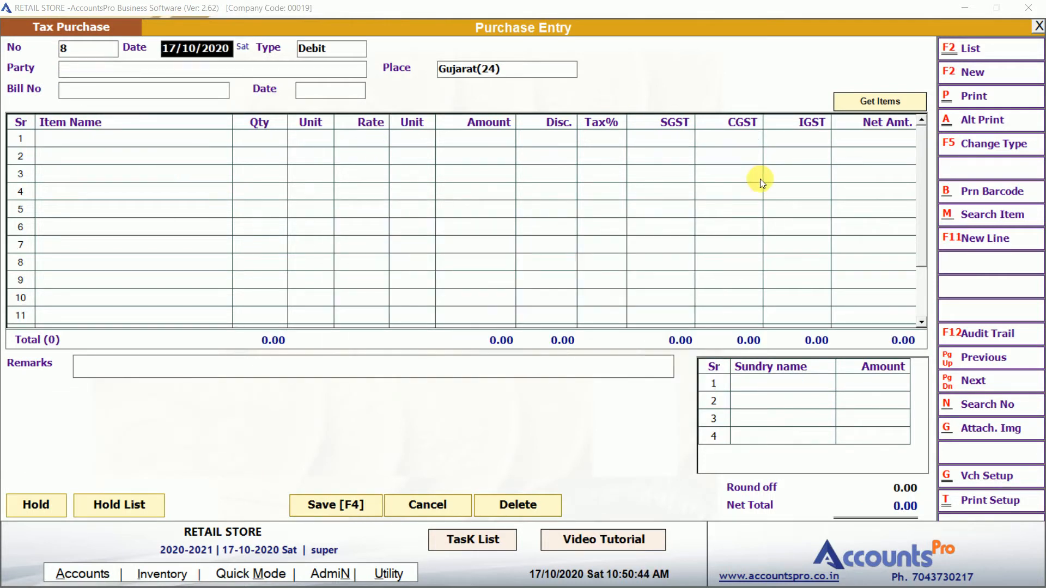
Browse back through the earlier purchase vouchers, return to the saved SKY SHOP LTD purchase, and close the purchase entry.
click(995, 356)
click(994, 356)
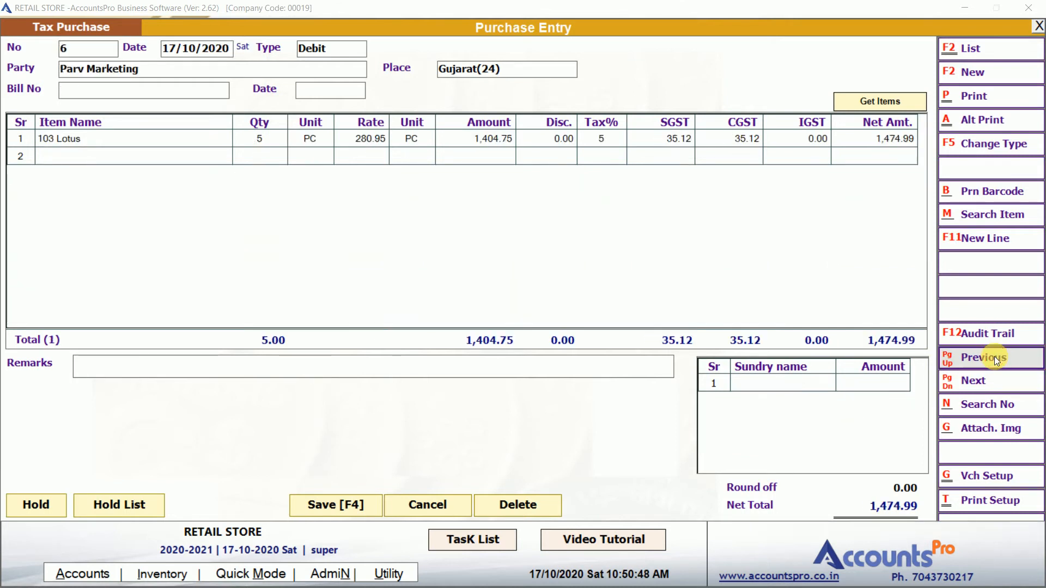
click(995, 356)
click(991, 379)
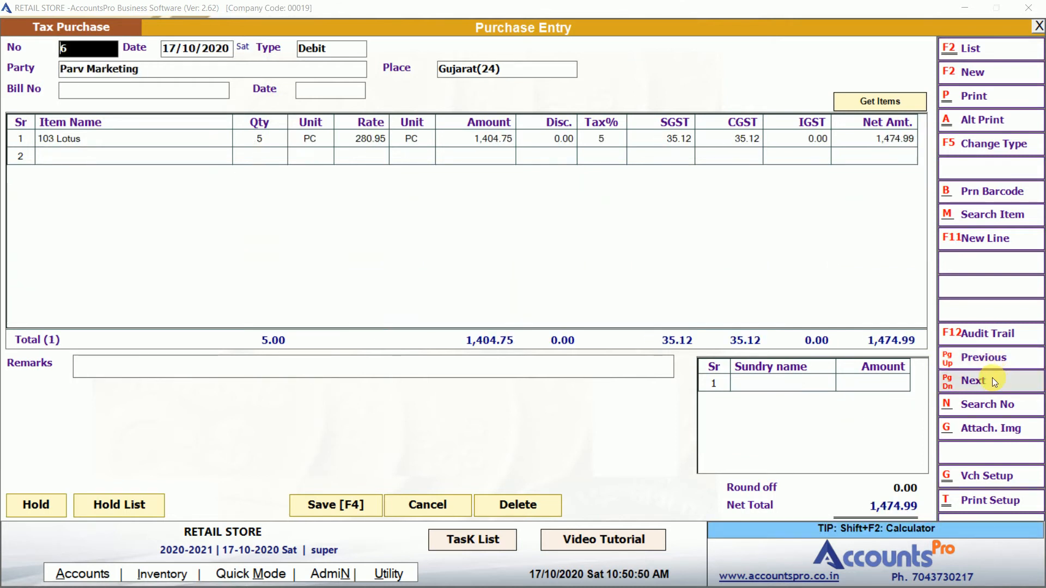
click(991, 380)
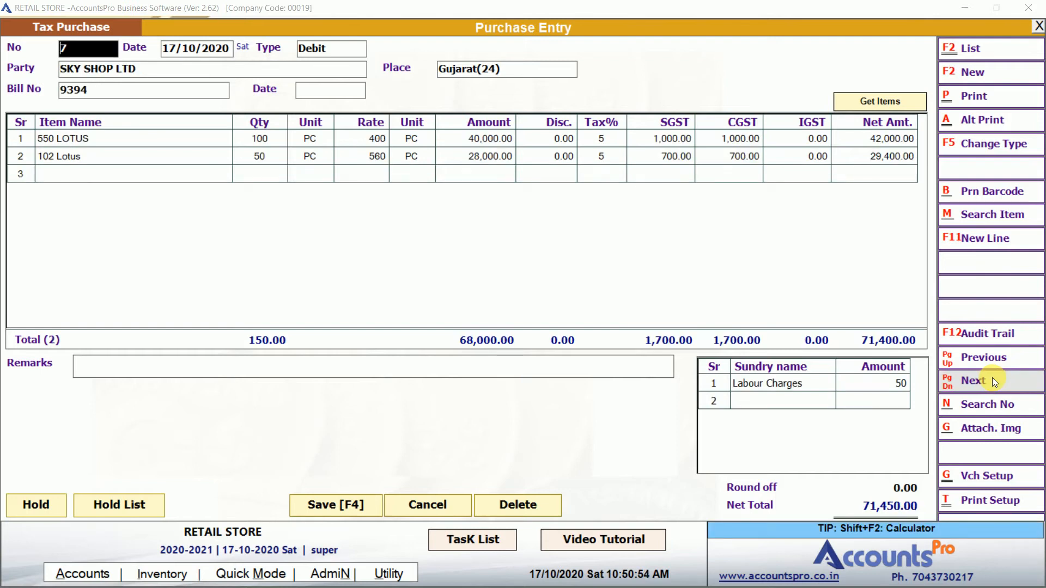
key(Escape)
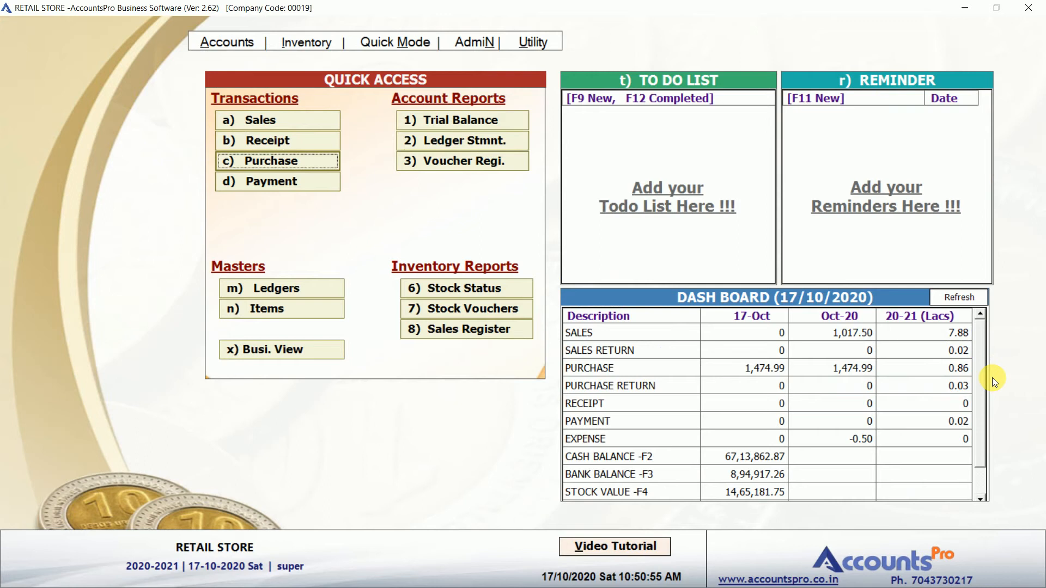
Open a new sales entry and add one 550 LOTUS to the invoice.
key(Up)
key(Up)
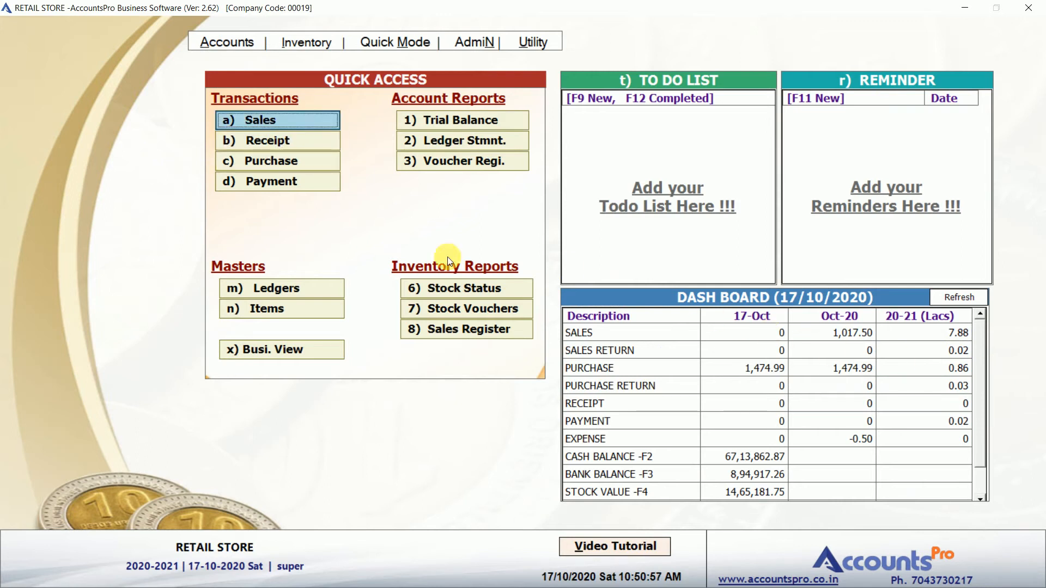
click(321, 121)
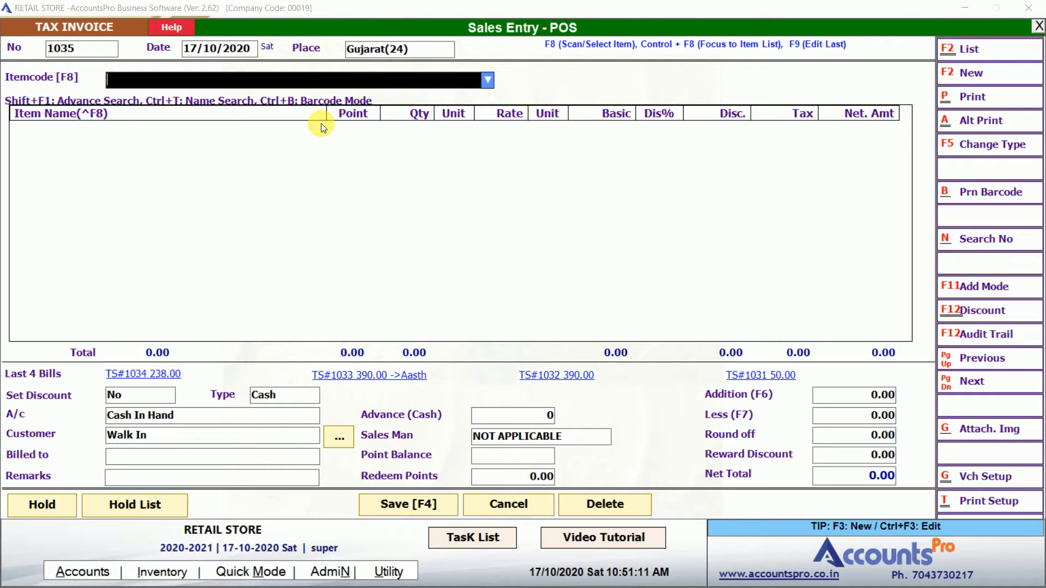
text(550)
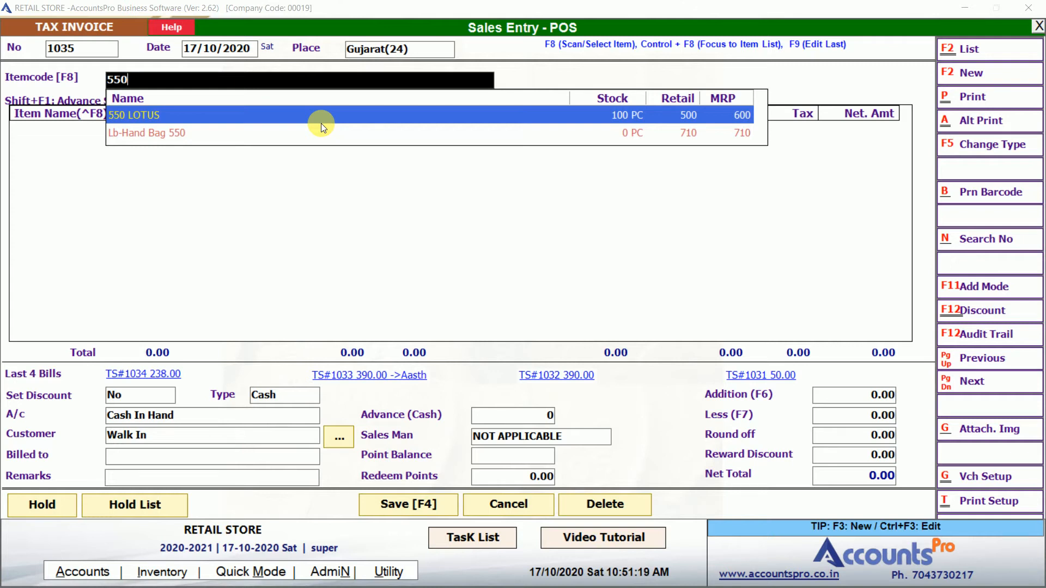
key(Return)
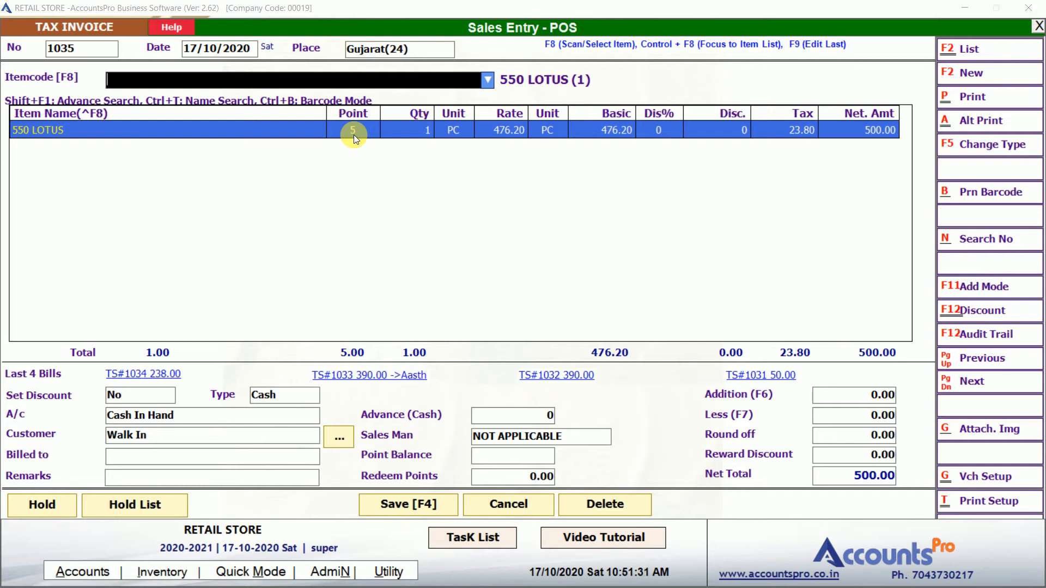
Review the reward slab amount in the company's Reward System setup and quit the setup without changes.
click(323, 576)
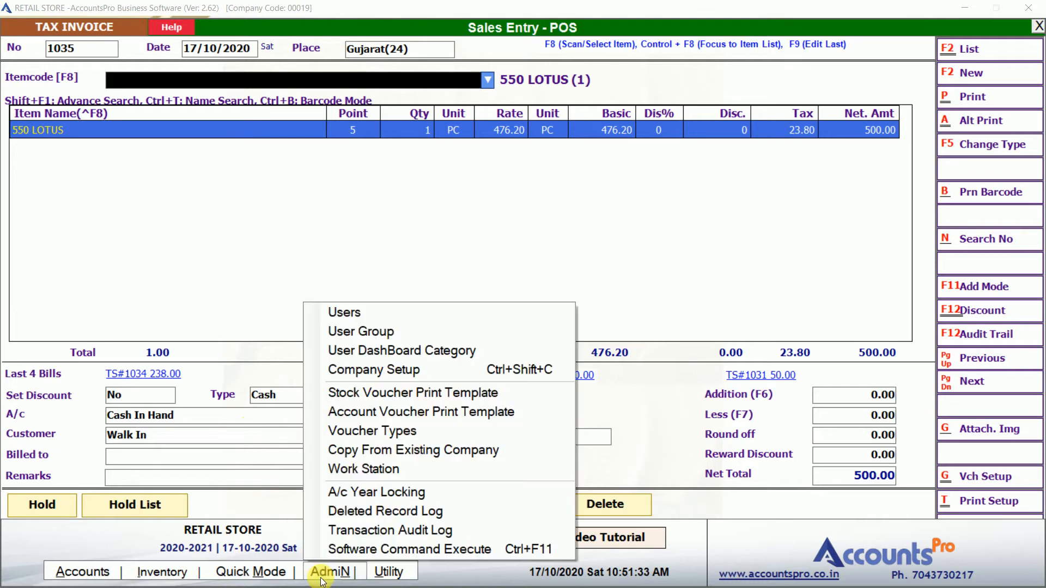
click(398, 374)
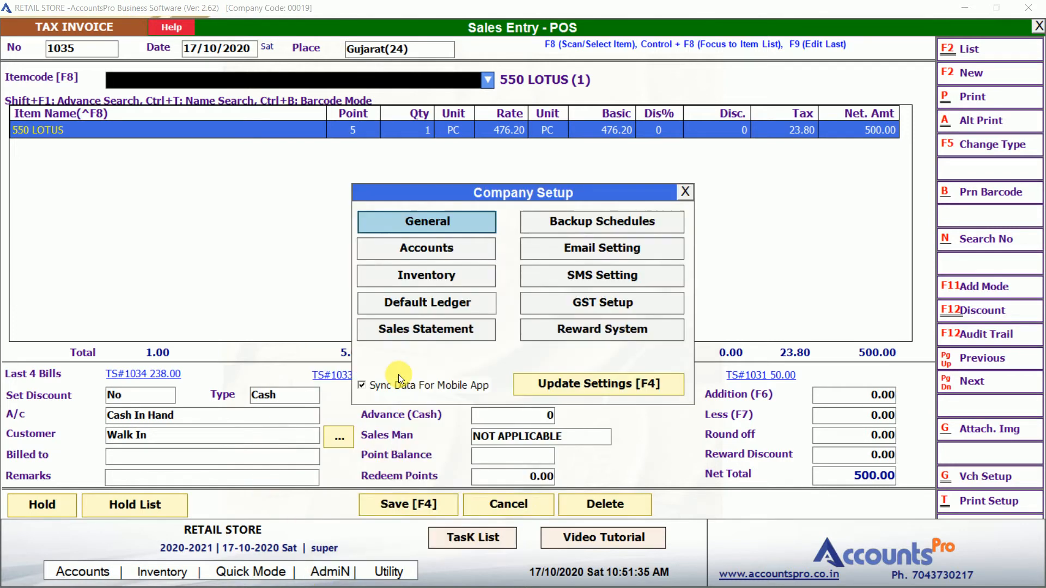
click(560, 330)
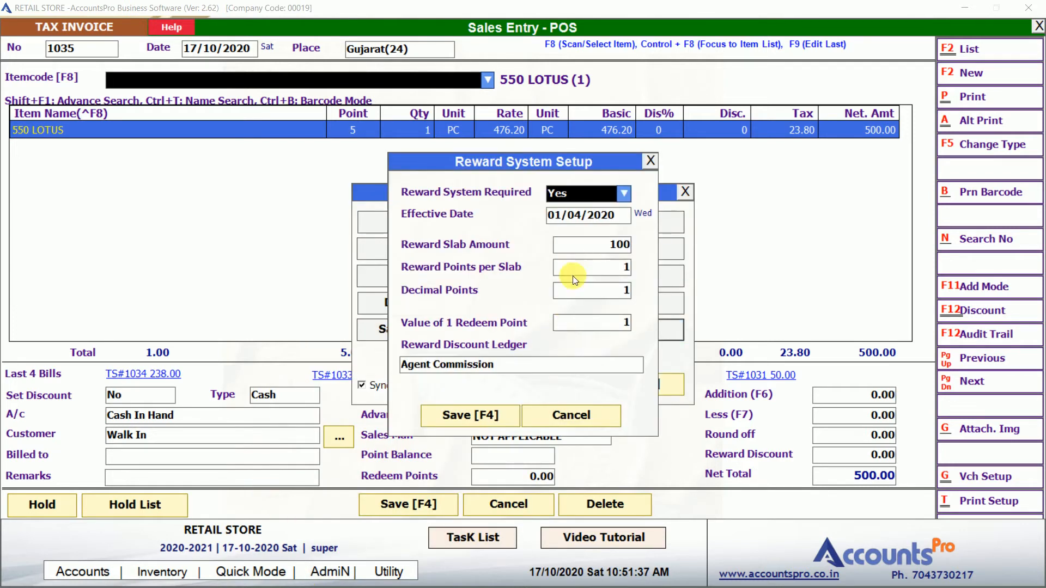
click(587, 248)
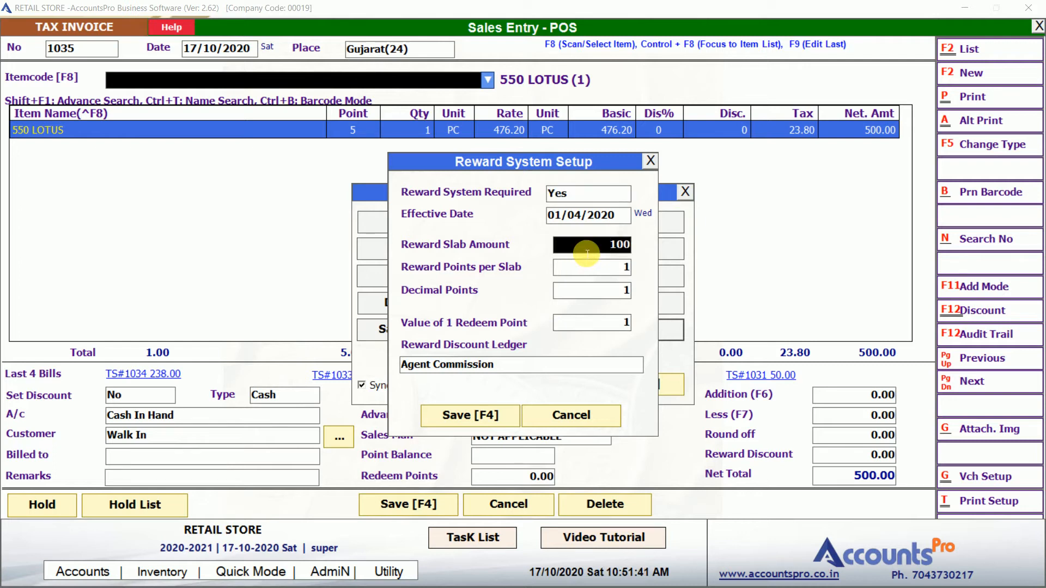
key(Escape)
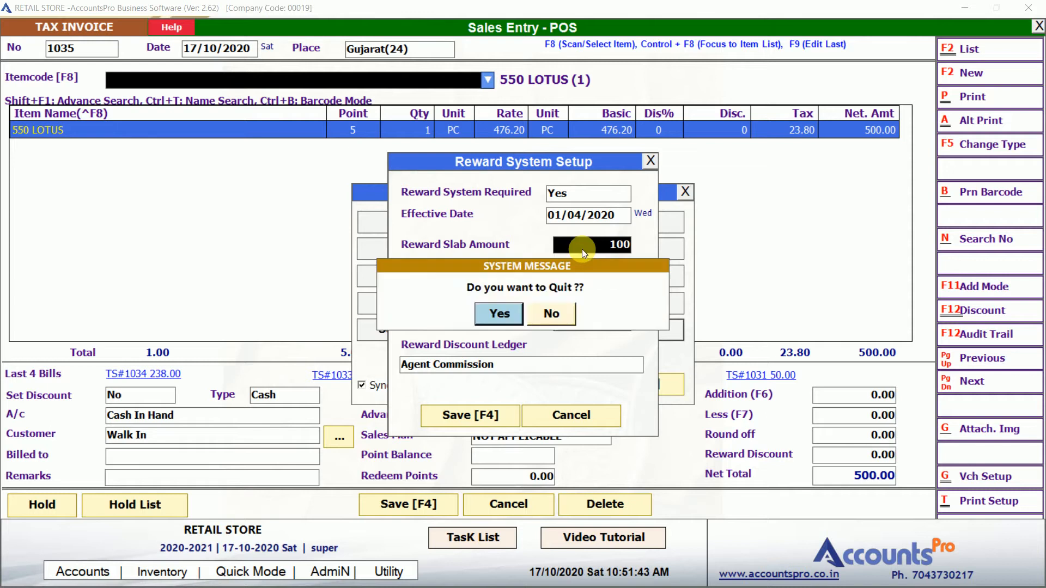
key(Return)
key(Escape)
key(Return)
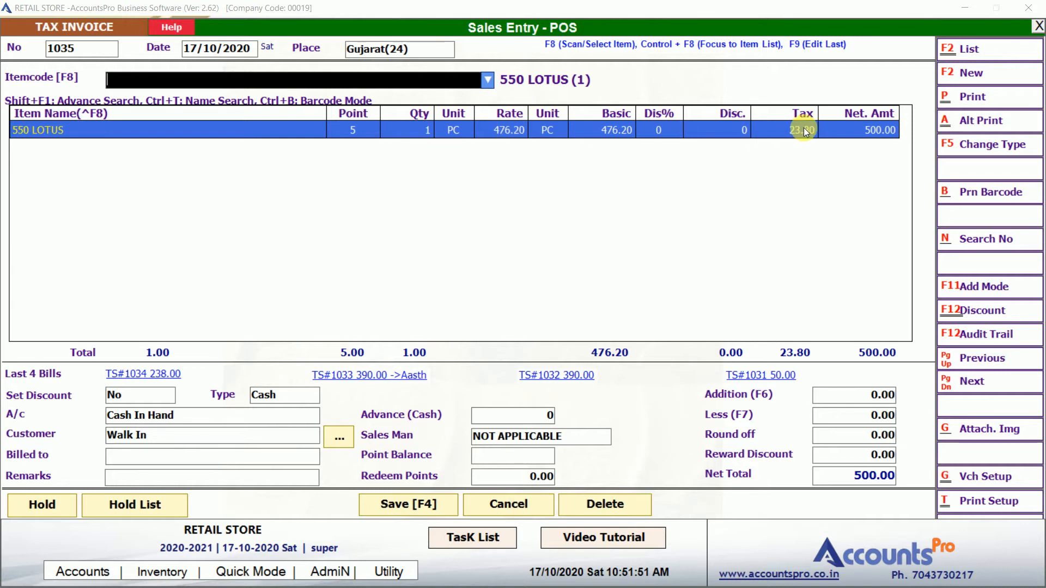
Add two pieces of 112 Lotus to the sales invoice.
text(110)
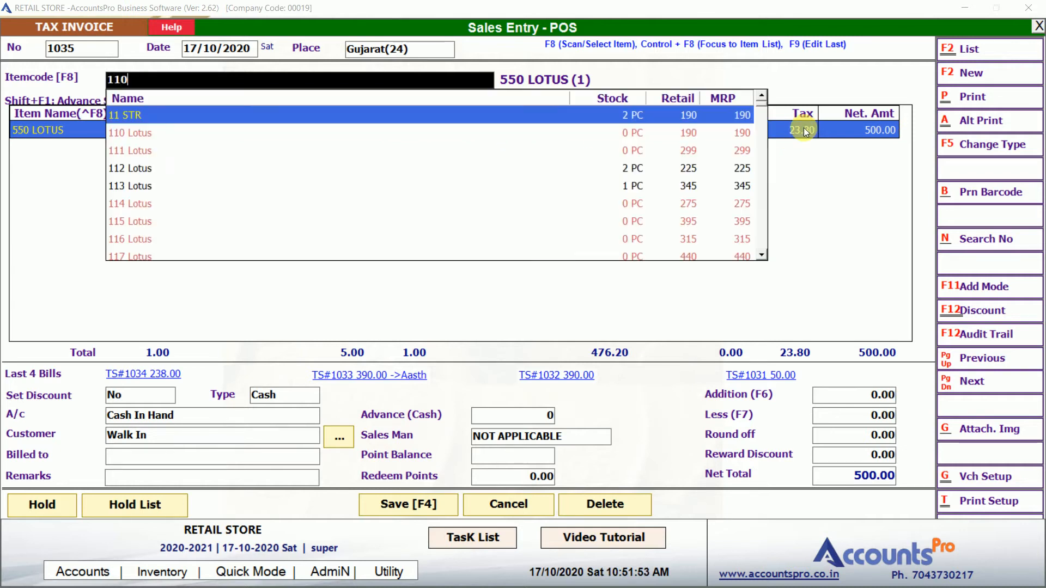
key(Down)
key(Down)
key(Down)
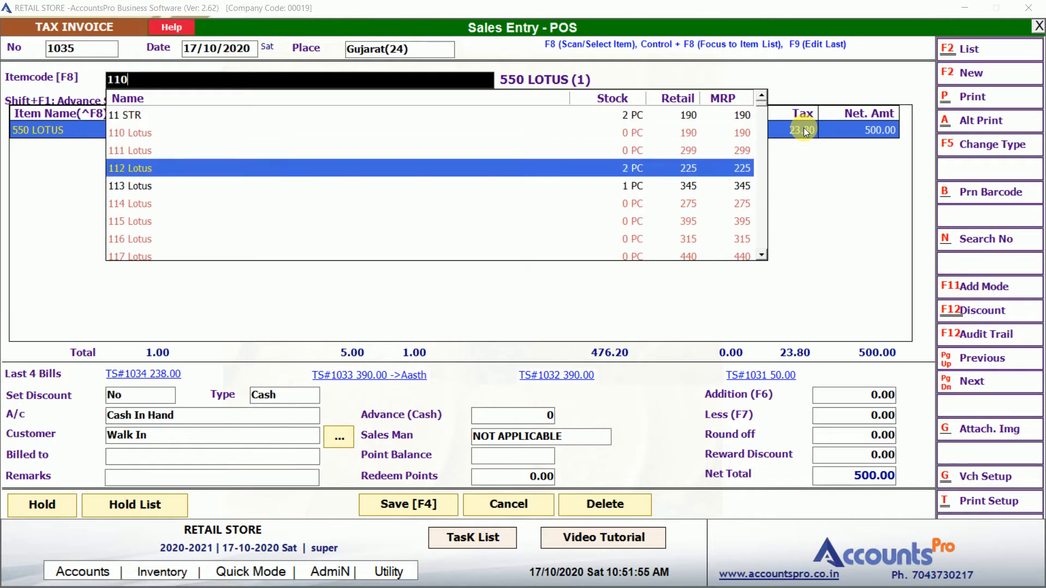
key(Return)
text(112)
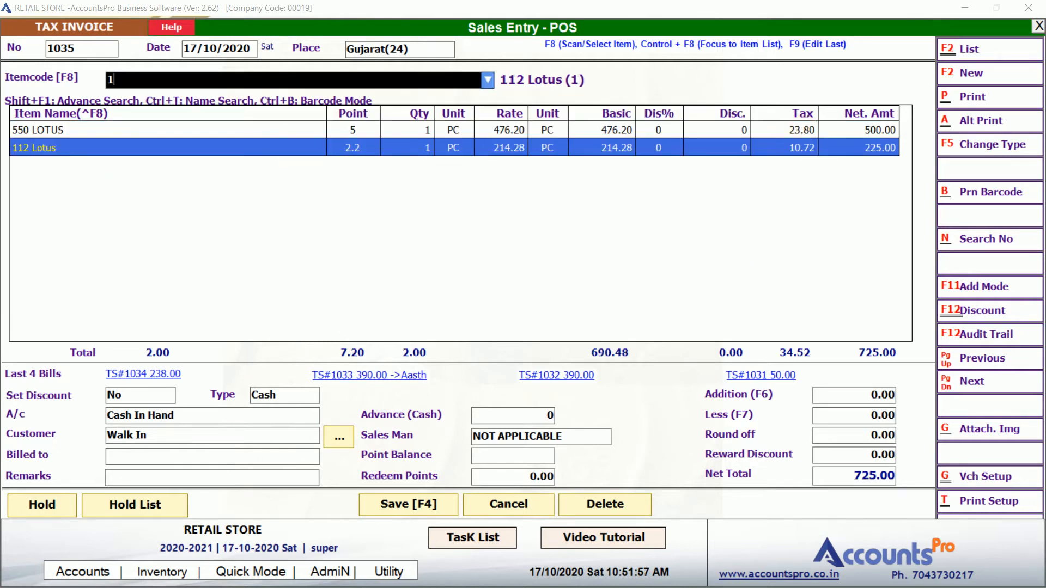
key(Return)
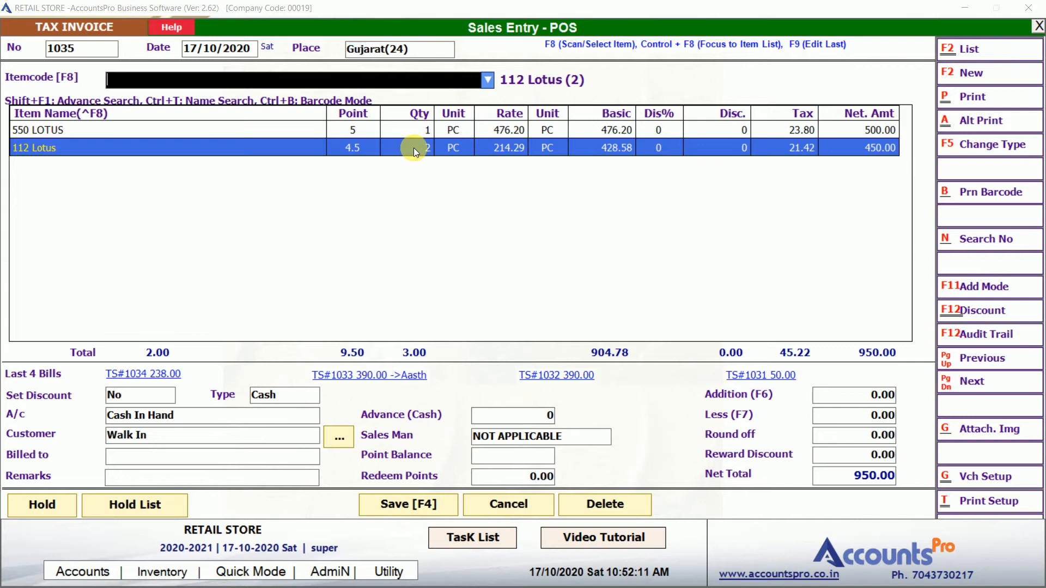
Edit the 112 Lotus line to apply a 10% discount and save the line.
click(451, 148)
click(452, 148)
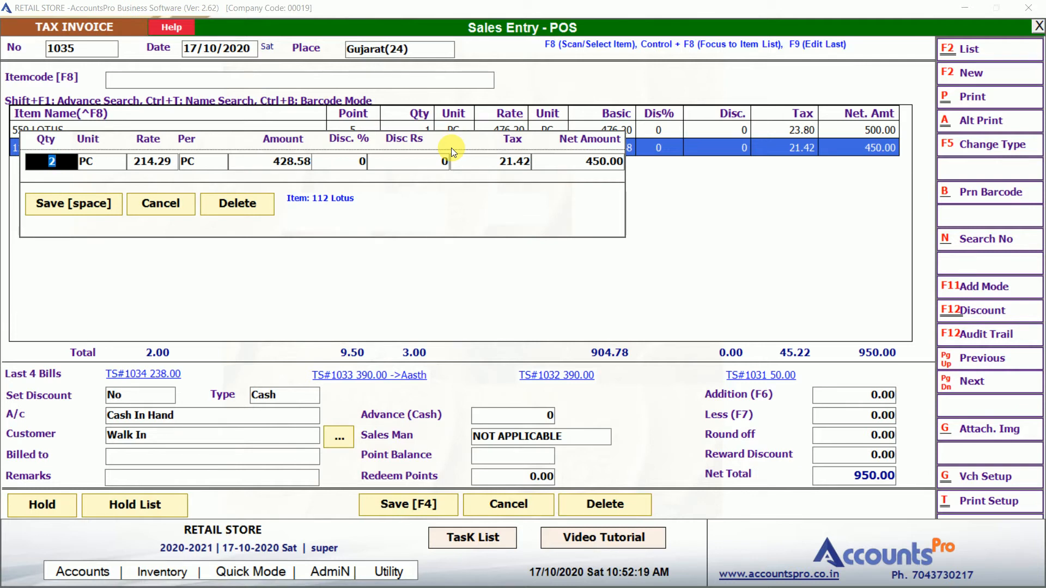
key(Return)
key(Return)
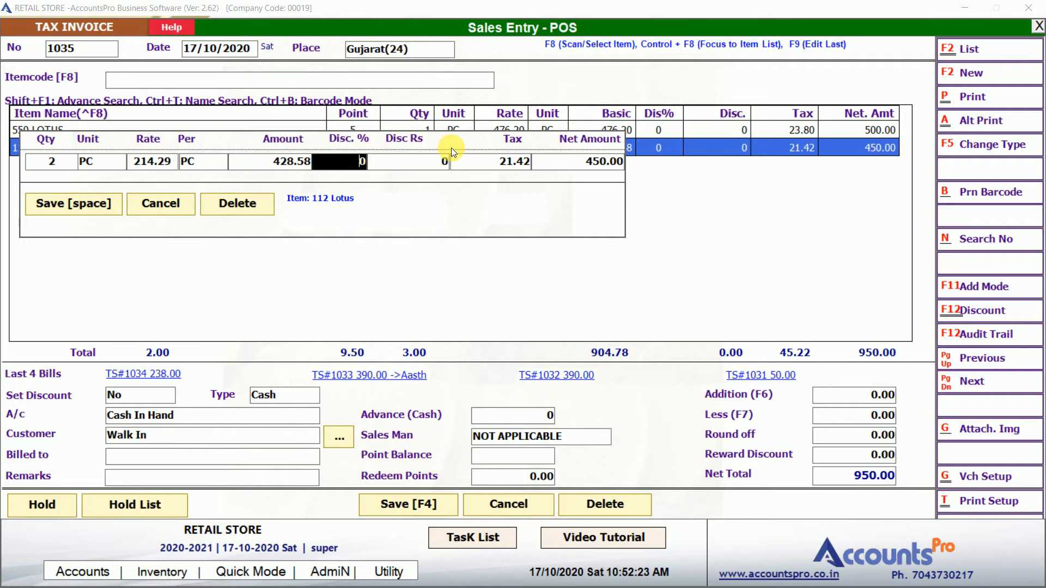
text(10)
key(Return)
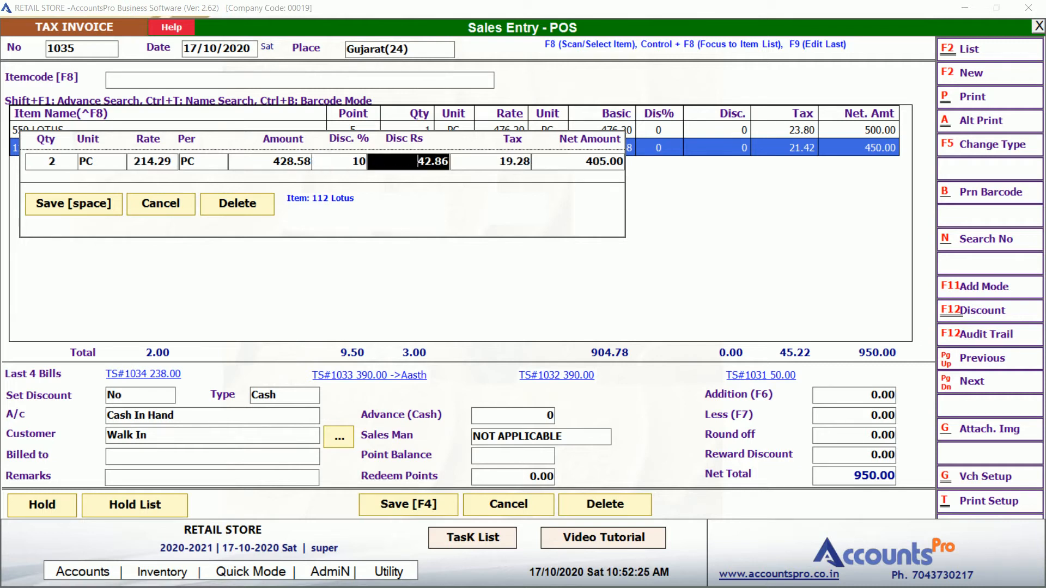
key(Return)
key(Return)
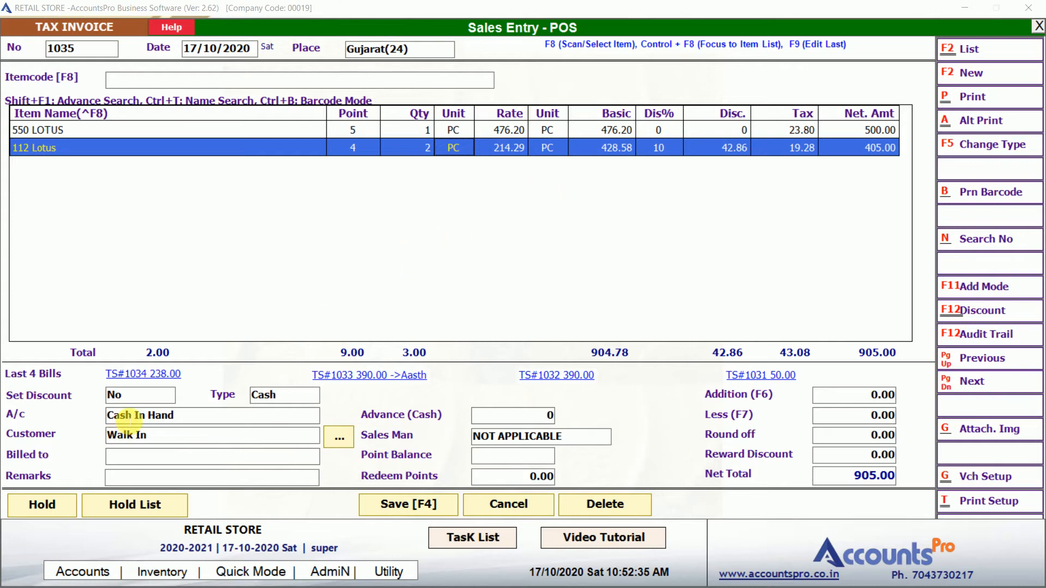
Review the available payment types and keep Cash as the type with Cash In Hand as the account.
click(129, 418)
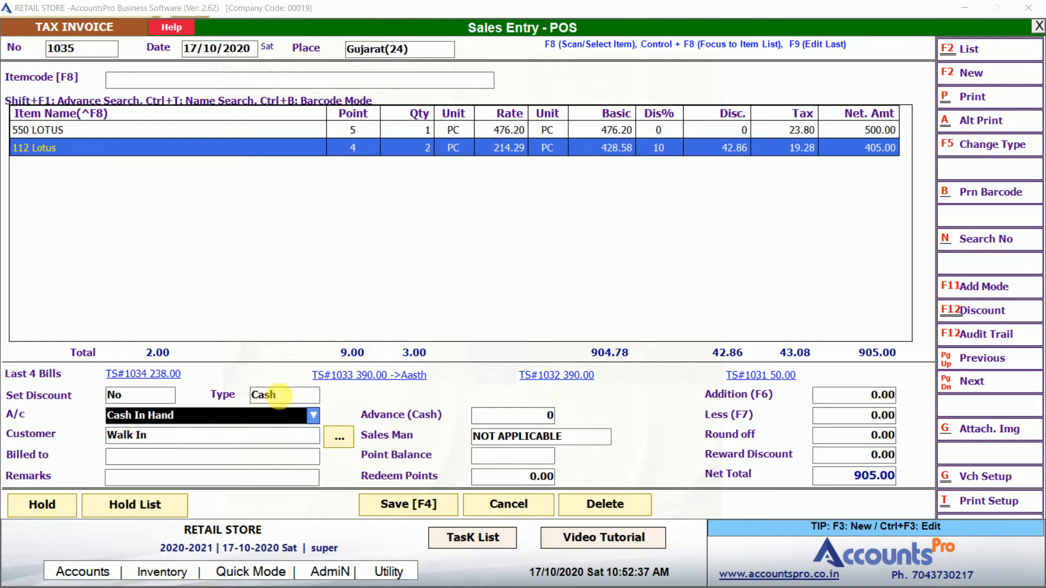
click(282, 394)
click(283, 394)
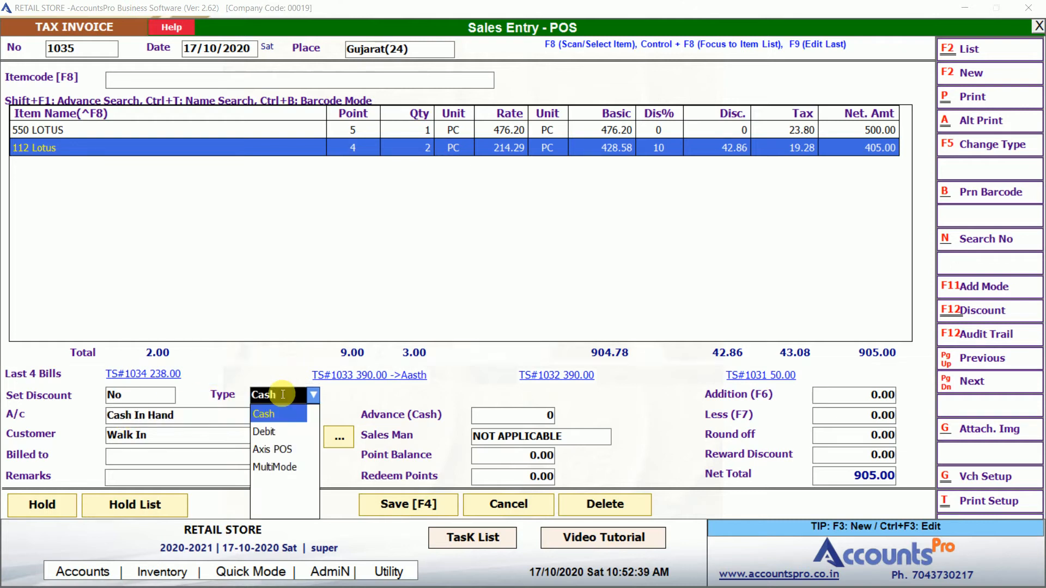
key(Down)
key(Down)
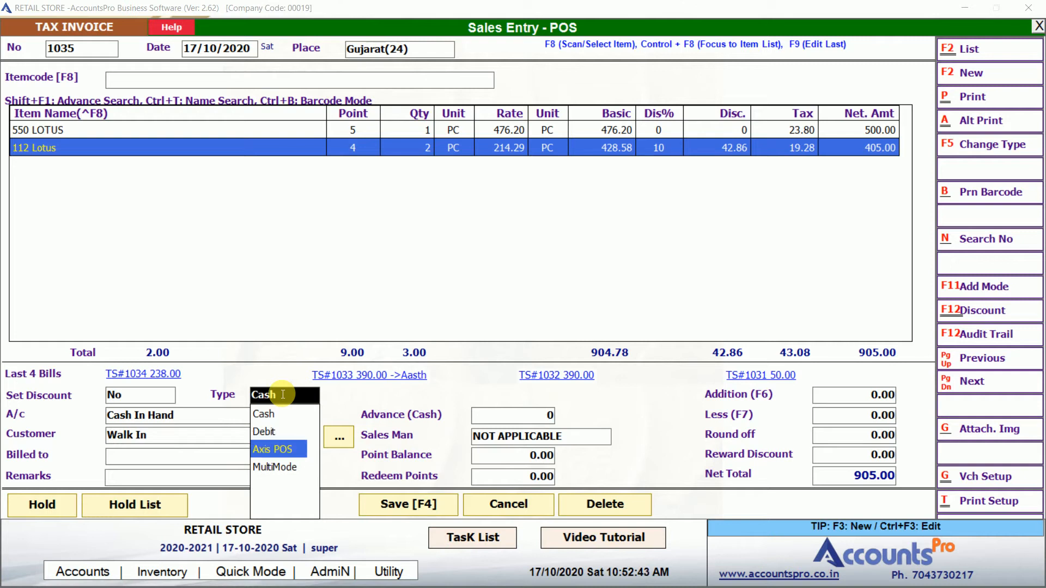
key(Up)
key(Up)
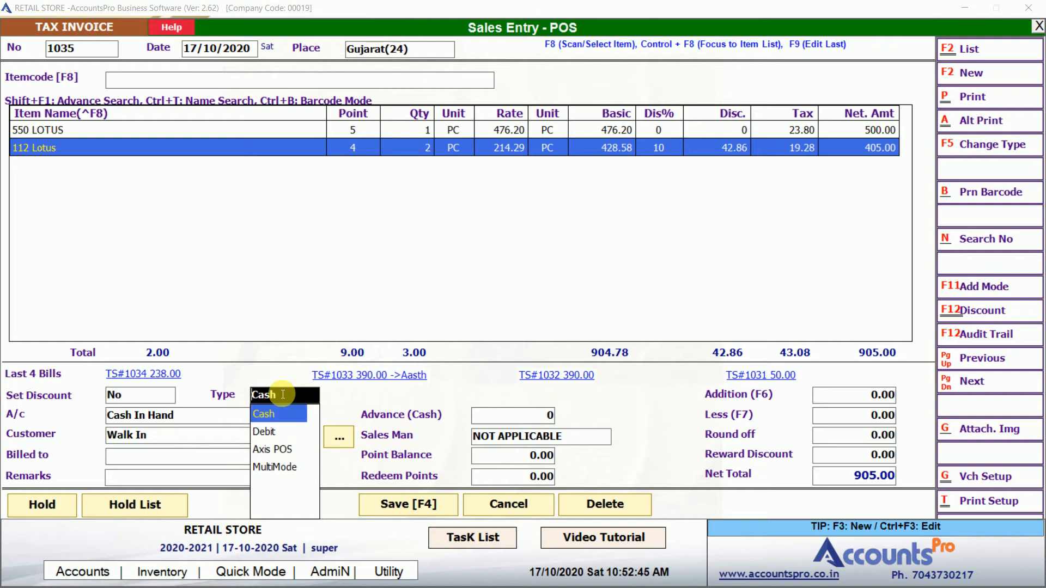
key(Return)
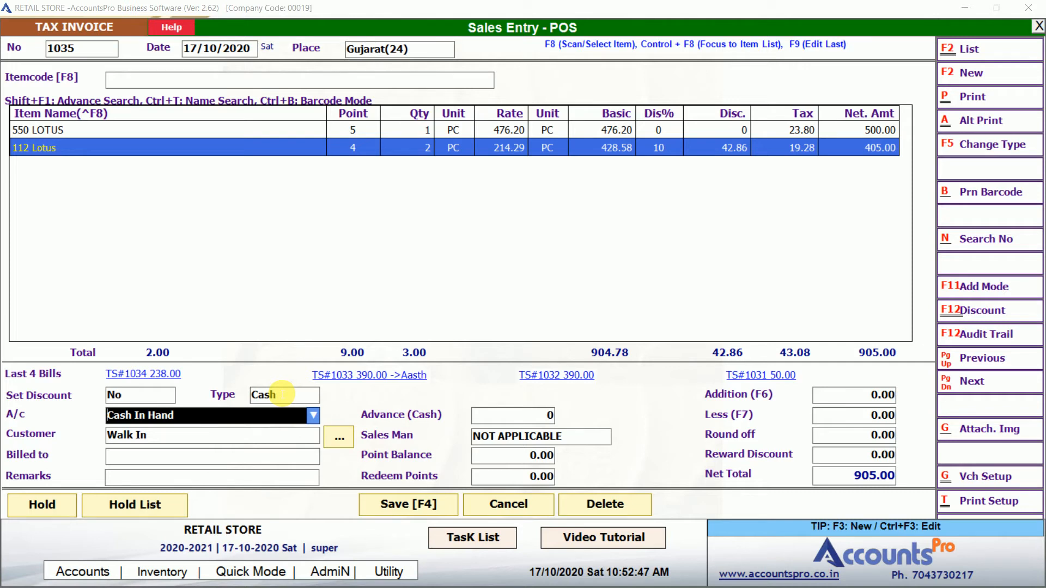
key(Return)
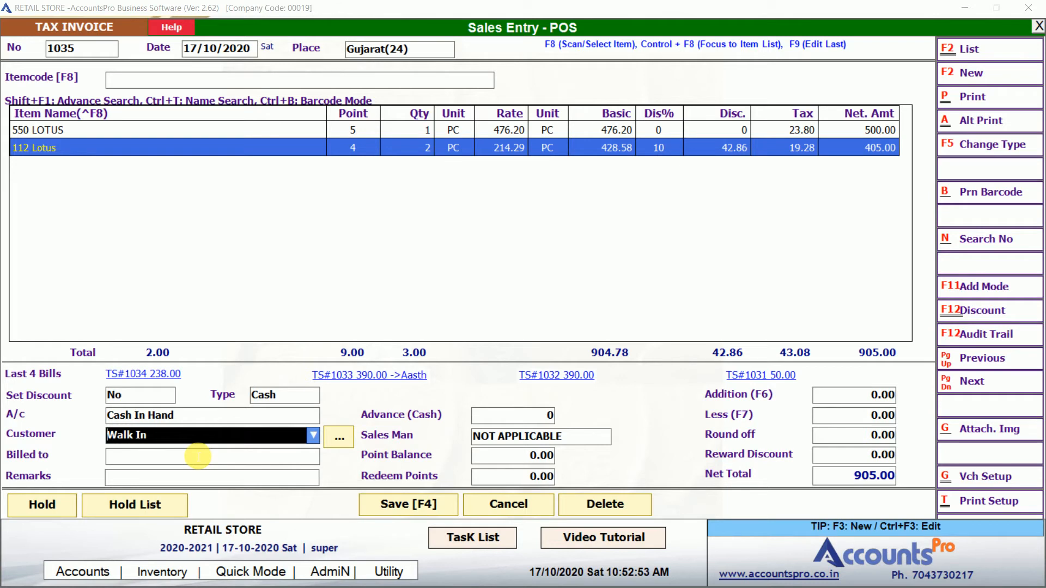
Open the new customer form and cancel it, and select Vidyo Tejak Mandal Bhuj as the invoice's customer.
key(alt+Down)
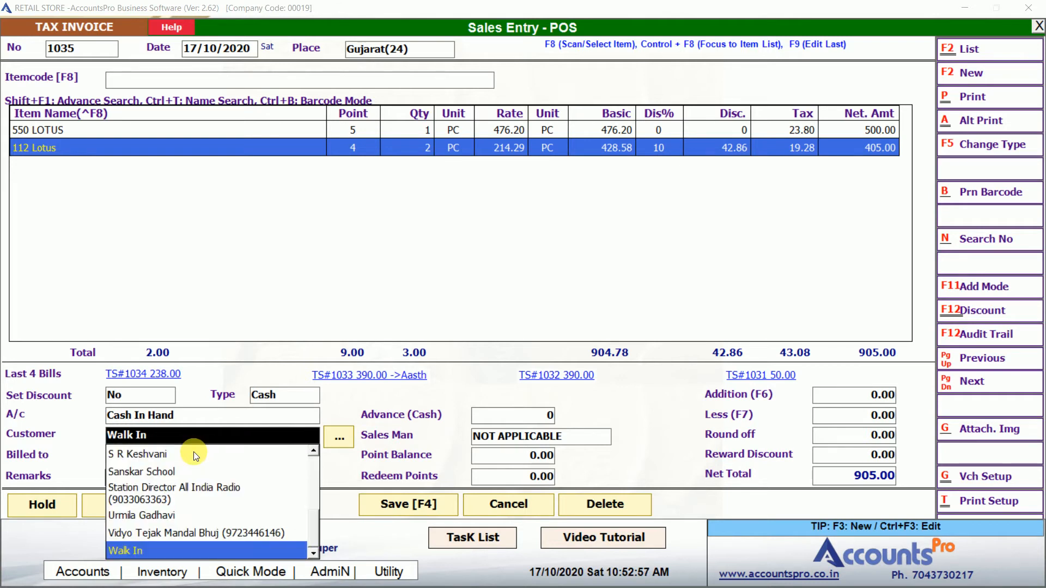
key(F3)
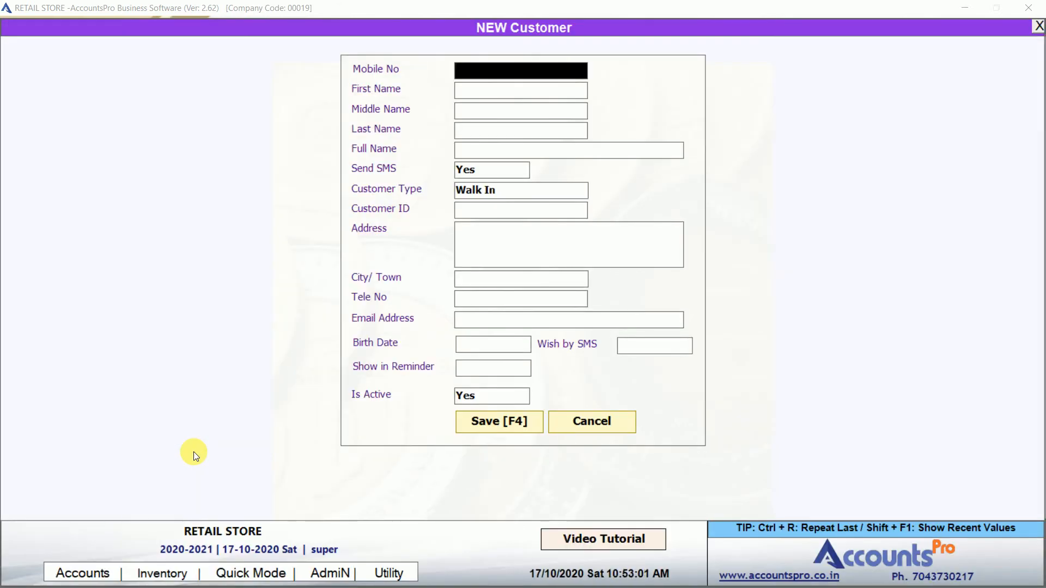
key(Escape)
key(Return)
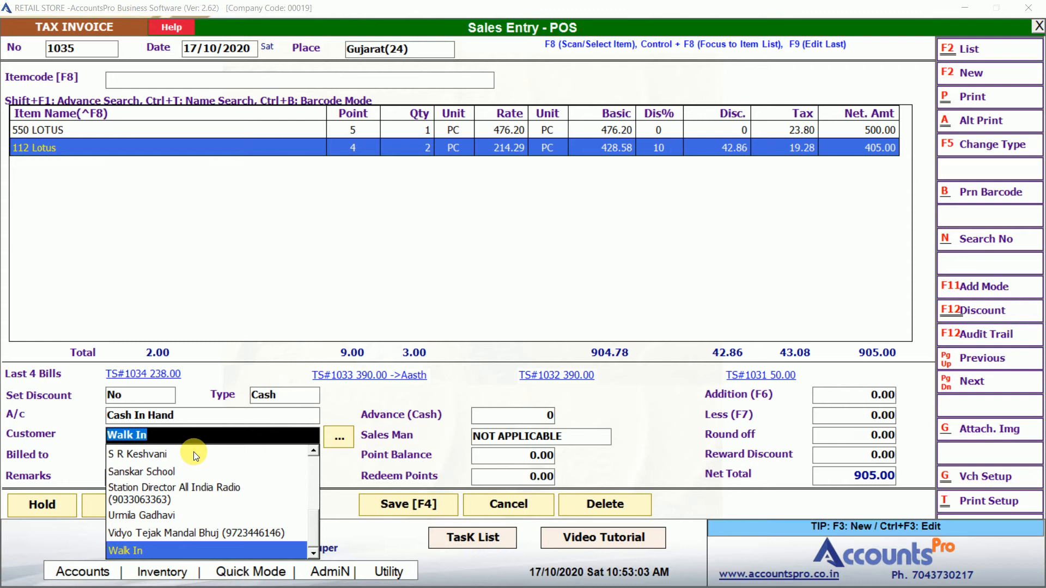
key(Up)
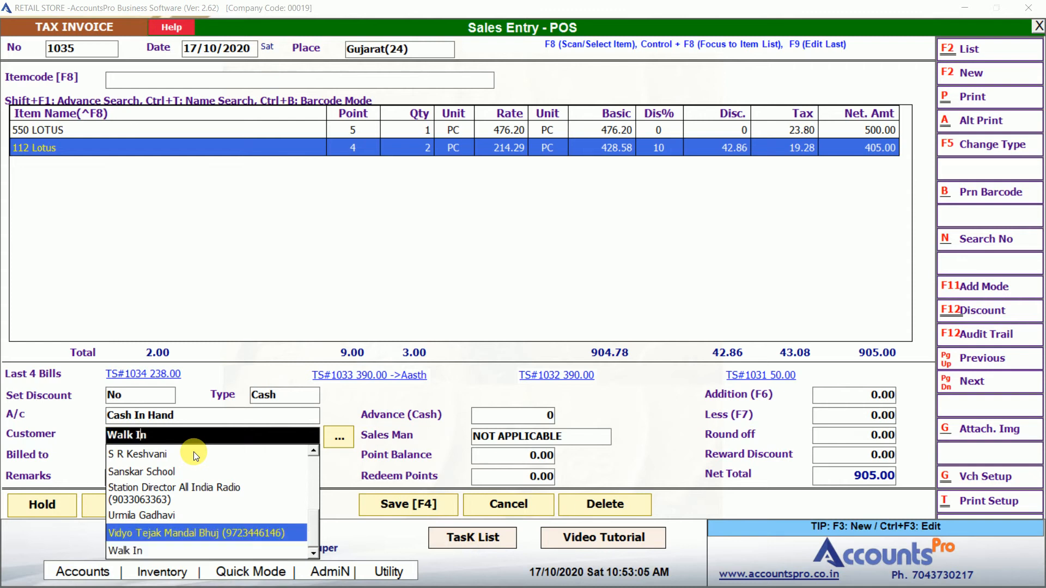
key(Return)
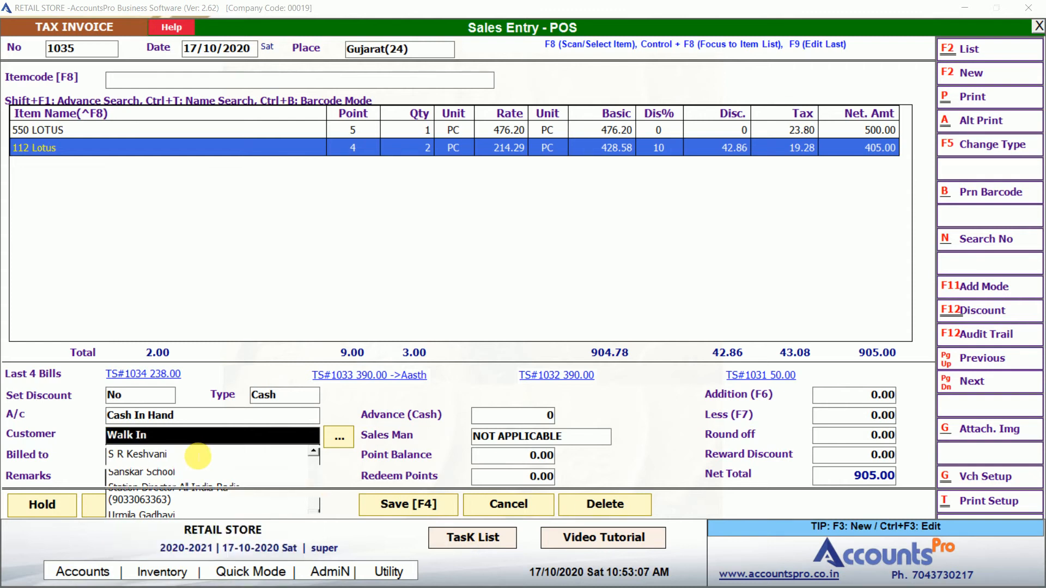
Show the customer's purchase history from 01/04/2017 to 17/10/2020, examine its bills, items and monthly amounts, and close the history.
click(340, 438)
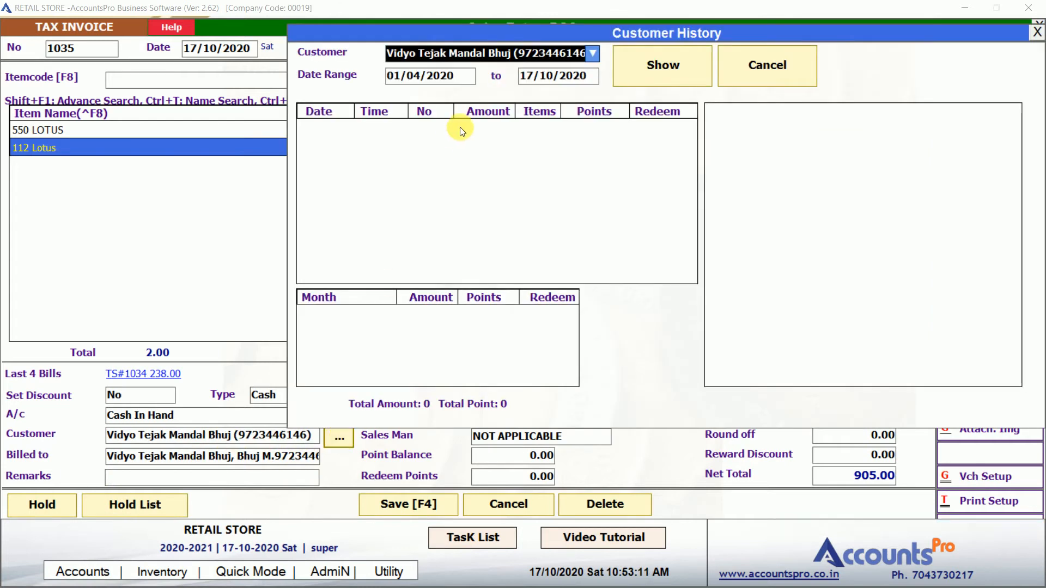
key(BackSpace)
key(BackSpace)
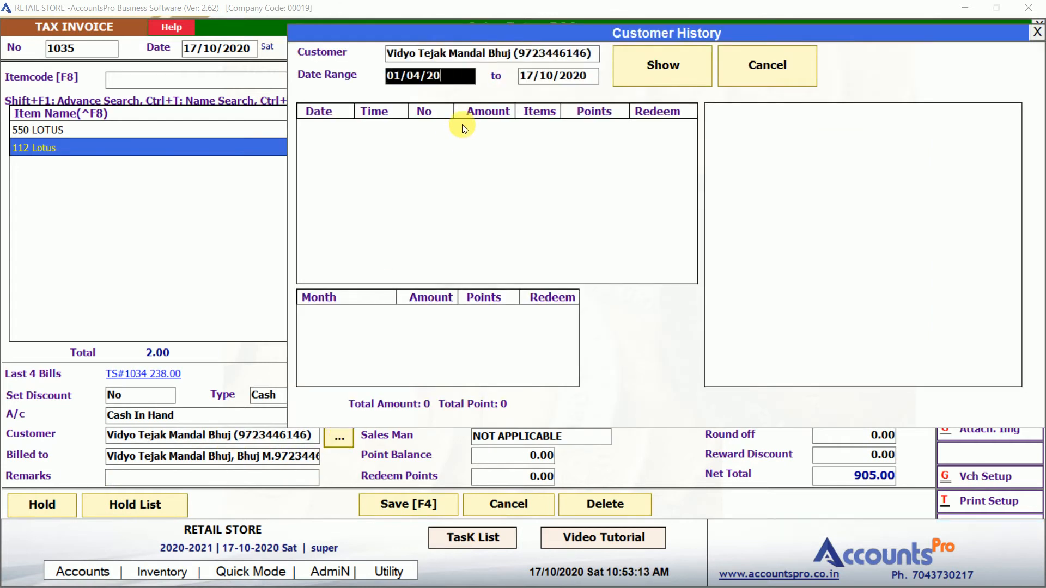
text(17)
key(Return)
key(Return)
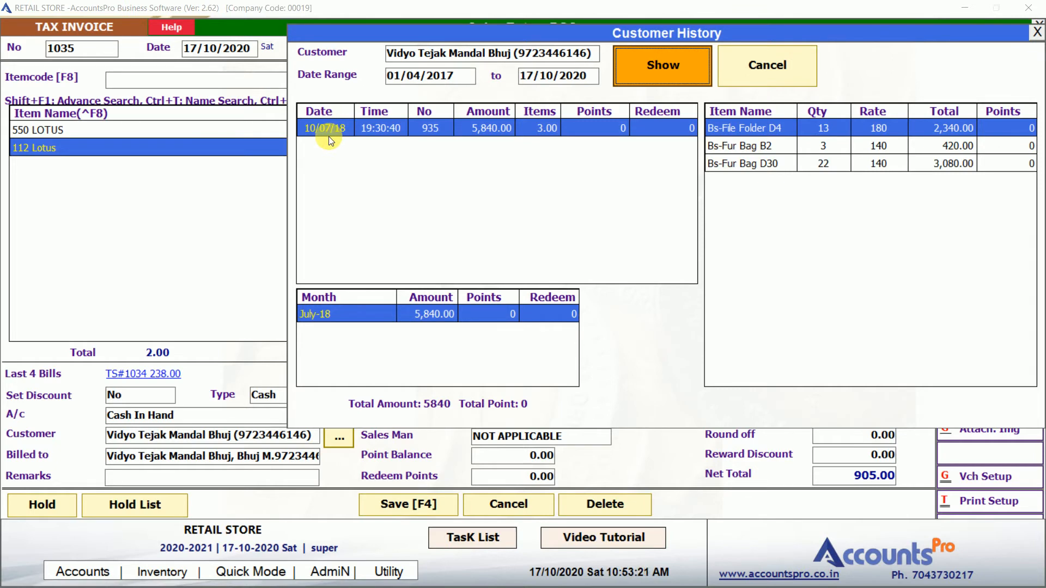
click(498, 125)
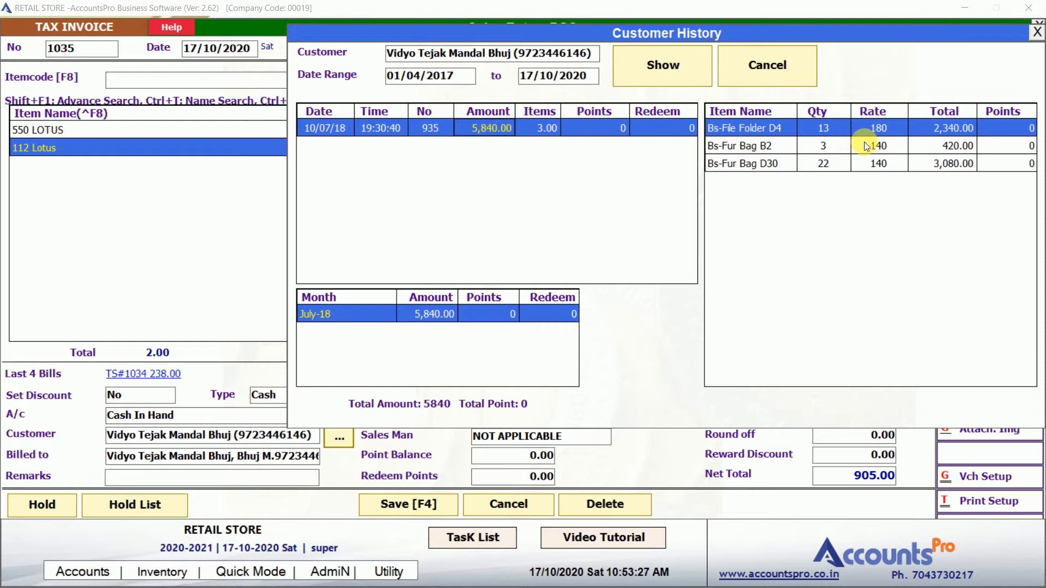
click(338, 320)
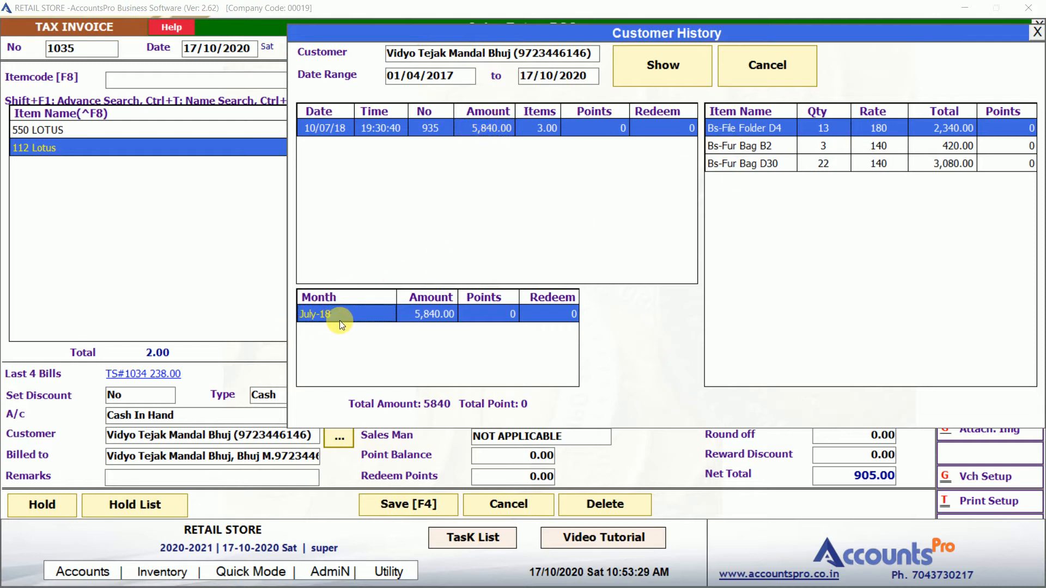
click(434, 314)
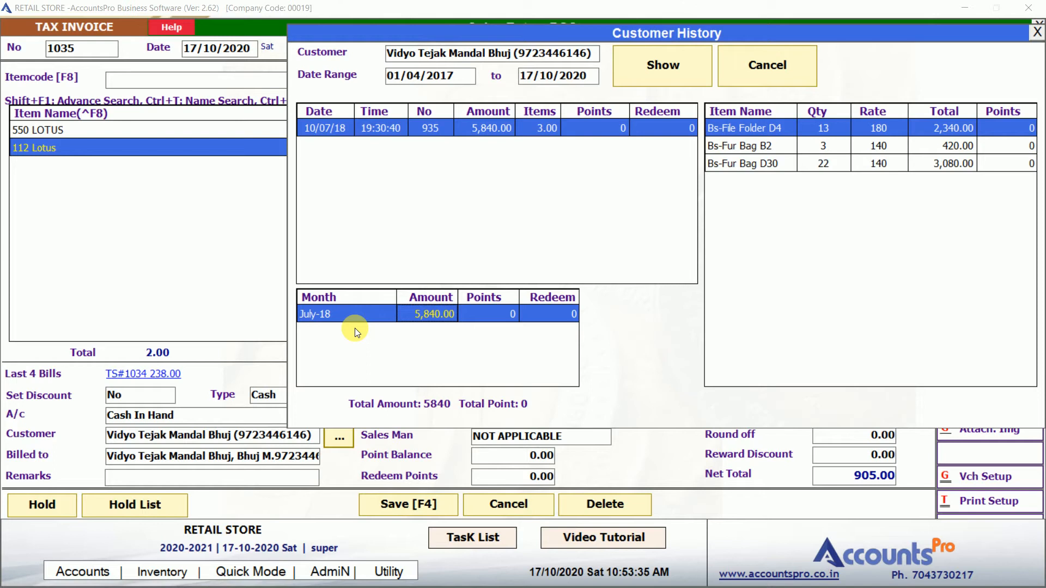
click(763, 65)
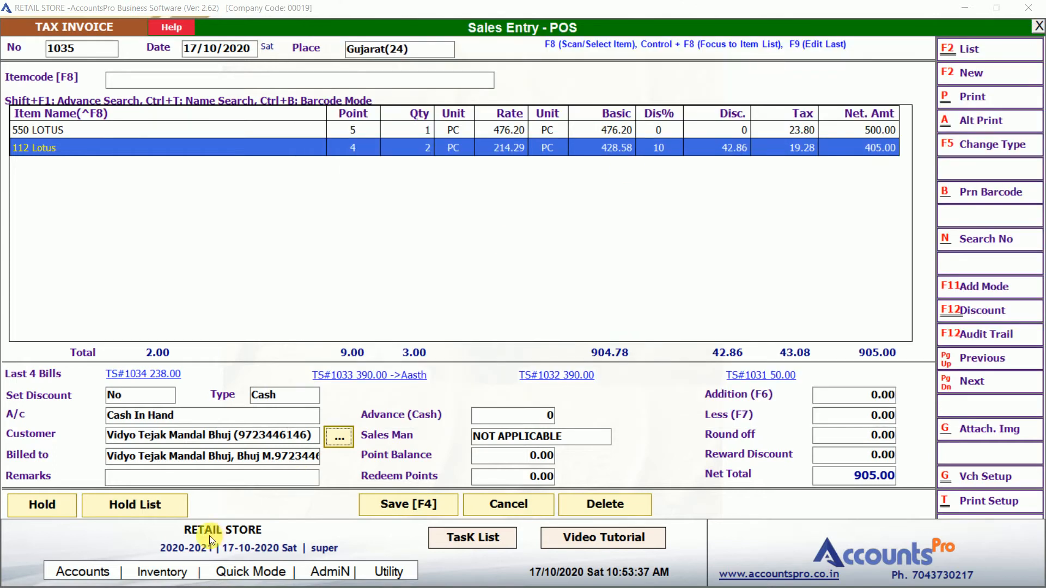
Check the billed-to, sales man, redeem points and remarks fields, keeping the sales man as NOT APPLICABLE.
click(227, 456)
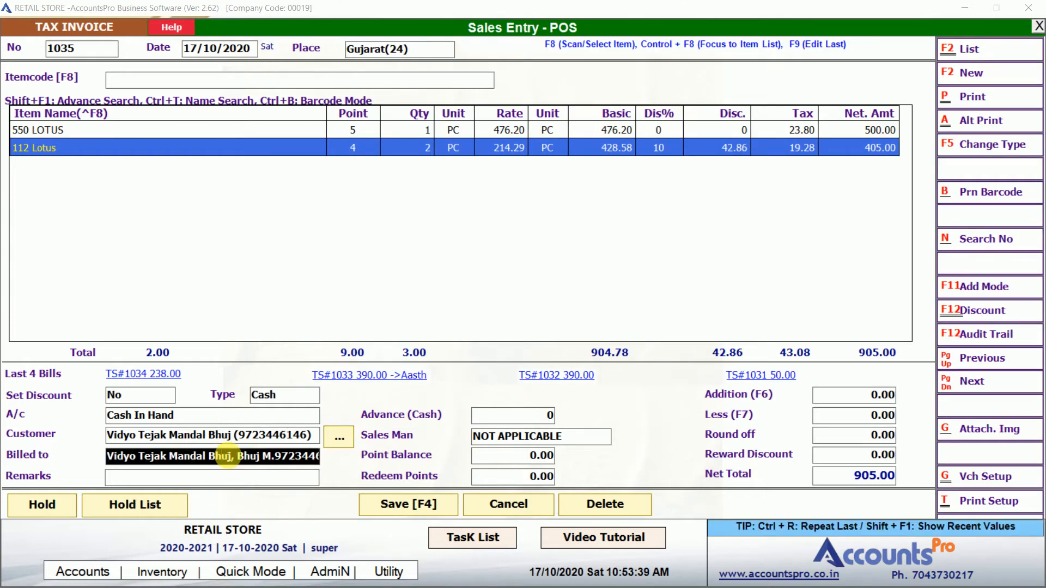
click(546, 437)
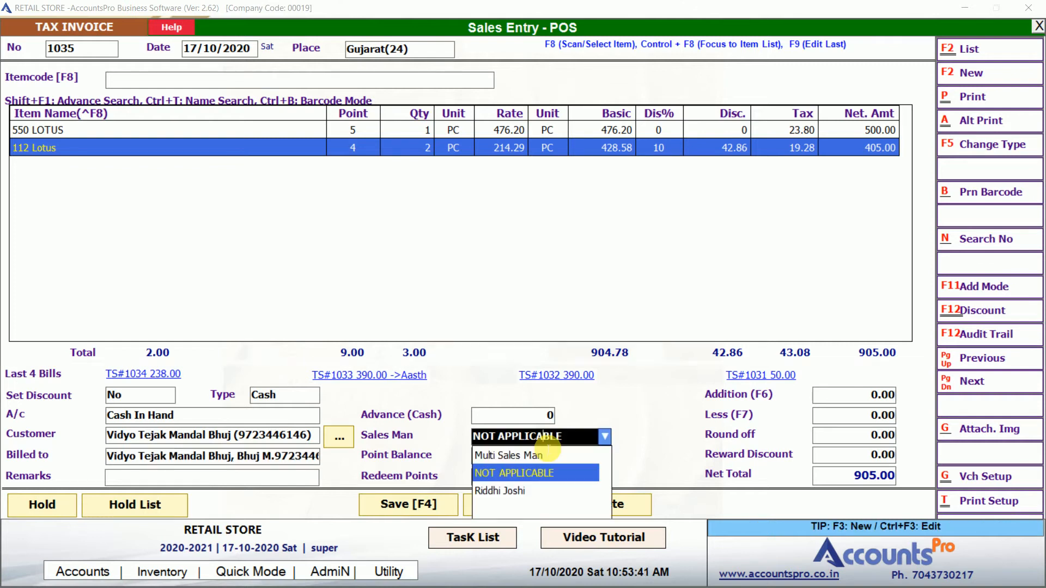
key(Return)
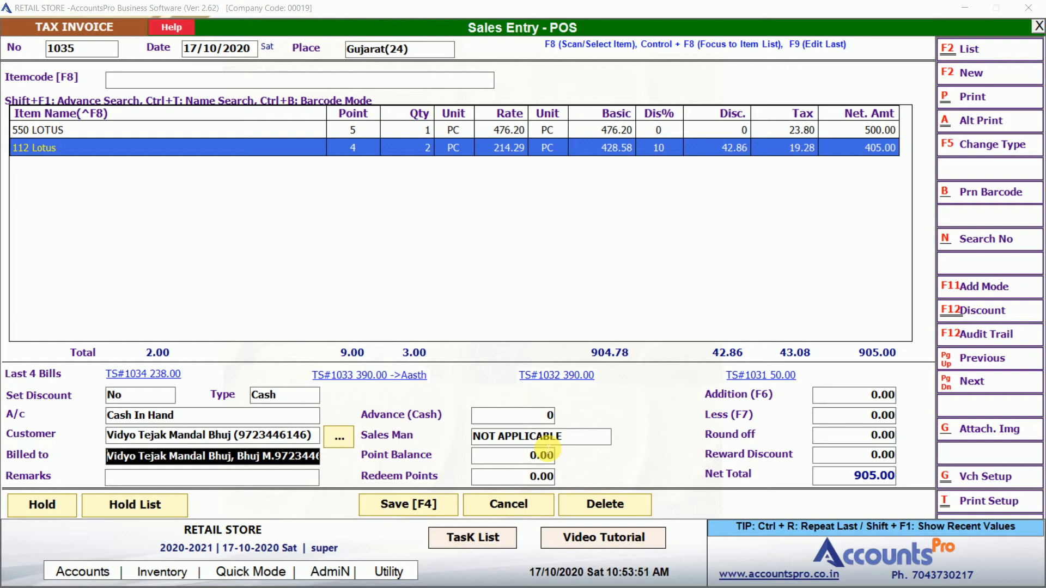
key(Return)
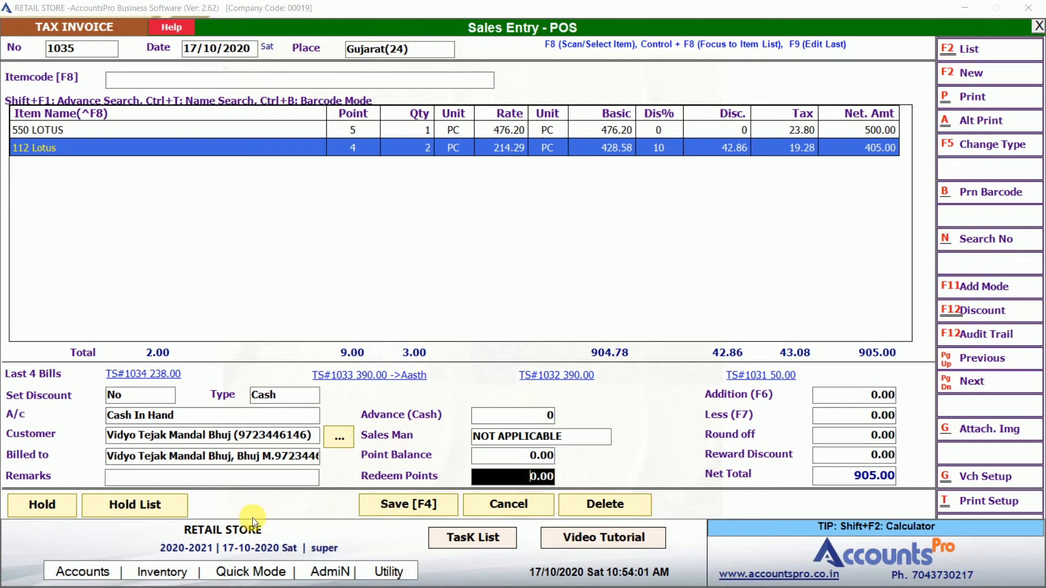
click(216, 484)
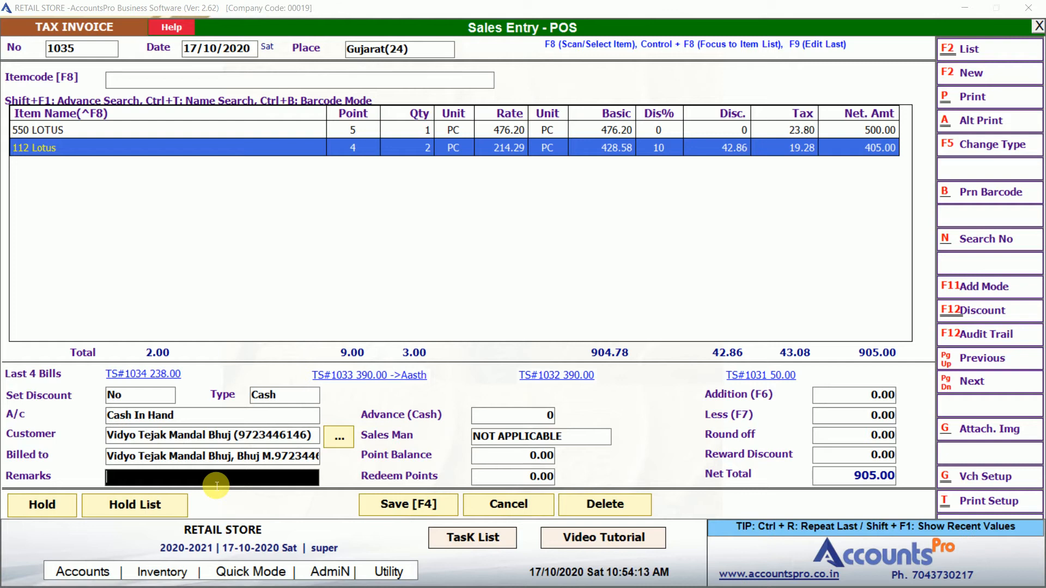
Put the invoice on hold, and reopen the held bill and cancel it back to a blank sales entry.
click(45, 511)
key(Return)
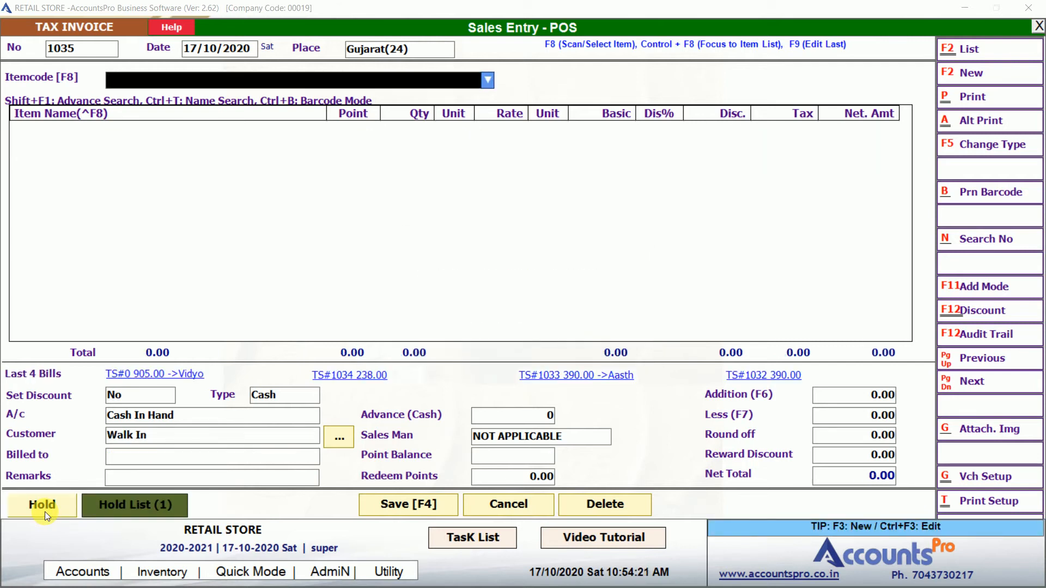
click(44, 511)
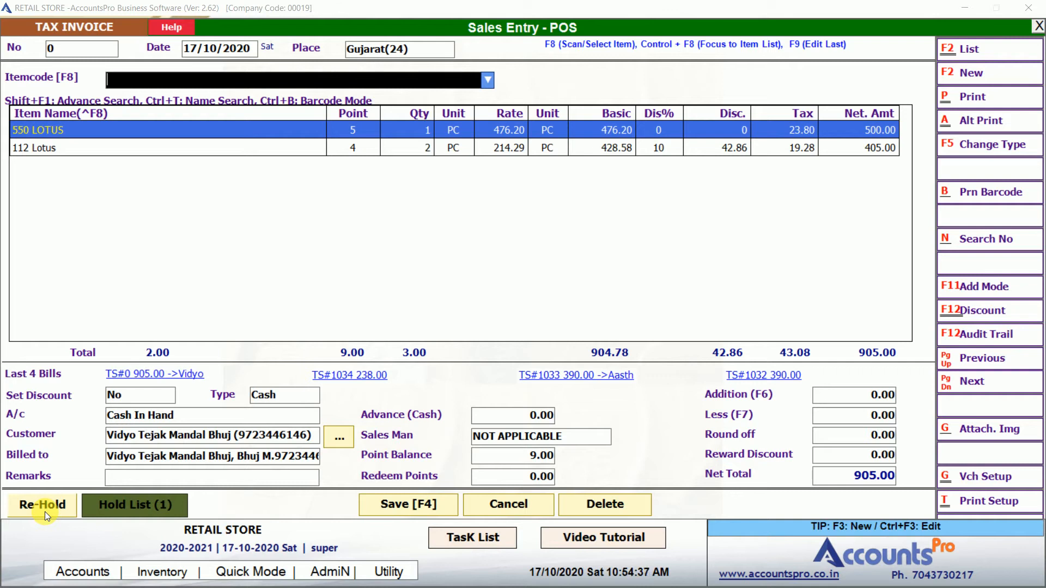
click(497, 503)
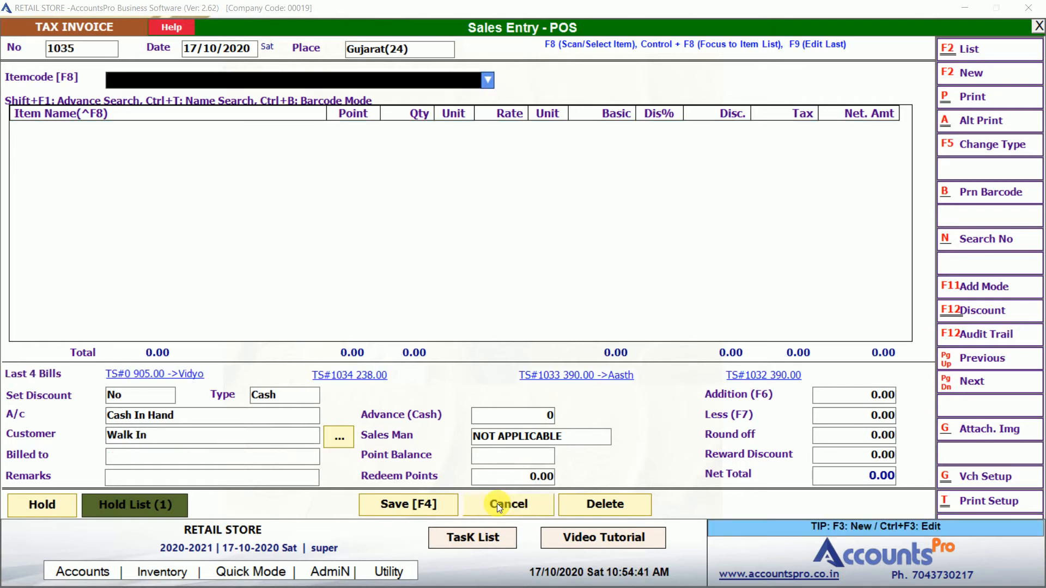
Add one 550 LOTUS to the new blank sales invoice.
text(550)
key(Return)
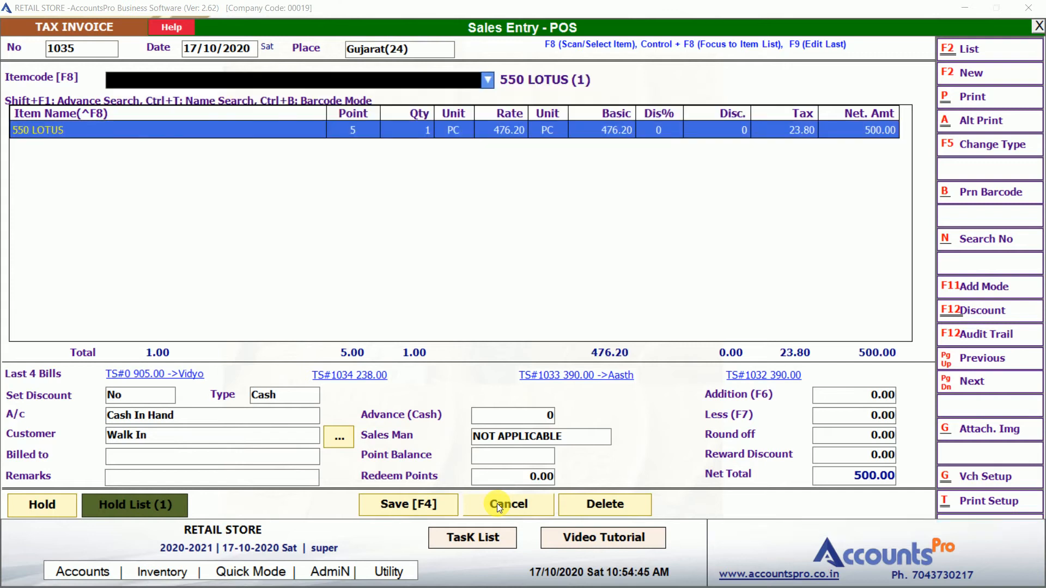
Set the sales invoice type to Debit and start creating a new ledger for its account.
key(Return)
key(Return)
text(de)
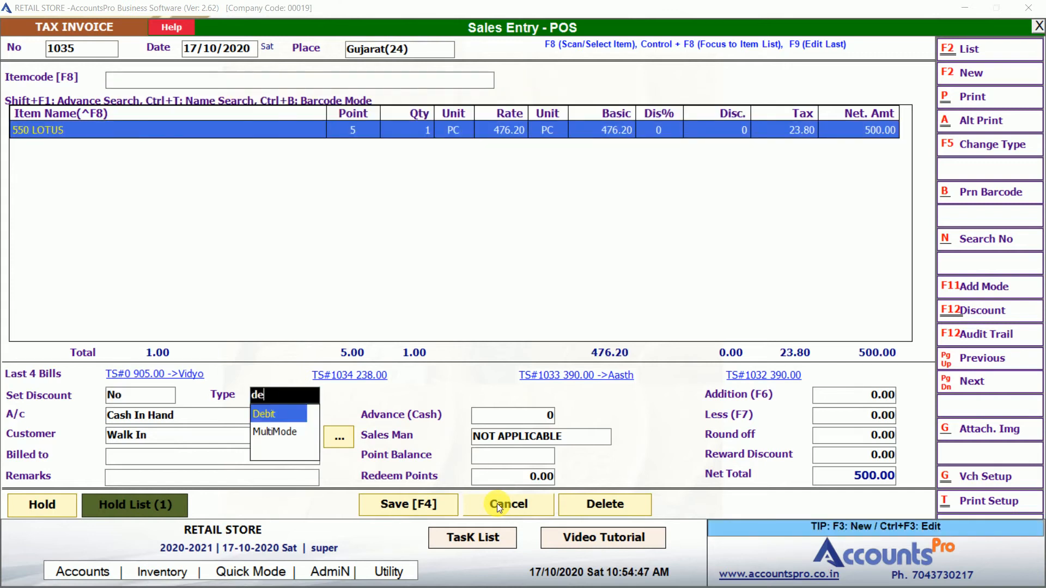
key(Return)
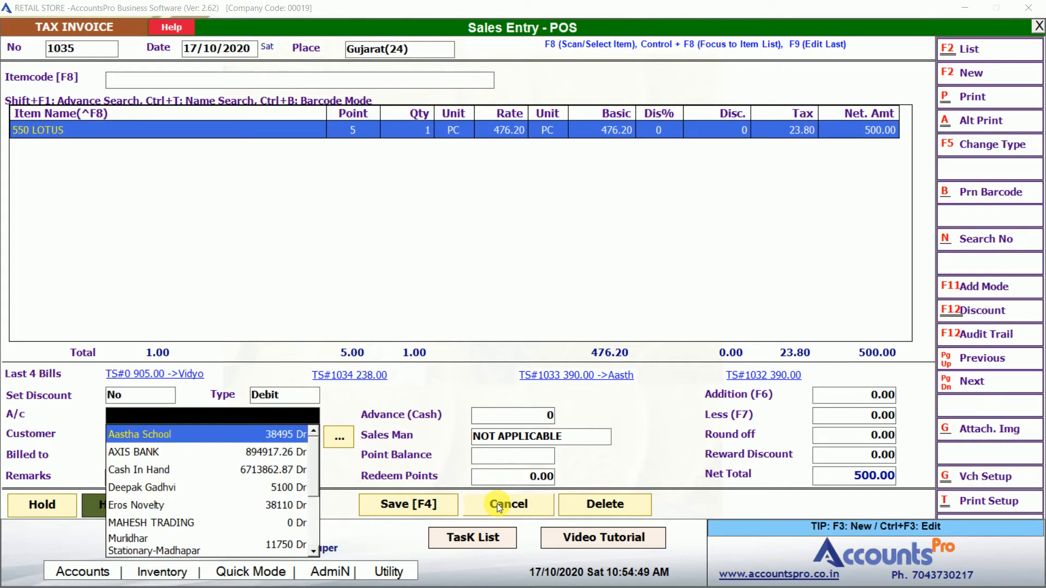
key(F3)
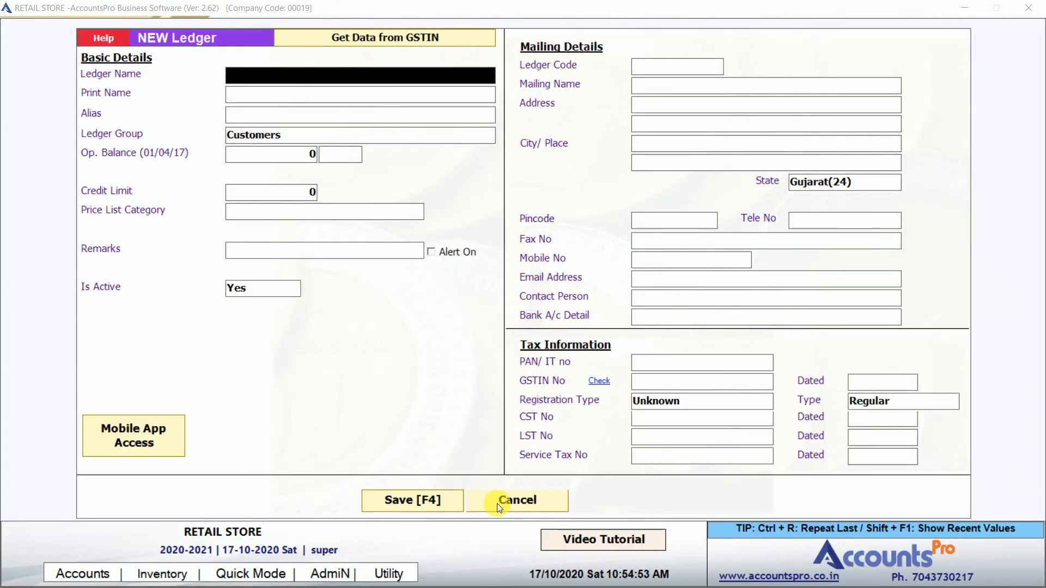
Name the new ledger SHYAM TRADERS, keeping the Customers group and the zero opening balance and credit limit.
text(SHYAM TRADERS)
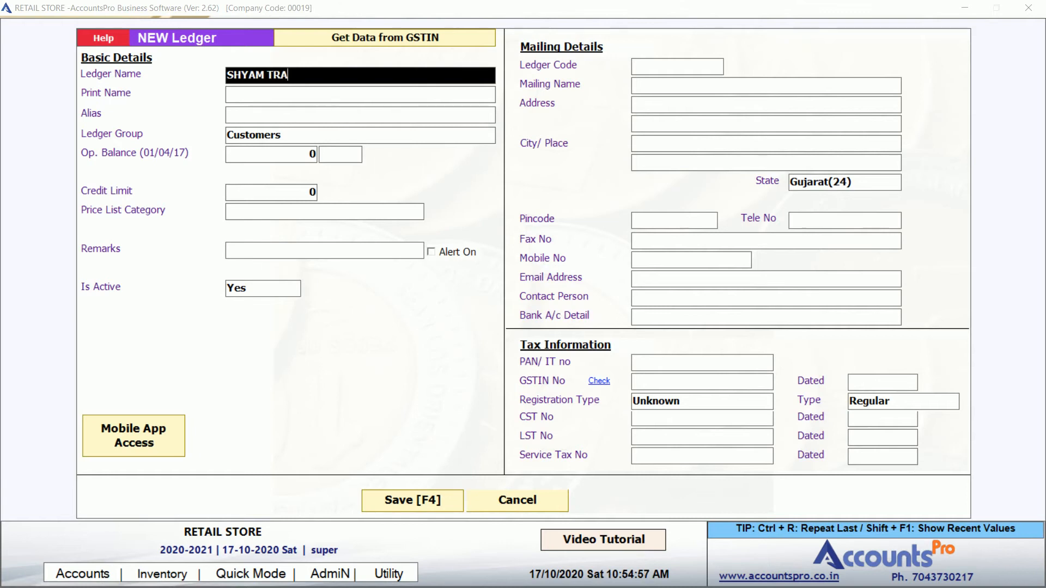
key(Return)
key(Return)
key(Return)
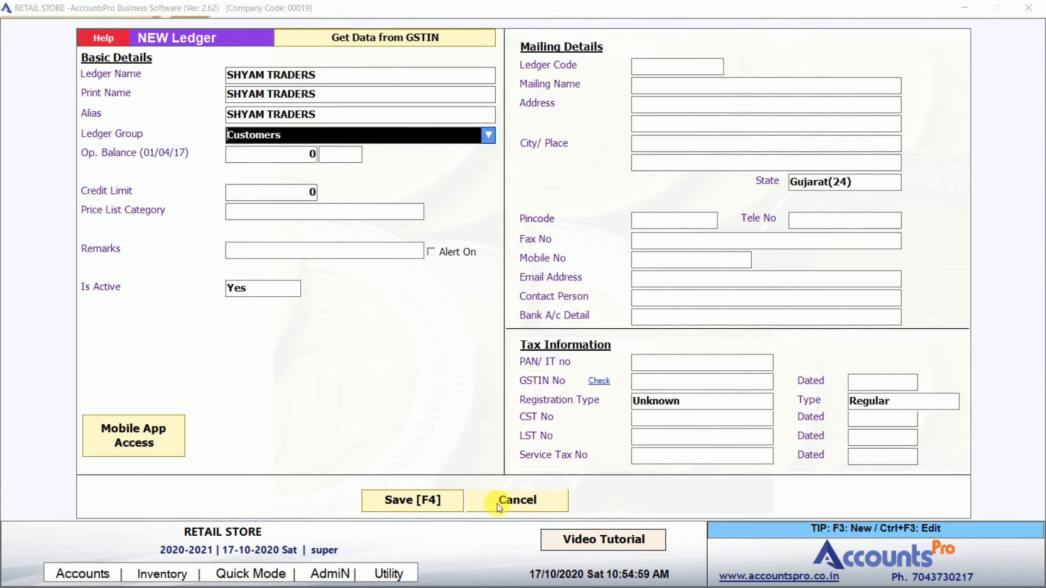
key(Return)
key(Return)
key(Return)
key(Return)
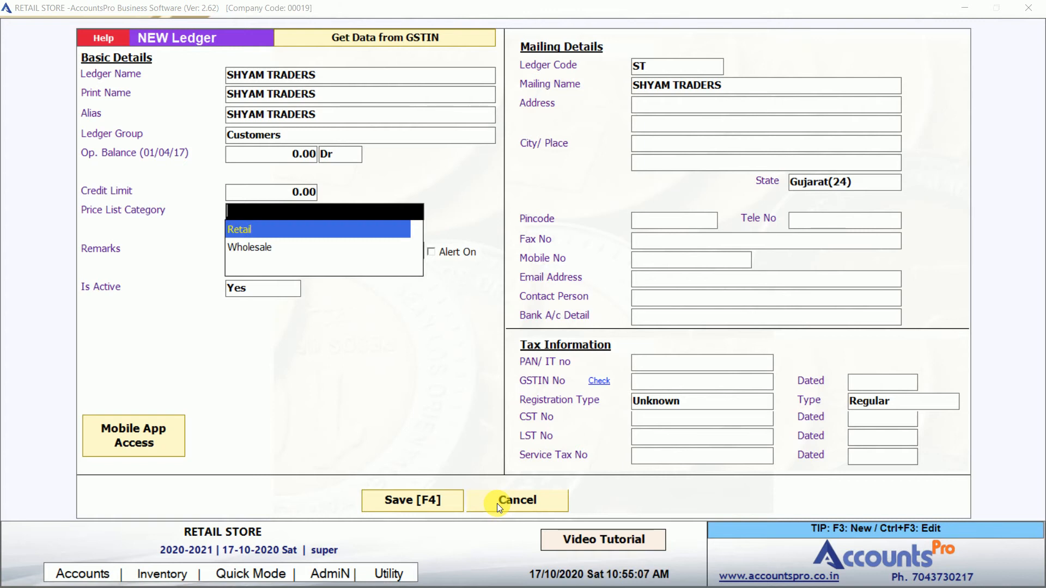
Assign the Wholesale price list category to the SHYAM TRADERS ledger and save it.
key(Down)
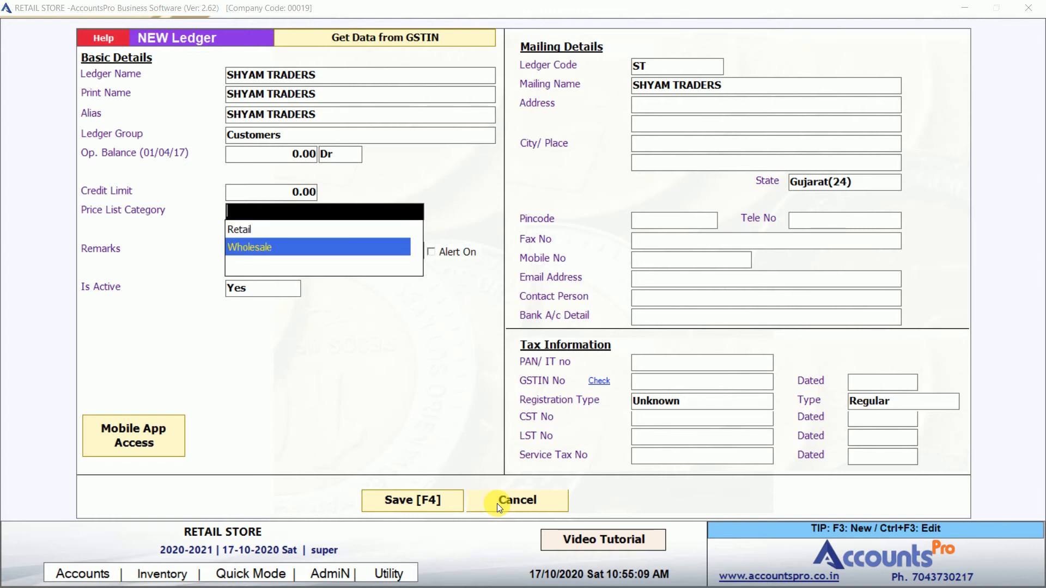
key(Return)
key(Return)
key(Return)
key(Return)
key(Return)
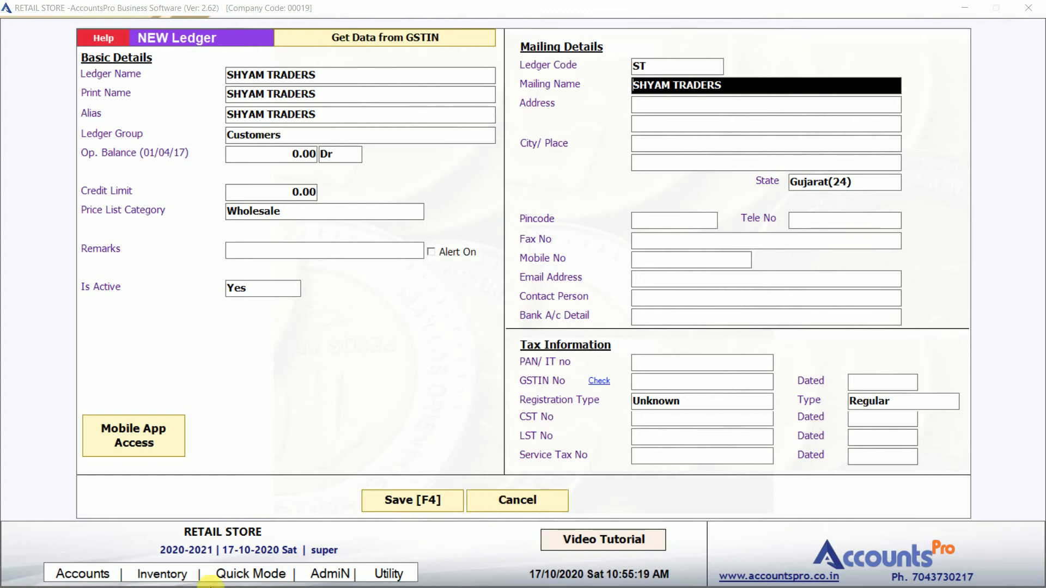
key(F4)
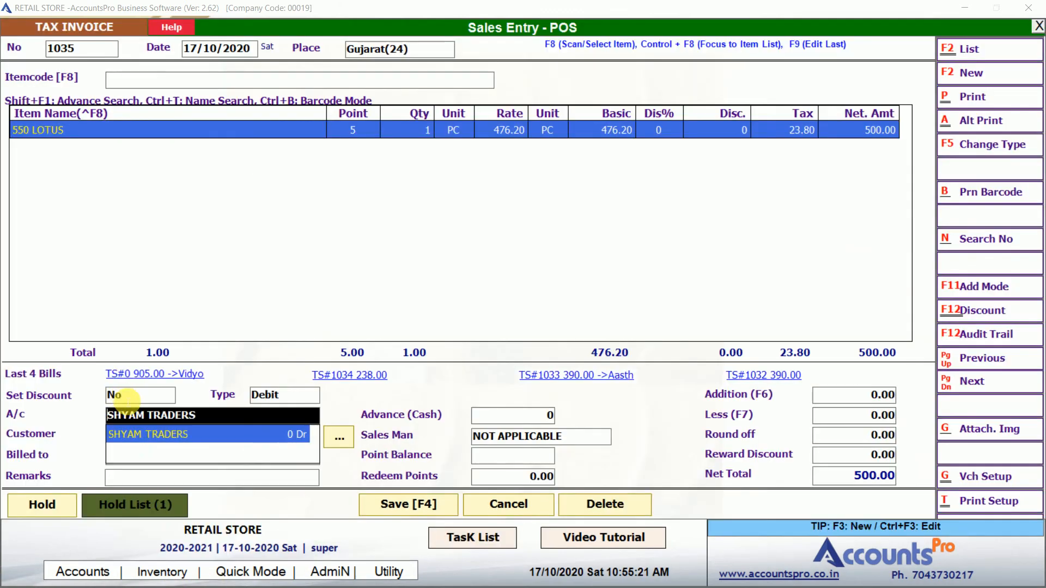
Cancel the current invoice and set SHYAM TRADERS as the account of the blank sales entry.
click(491, 501)
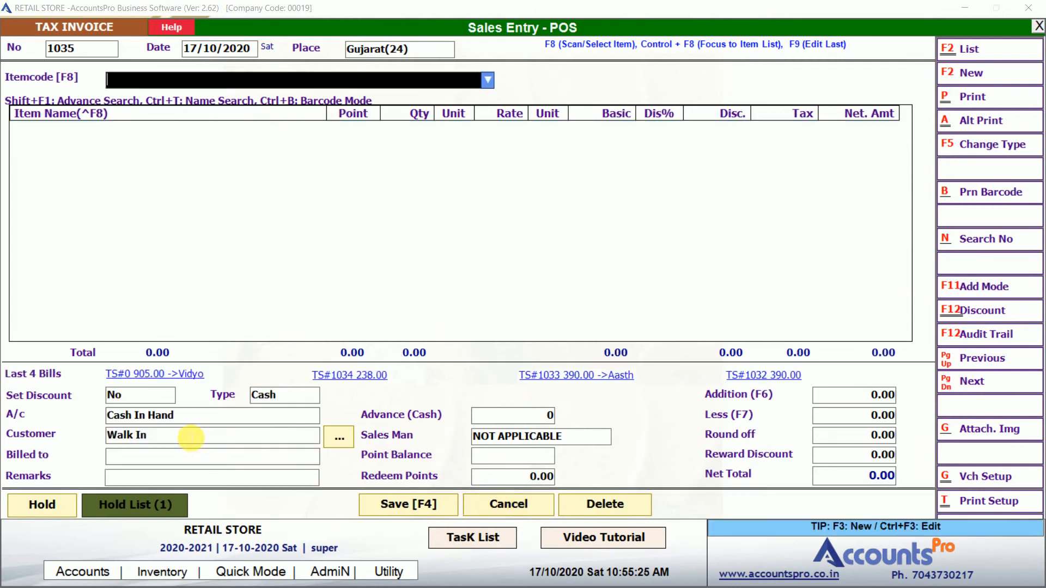
click(195, 421)
text(SHY)
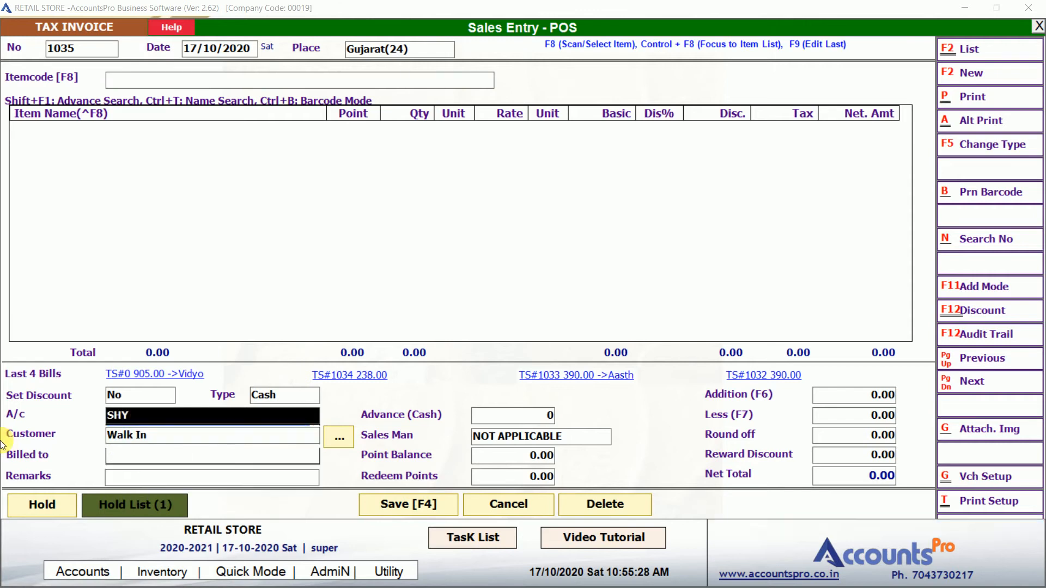
key(Return)
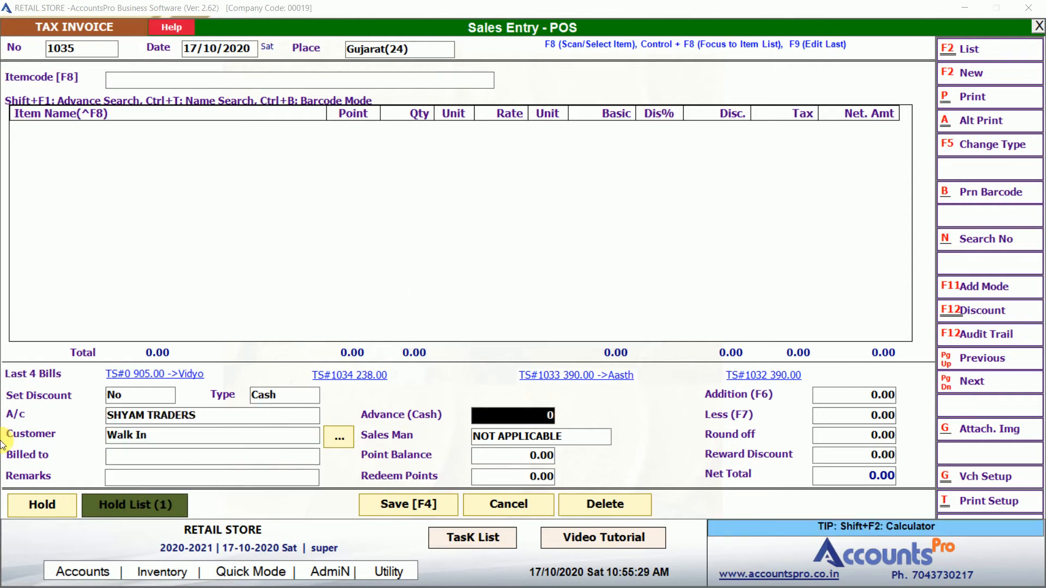
key(Return)
key(Return)
key(Return)
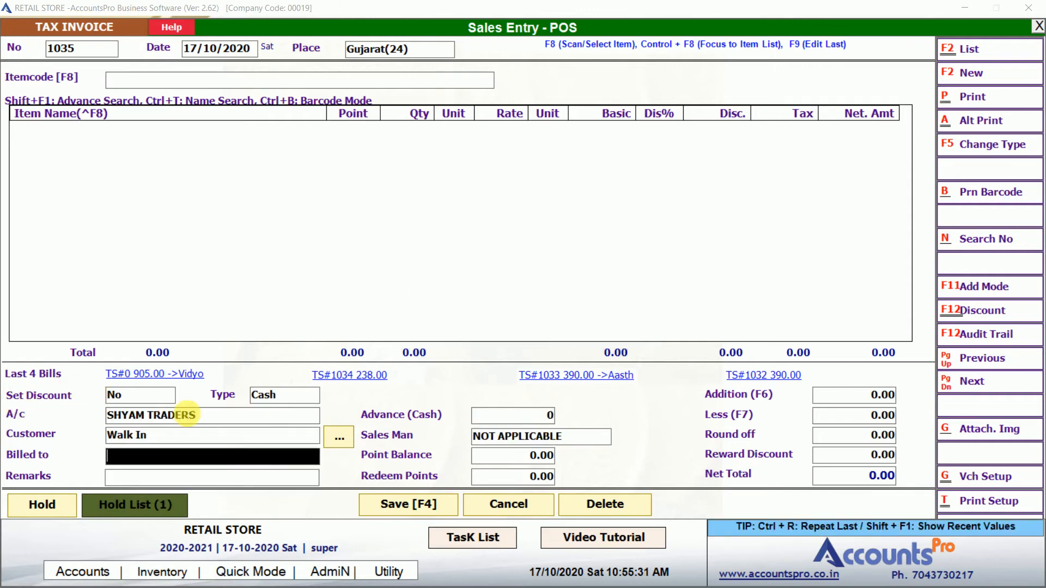
Add one 550 LOTUS to the SHYAM TRADERS invoice.
click(209, 86)
text(550)
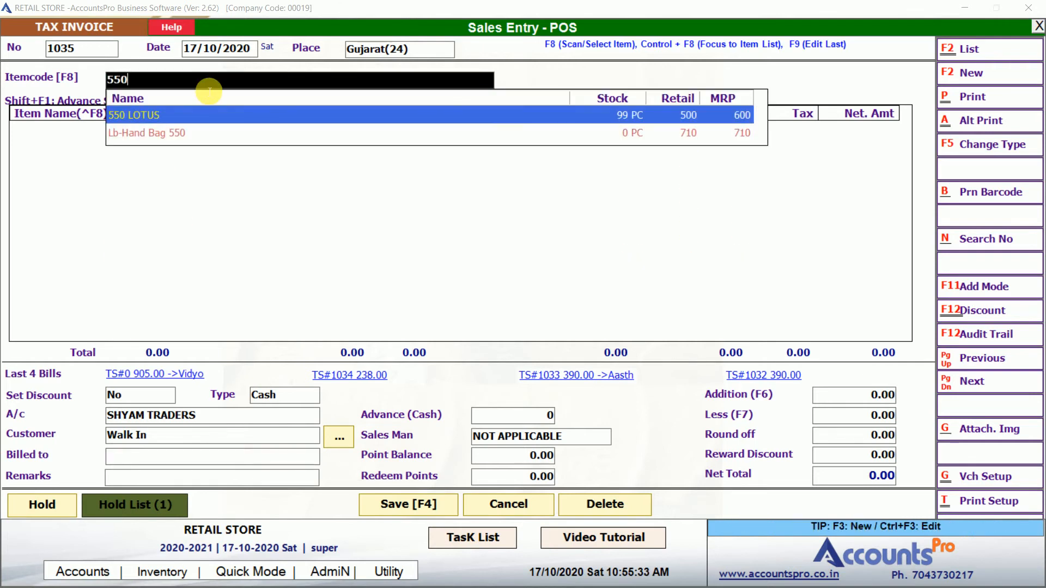
key(Return)
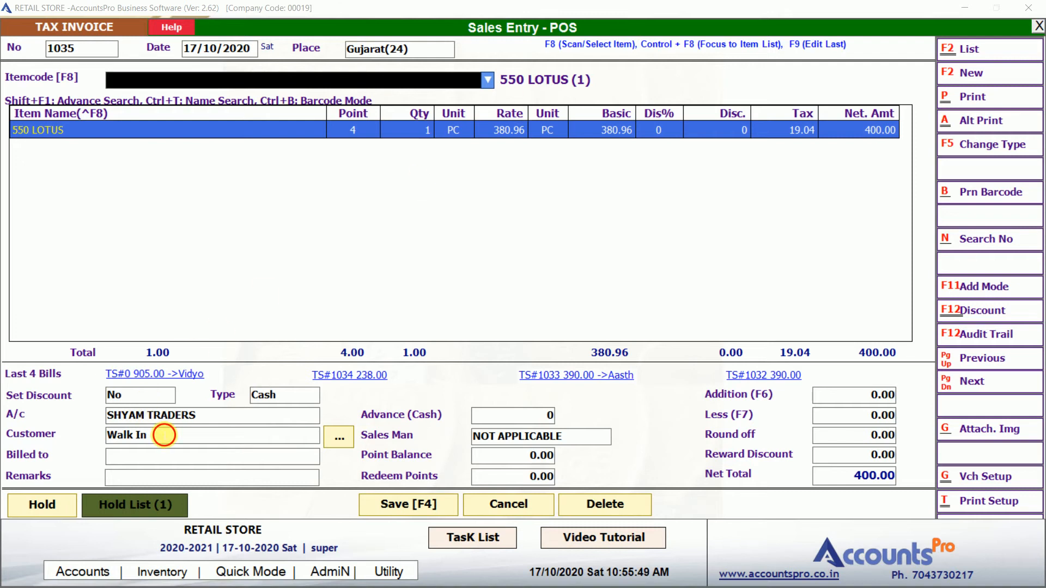
Change the invoice type to Debit, keeping SHYAM TRADERS as the account and accepting it as the billed-to party.
click(164, 435)
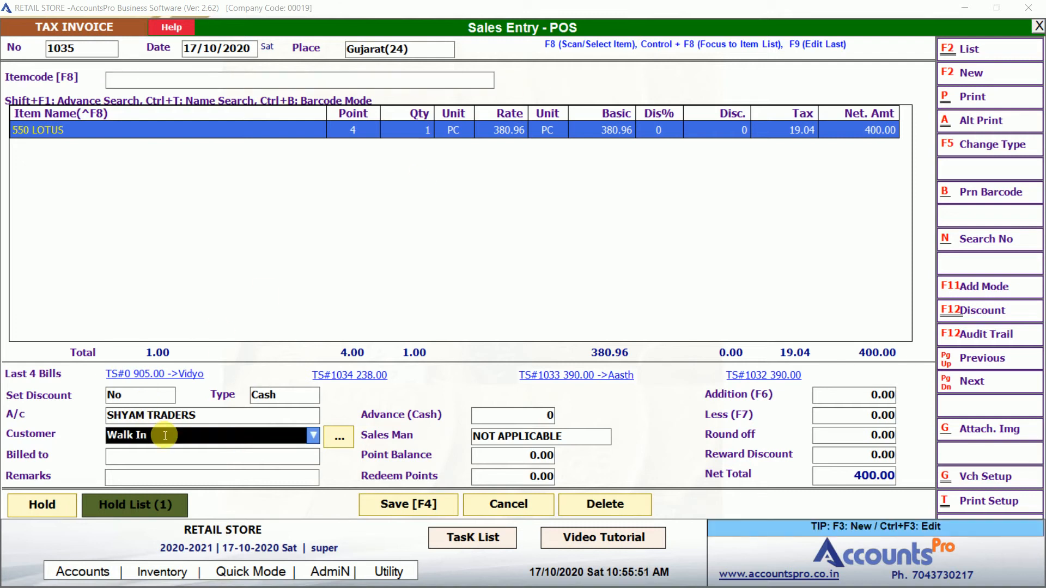
click(166, 455)
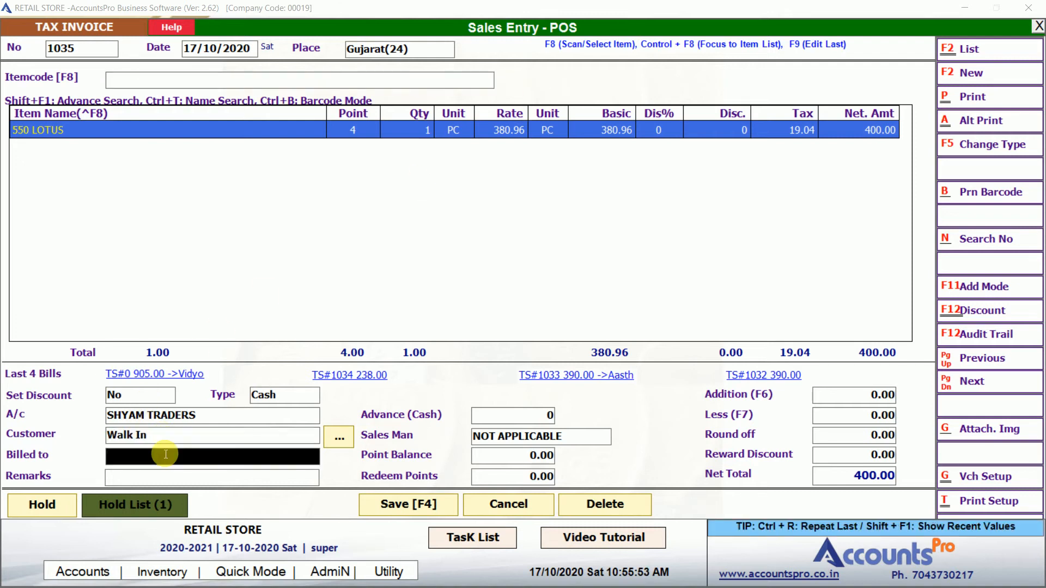
click(195, 419)
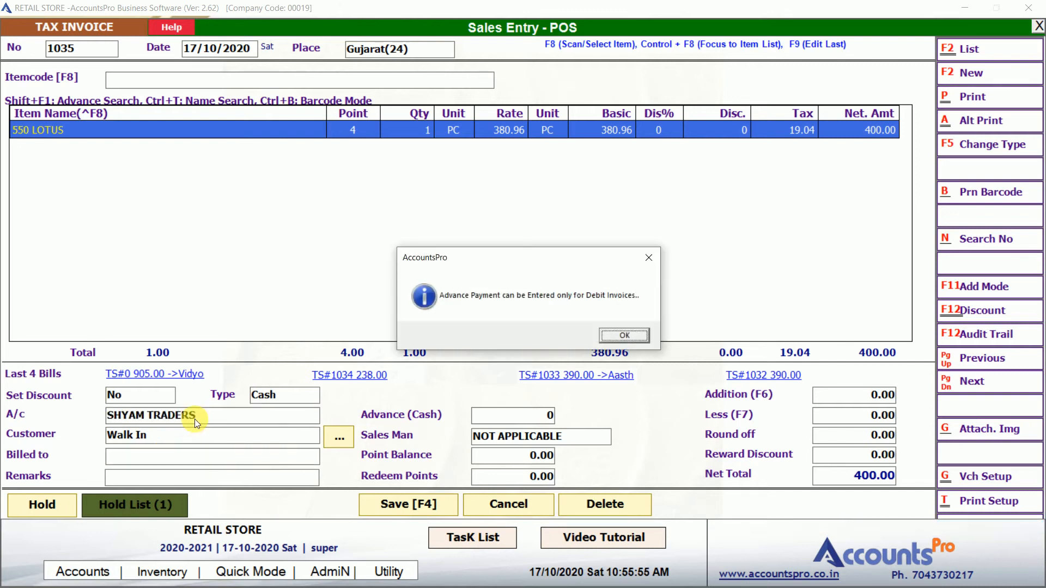
key(Return)
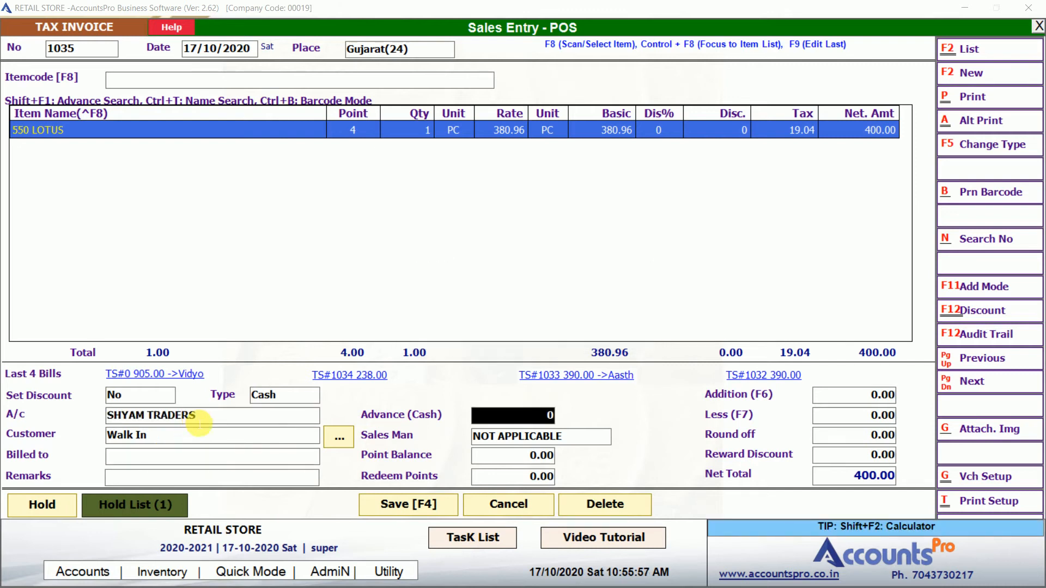
click(289, 395)
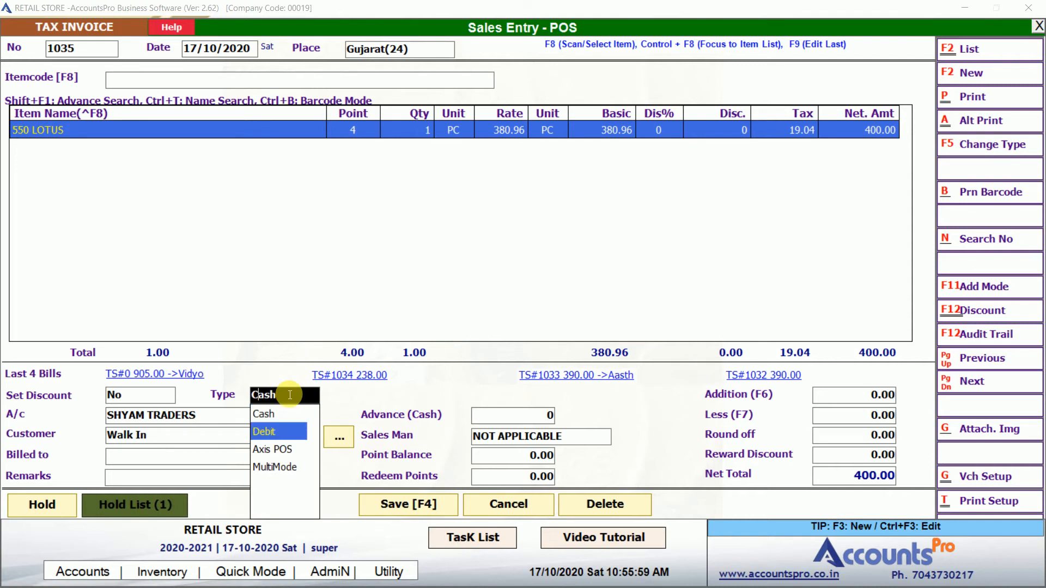
key(Return)
key(Return)
key(Return)
key(Return)
key(Return)
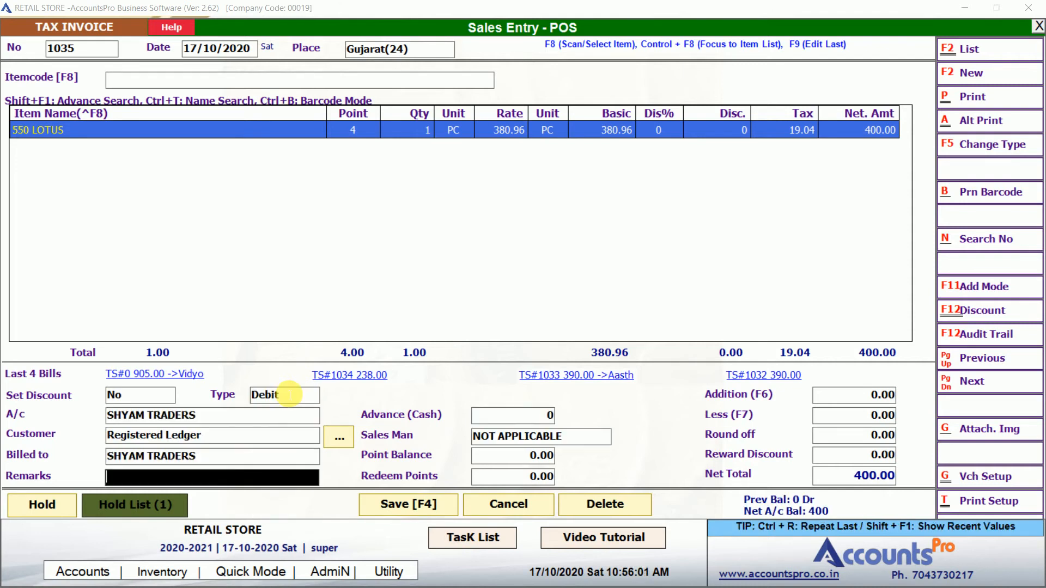
Save the SHYAM TRADERS debit invoice without remarks and show its print preview.
key(Return)
key(Return)
key(Return)
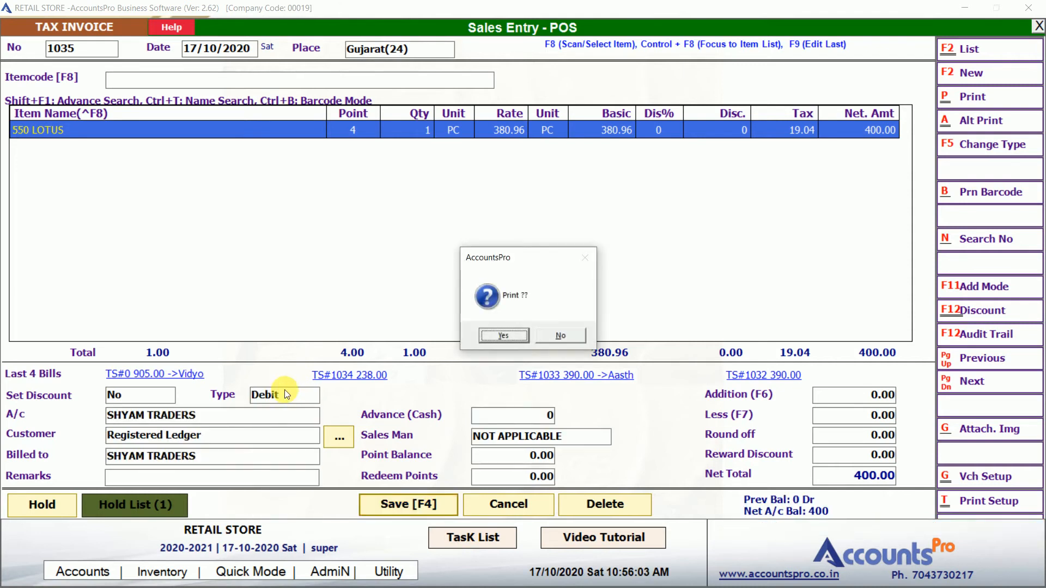
key(Return)
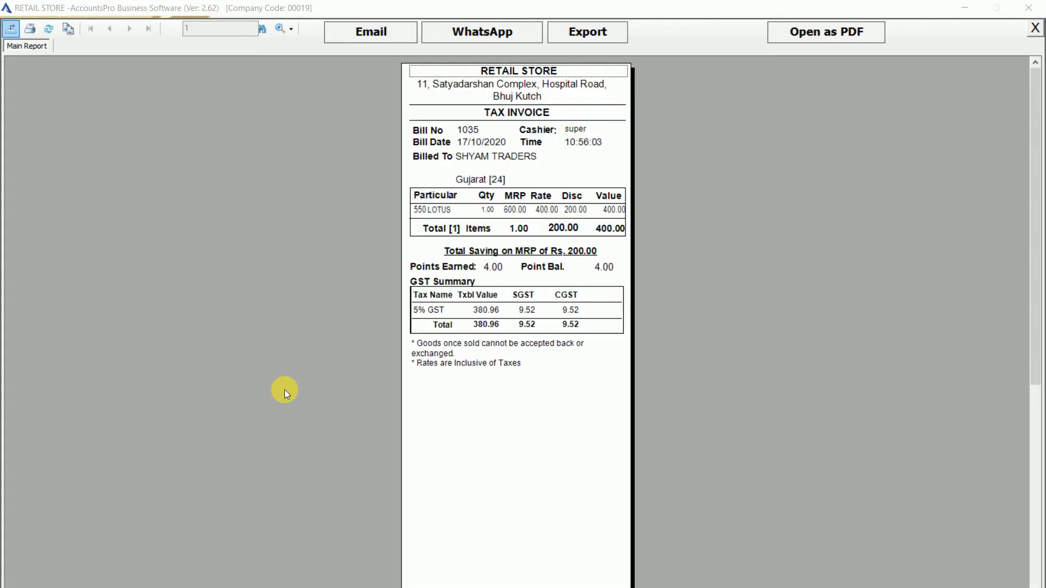
Examine the billed-to party, bill time, MRP and state on the invoice preview, and close the preview.
click(516, 162)
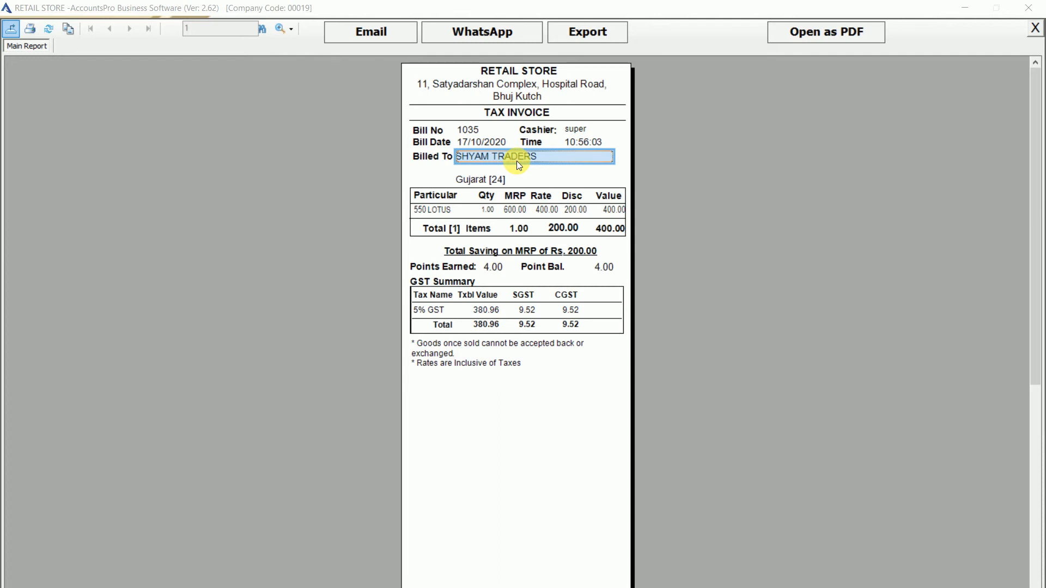
click(594, 140)
click(503, 198)
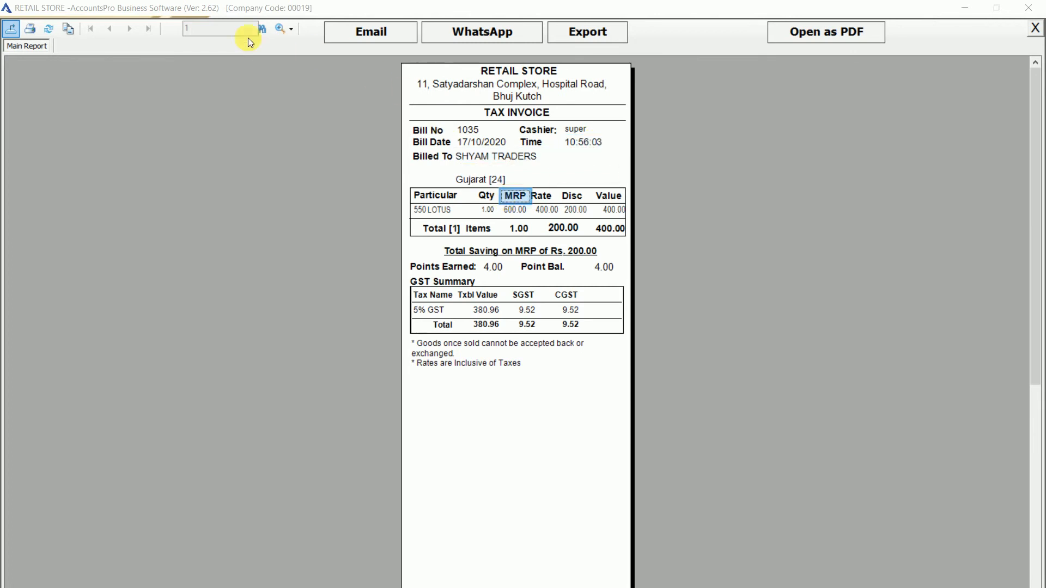
click(338, 28)
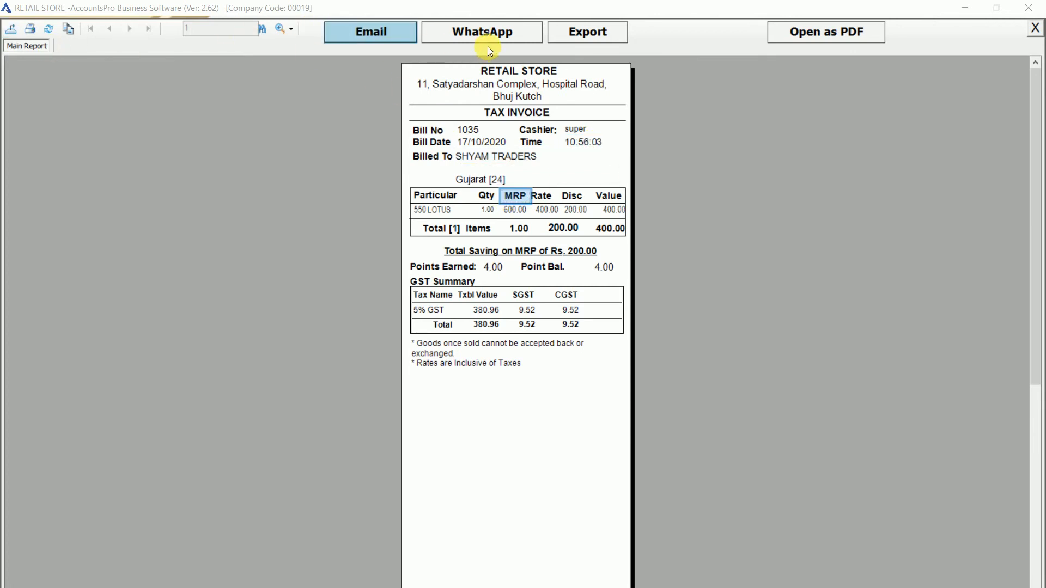
click(483, 175)
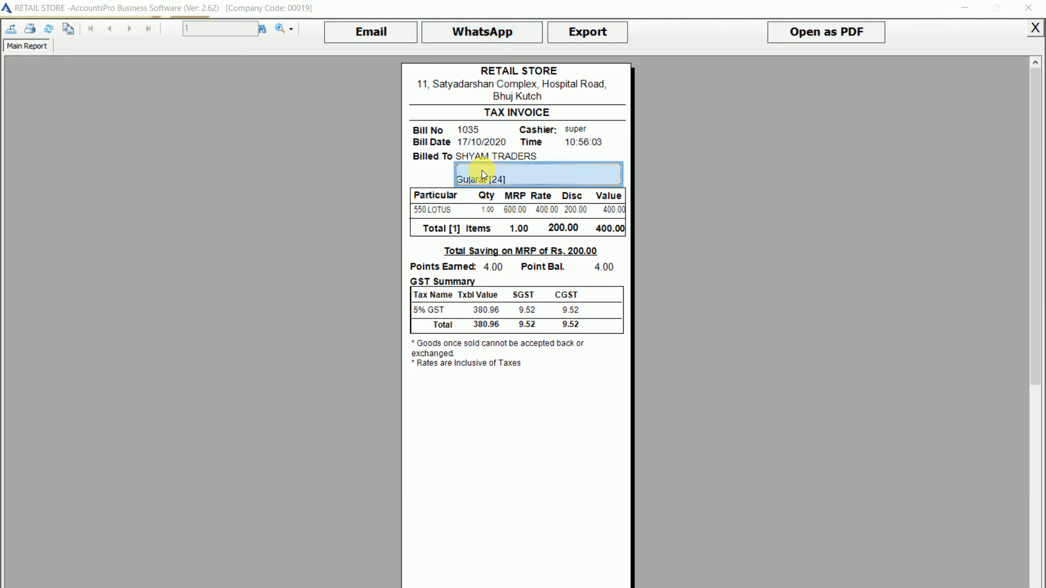
key(Escape)
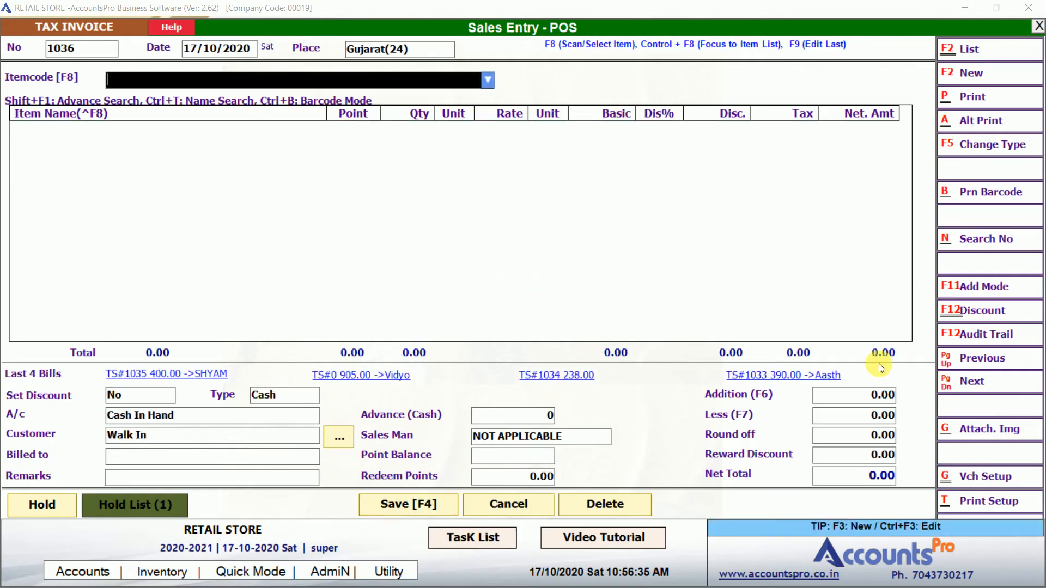
Reopen the previous invoice 1035, set the 550 LOTUS rate to 300, and save the invoice.
click(994, 352)
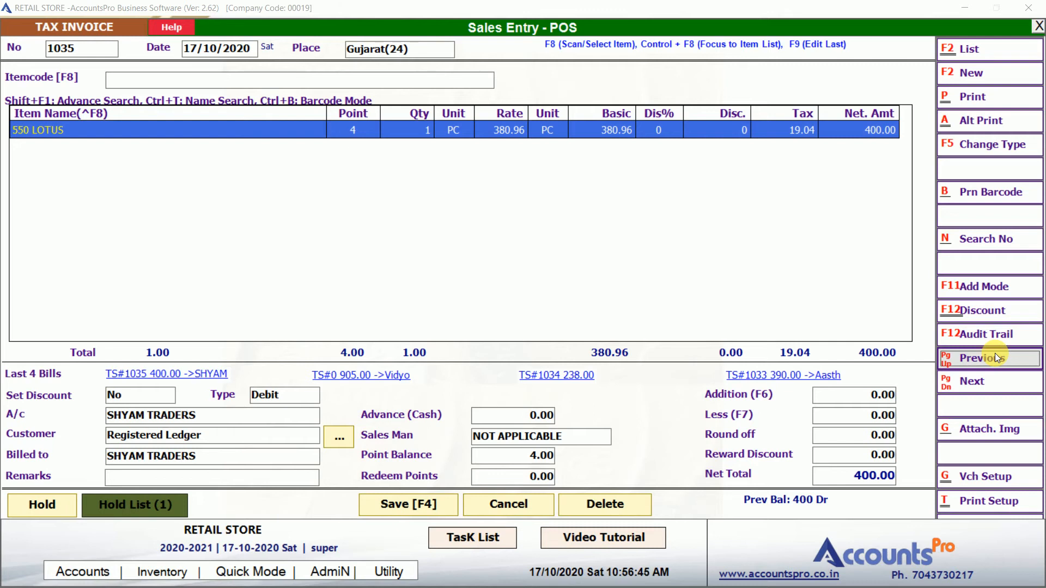
click(489, 135)
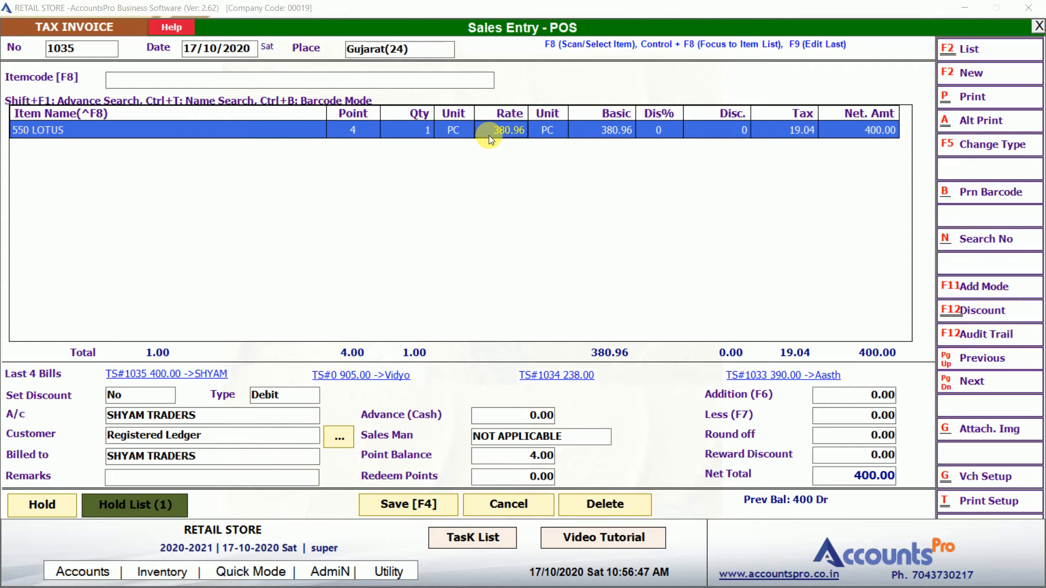
double_click(489, 135)
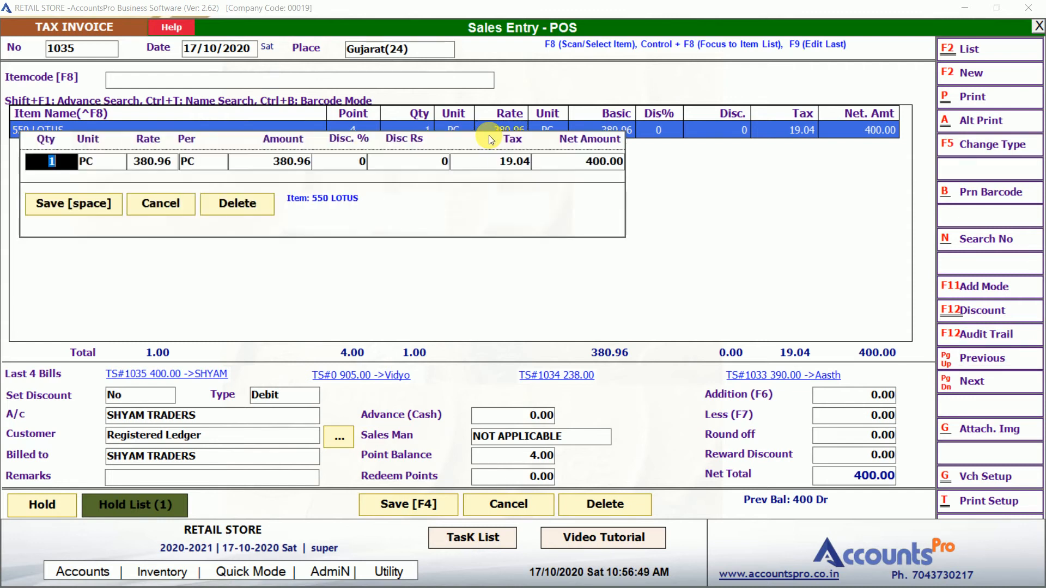
key(Return)
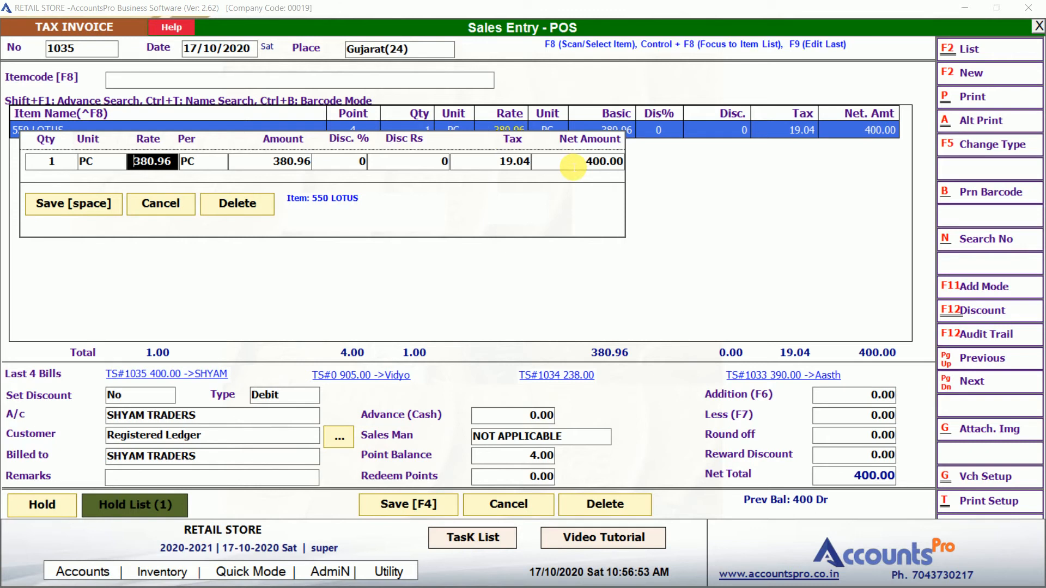
text(330)
key(BackSpace)
key(BackSpace)
text(00)
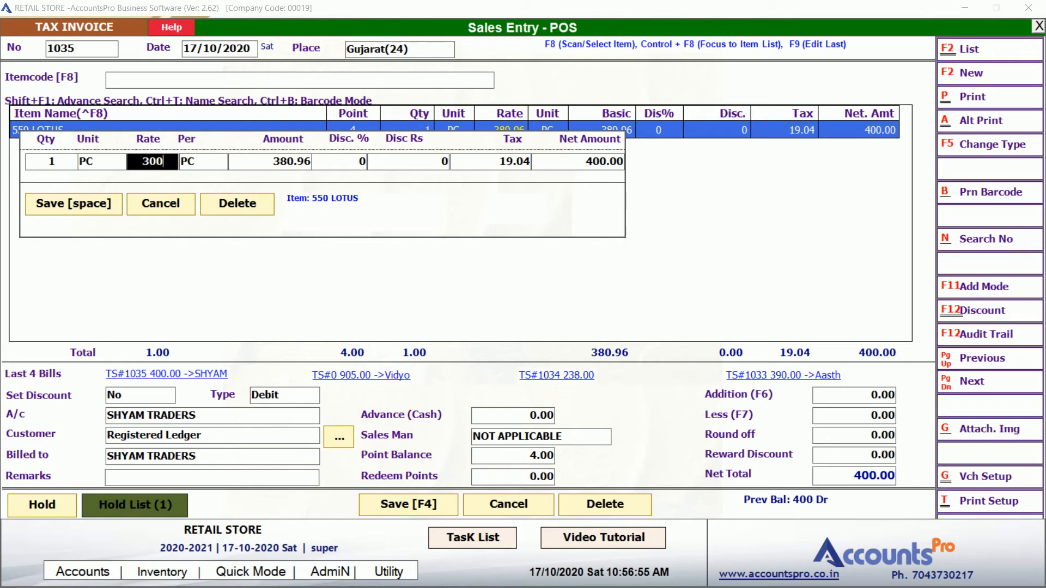
key(Return)
key(Return)
key(Return)
key(Return)
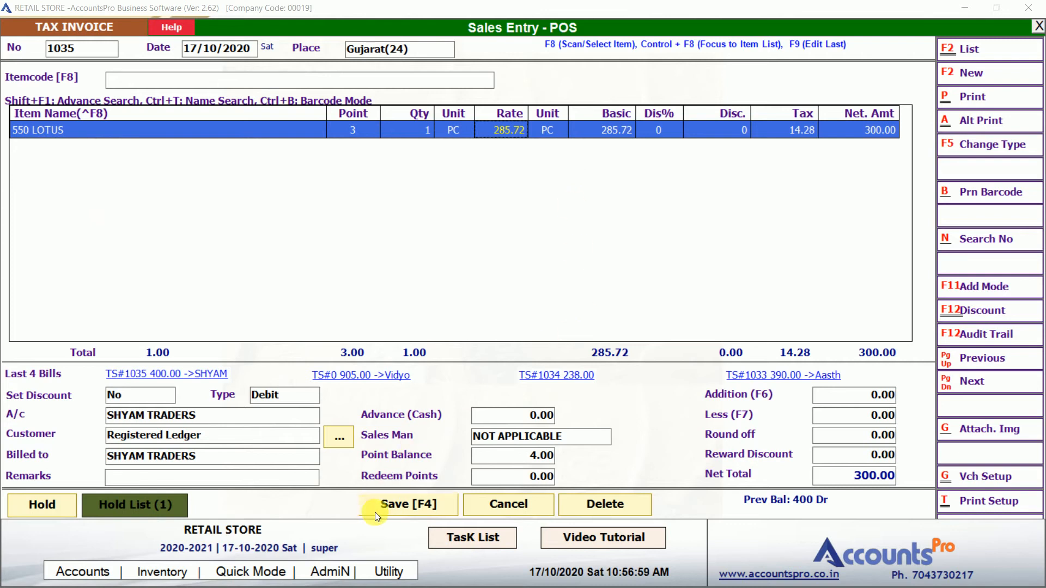
click(401, 513)
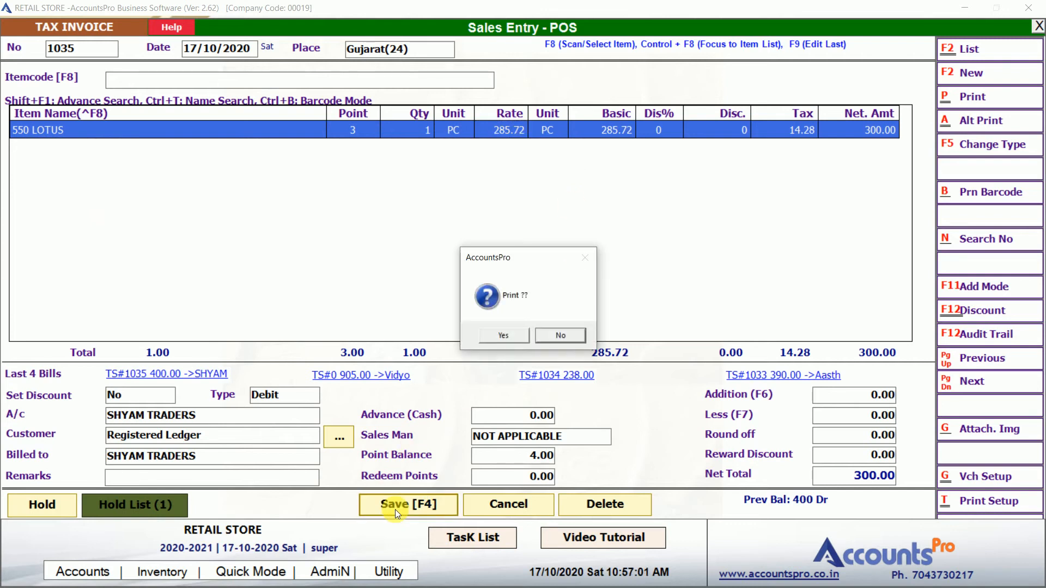
Skip printing the saved invoice, reopen invoice 1035, and show its audit trail.
key(n)
key(Page_Up)
key(Page_Up)
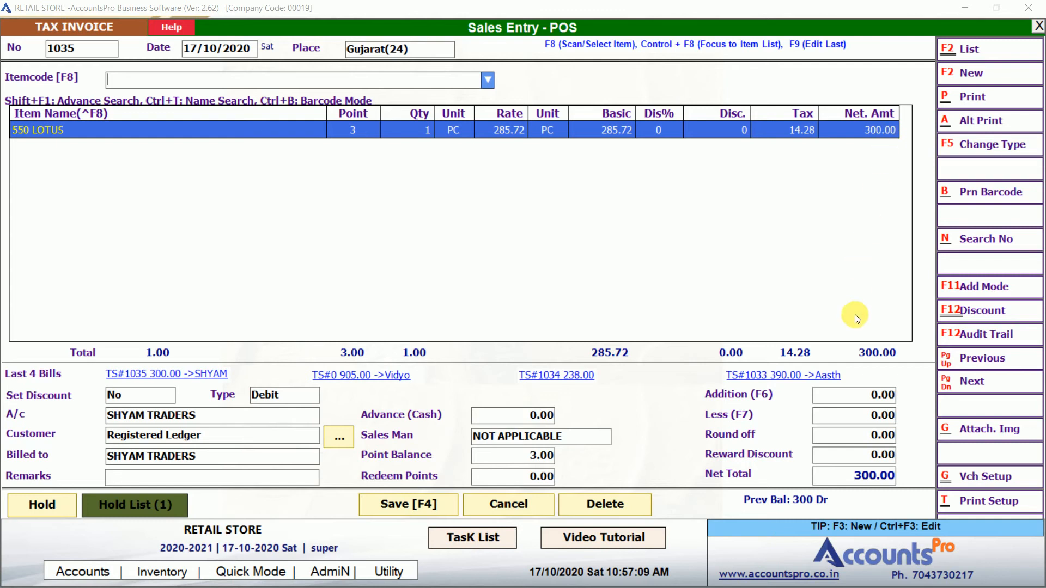
click(973, 338)
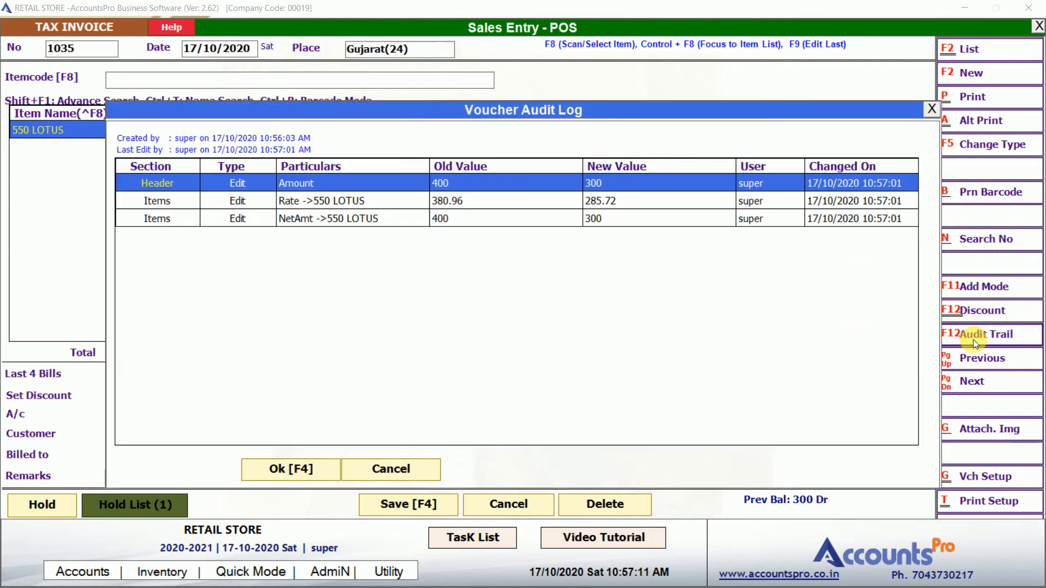
Examine the audit log's old and new values for the invoice amount and the 550 LOTUS rate and net amount, and close the log.
click(389, 185)
key(Left)
key(Right)
key(Right)
key(Right)
click(339, 203)
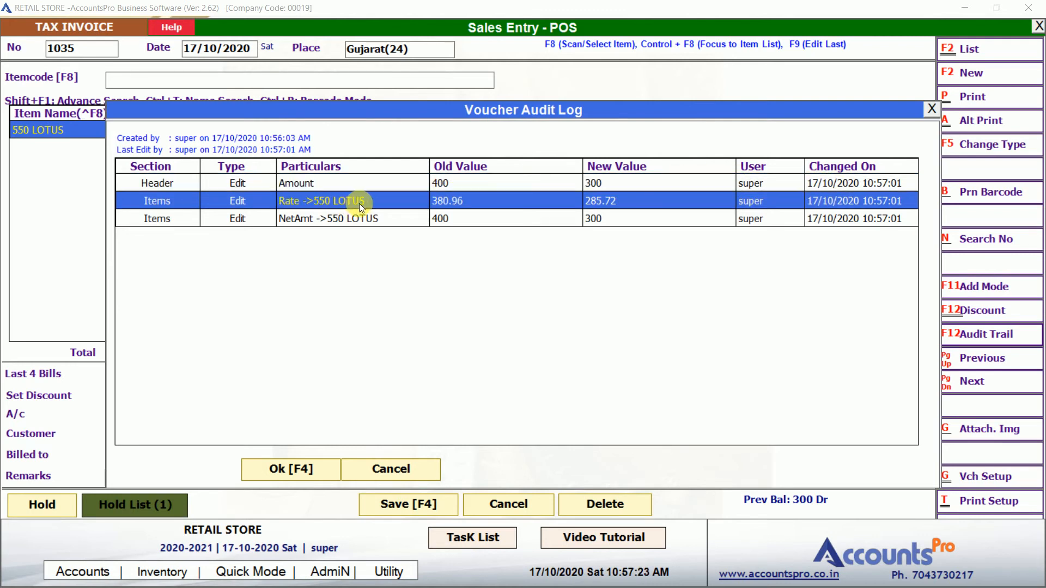
key(Left)
key(Right)
key(Down)
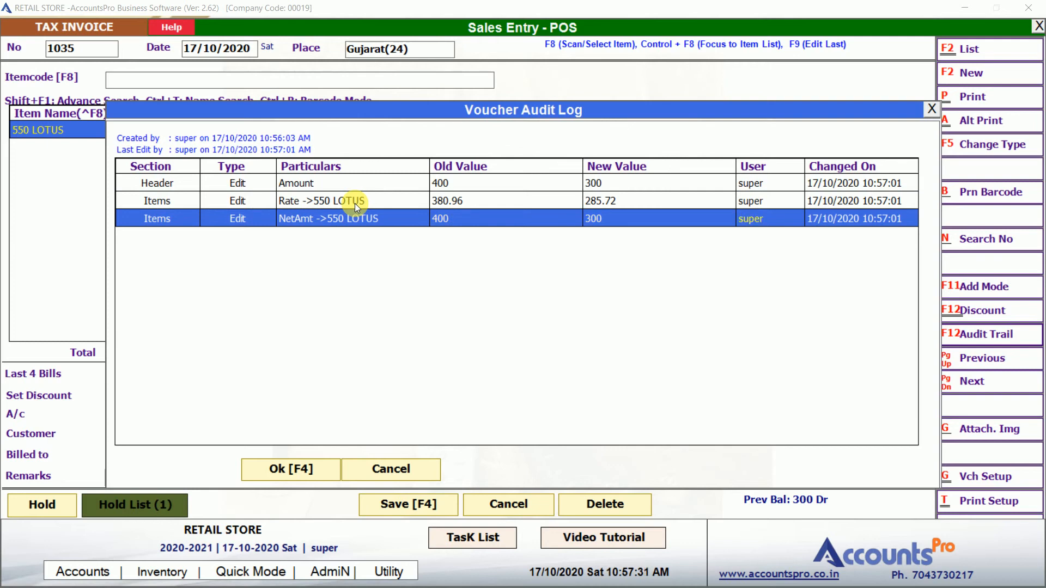
key(Escape)
Quit the POS sales entry without further changes and return to the quick access screen.
key(Escape)
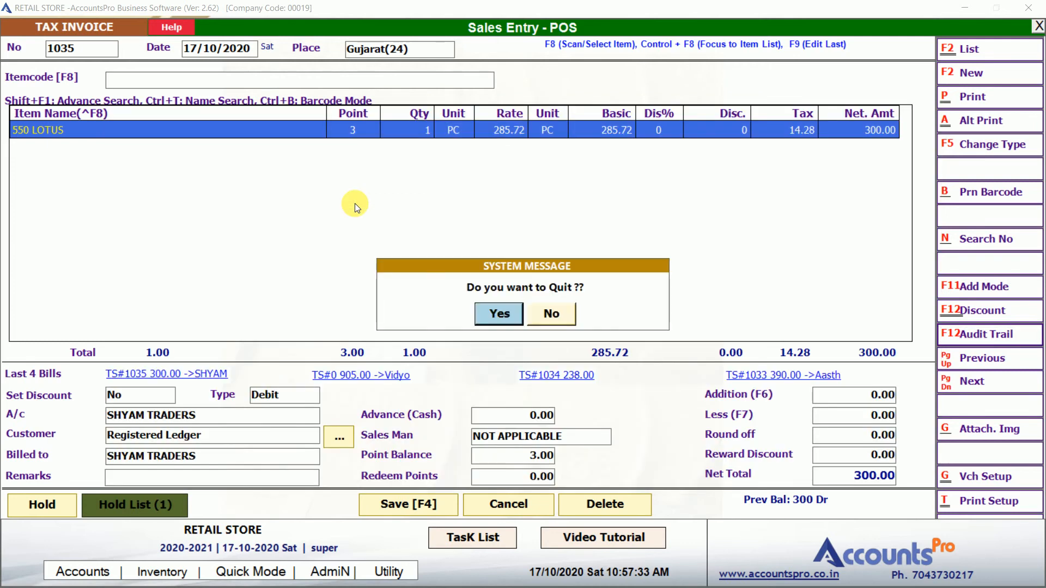
key(Right)
key(Return)
key(alt+c)
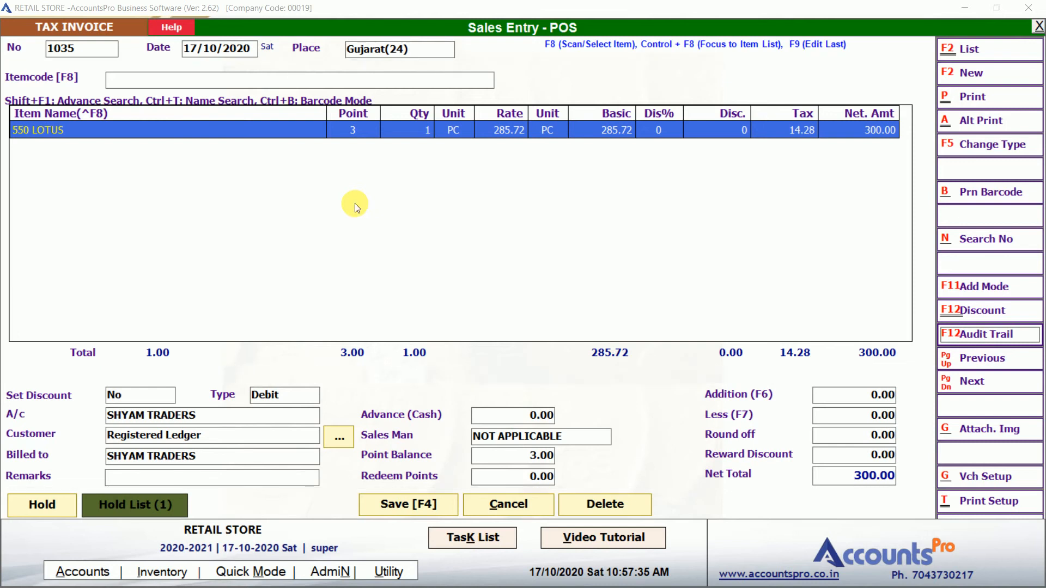
key(alt+o)
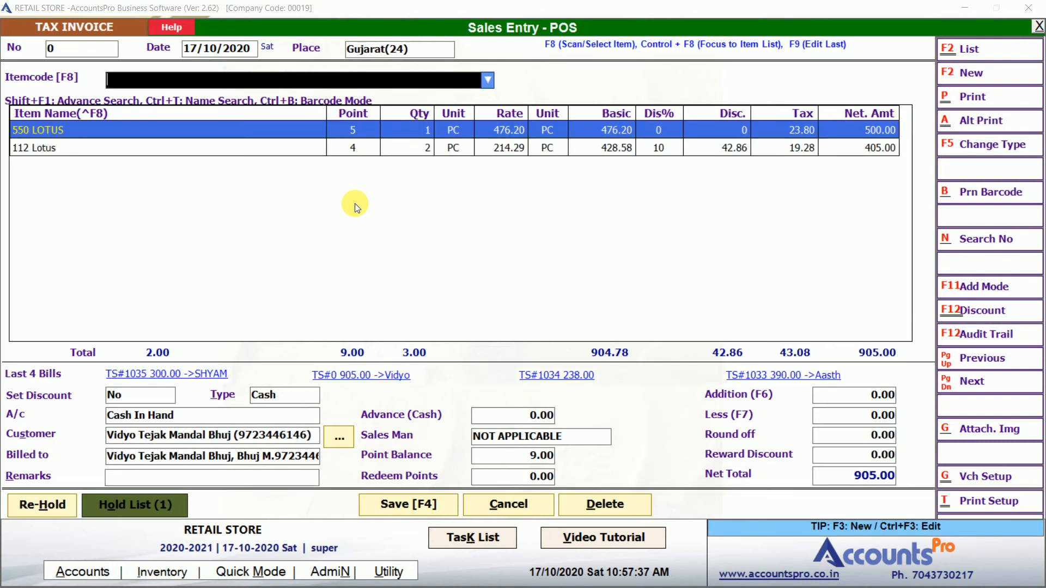
key(Escape)
key(Return)
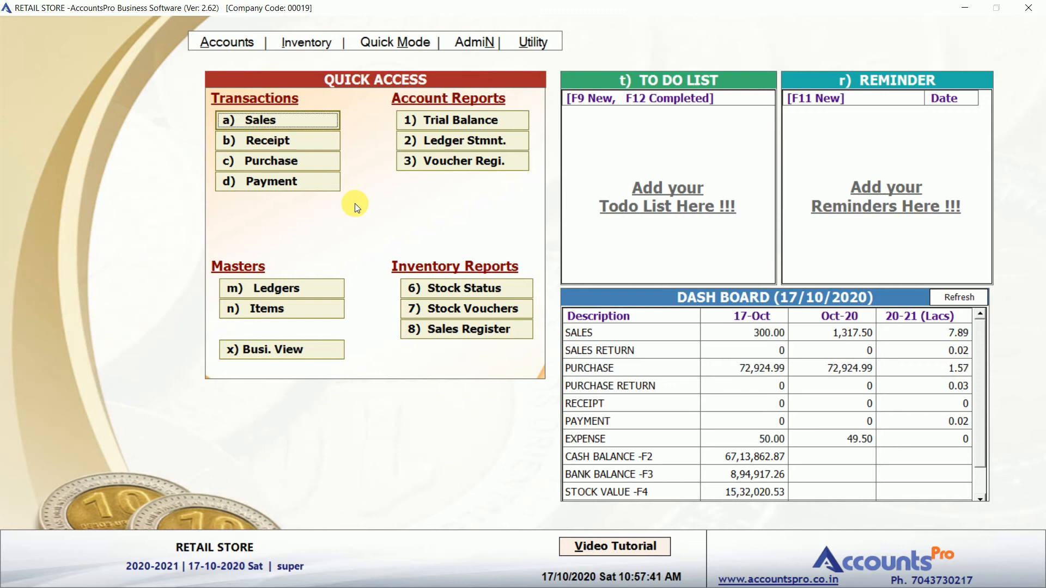
Show the ledger statement of SKY SHOP LTD for 01/04/2020 to 31/03/2021.
key(Down)
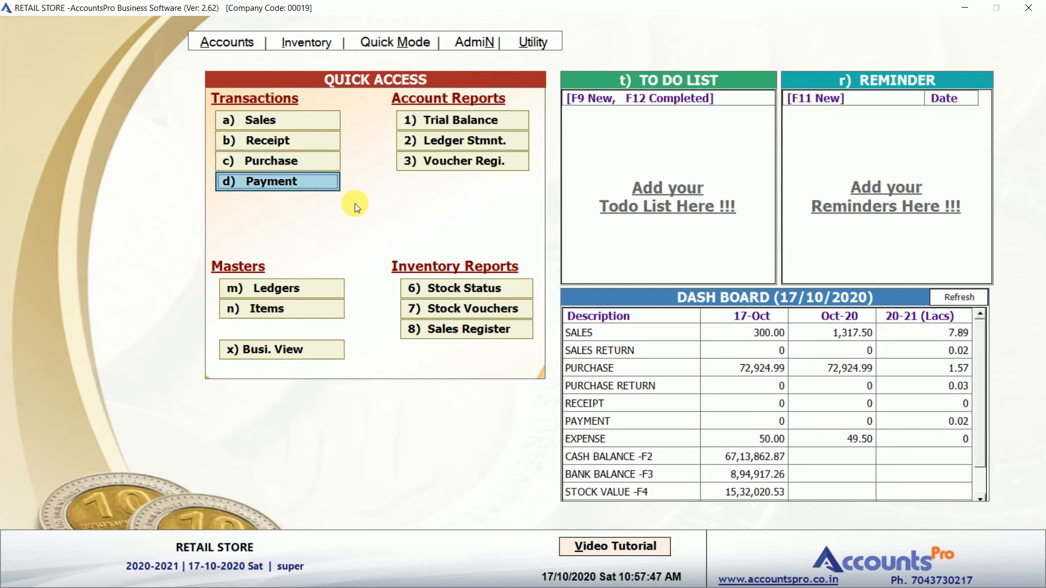
click(445, 142)
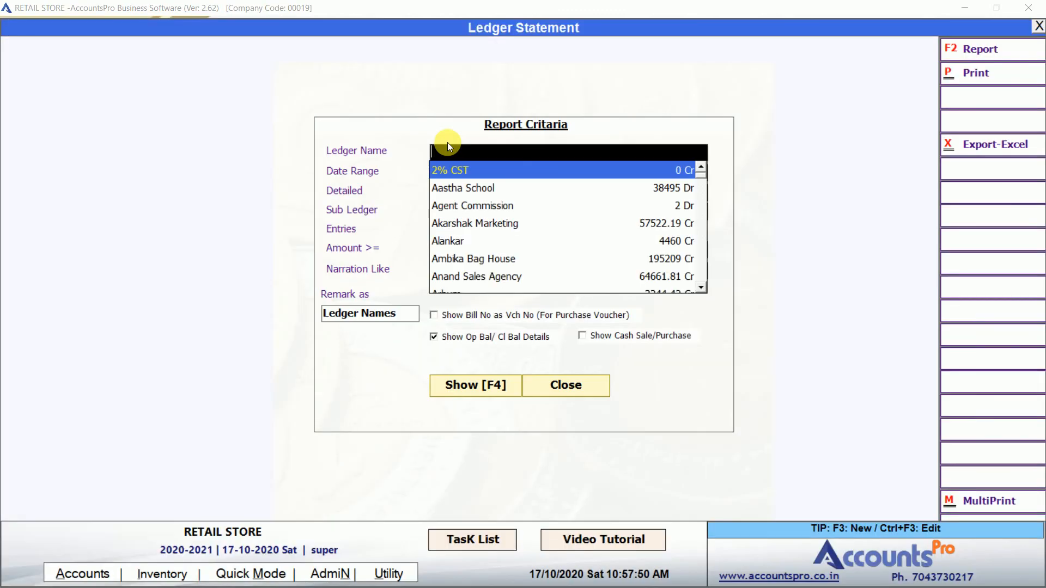
text(SKY)
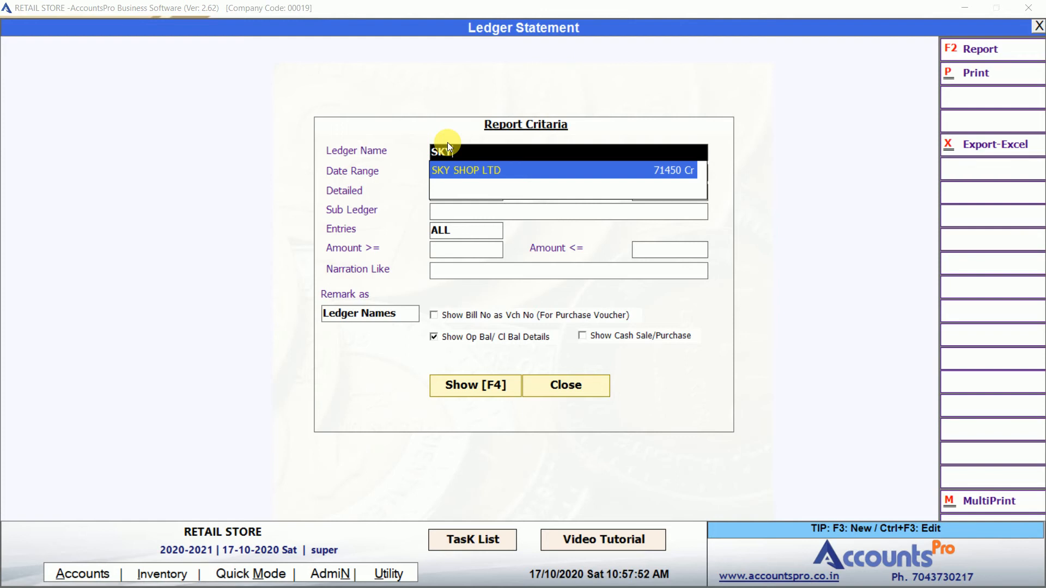
key(Return)
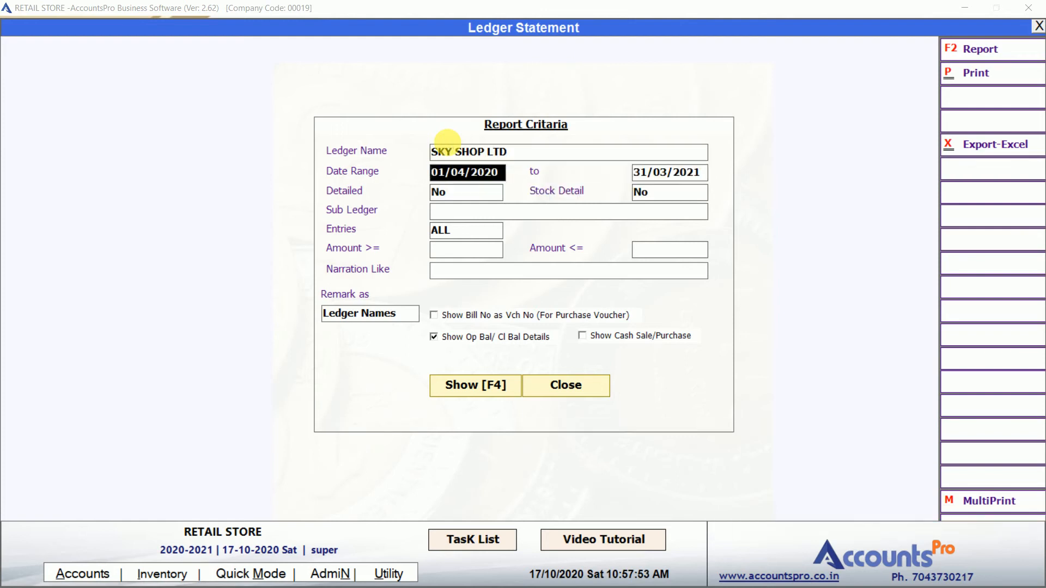
key(F4)
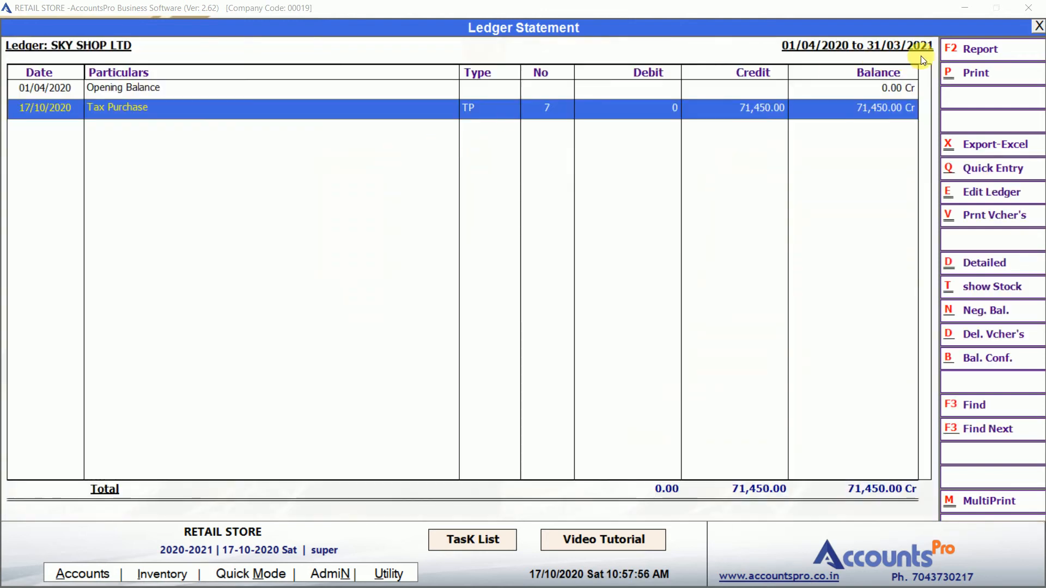
Open the Tax Purchase voucher from the ledger statement to view it, and close both the voucher and the statement.
double_click(757, 115)
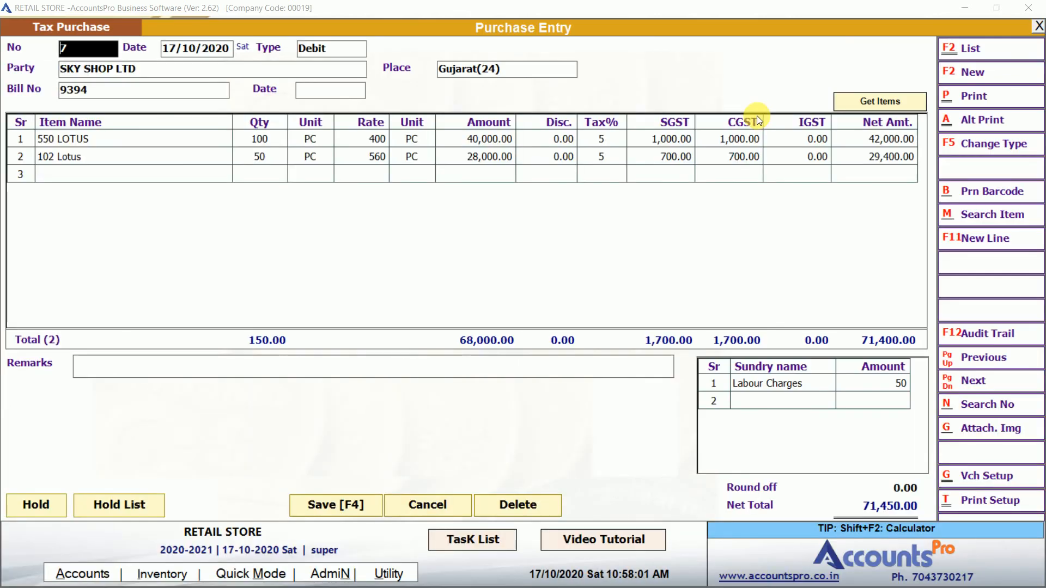
key(Escape)
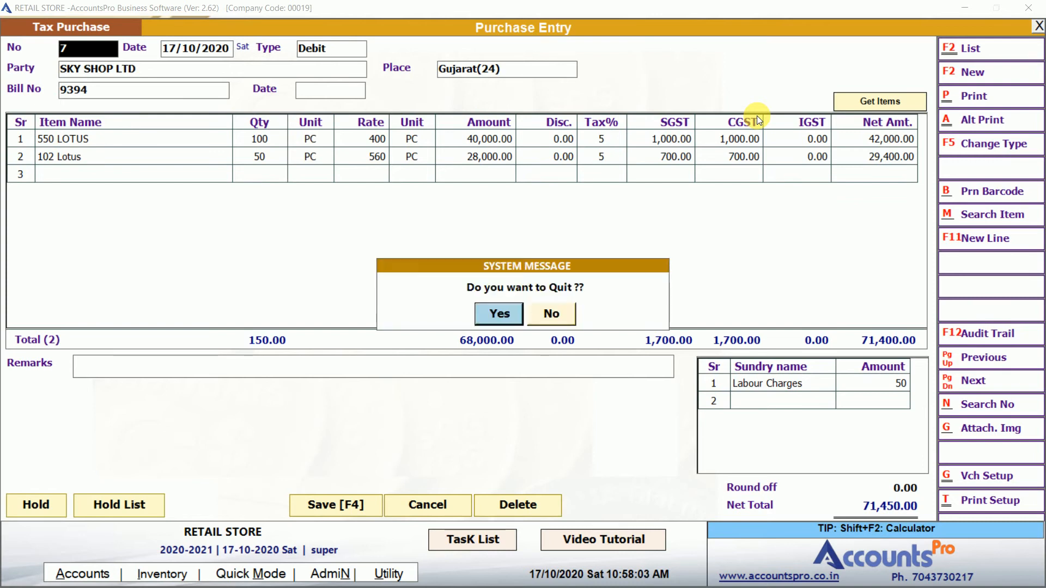
key(Return)
key(Escape)
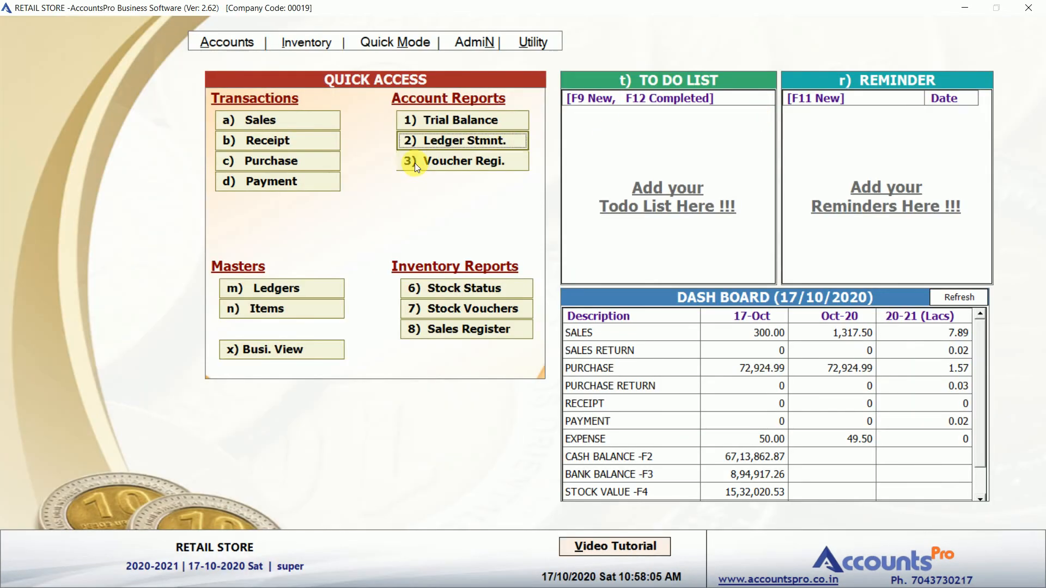
Start a payment voucher that debits SKY SHOP LTD with 25,000, leaving the debit remark blank.
click(320, 183)
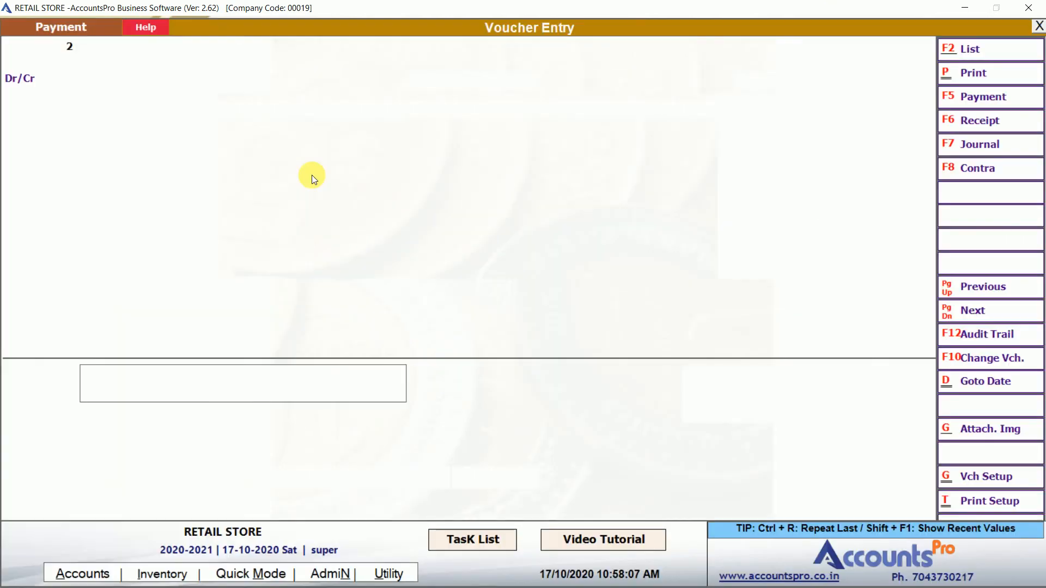
key(Return)
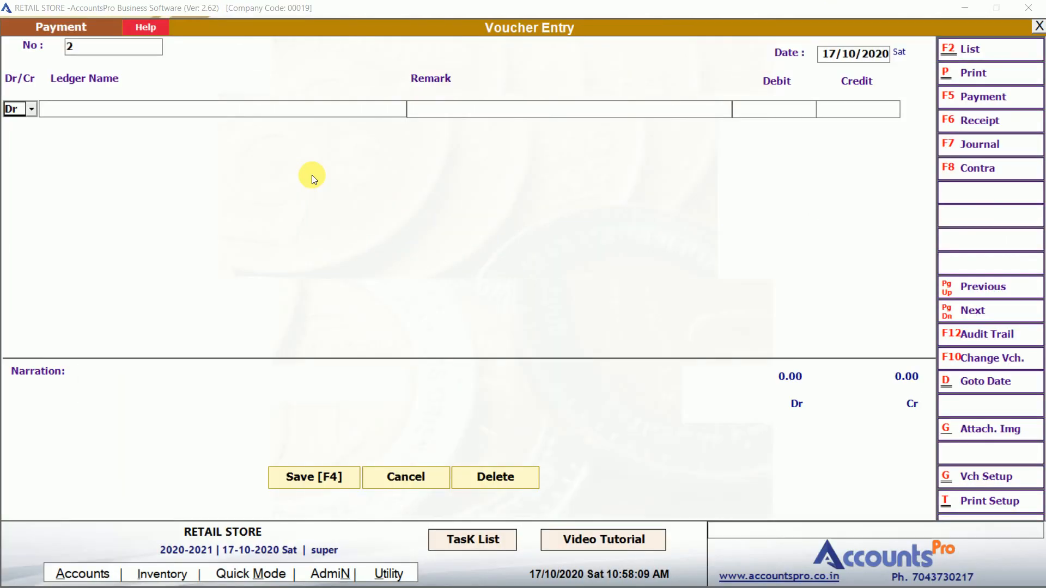
key(Return)
text(SKY)
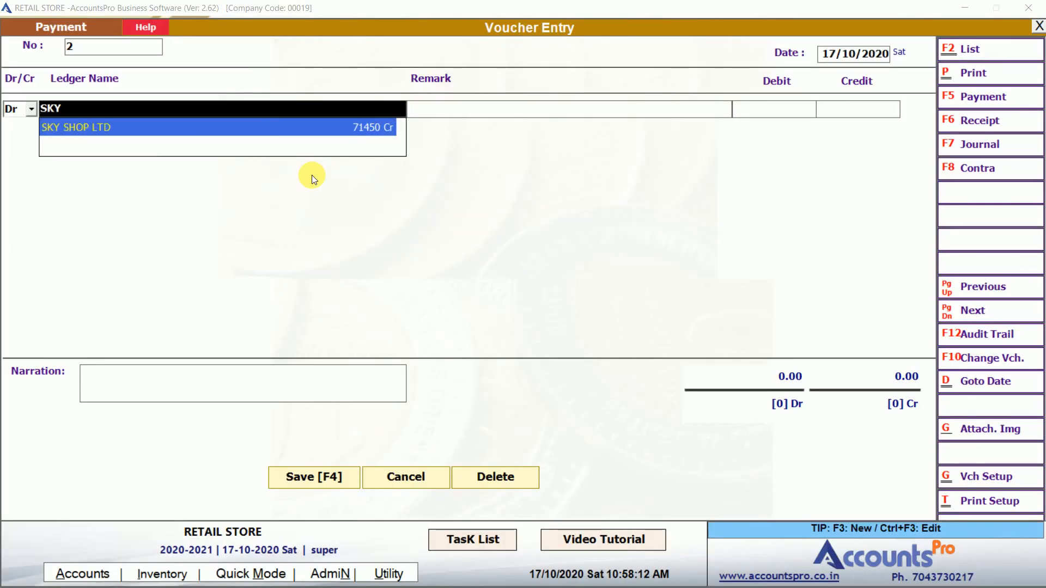
key(Return)
key(Return)
text(25,0)
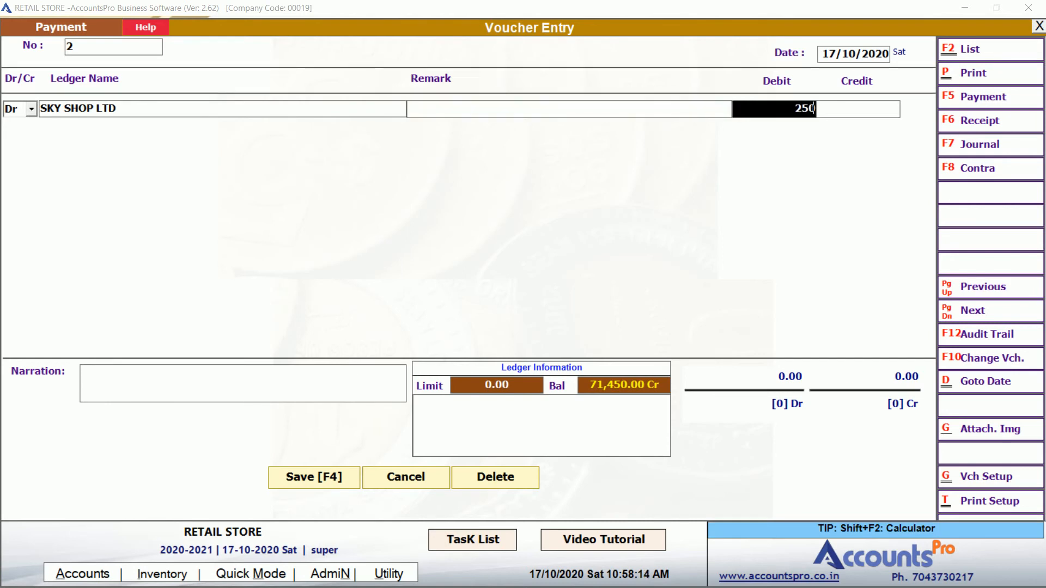
text(000)
key(Return)
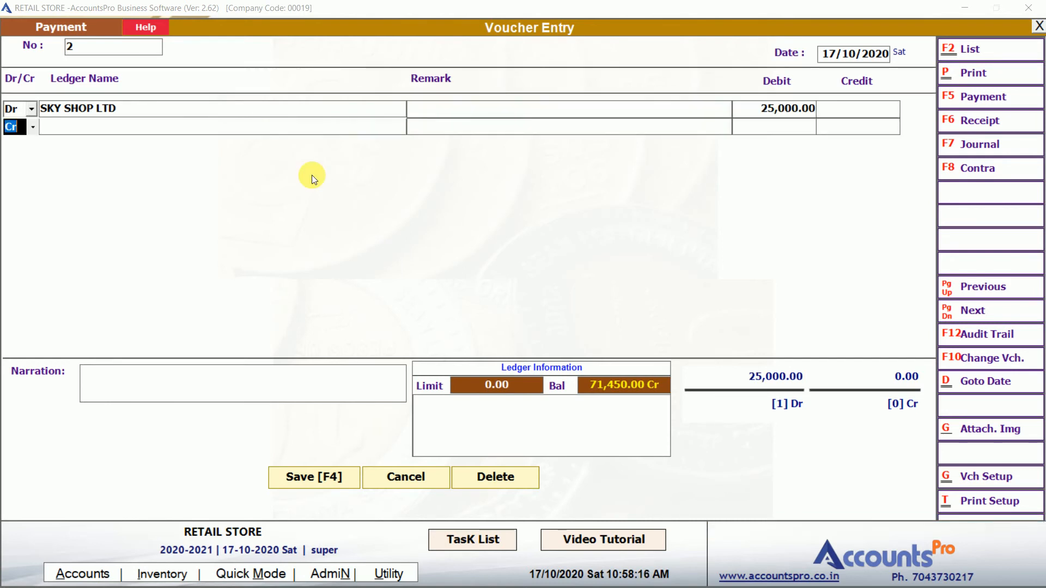
Choose AXIS BANK as the credit ledger of the payment voucher.
key(Return)
text(CAS)
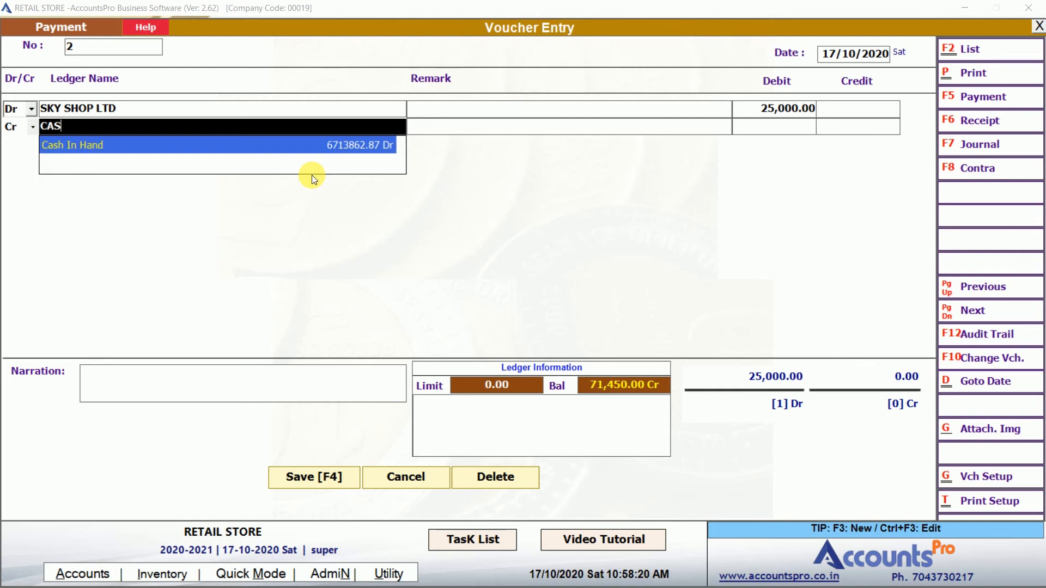
key(shift+Home)
text(BANK)
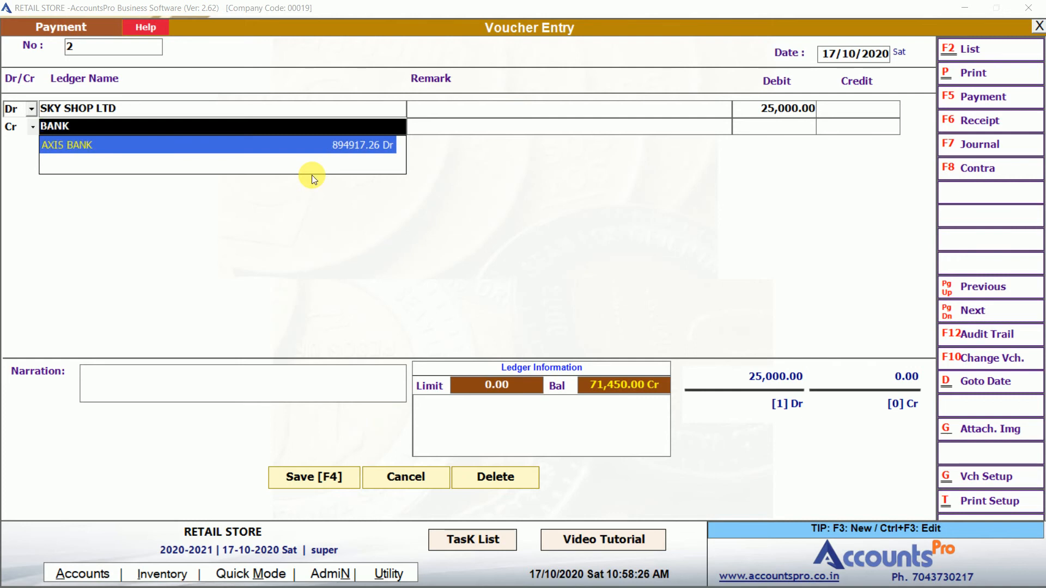
key(Return)
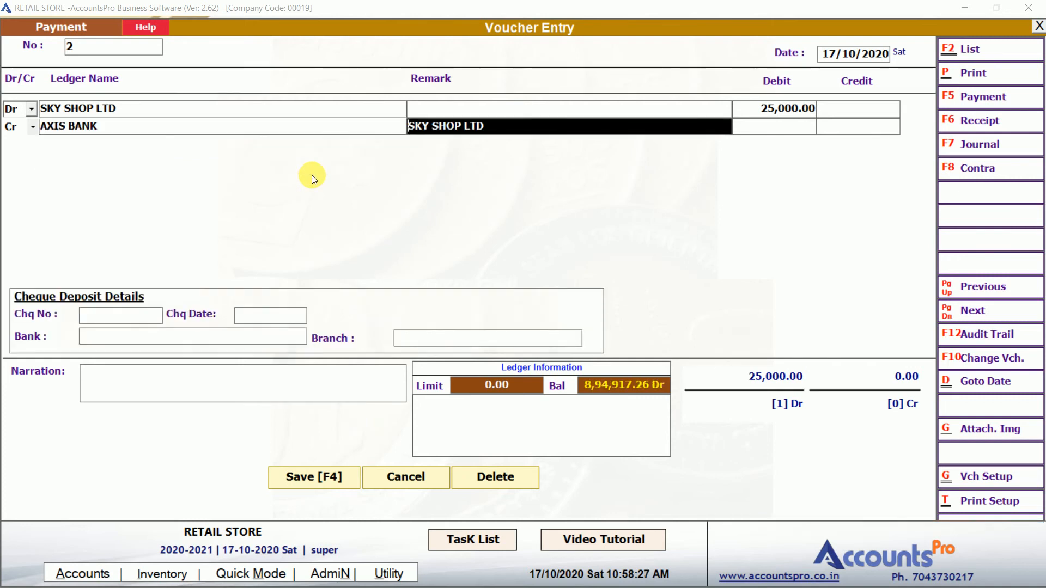
Save the payment voucher with a 25,000 bank credit and no cheque details or narration, and show the cheque print preview.
key(Return)
key(Return)
key(Return)
key(Return)
key(Return)
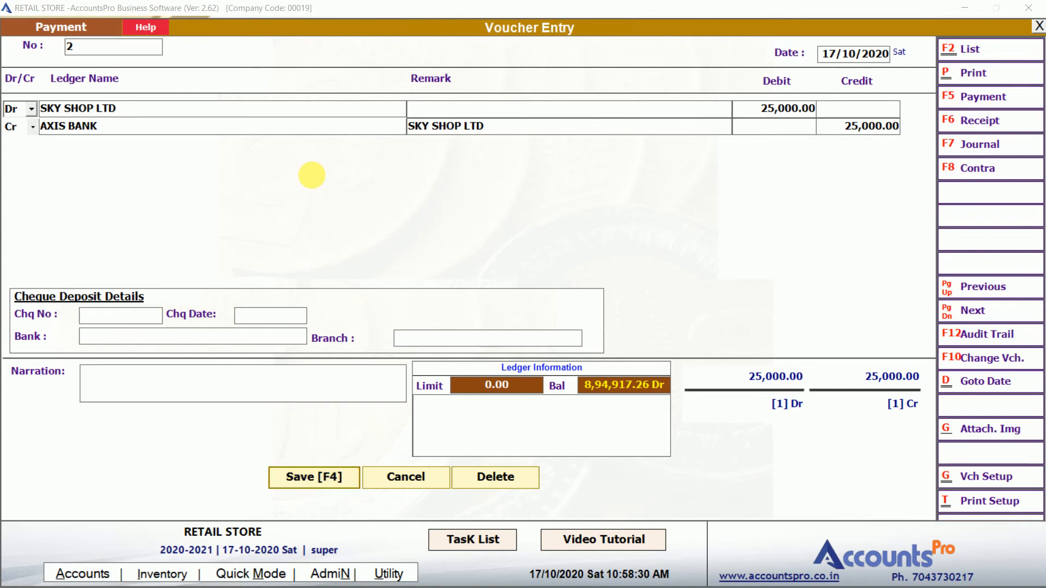
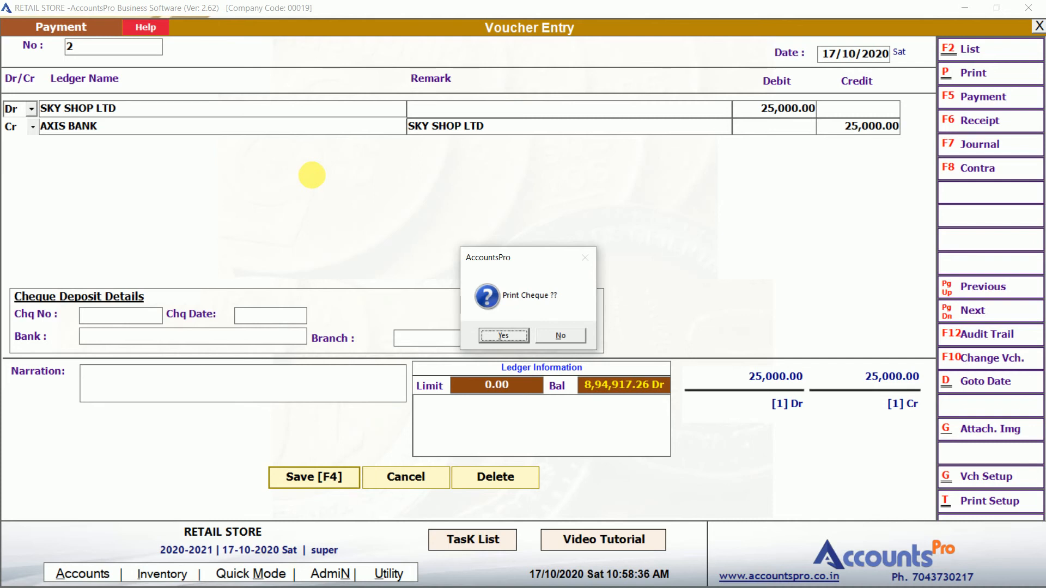
key(Return)
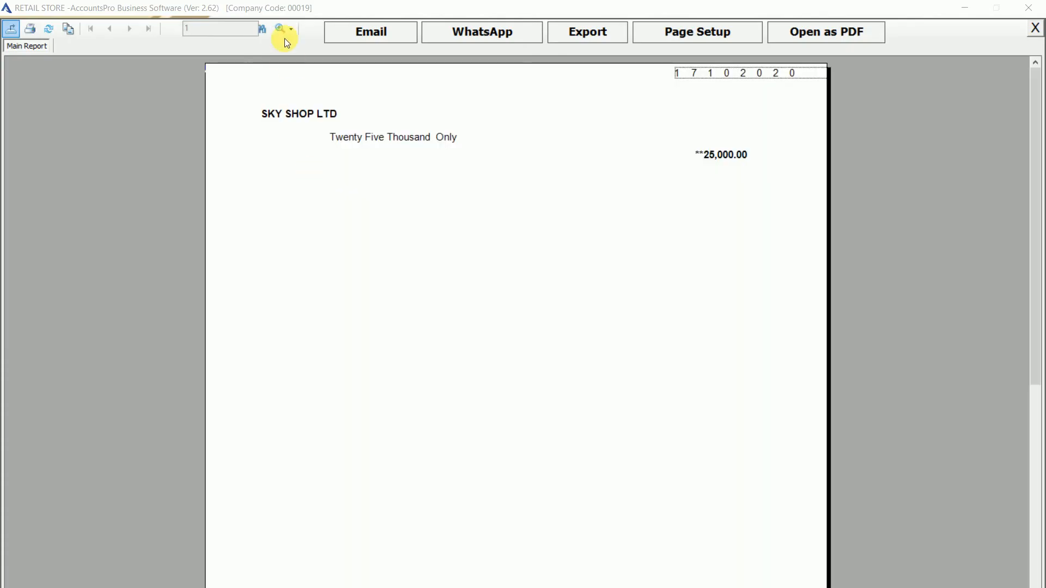
Examine the payee, date, amount in words and amount in figures on the cheque preview.
click(286, 27)
click(296, 121)
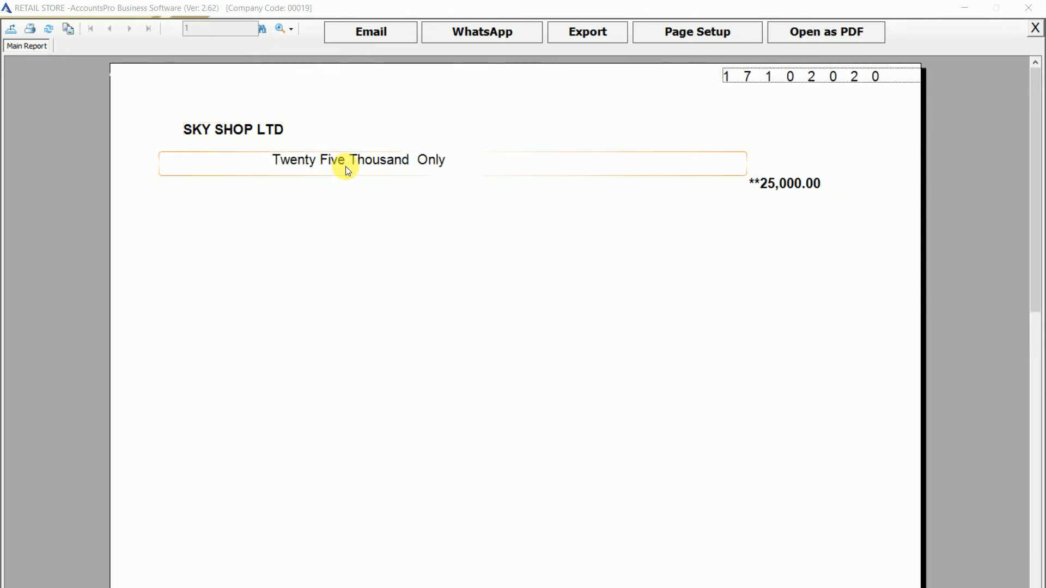
click(541, 157)
click(763, 174)
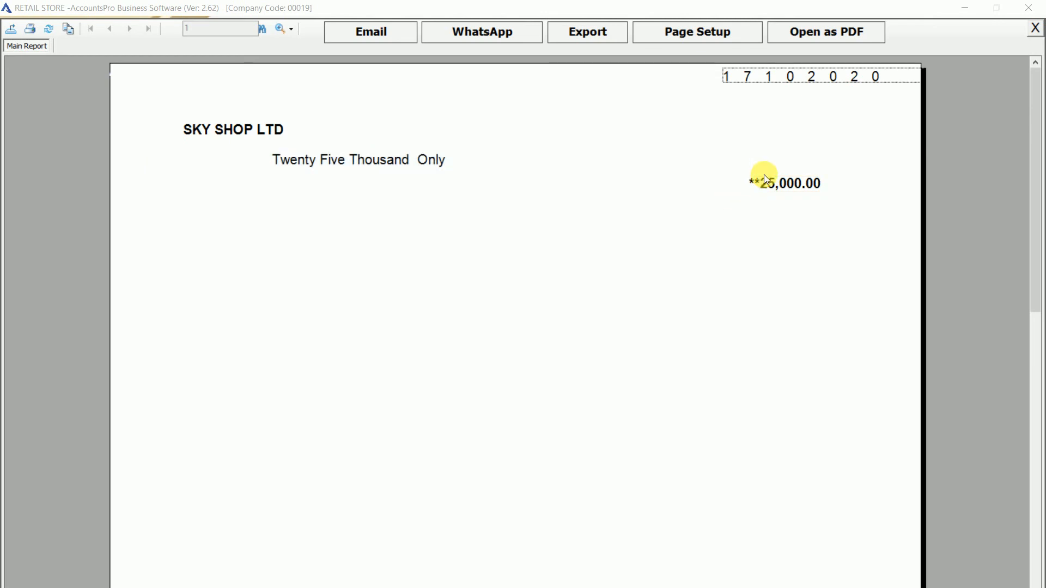
click(768, 190)
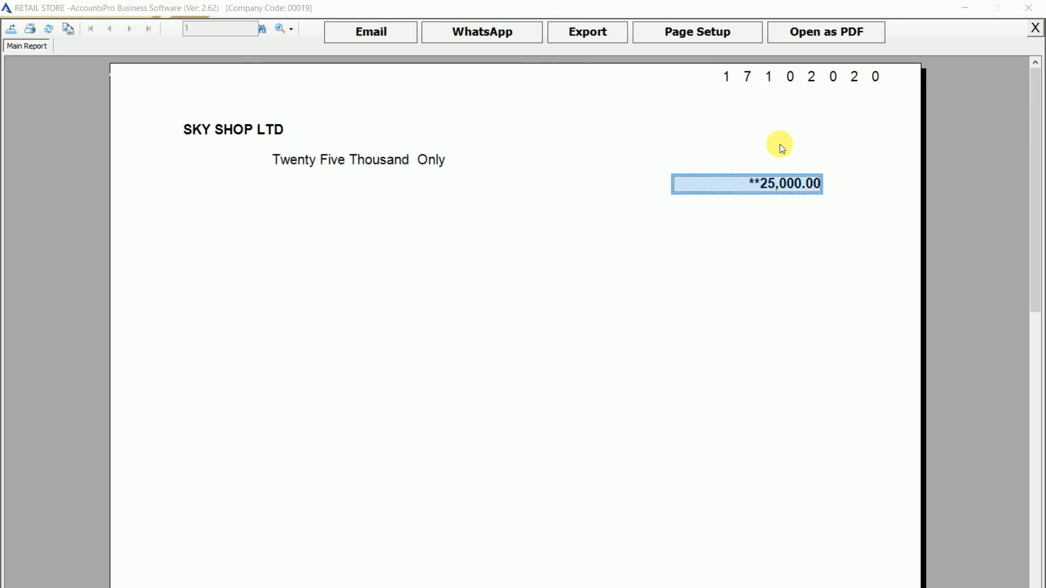
click(798, 81)
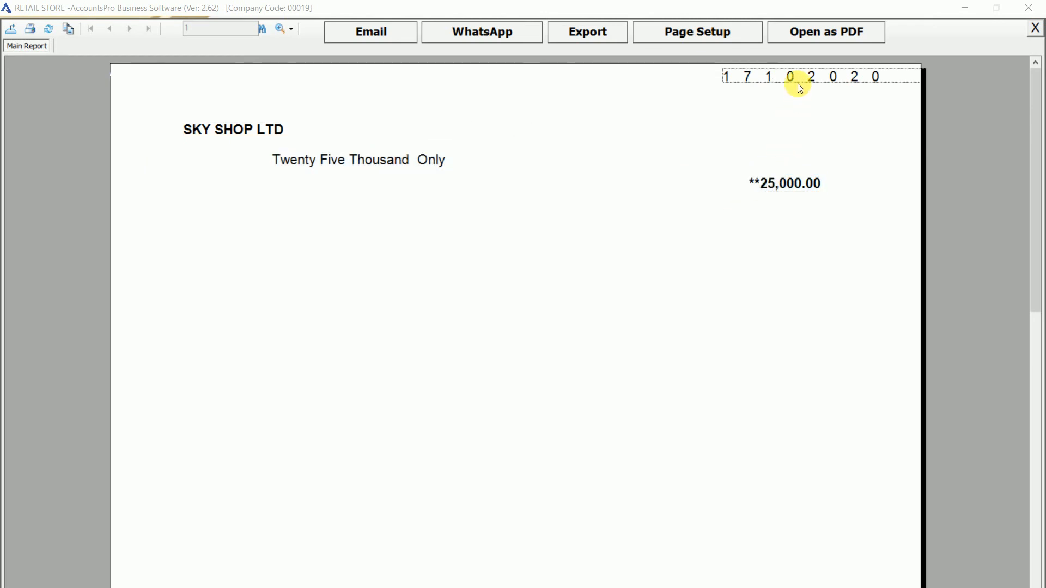
click(383, 167)
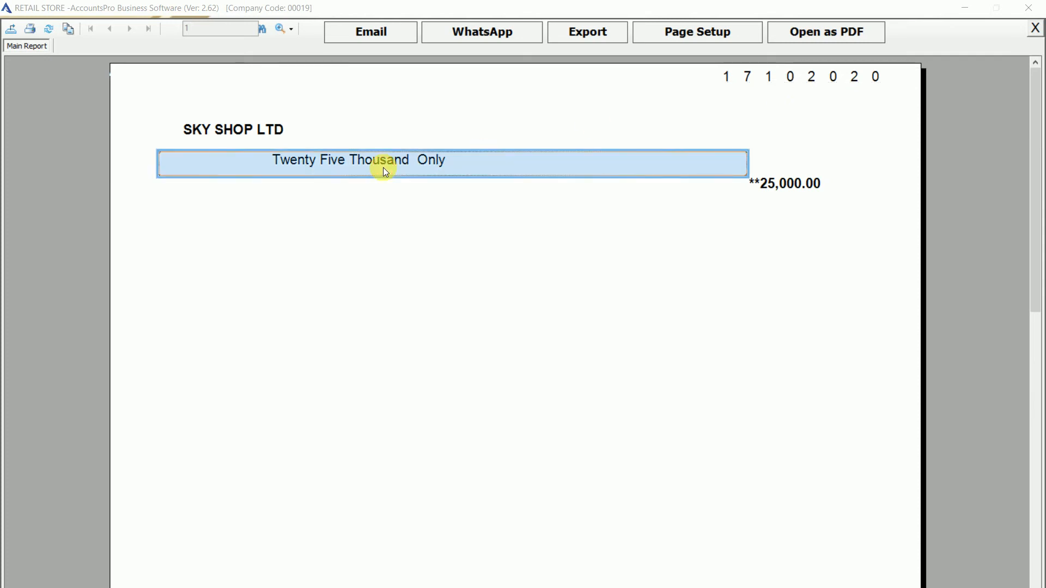
click(262, 128)
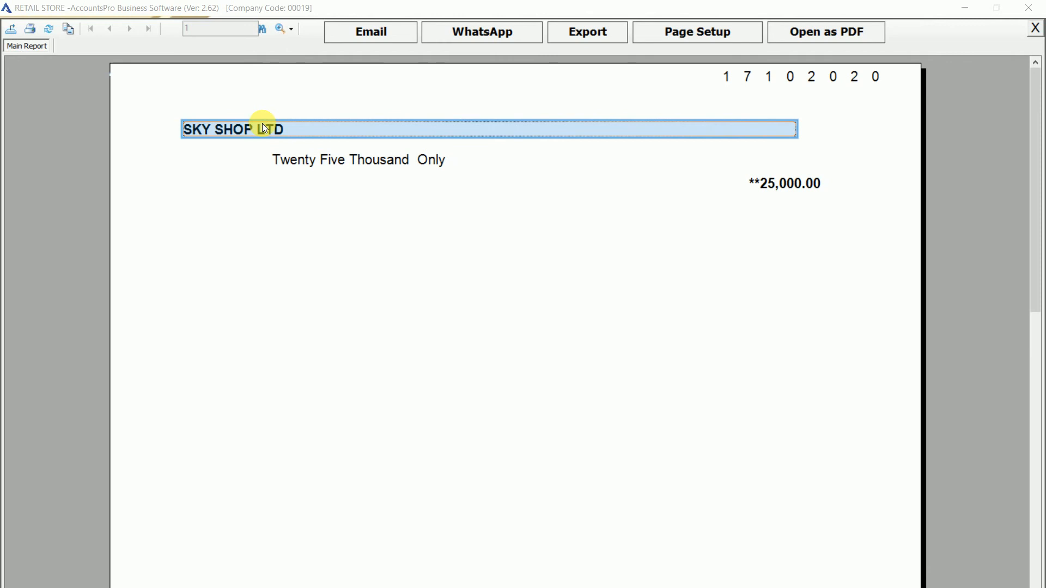
click(318, 163)
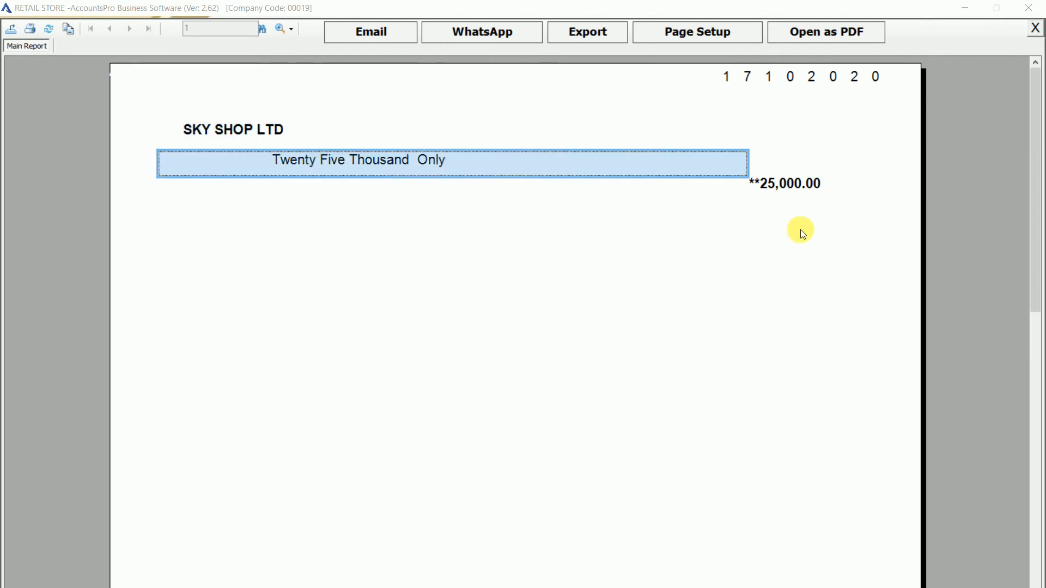
click(776, 187)
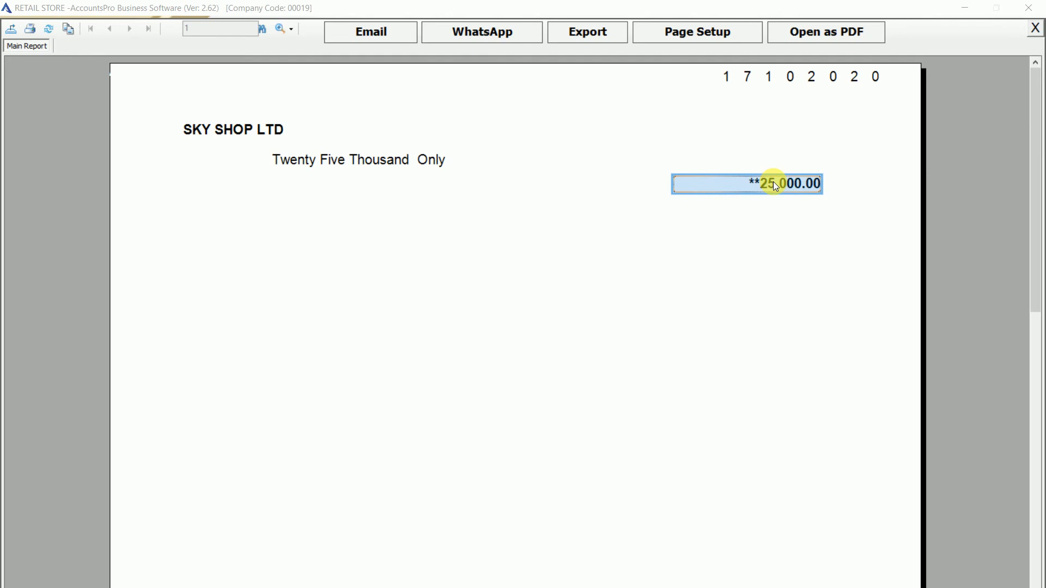
Close the cheque preview and leave payment voucher entry.
key(Escape)
key(Return)
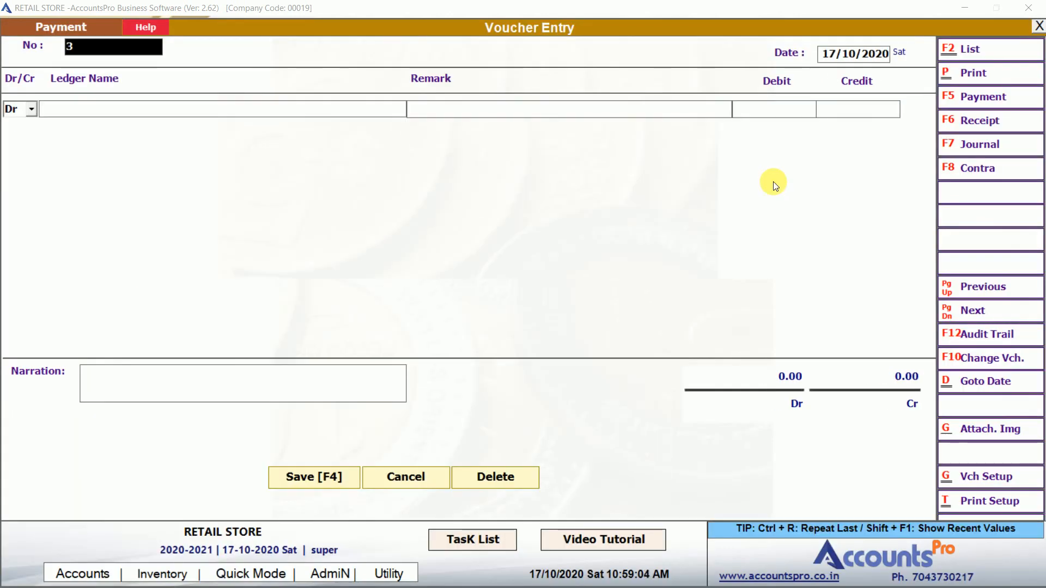
key(Escape)
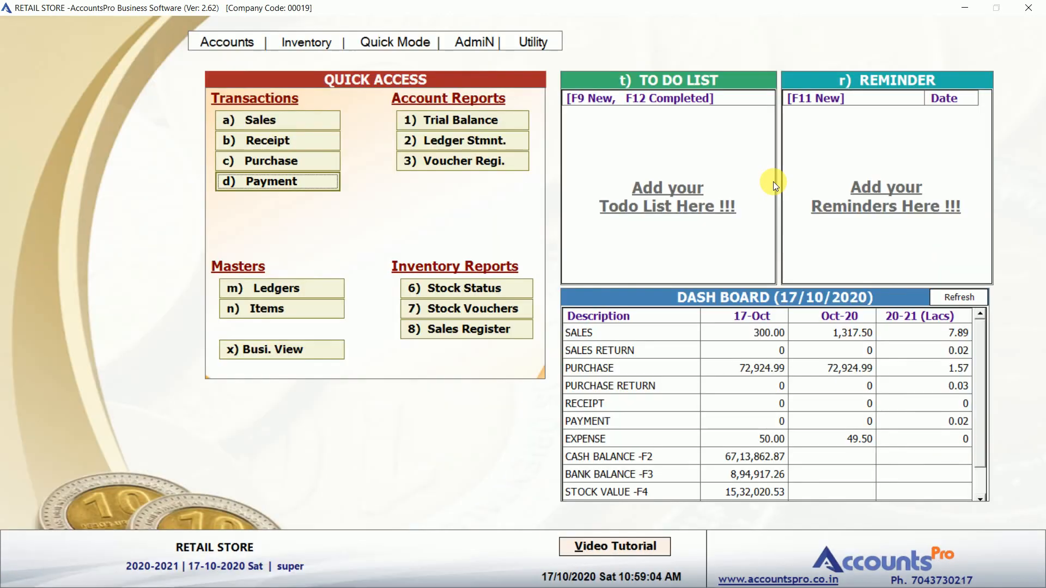
Show the SKY SHOP LTD ledger statement with the default date range and check the balance after the AXIS BANK payment.
click(472, 142)
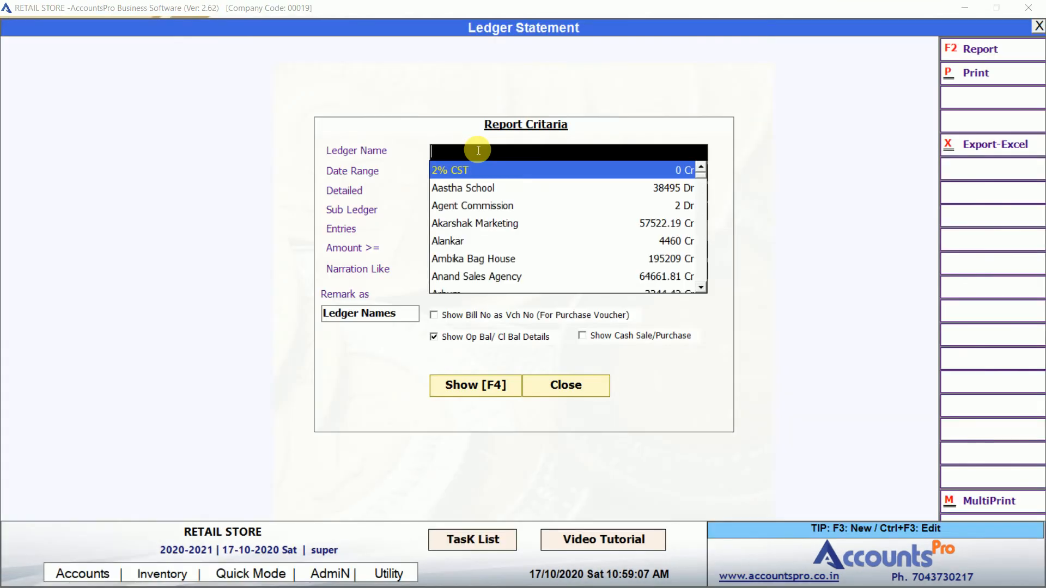
text(K)
key(BackSpace)
text(SKY)
key(Return)
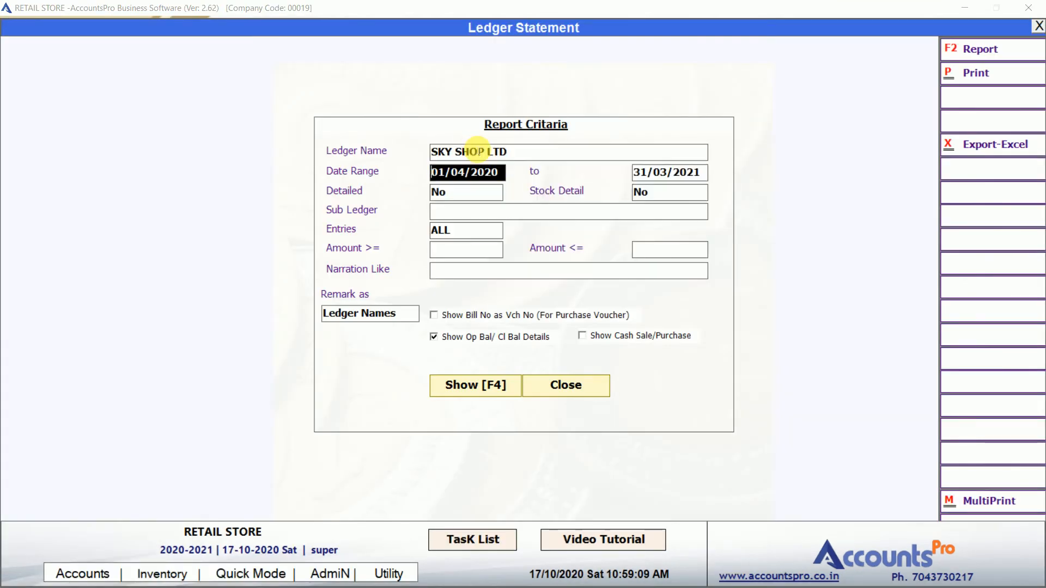
key(F4)
key(Down)
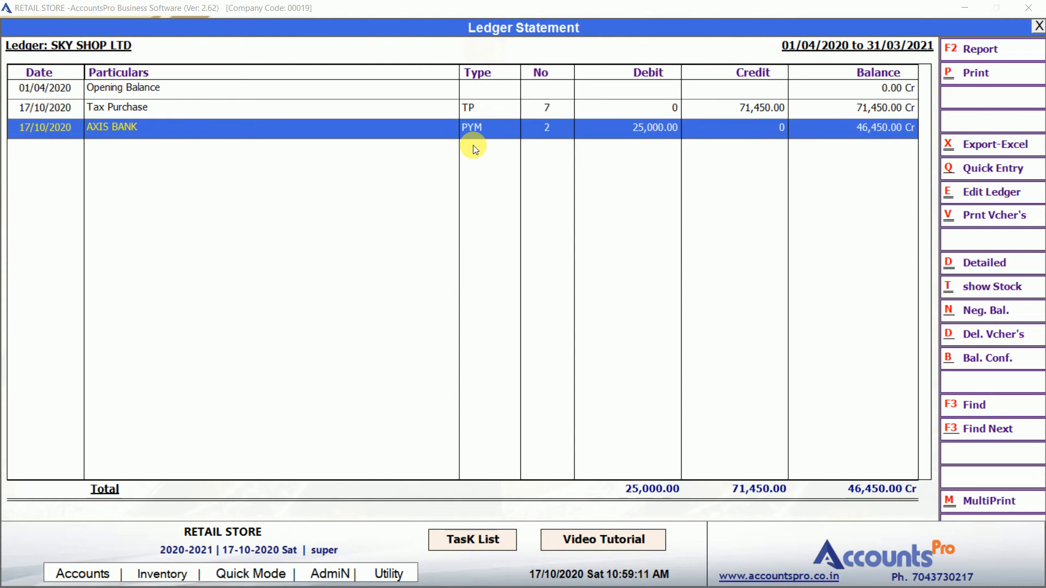
click(885, 131)
Preview the printable SKY SHOP LTD account ledger with its email and WhatsApp sharing options, and close the report.
click(992, 76)
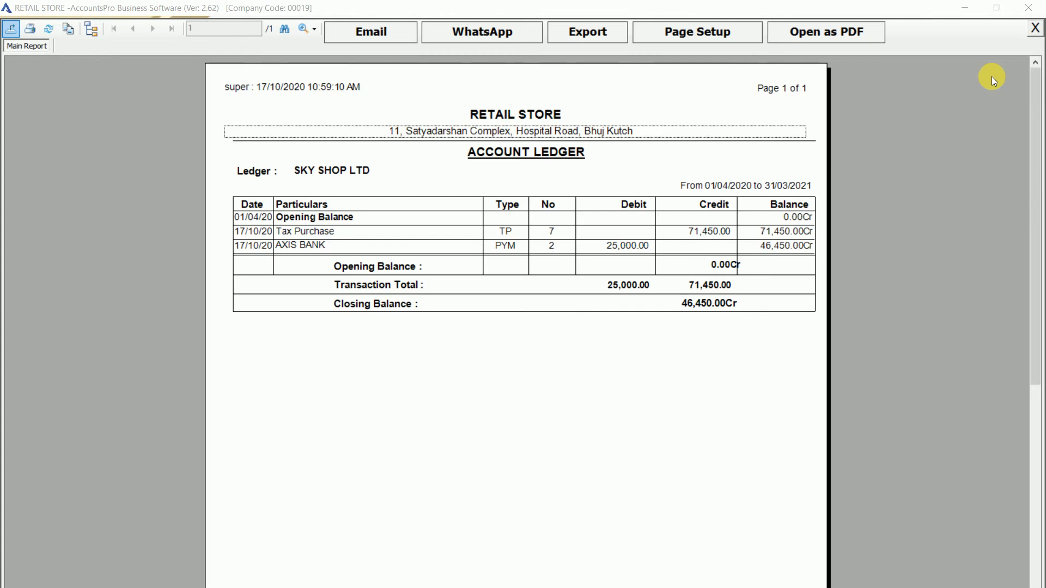
click(384, 33)
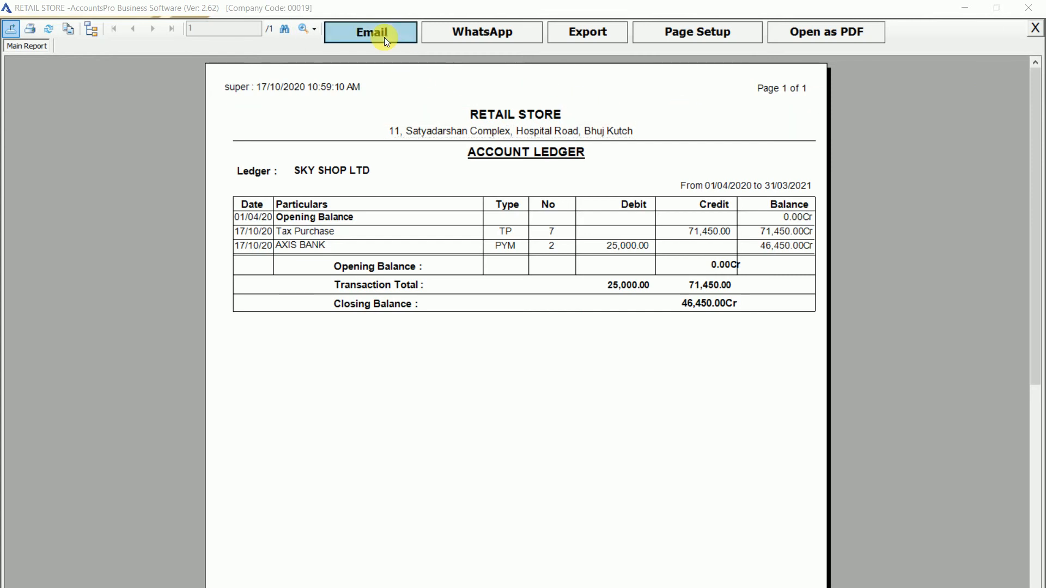
click(510, 30)
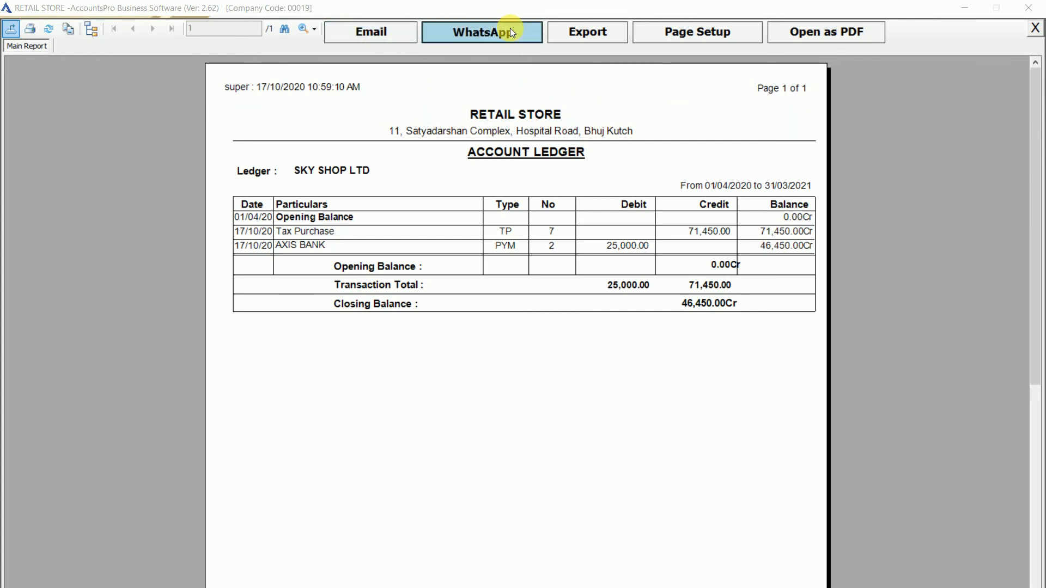
click(465, 288)
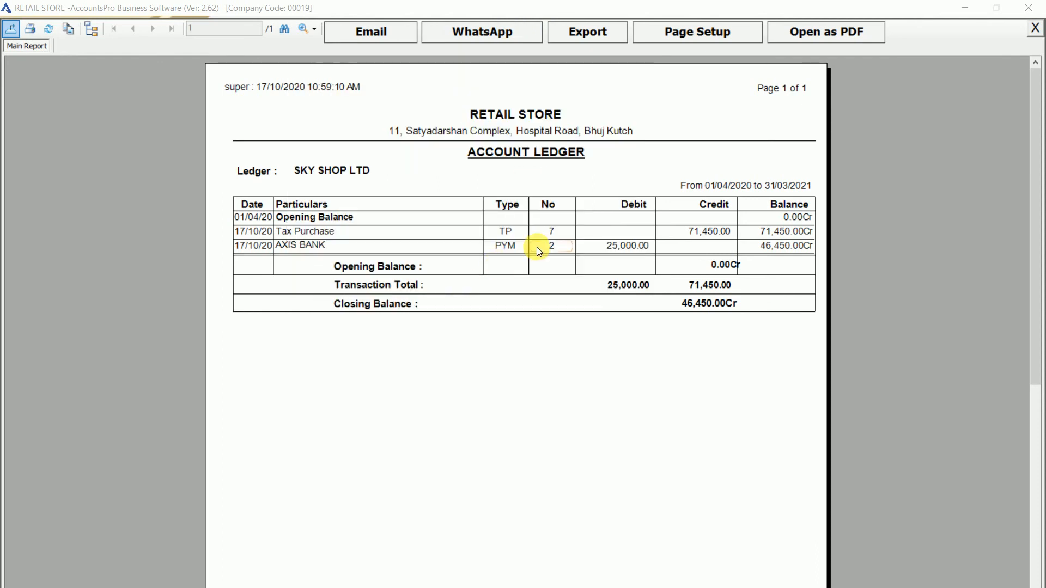
key(Escape)
key(Escape)
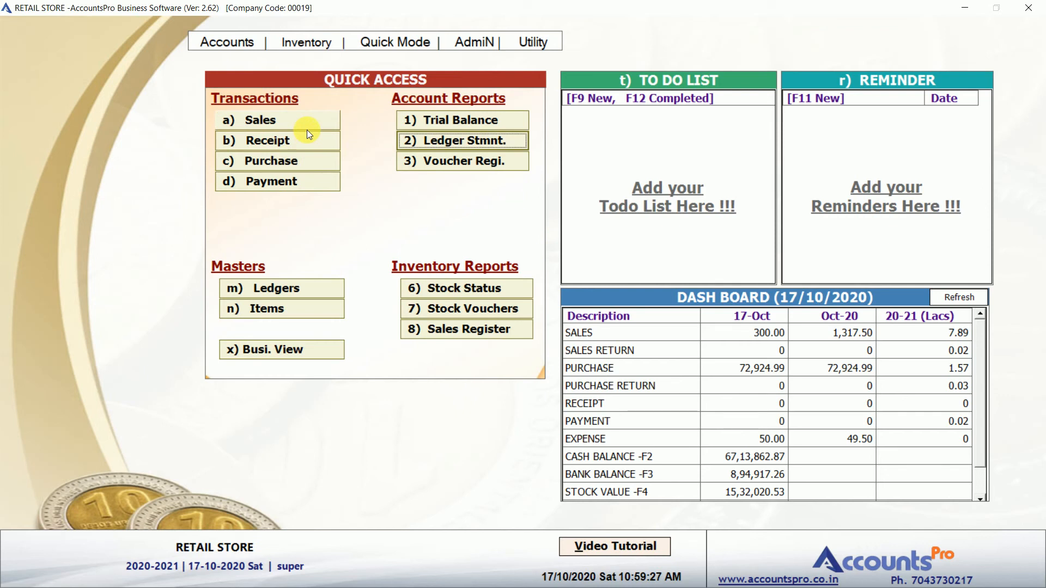
Show the ledger statement of SHYAM TRADERS to check its outstanding balance, and close it.
click(438, 143)
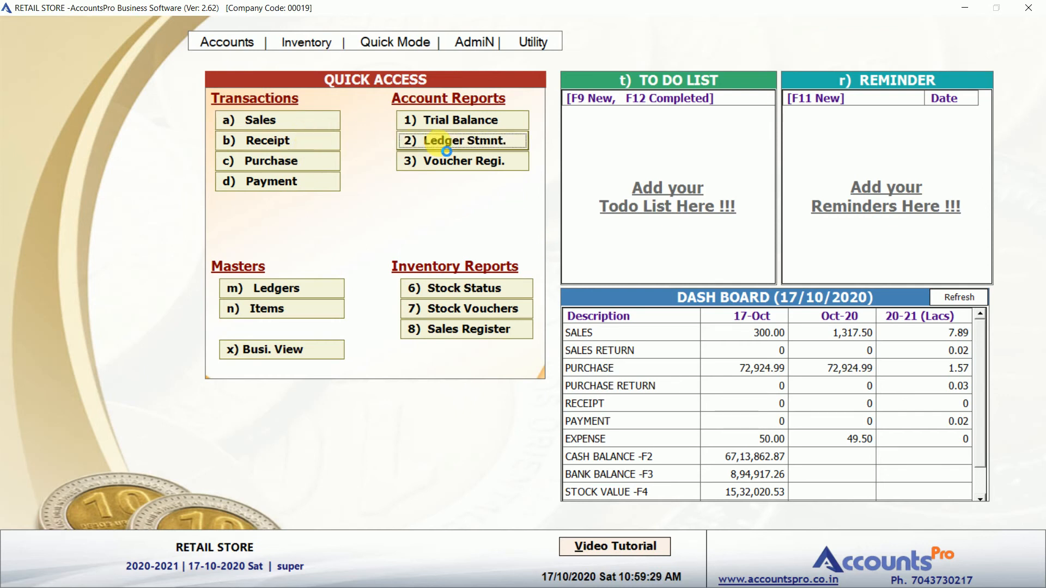
text(SHYA)
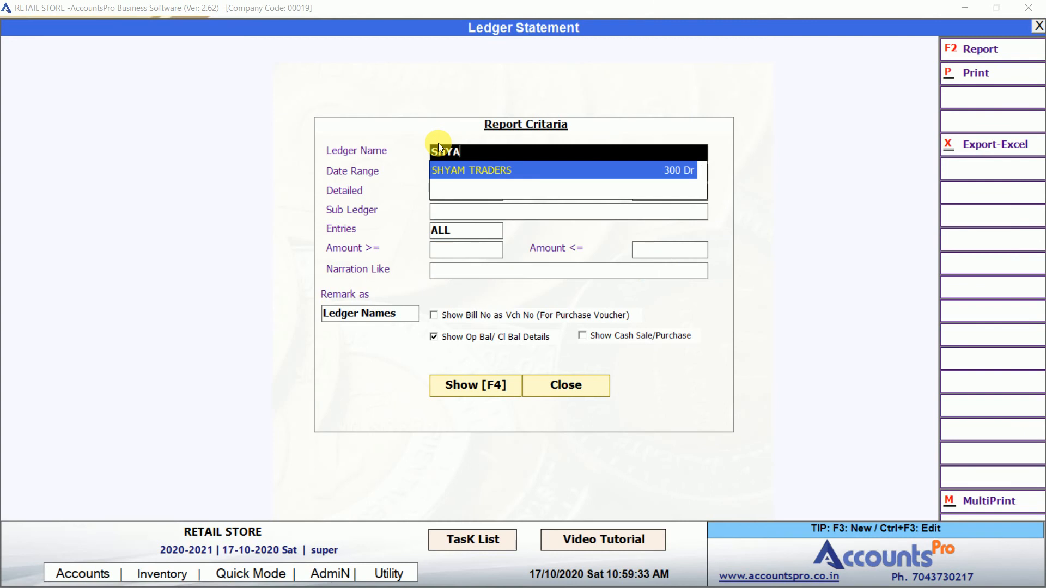
key(Return)
key(F4)
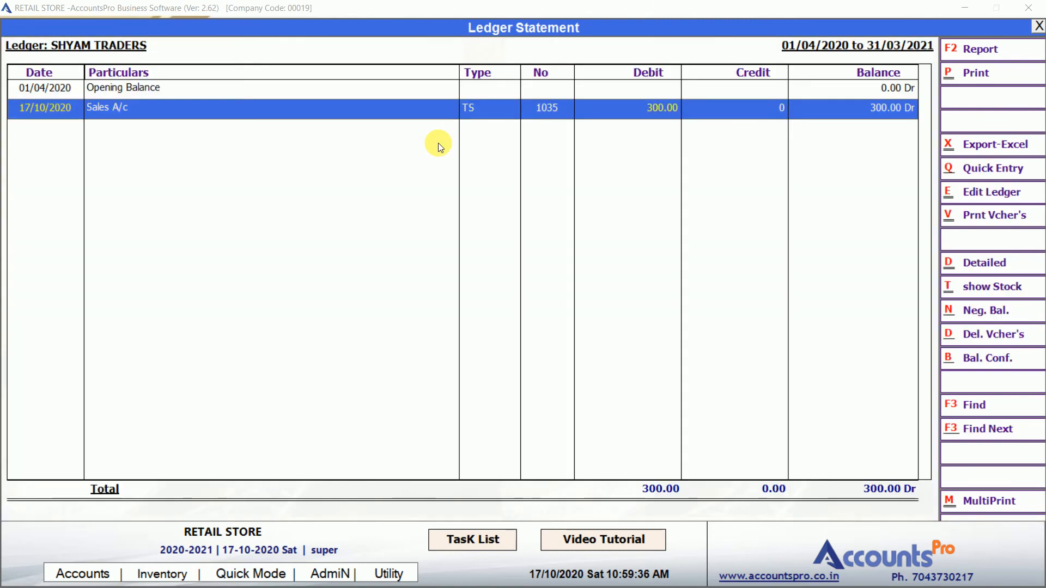
key(Escape)
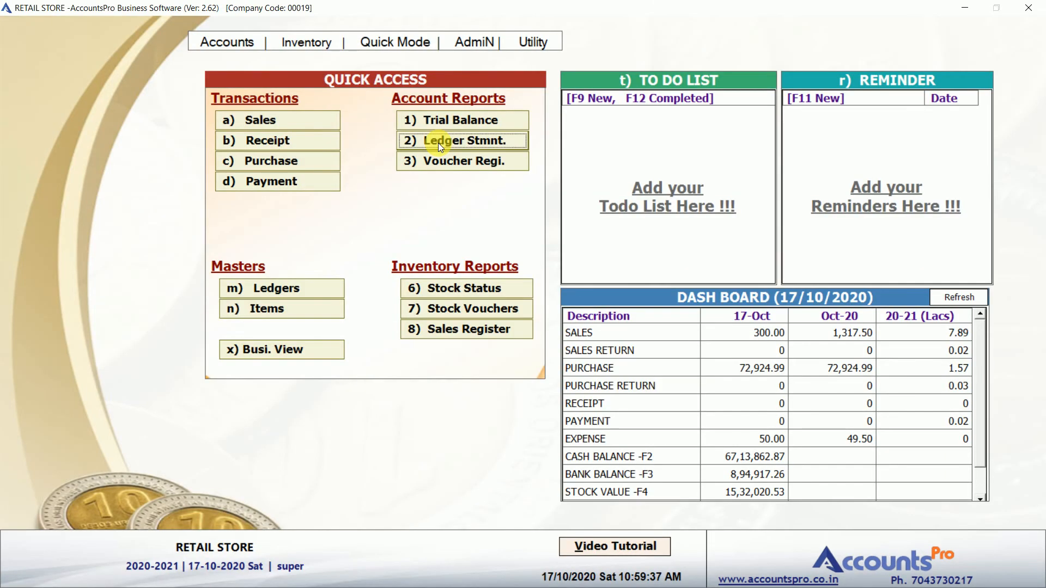
Start a receipt voucher that credits SHYAM TRADERS with 250, leaving the remark blank.
click(264, 142)
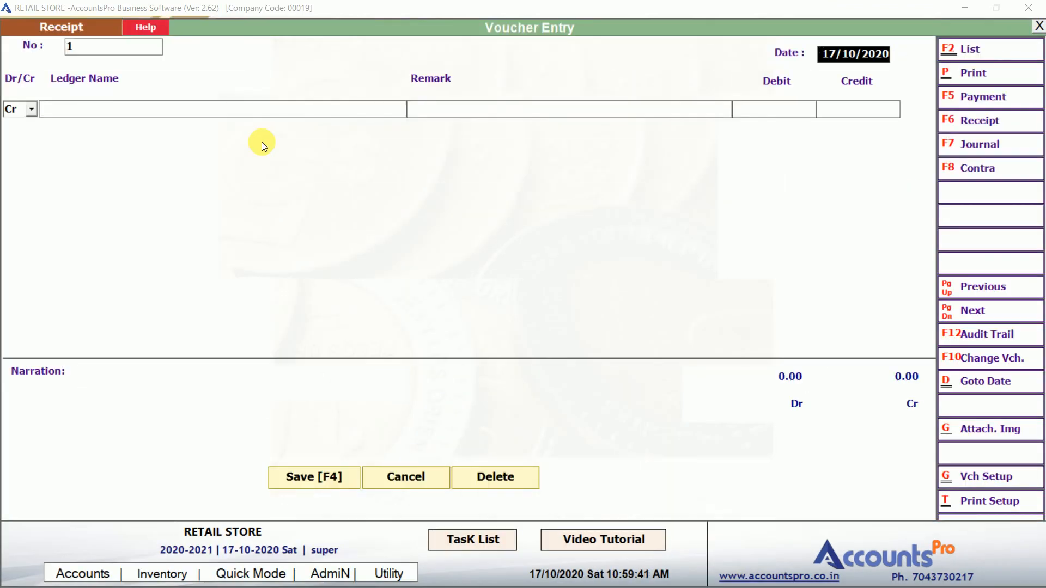
key(Return)
key(Return)
text(SHYA)
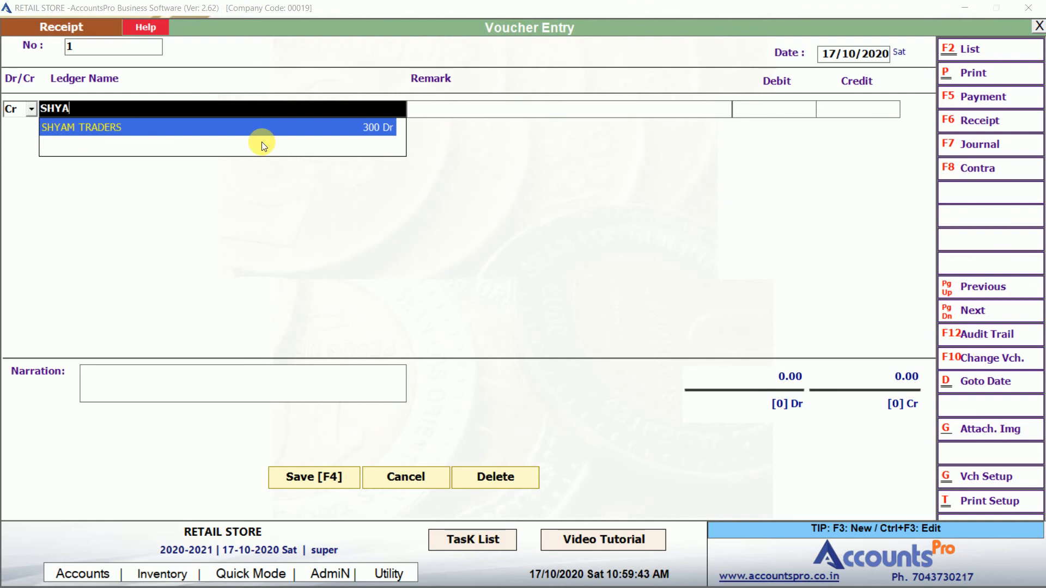
key(Return)
key(Return)
text(250)
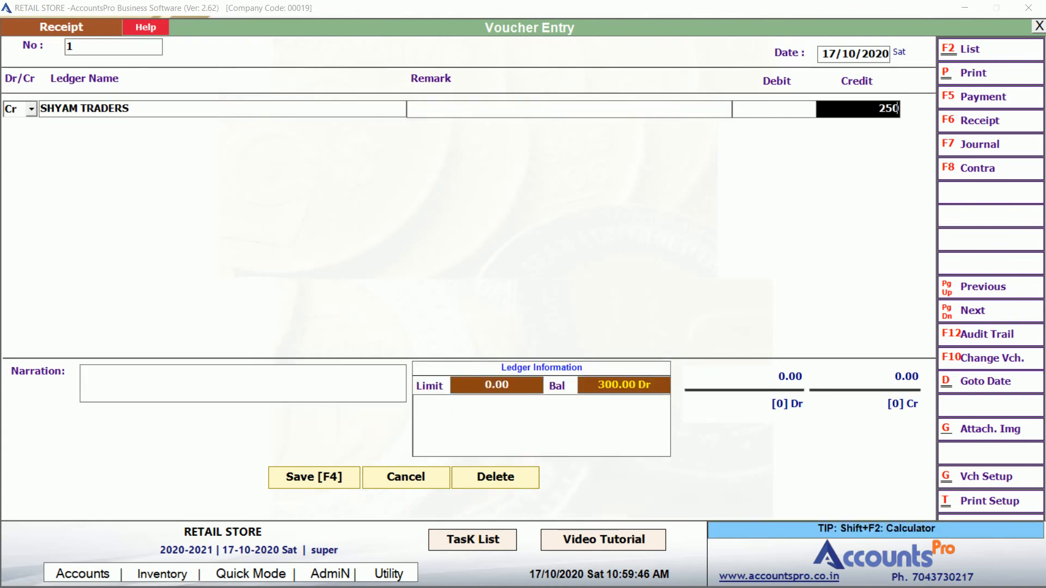
key(Return)
Debit Cash In Hand with 250 and save the receipt voucher without a narration, showing its print preview.
text(CAS)
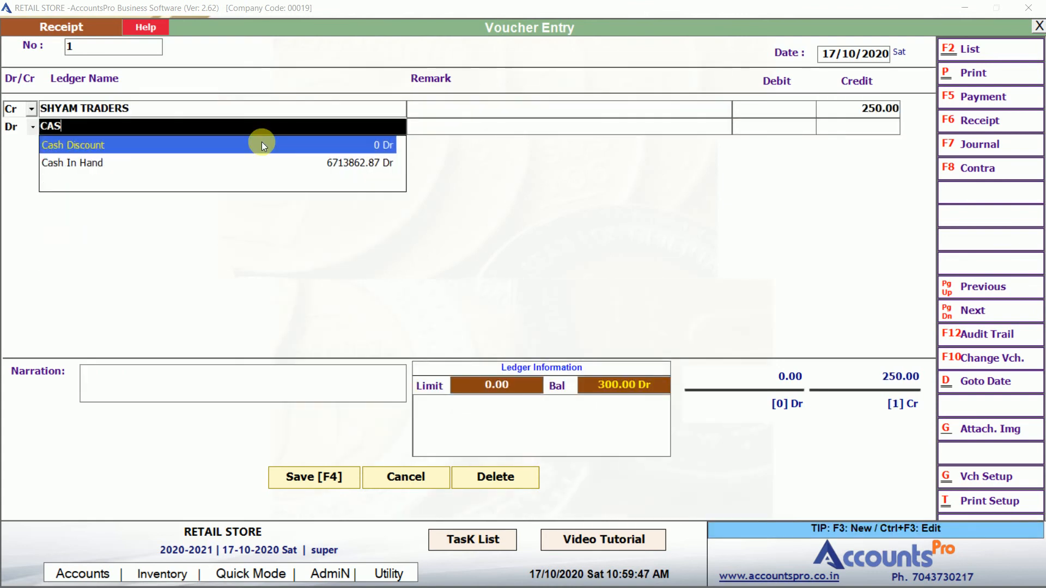
key(Down)
key(Return)
key(Return)
key(Return)
key(Return)
key(Return)
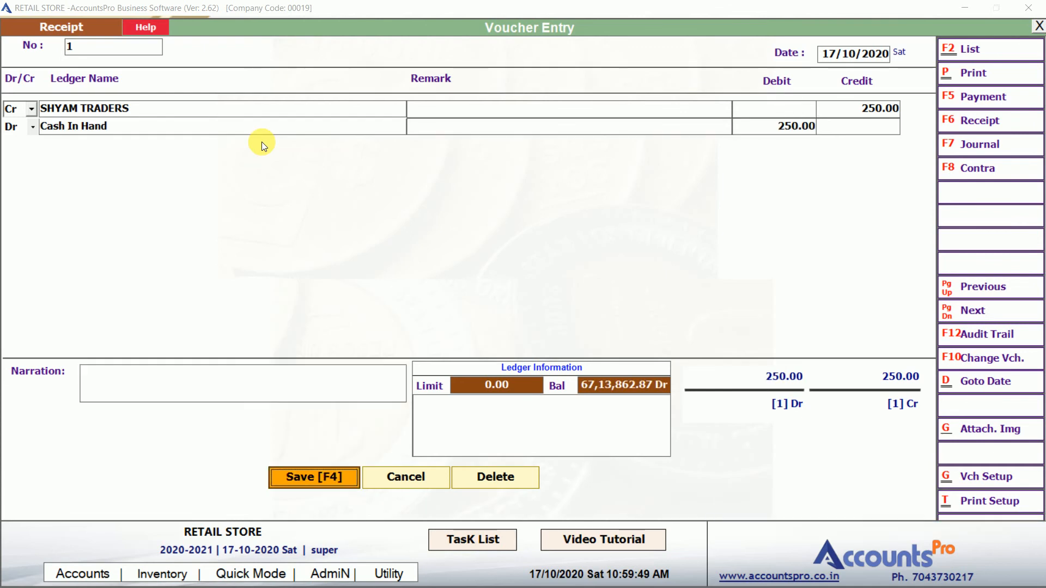
key(Return)
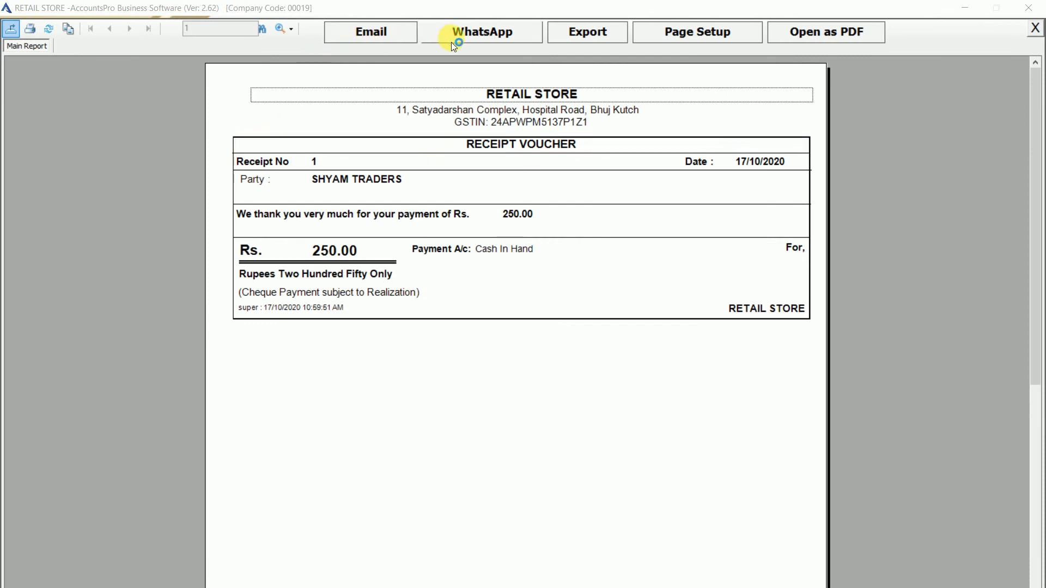
Examine the receipt voucher preview, and close it along with receipt entry.
click(504, 150)
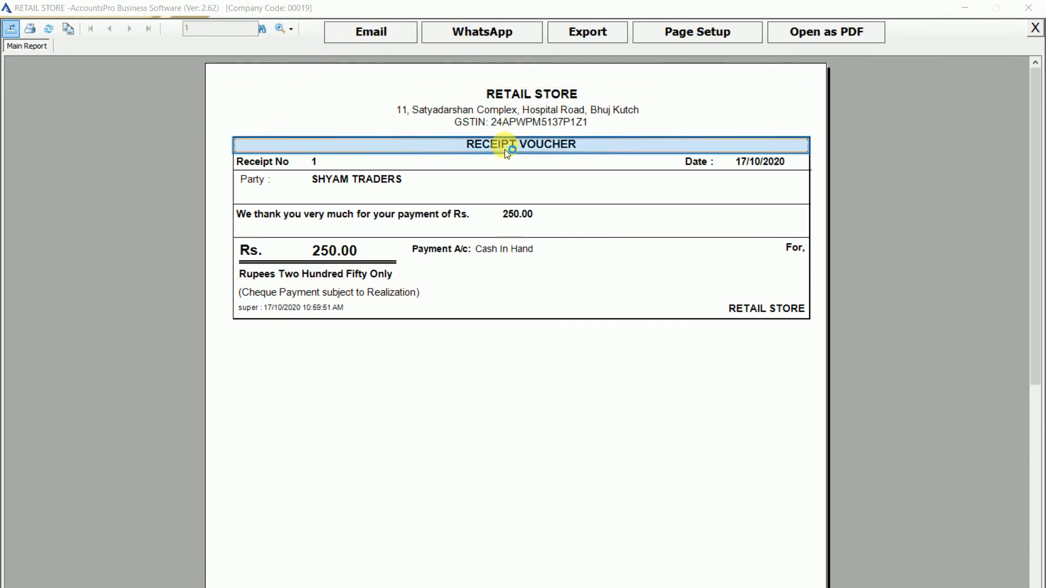
click(476, 269)
click(401, 295)
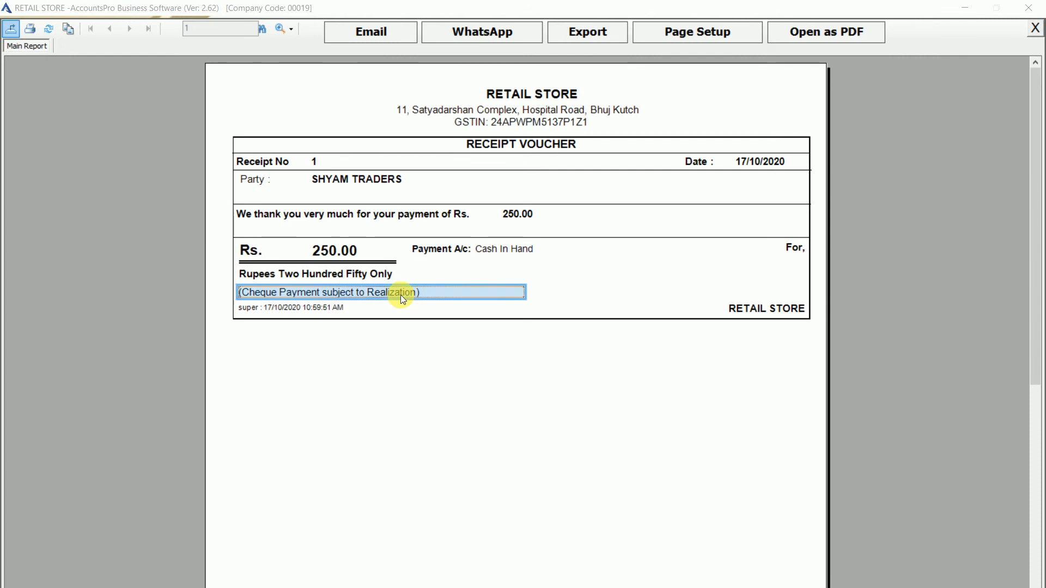
key(Escape)
key(Escape)
key(Return)
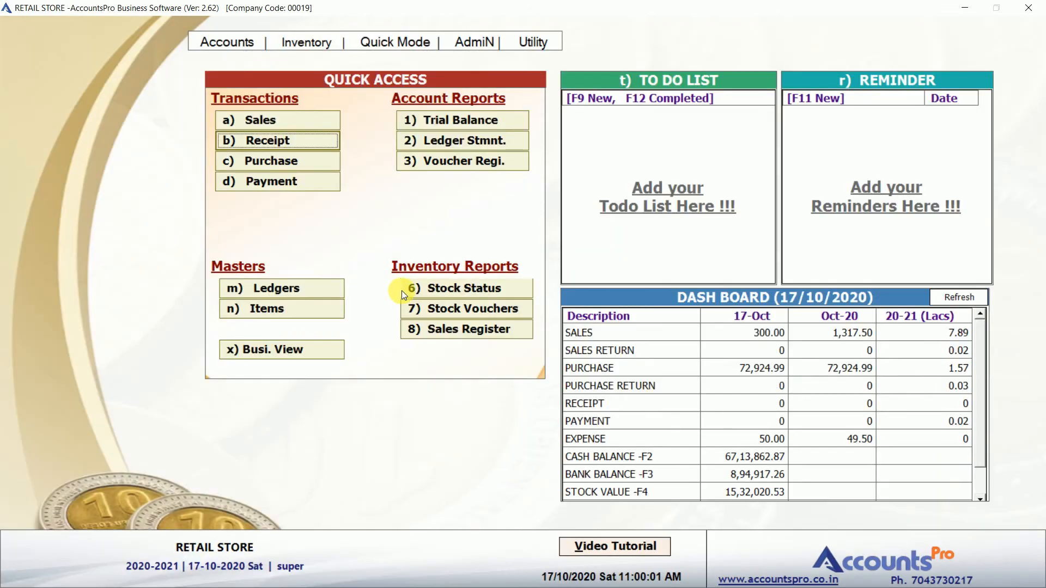
Check the cash receipt entry and remaining balance in the SHYAM TRADERS ledger statement, and close the report.
click(505, 142)
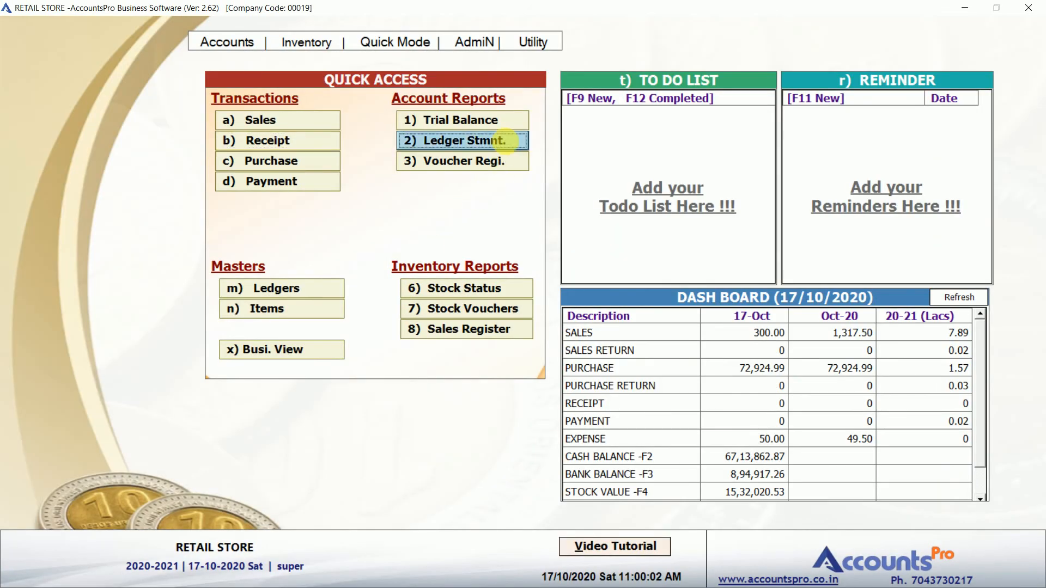
text(SHY)
key(Return)
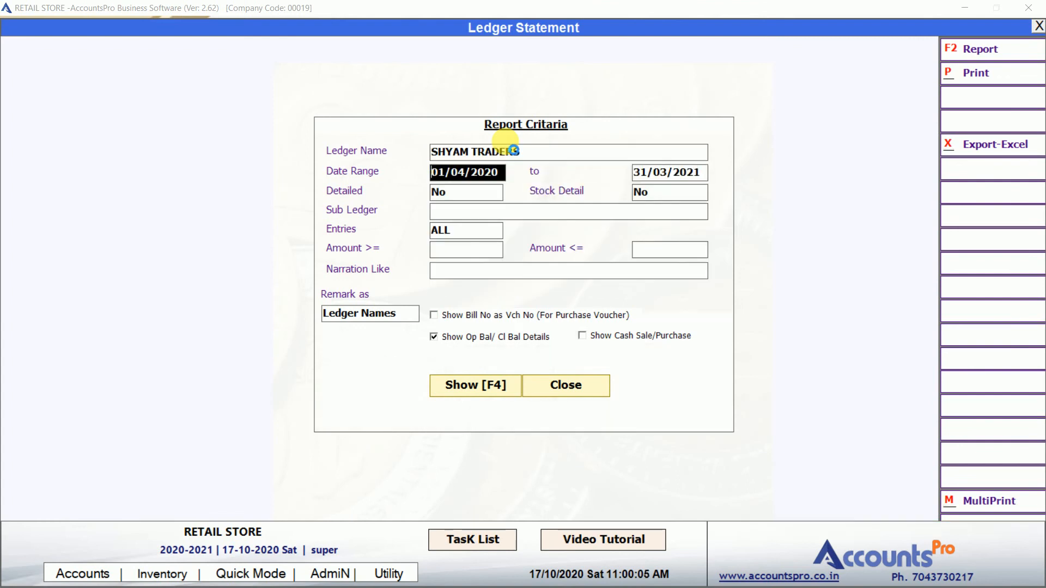
key(F4)
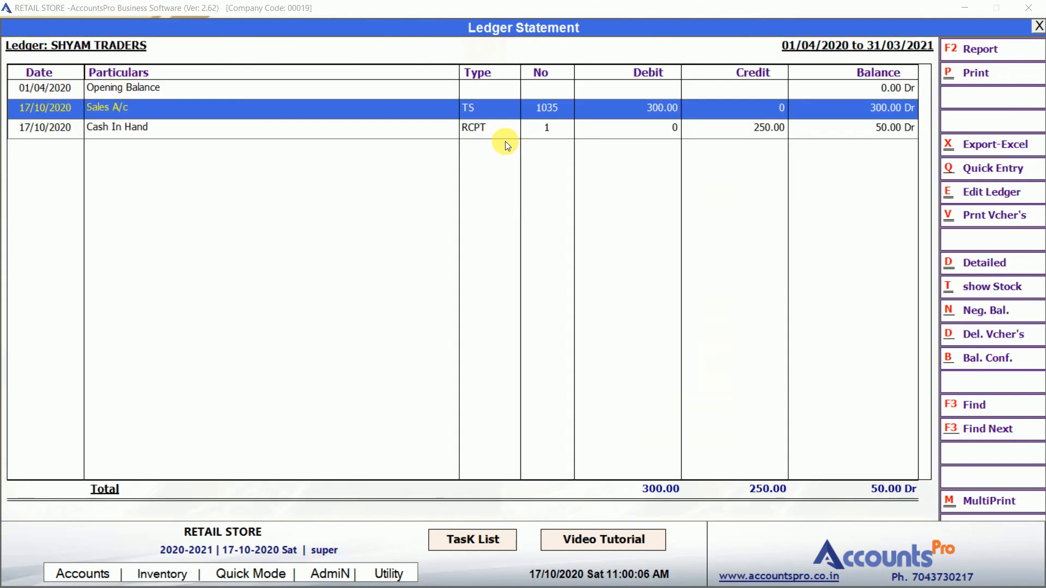
click(846, 128)
key(Escape)
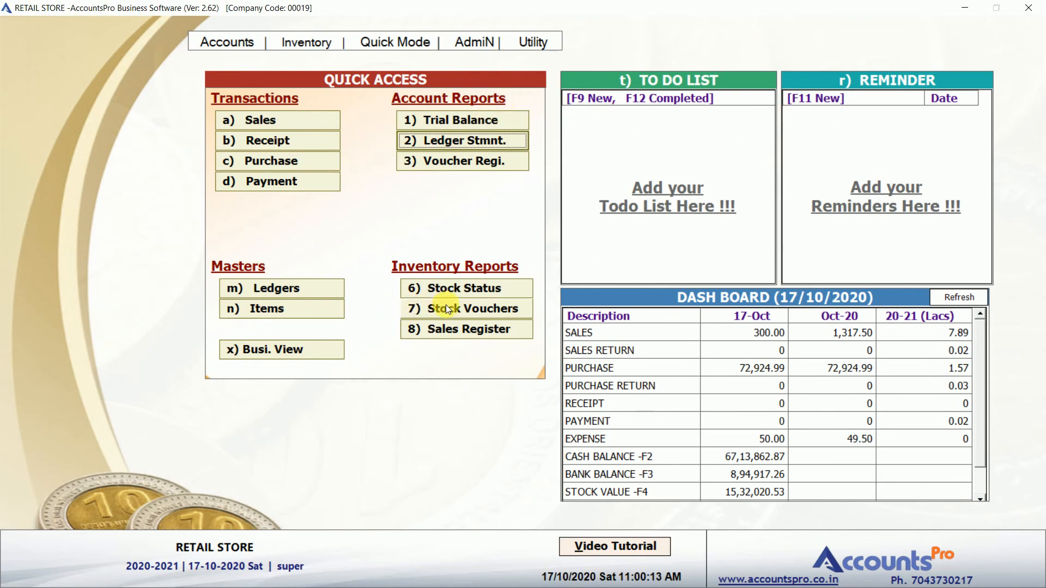
Show the item-group-wise Stock Status report and go through the Anklet and Arm Band groups down to the Backpack group.
click(463, 295)
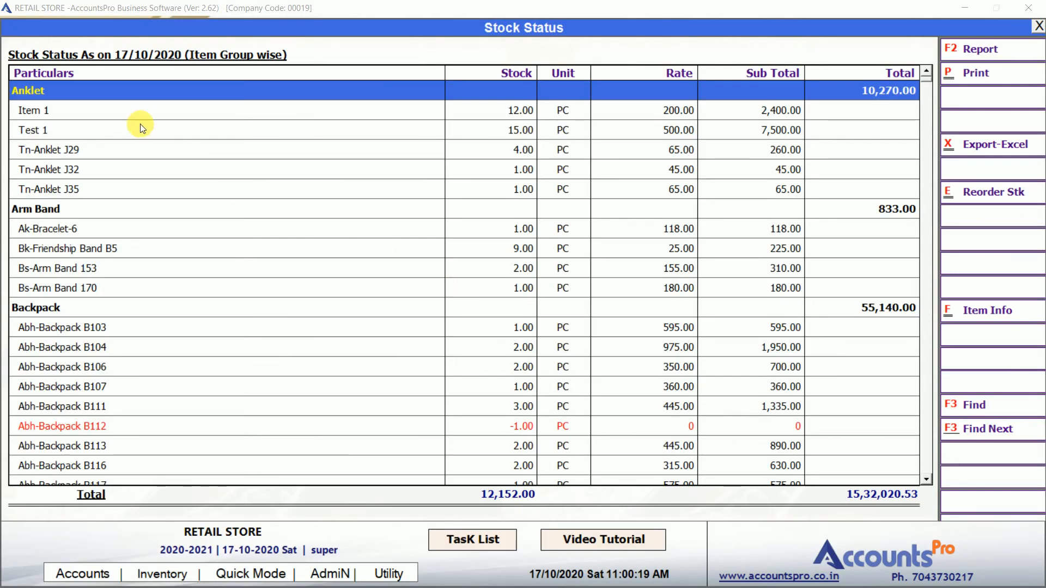
click(134, 128)
key(Down)
key(Down)
key(Down)
key(Down)
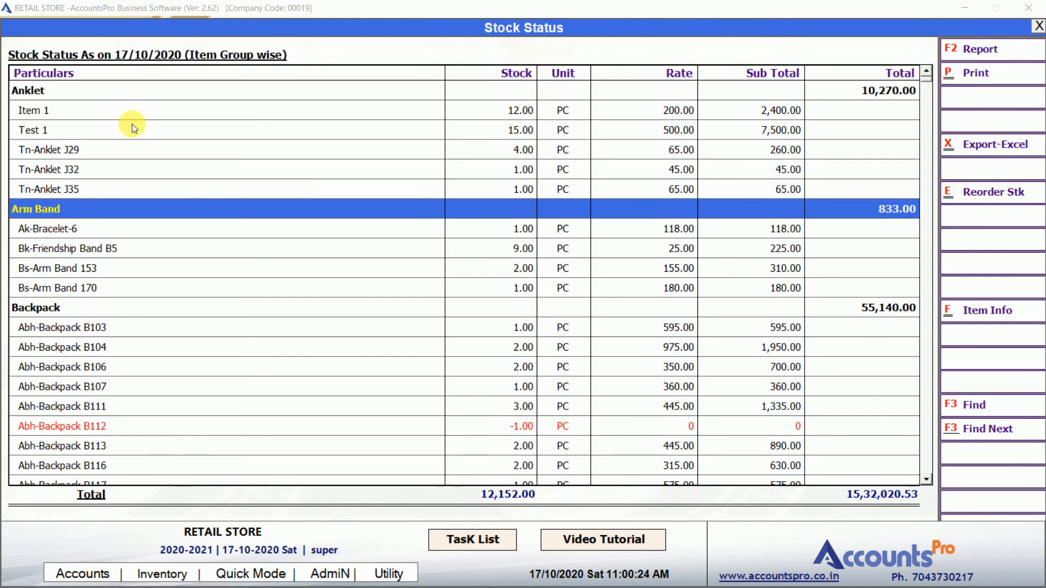
key(Down)
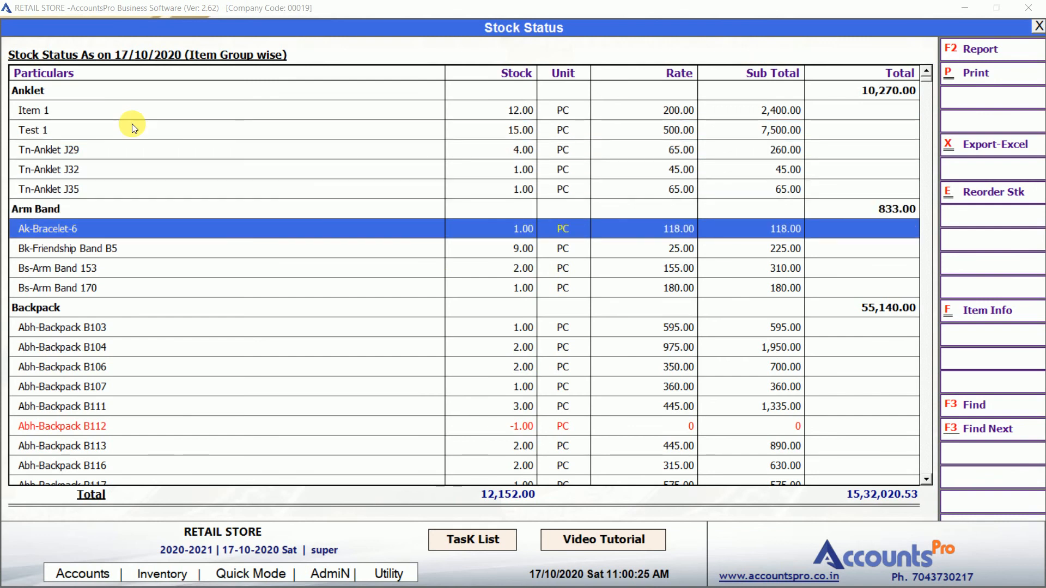
key(Down)
key(Down)
key(Down)
key(Down)
key(Down)
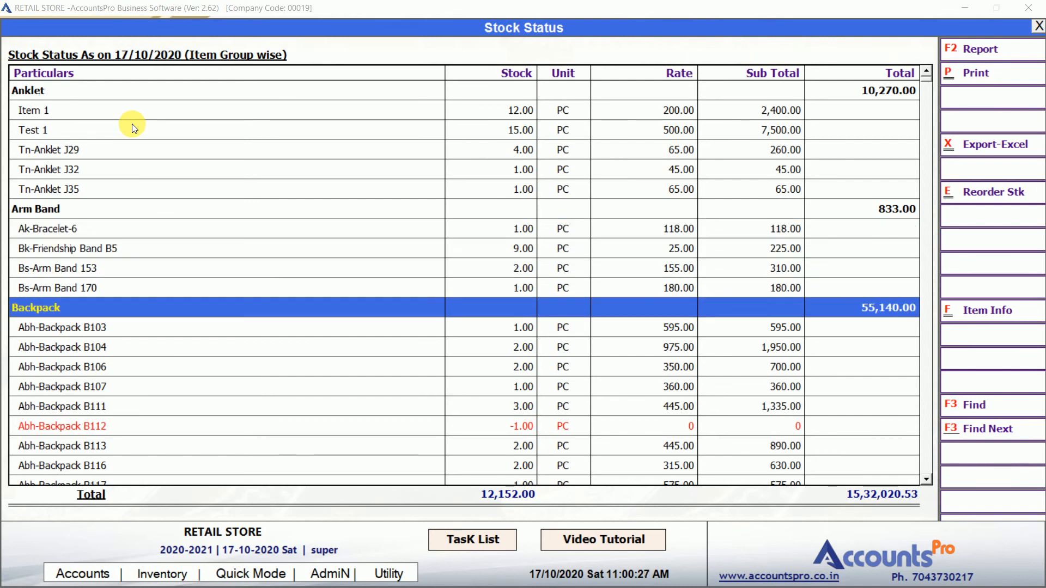
Examine the Backpack items, including the negative stock of Abh-Backpack B112, and the Backpack group's total.
click(90, 433)
key(Up)
key(Up)
key(Up)
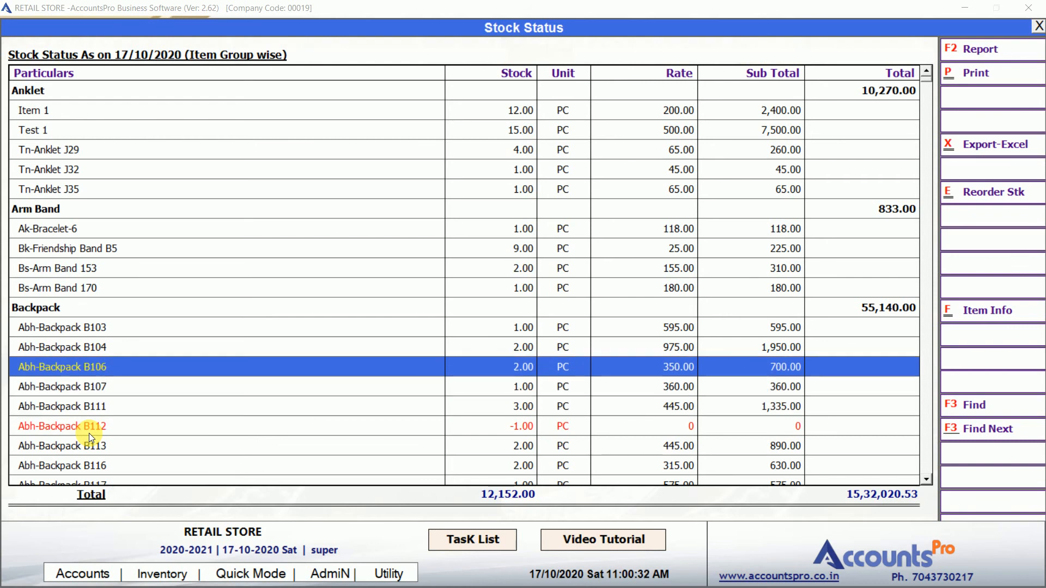
scroll(304, 360, down, 4)
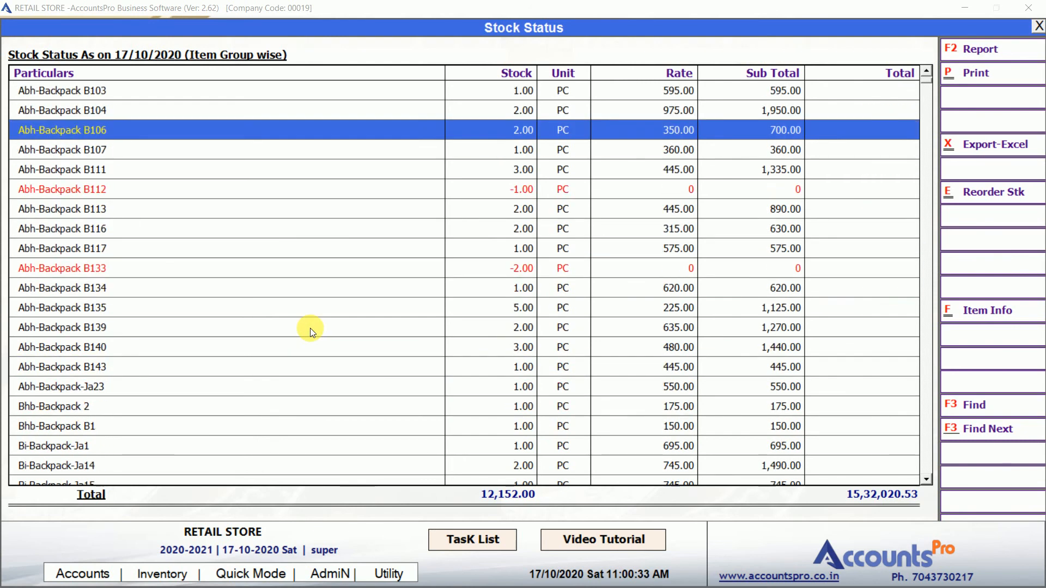
scroll(309, 328, up, 4)
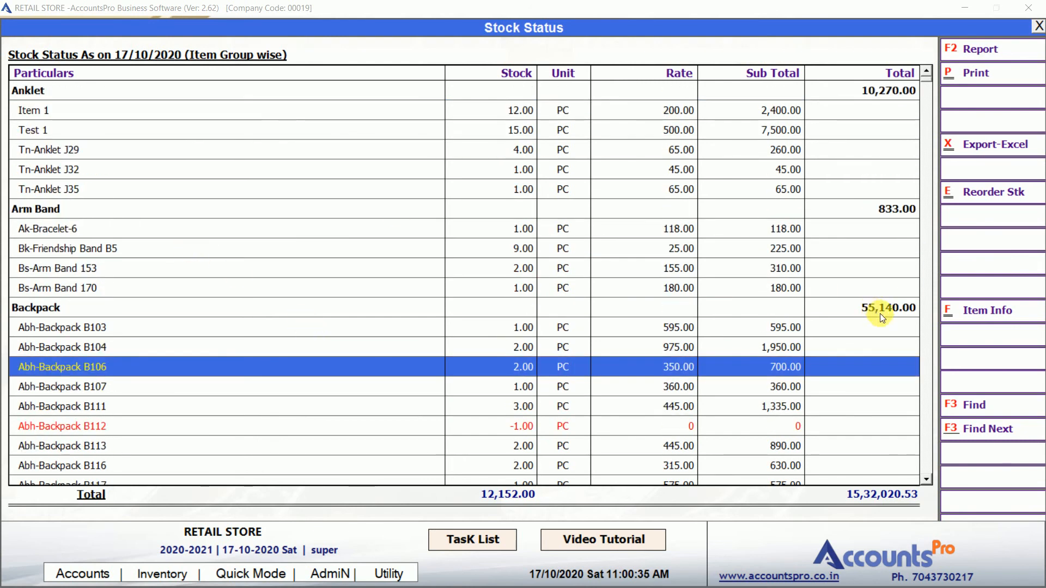
Search the Stock Status report for 550 and step through the next matching items.
click(980, 409)
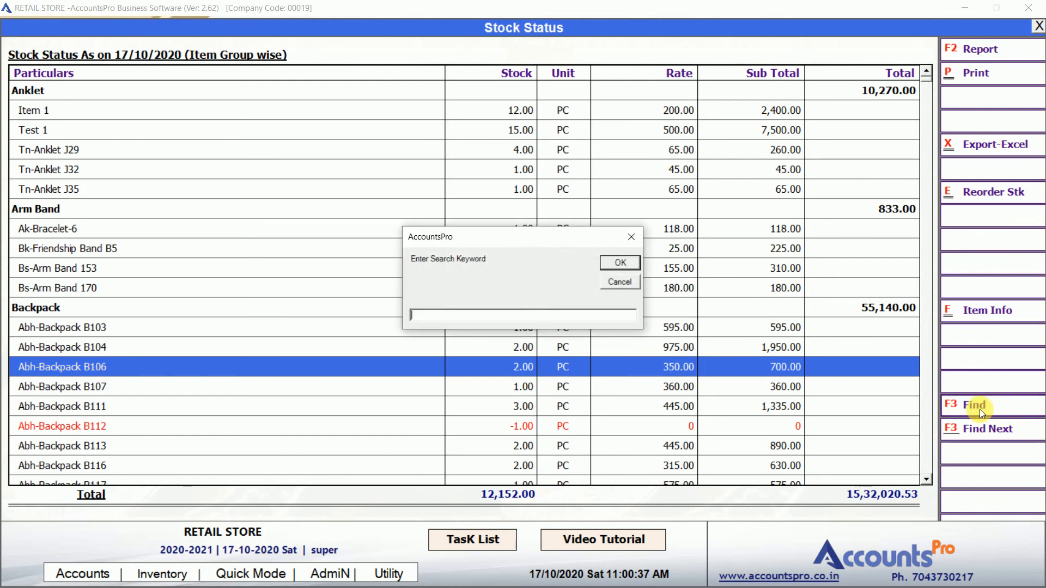
text(ja23)
key(Return)
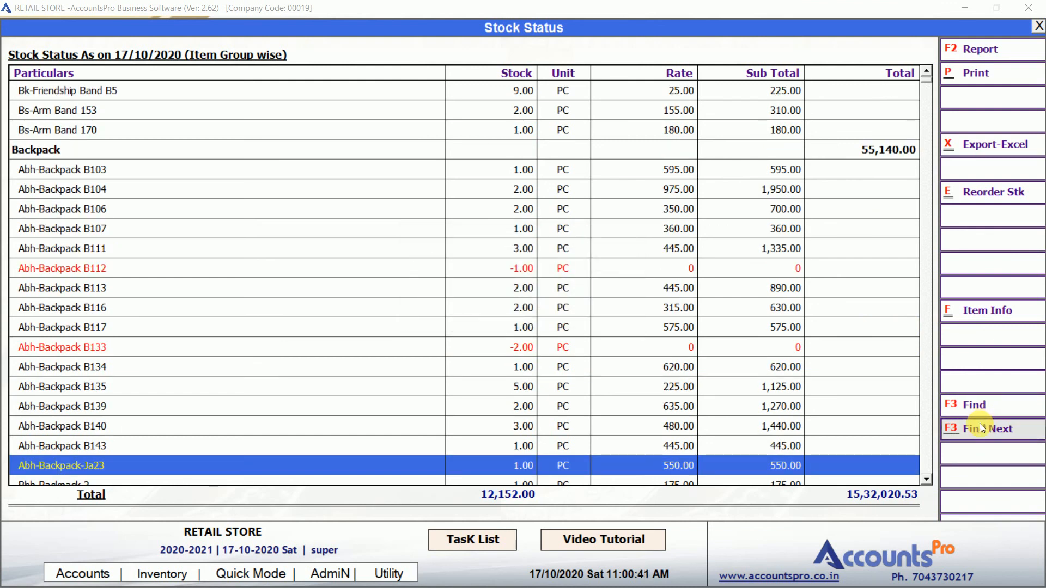
click(980, 423)
click(980, 423)
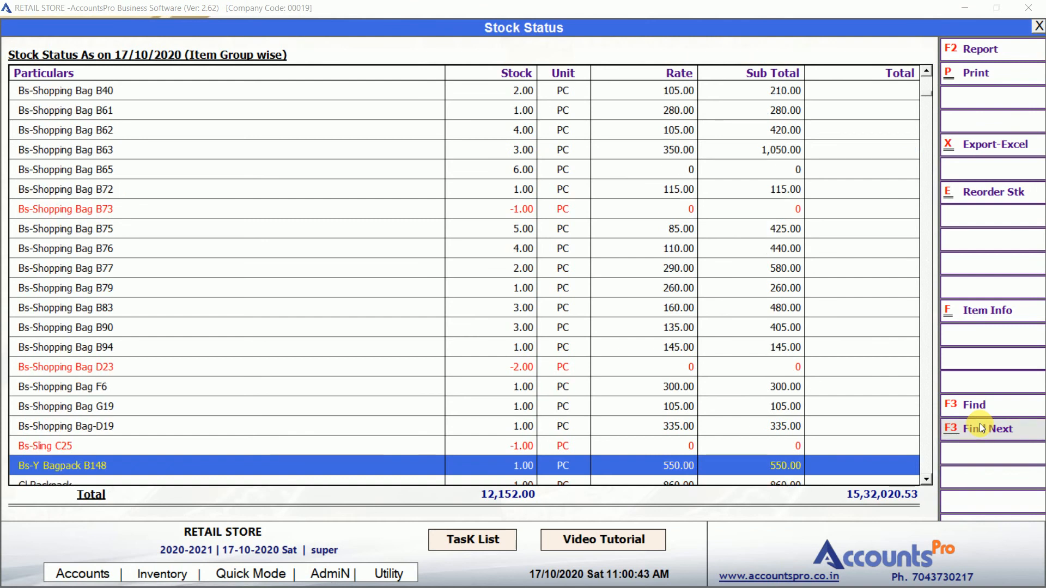
click(979, 424)
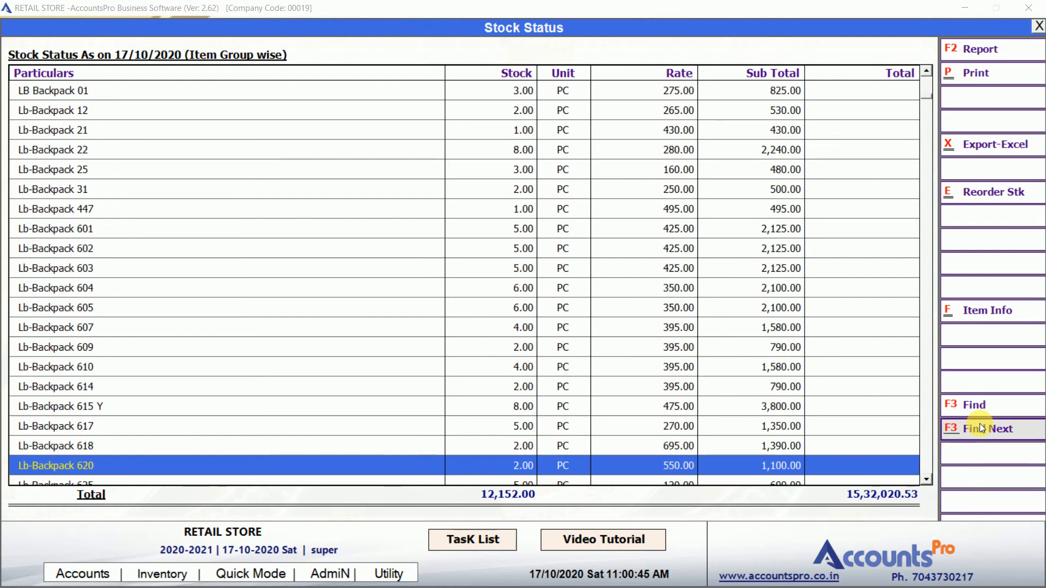
click(980, 423)
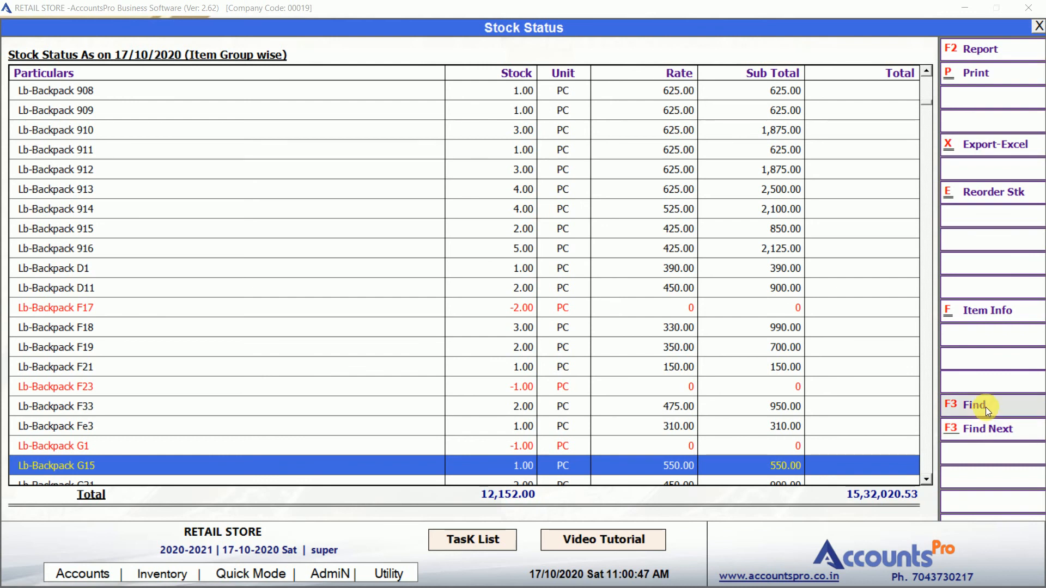
Search the Stock Status report for 550 LOT and select the 550 LOTUS item.
click(986, 406)
text(550 LOT)
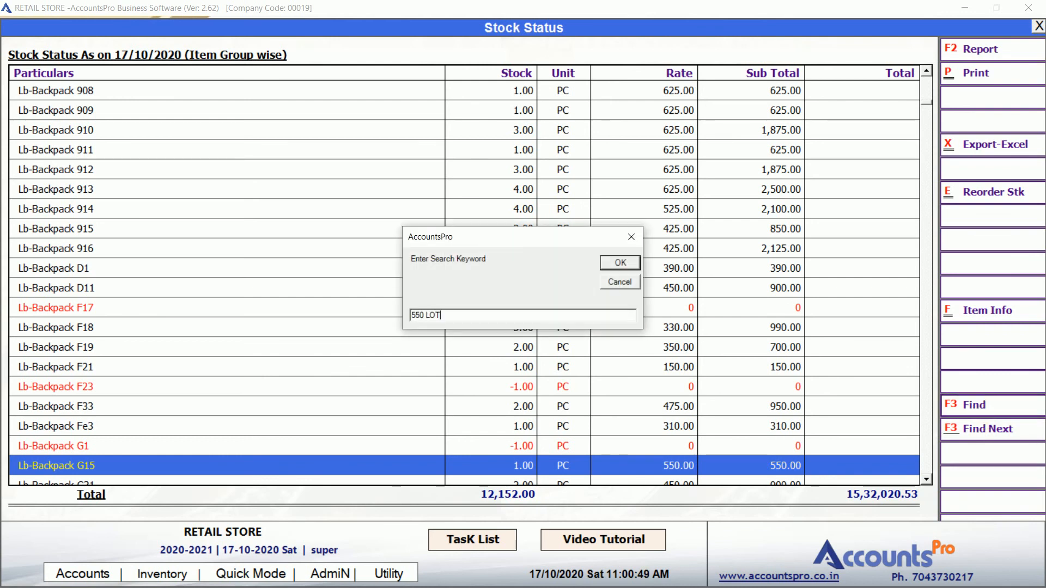
key(Return)
key(Down)
key(Up)
key(Down)
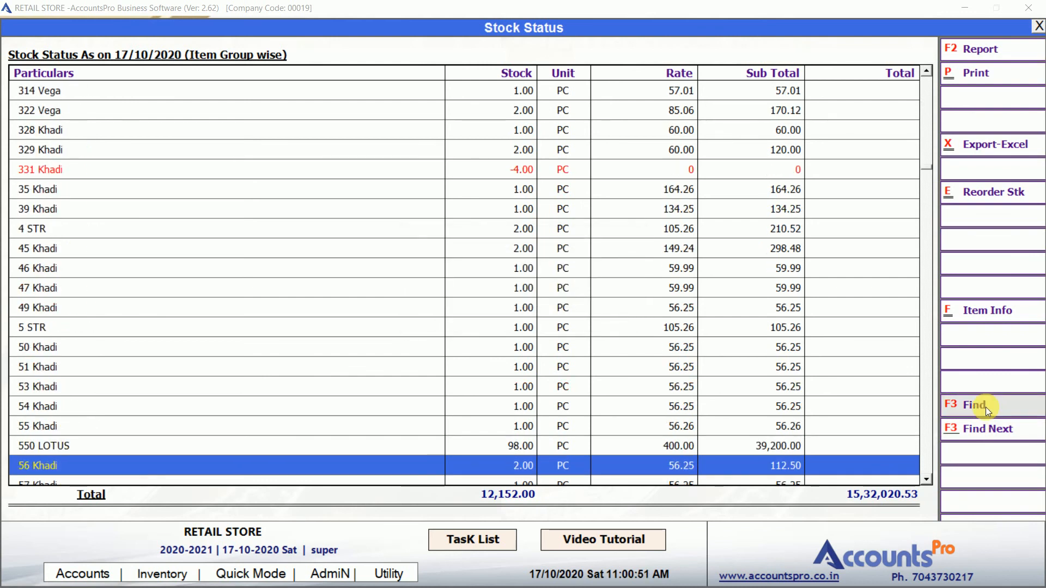
key(Down)
key(Up)
key(Up)
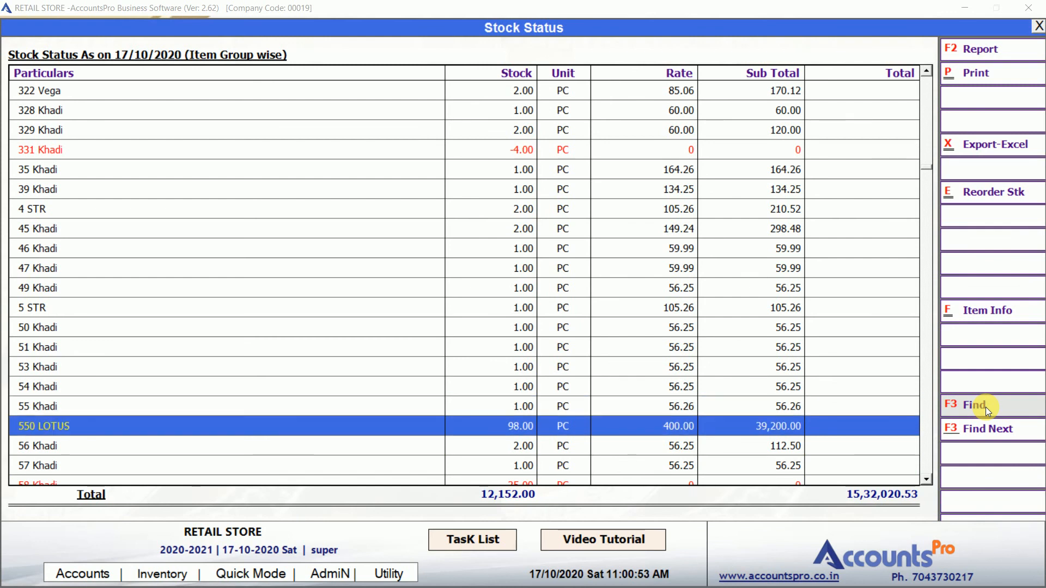
Open the monthly stock summary of 550 LOTUS and check its October-20 inward and outward quantities.
click(648, 426)
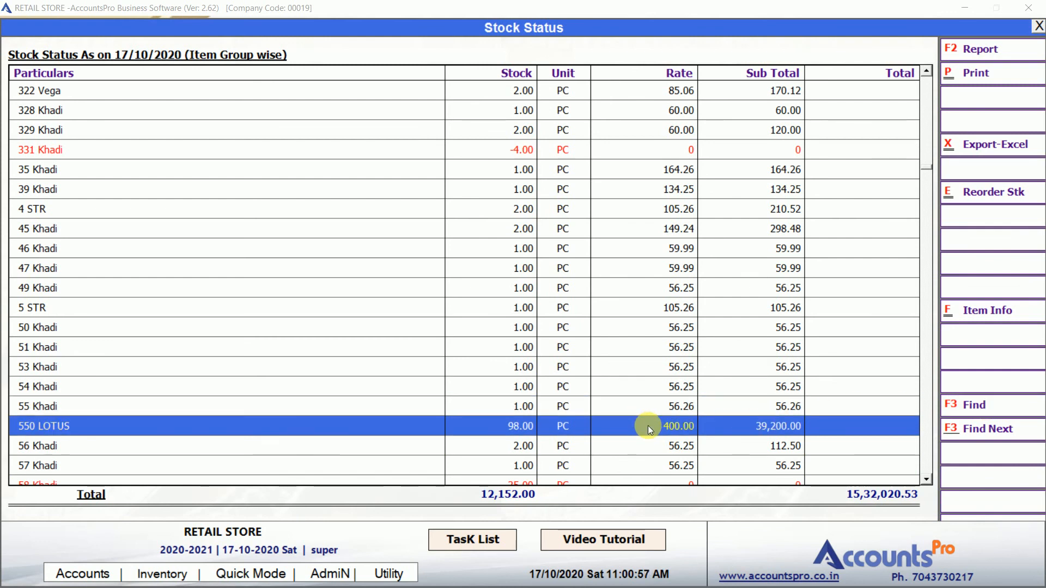
key(Return)
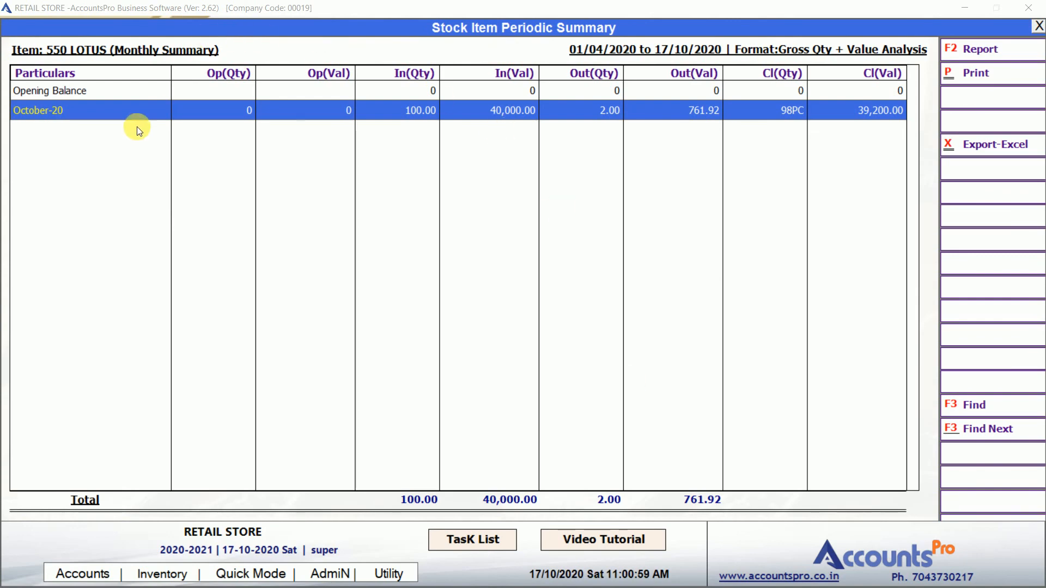
key(Right)
key(Right)
key(Right)
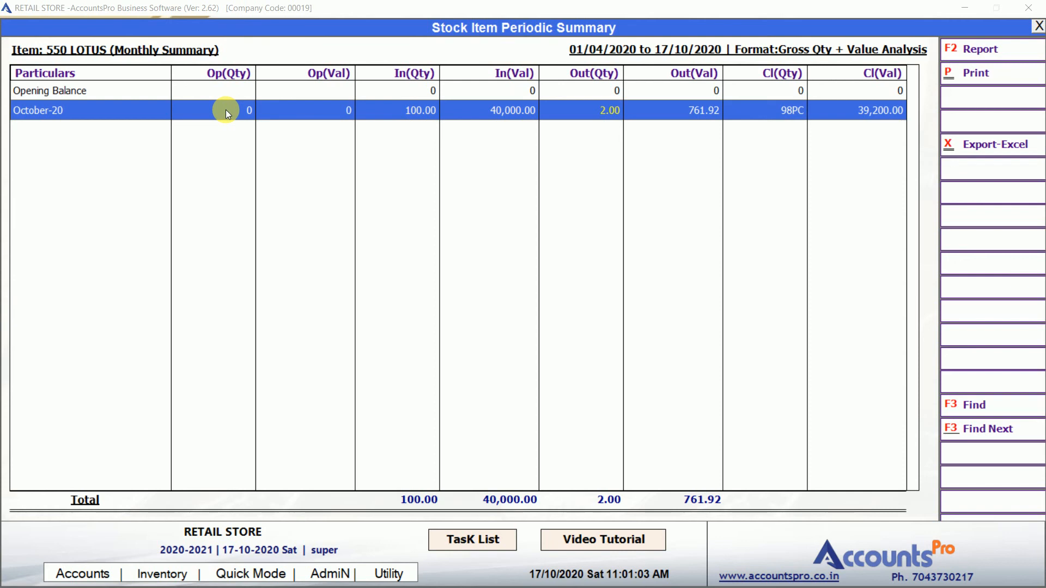
Open the October-20 stock vouchers of 550 LOTUS and go through the purchase and sales entries to SHYAM TRADERS.
double_click(226, 109)
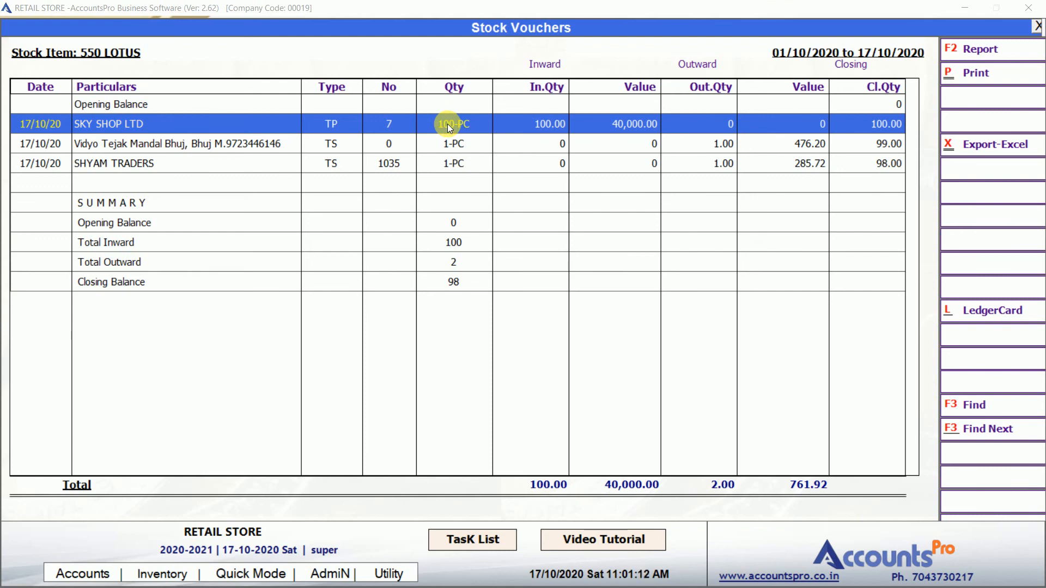
key(Down)
key(Down)
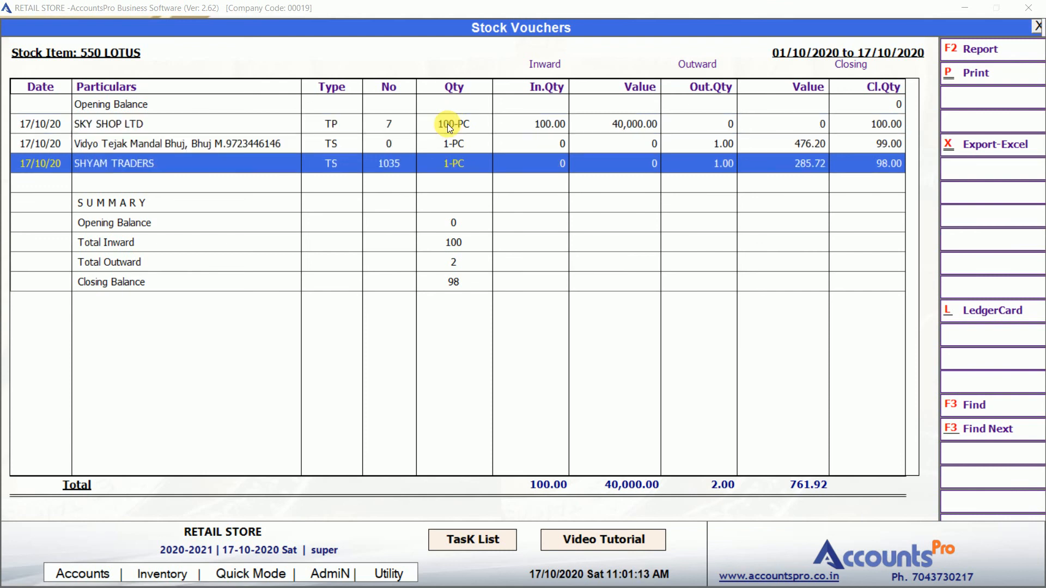
key(Down)
key(Up)
Open the SHYAM TRADERS sales entry, check its audit trail, and close the entry and all stock reports.
key(Return)
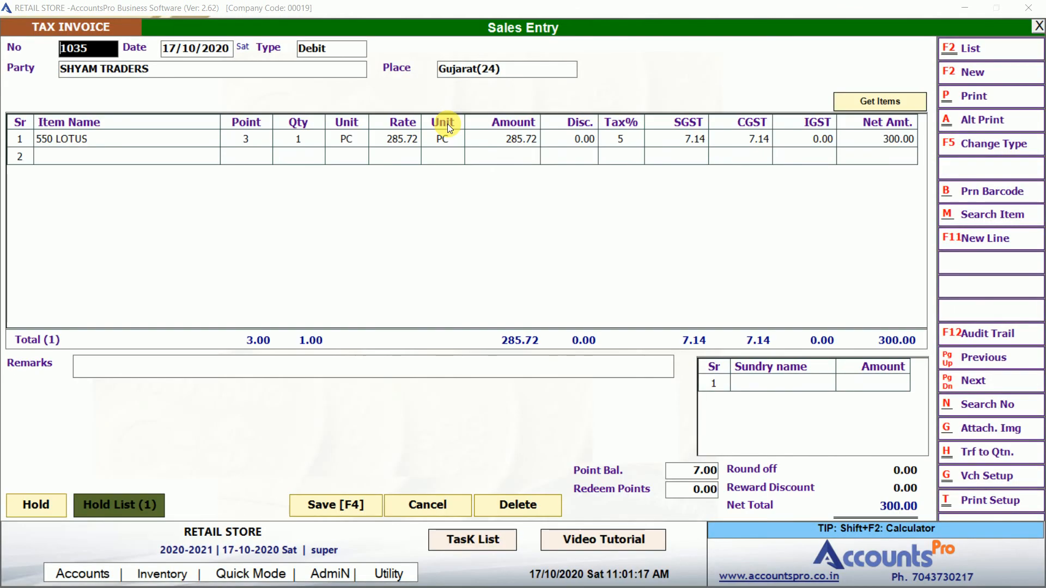
click(971, 338)
key(Escape)
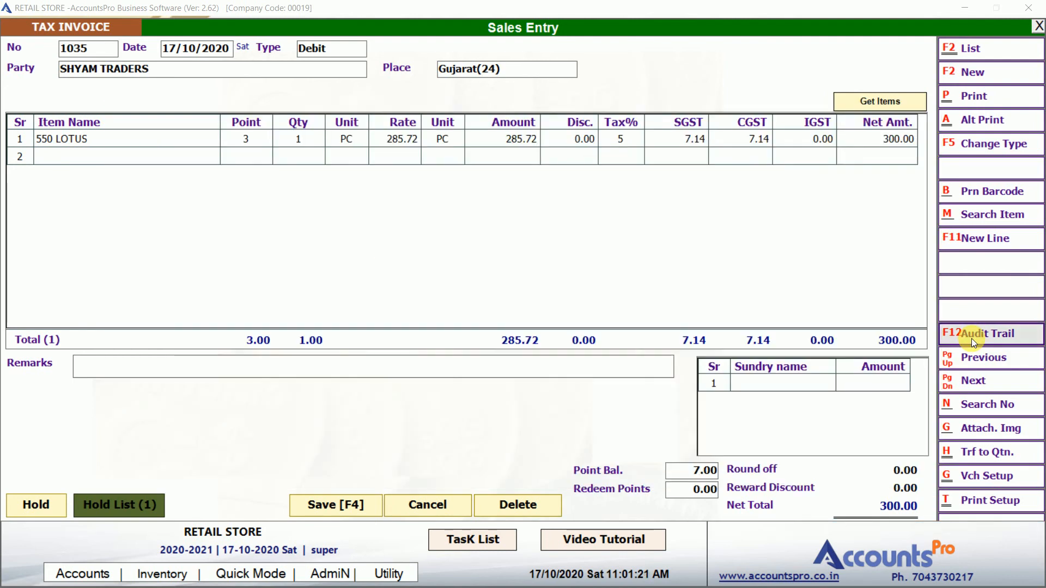
key(Escape)
key(Return)
key(Escape)
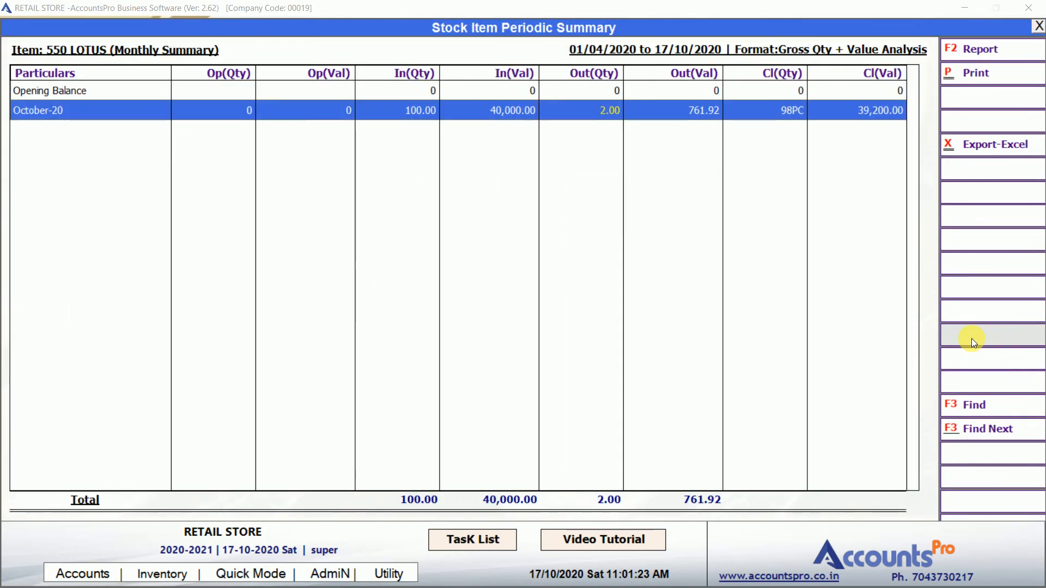
key(Escape)
key(Escape)
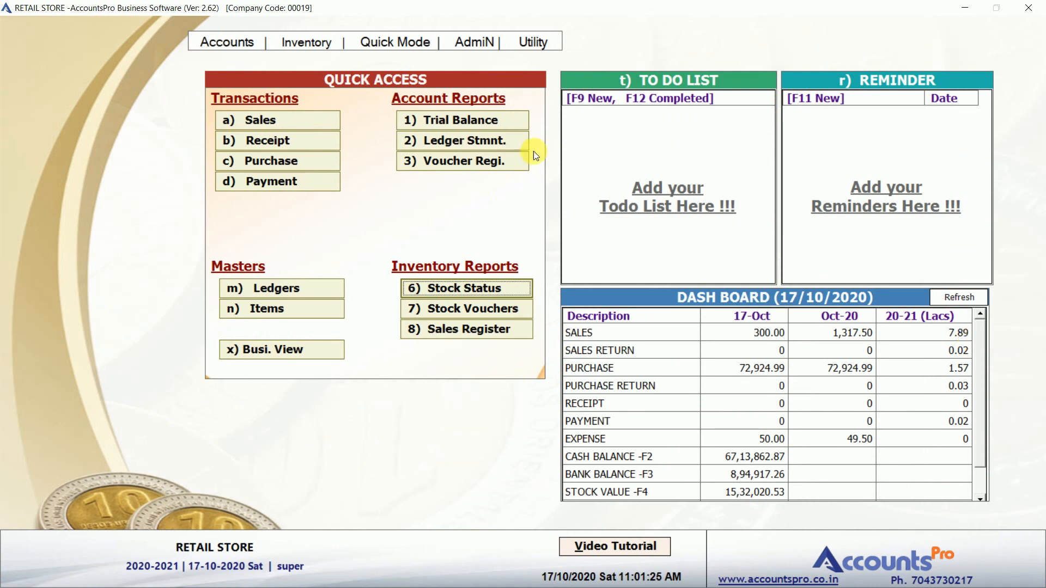
Show the Trial Balance and view the ledger group summary of Bank Accounts.
click(442, 121)
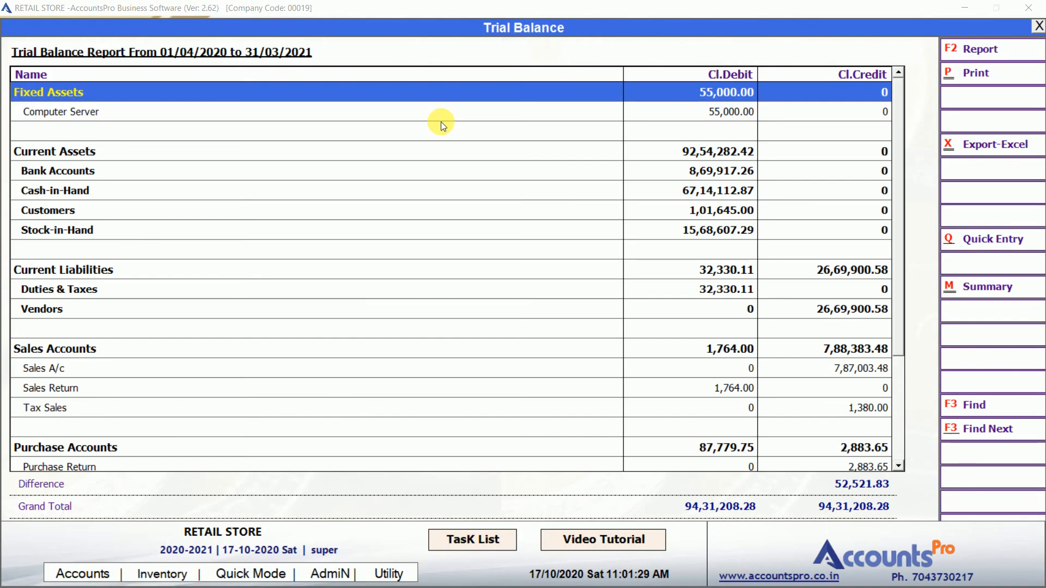
key(Down)
key(Down)
key(Down)
key(Down)
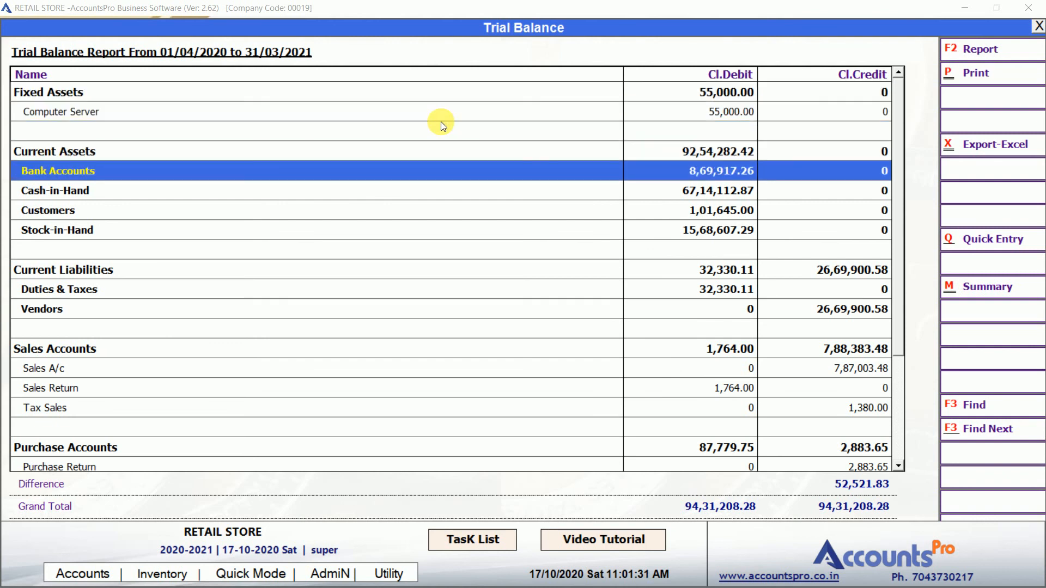
key(Up)
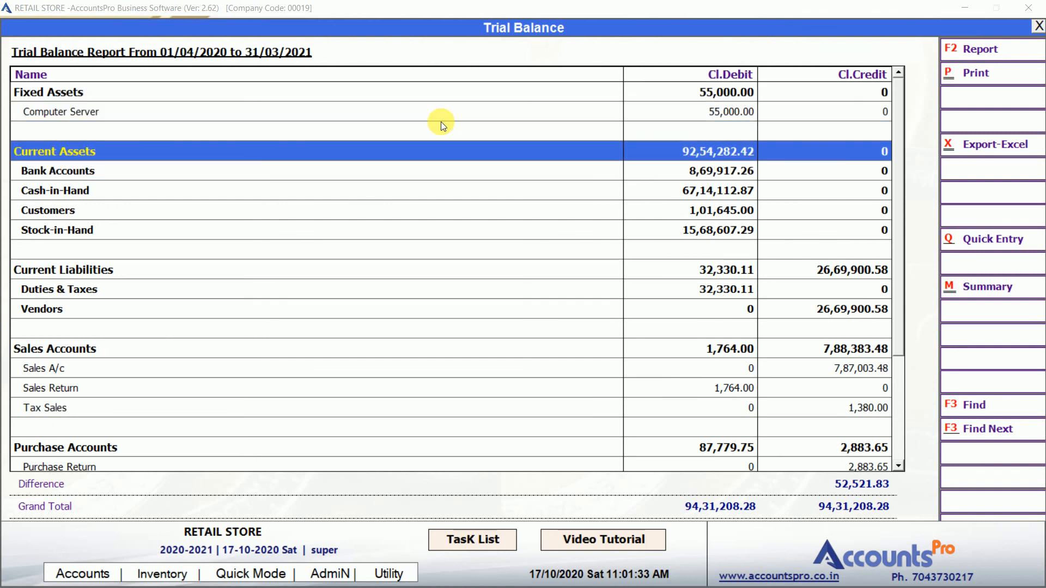
key(Down)
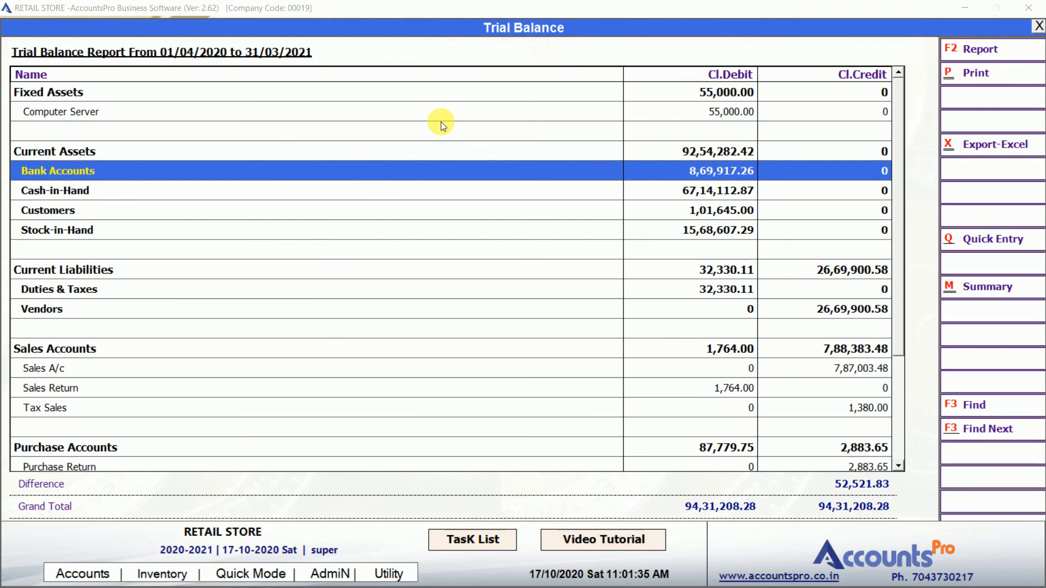
key(Return)
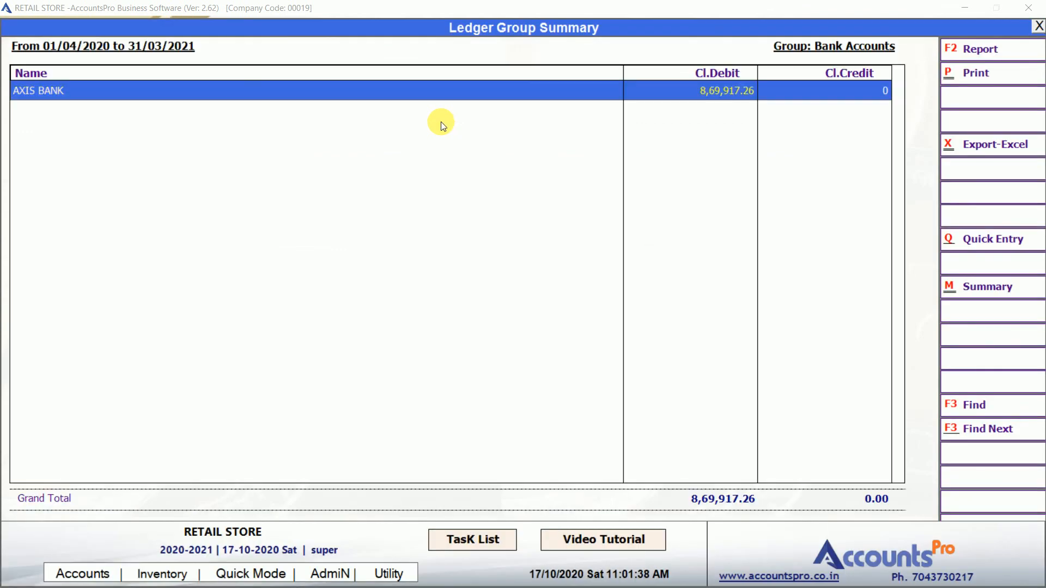
key(Escape)
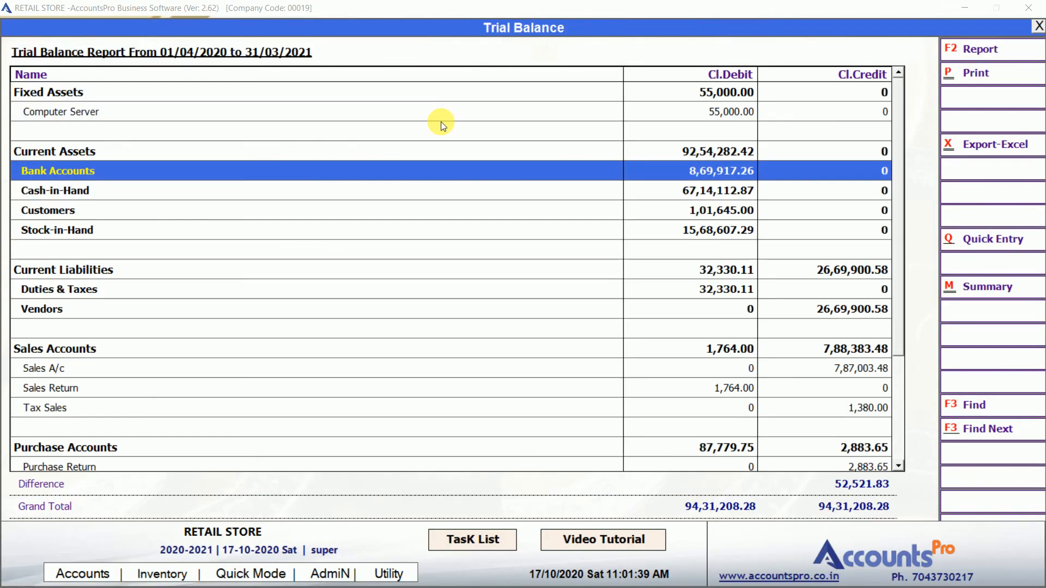
Open the ledger group summary of Customers from the Trial Balance and go through the customer balances.
key(Down)
key(Down)
key(Down)
key(Down)
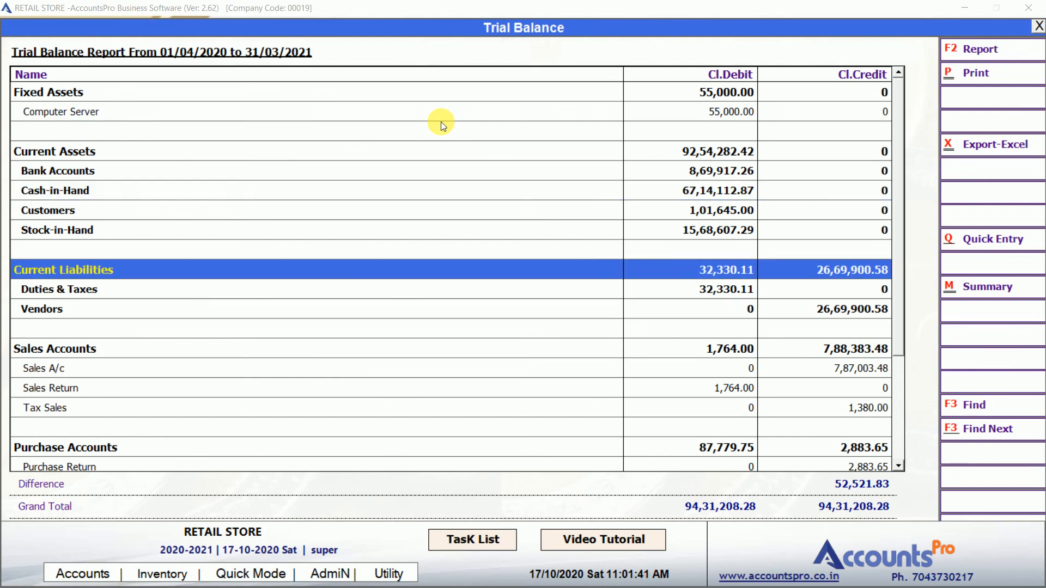
key(Up)
key(Up)
key(Down)
key(Up)
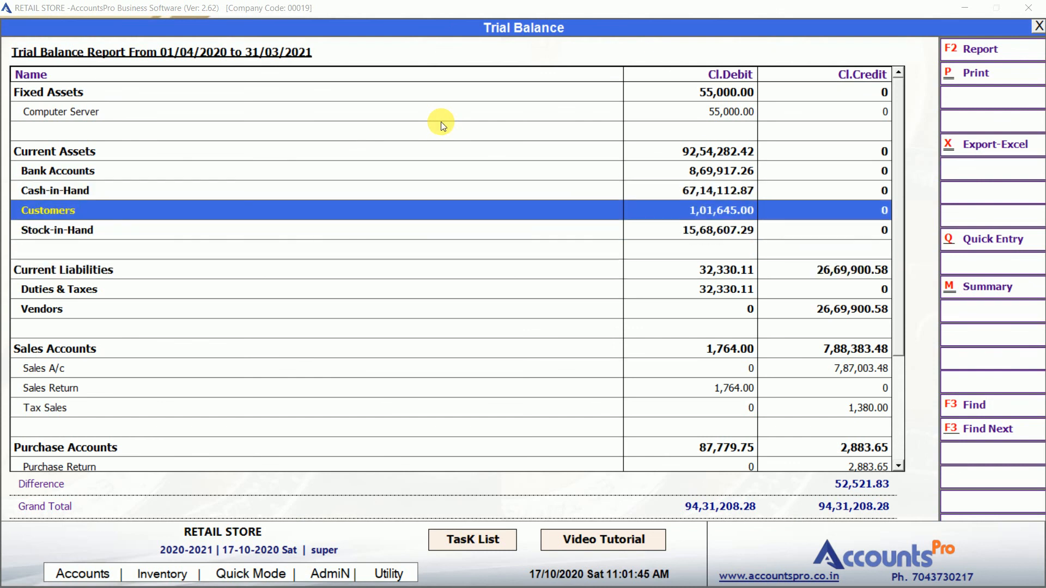
key(Return)
key(Down)
key(Down)
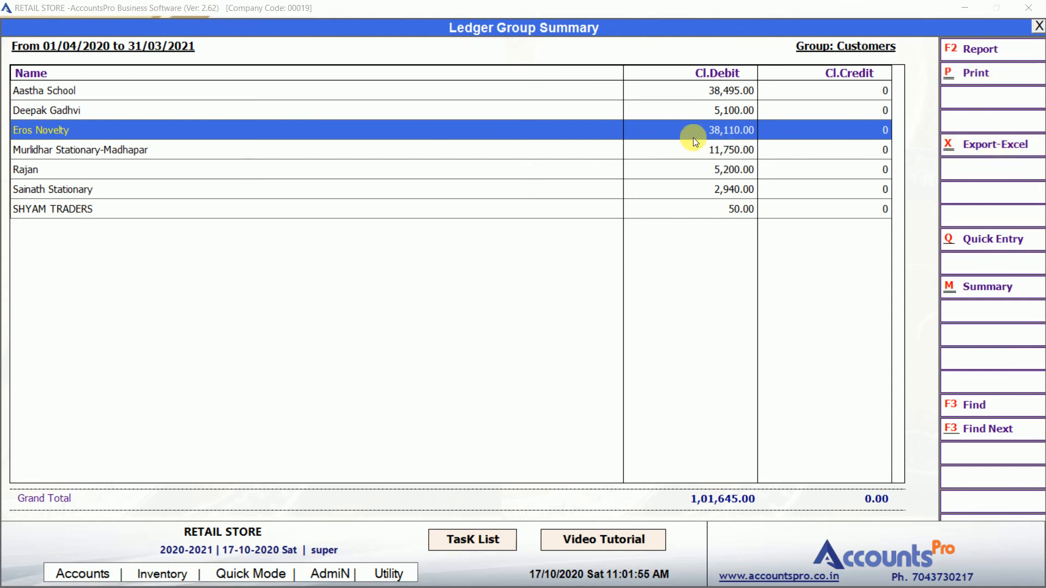
Check the Aastha School balance among the customers, and open the monthly balance report of SHYAM TRADERS.
double_click(721, 98)
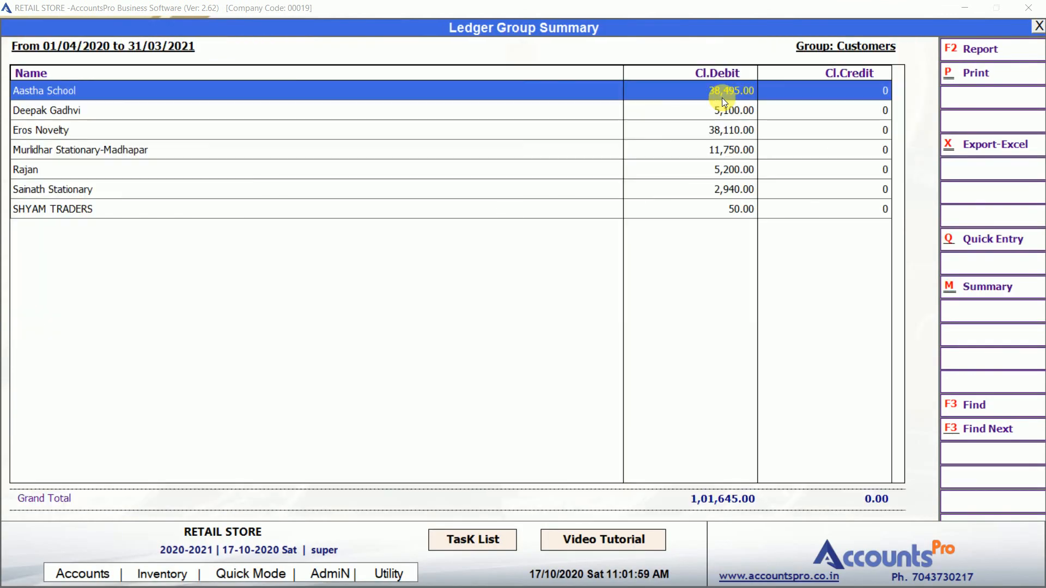
key(Escape)
key(Down)
key(Down)
key(Down)
key(Down)
key(Down)
key(Down)
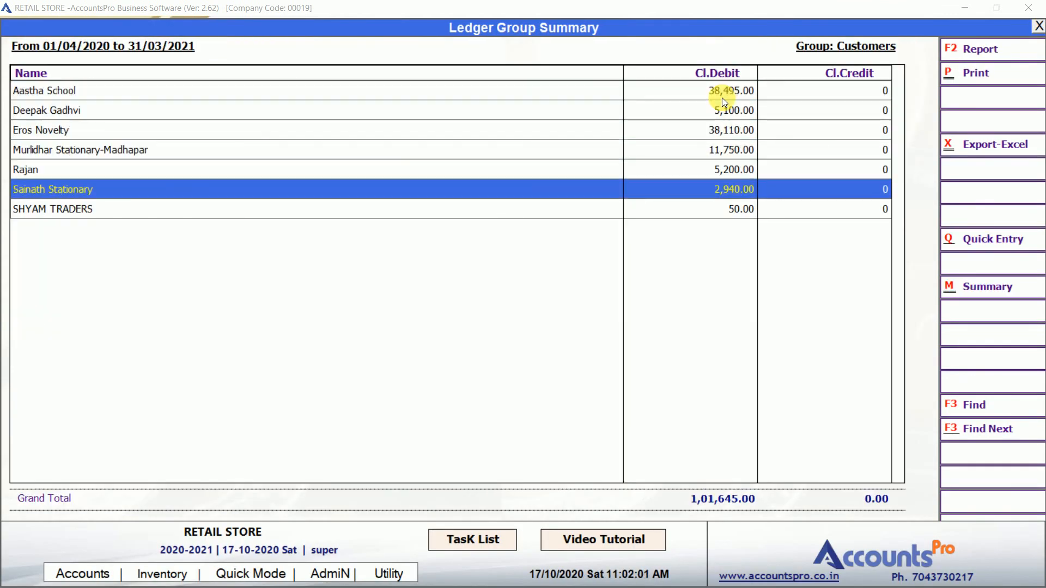
key(Return)
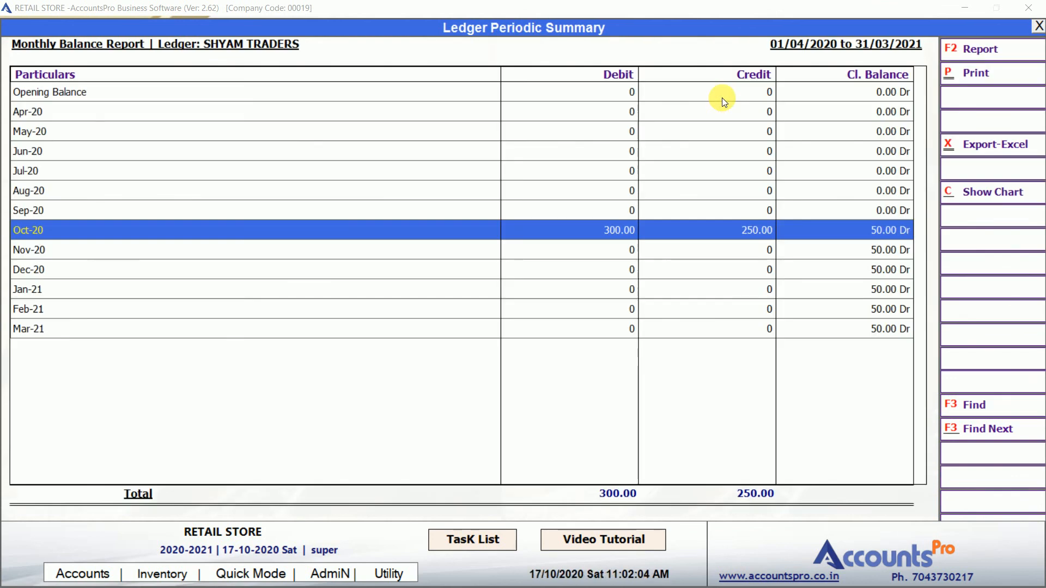
Examine the SHYAM TRADERS ledger statement for Oct-20, and close the ledger reports and Trial Balance.
key(Up)
key(Down)
click(583, 228)
key(Right)
key(Return)
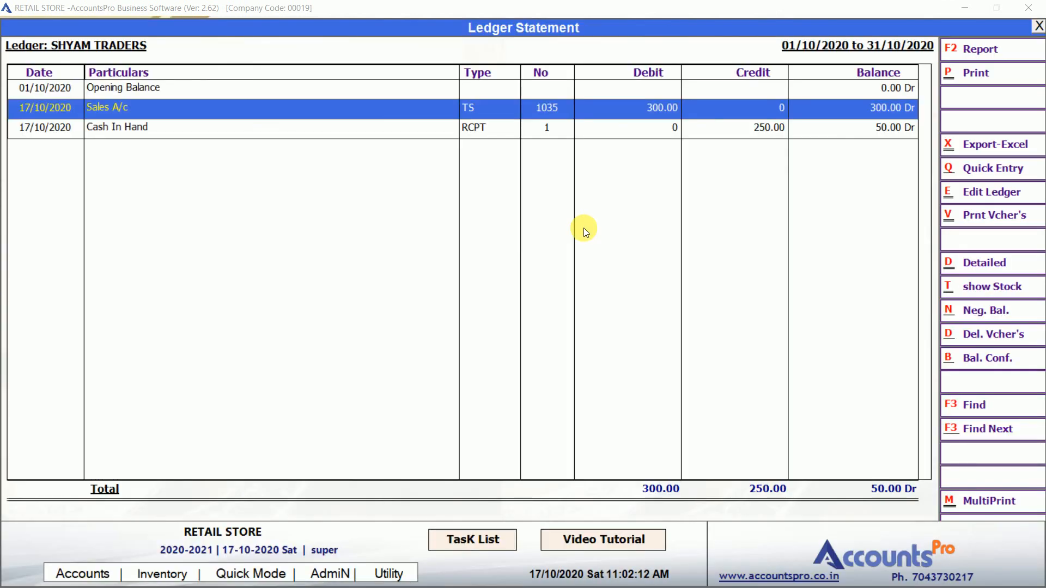
key(Escape)
key(Escape)
key(Escape)
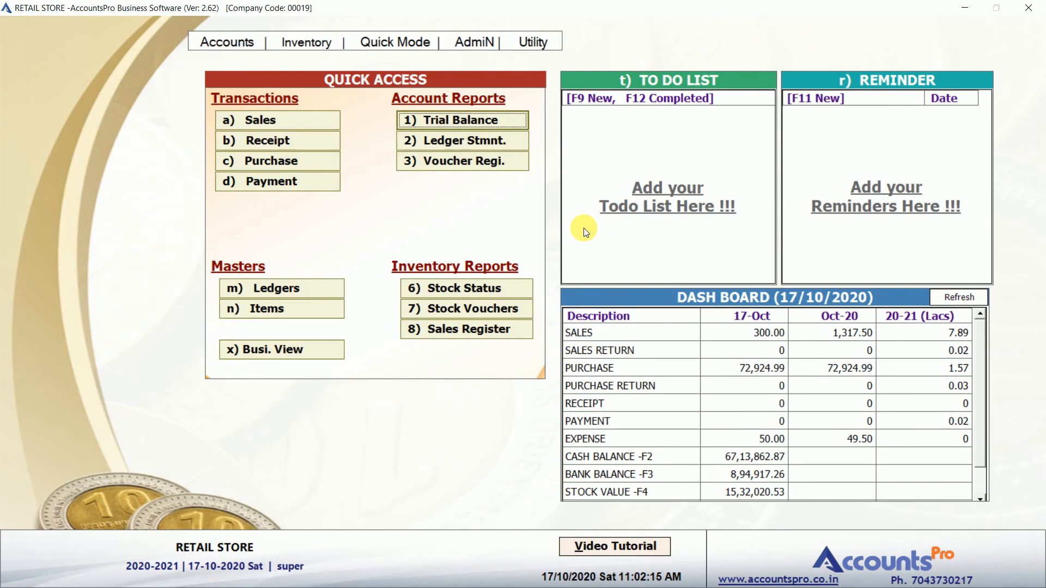
Show the Voucher Register for TAX INVOICE vouchers from 01/04/2020 to 31/03/2021.
key(3)
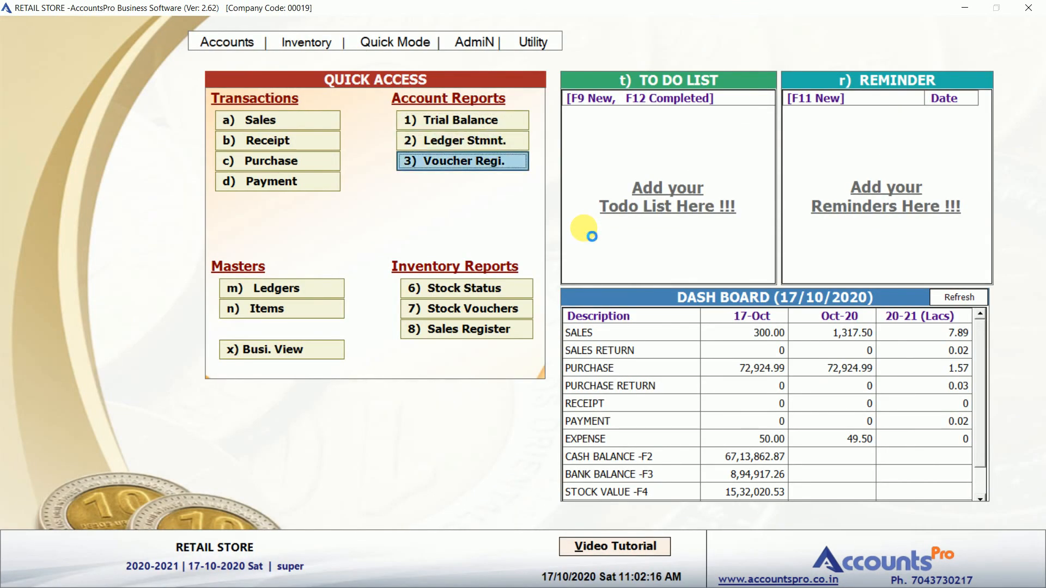
key(Return)
key(Return)
key(Return)
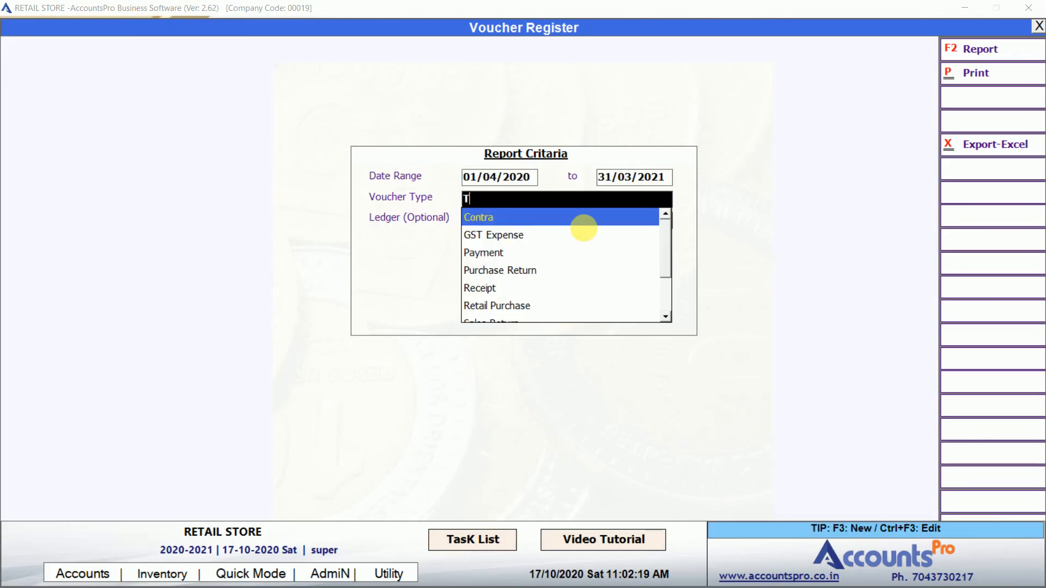
text(TAX)
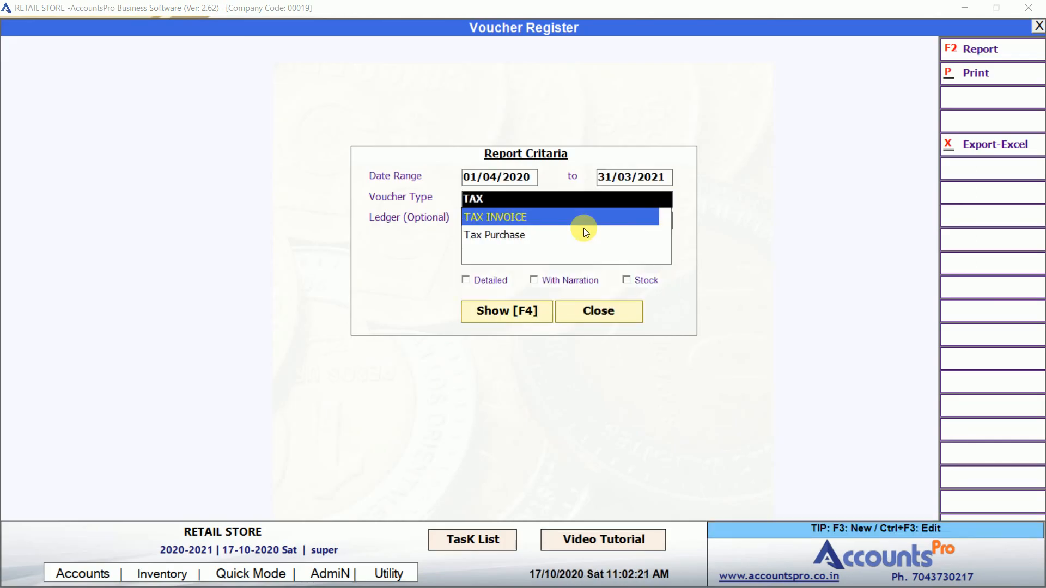
key(Return)
key(Return)
key(Return)
key(Return)
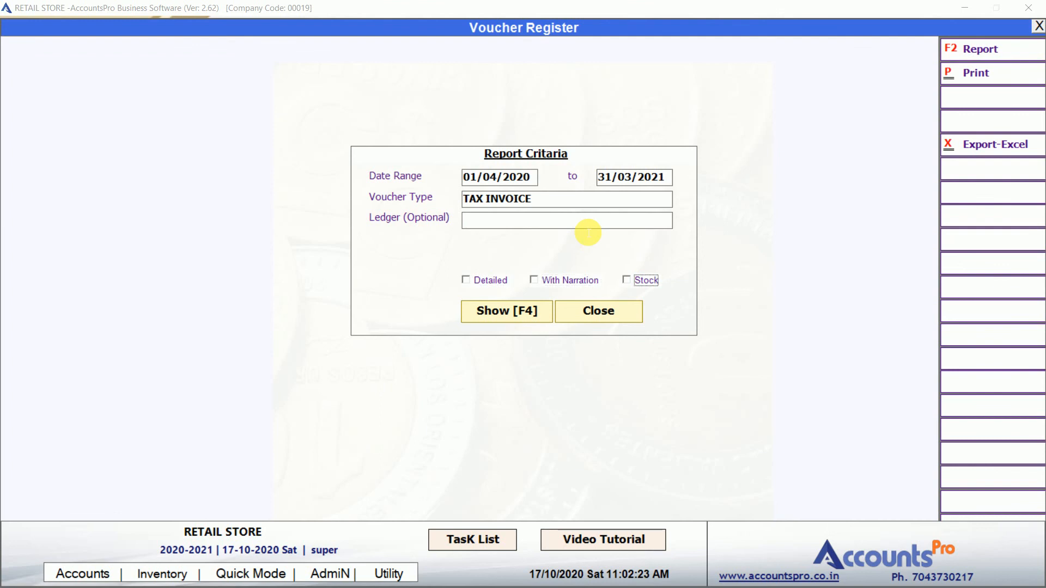
key(Return)
key(Return)
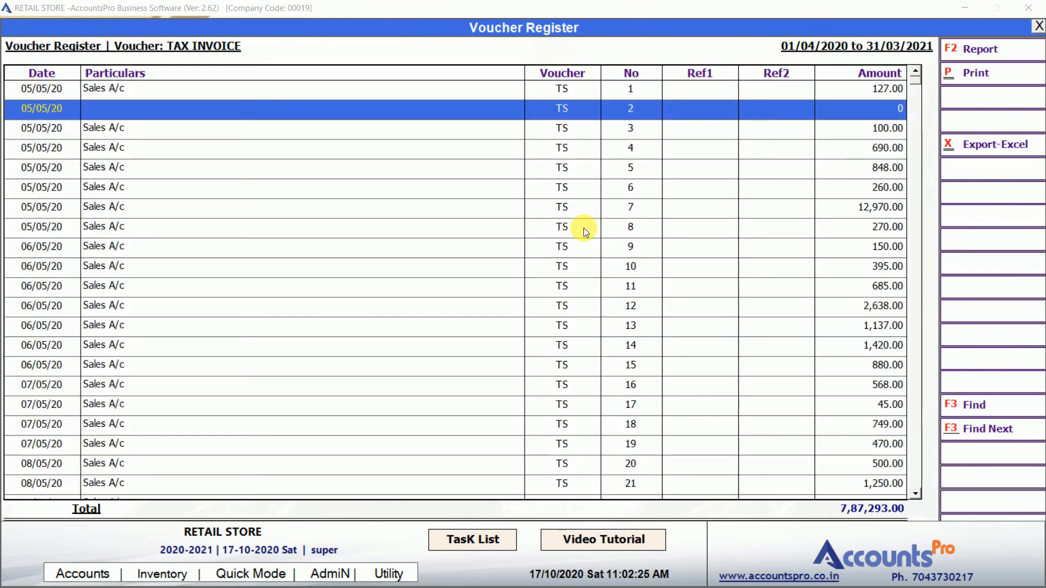
Go to the last TAX INVOICE voucher, preview the register's printout, and close the preview and the Voucher Register.
key(Down)
key(End)
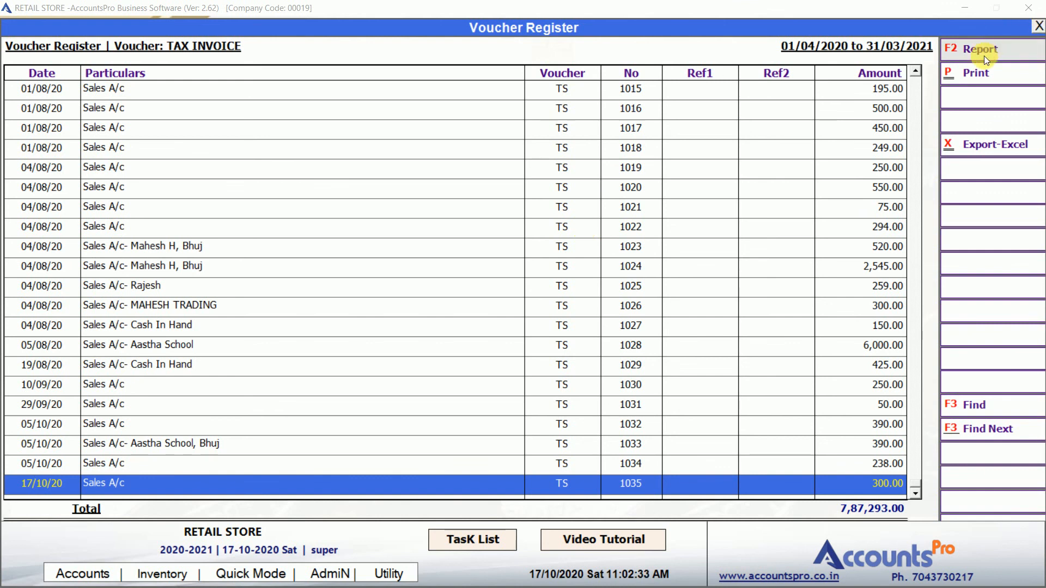
click(978, 73)
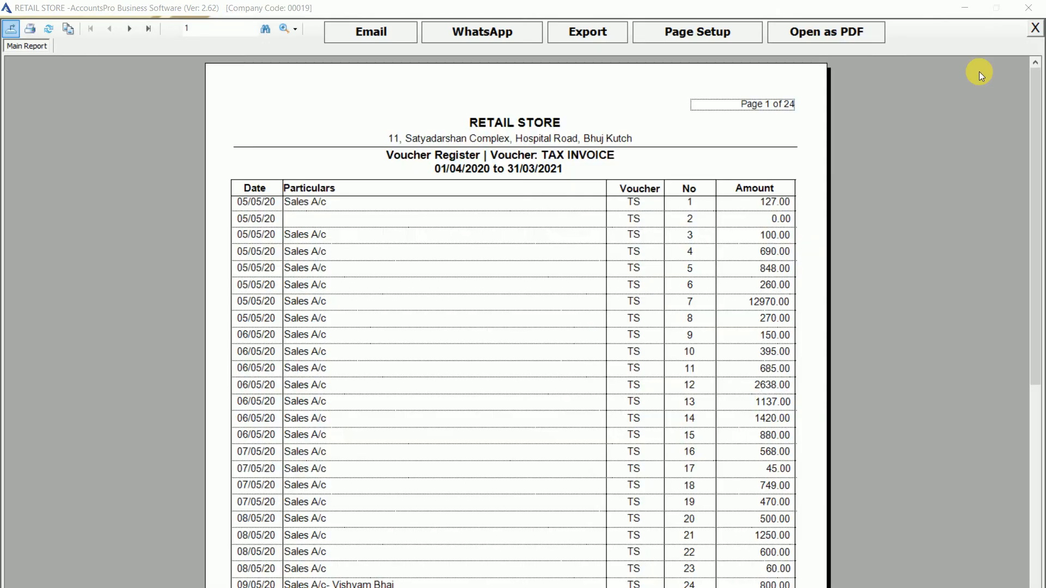
click(476, 254)
key(Escape)
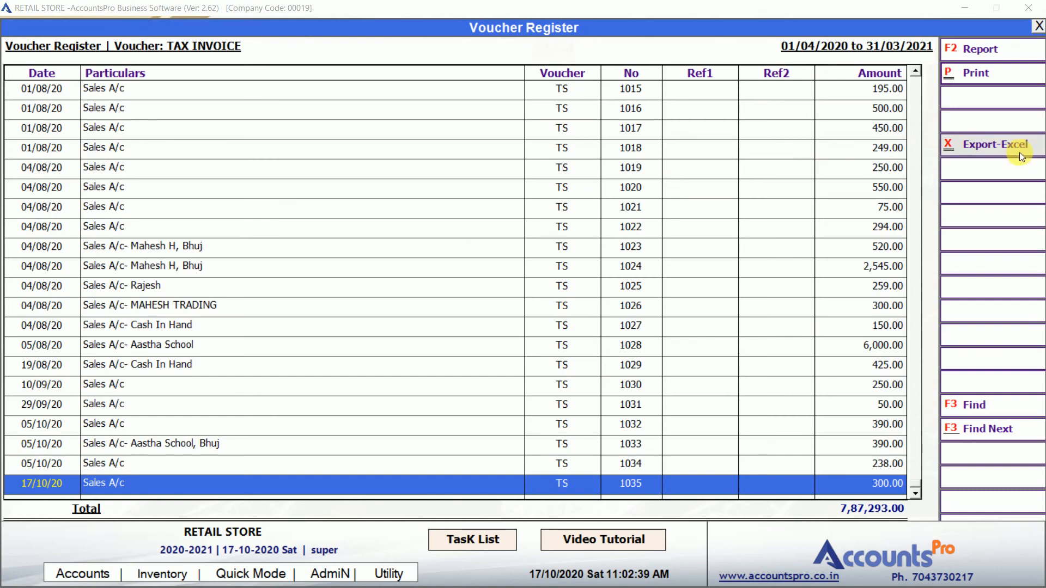
click(606, 291)
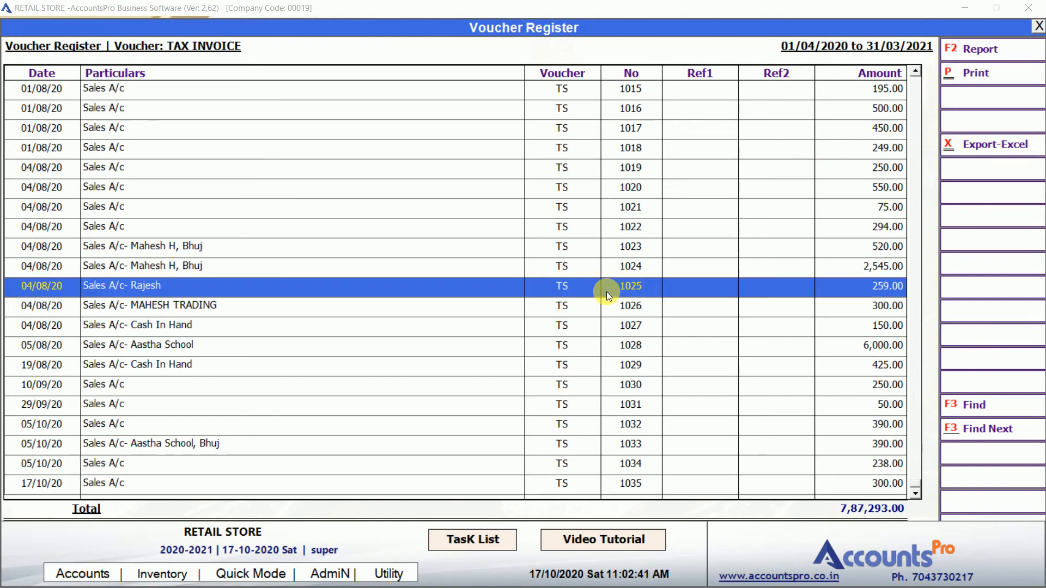
key(Escape)
Show the Sales Register in Standard (Detailed) GST format for 17/10/2020 and check the SHYAM TRADERS entry.
key(Tab)
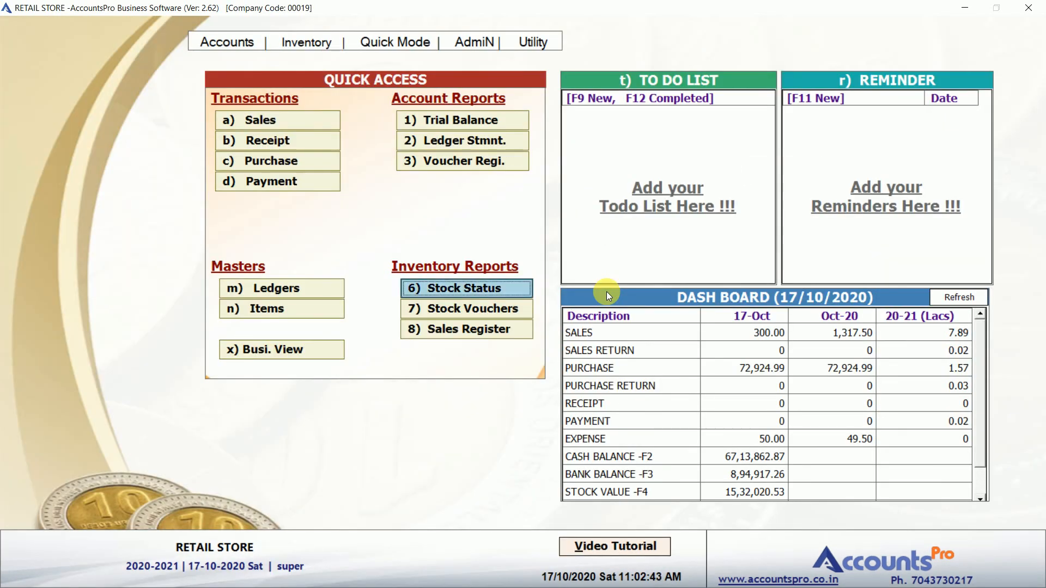
key(Tab)
key(Tab)
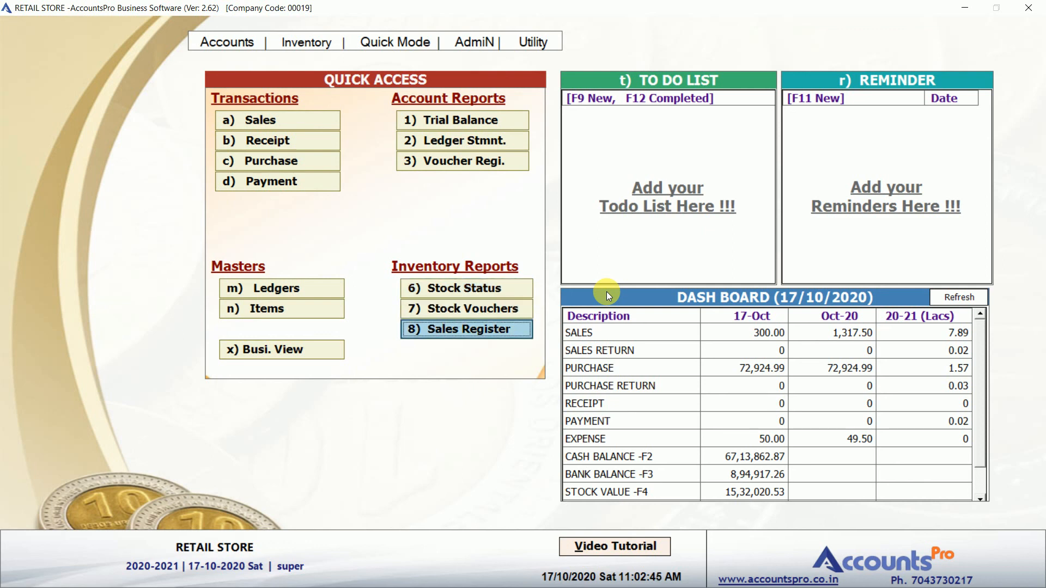
key(Return)
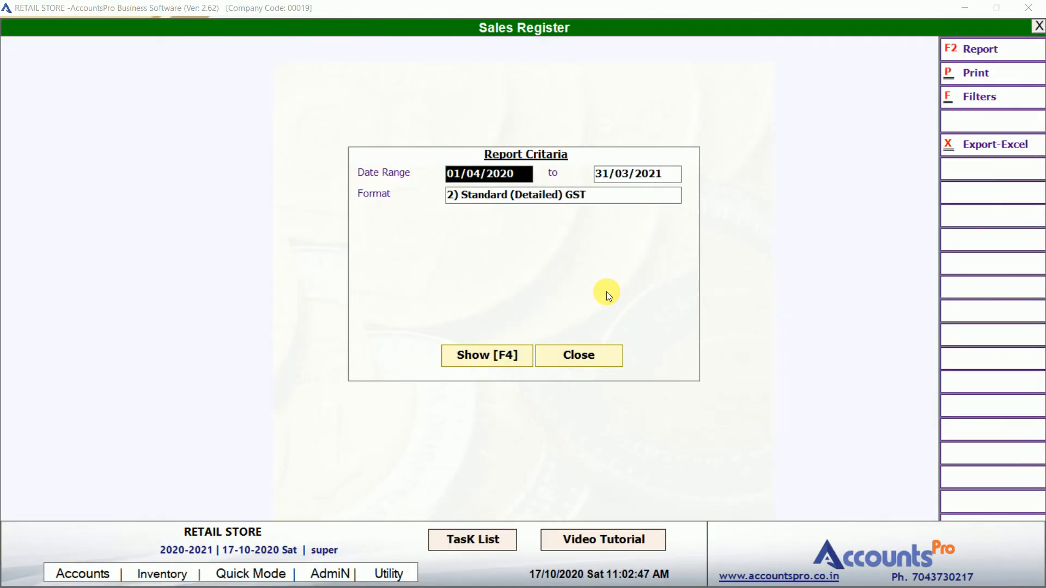
text(17.10)
key(Return)
text(17.10)
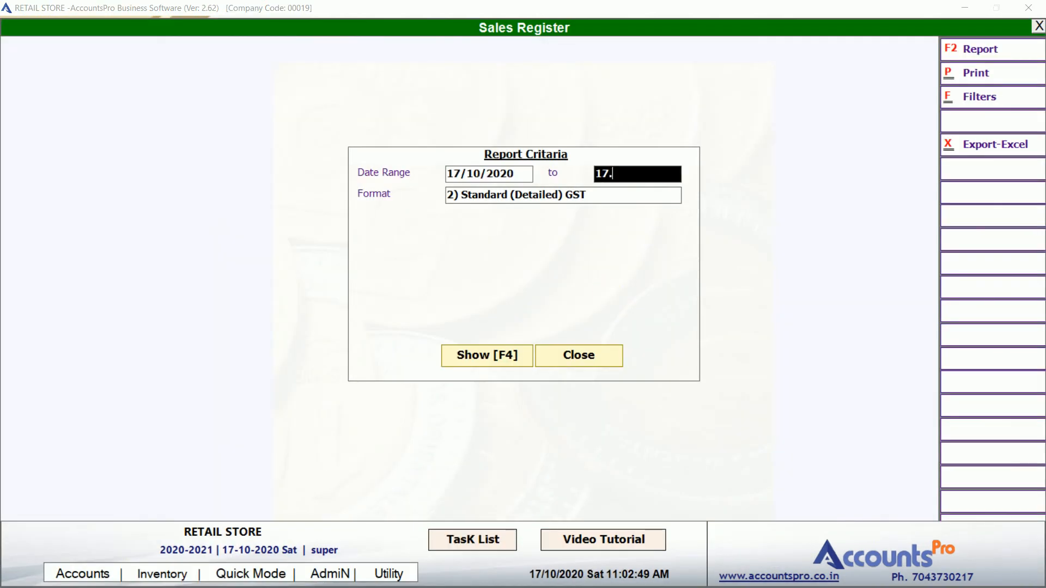
key(Return)
key(Return)
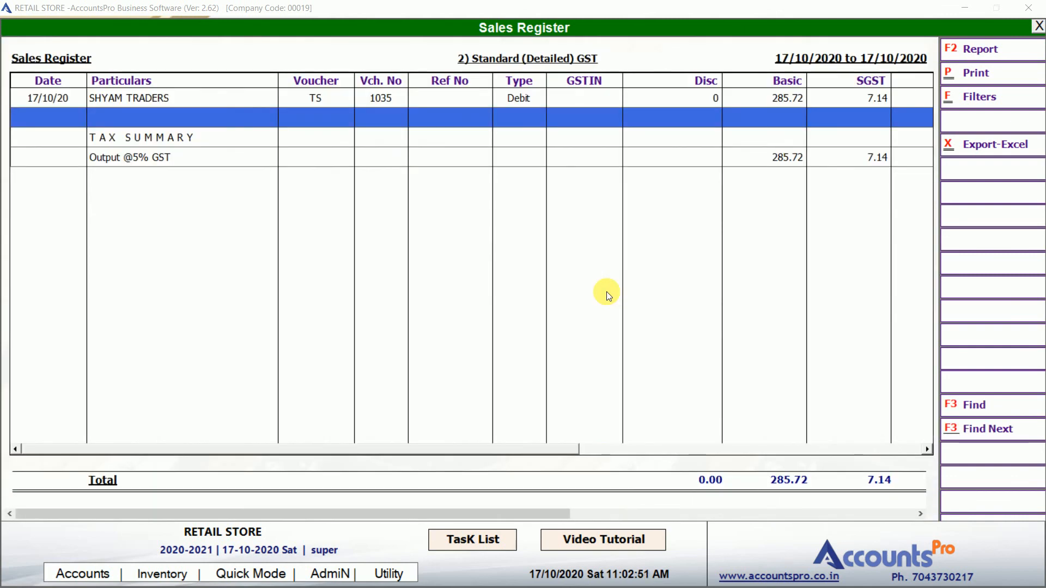
click(457, 100)
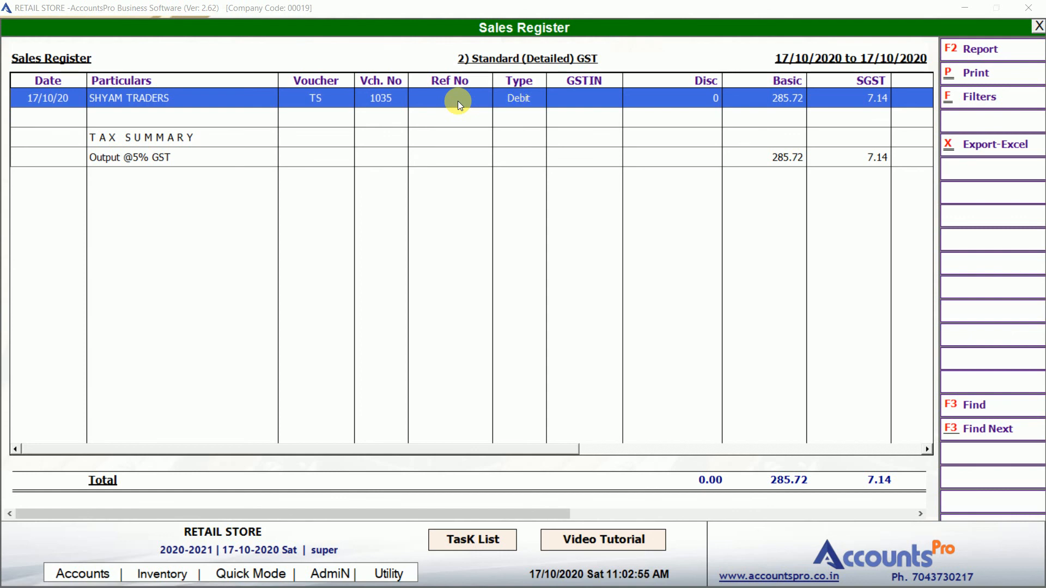
key(Right)
Show the Sales Register again with the start date set to 01/10/2020.
key(F2)
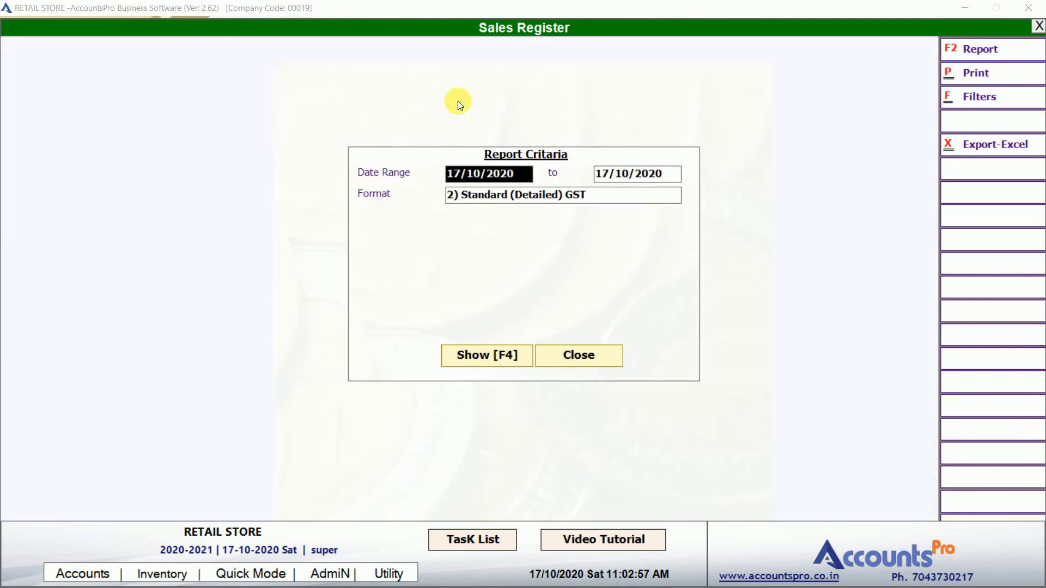
text(1.1)
key(Return)
key(Return)
key(Return)
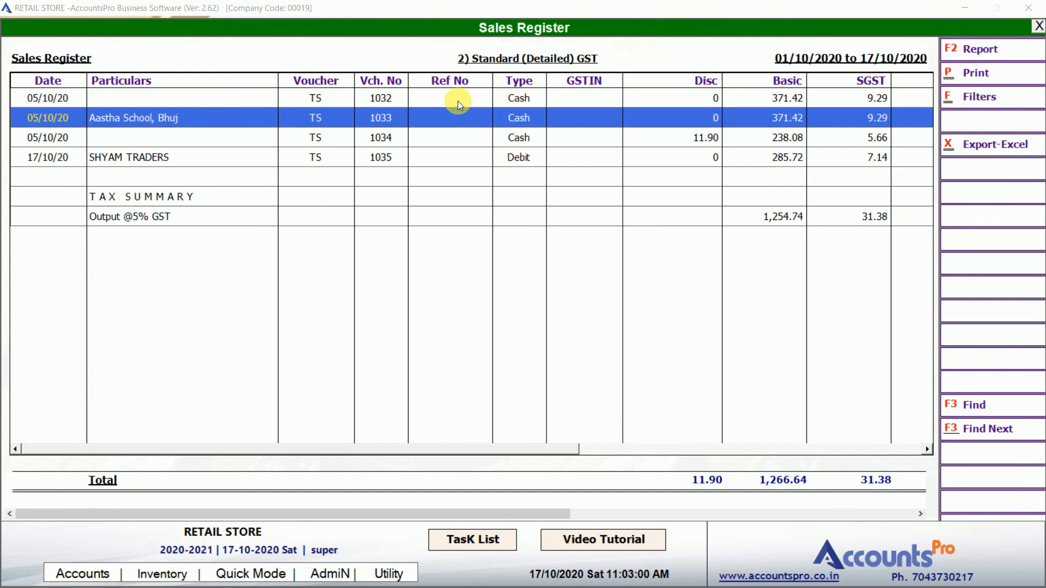
Examine the October sales entries across the tax, round-off and bill amount columns, and close the Sales Register.
click(504, 135)
key(Down)
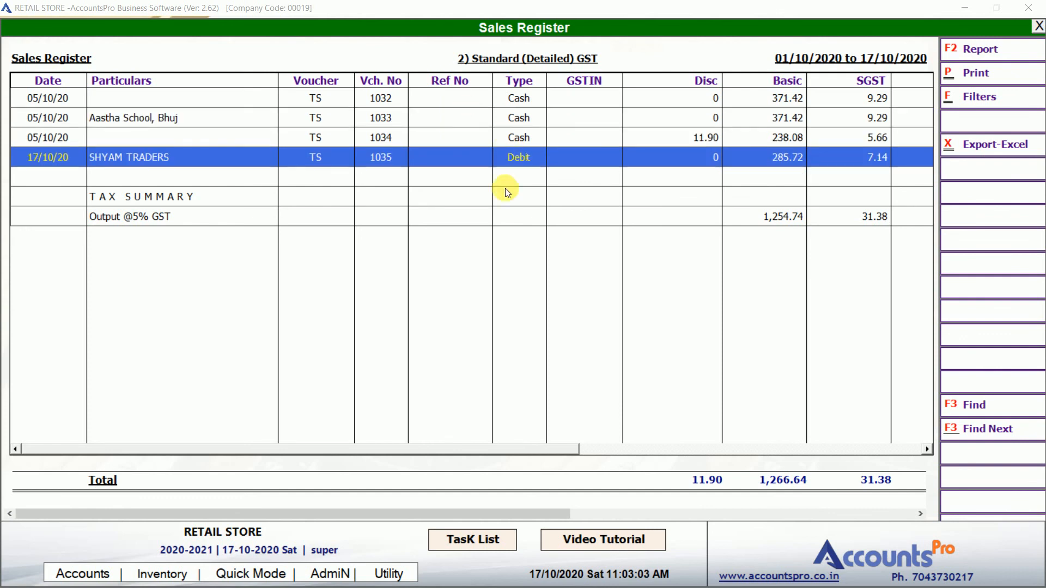
drag(472, 450, 899, 457)
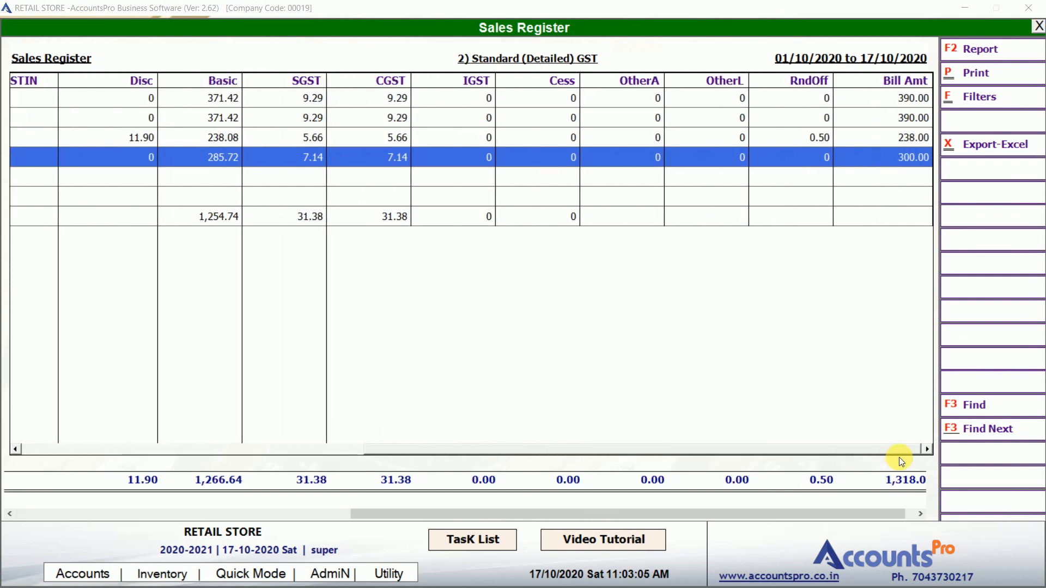
click(797, 120)
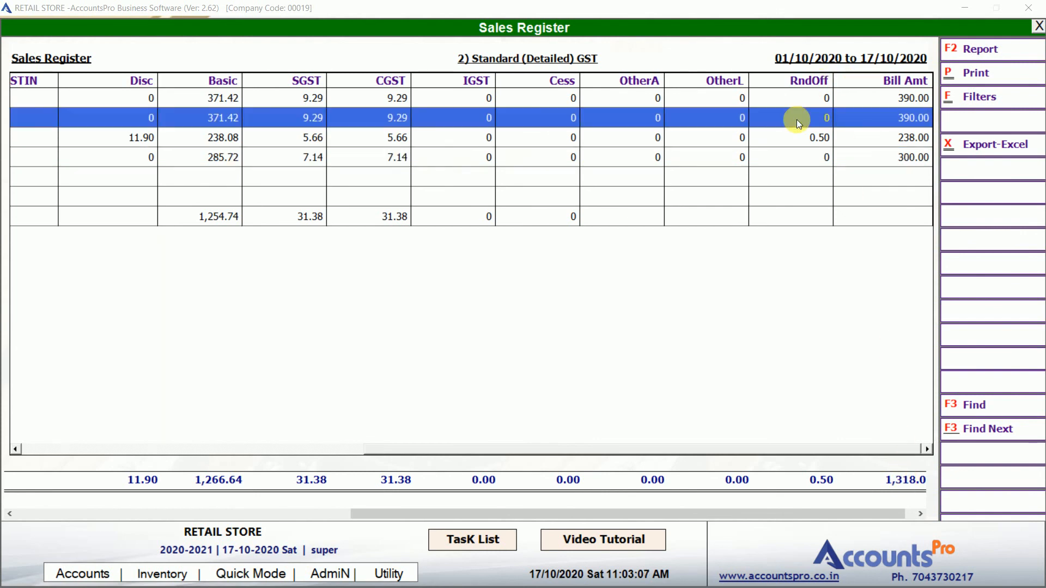
key(Escape)
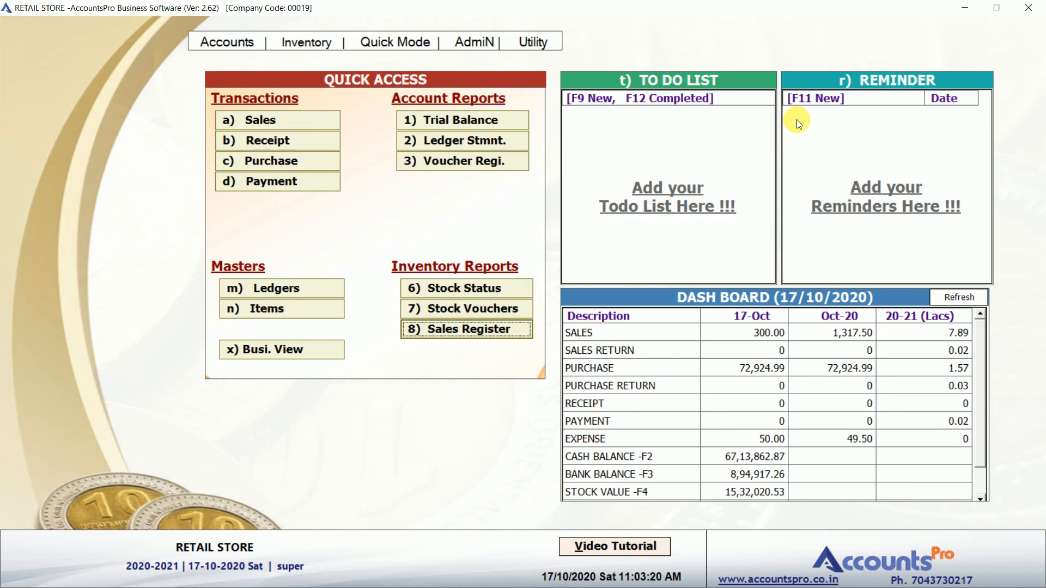
key(alt+a)
key(Right)
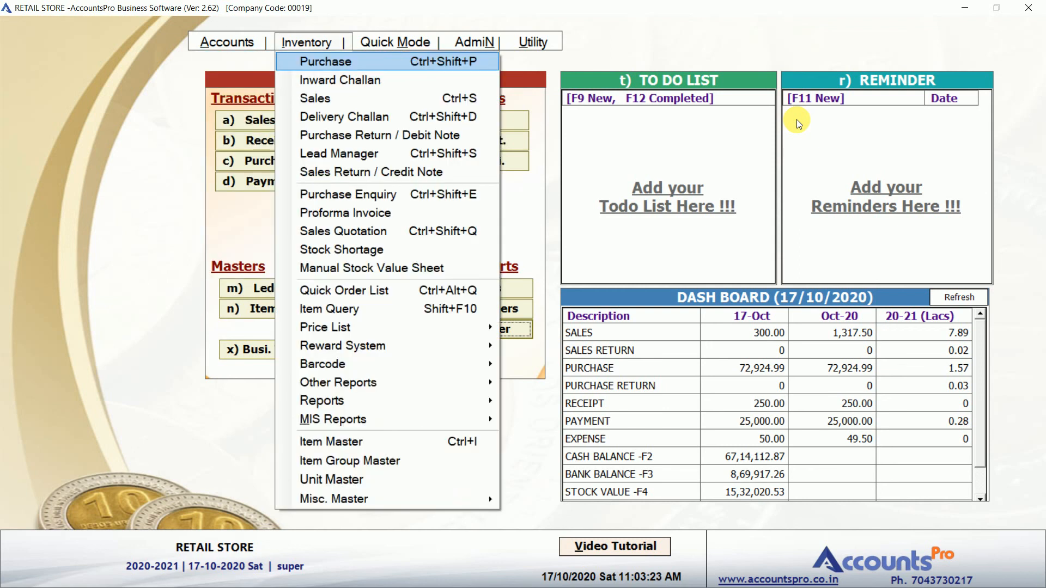
key(Right)
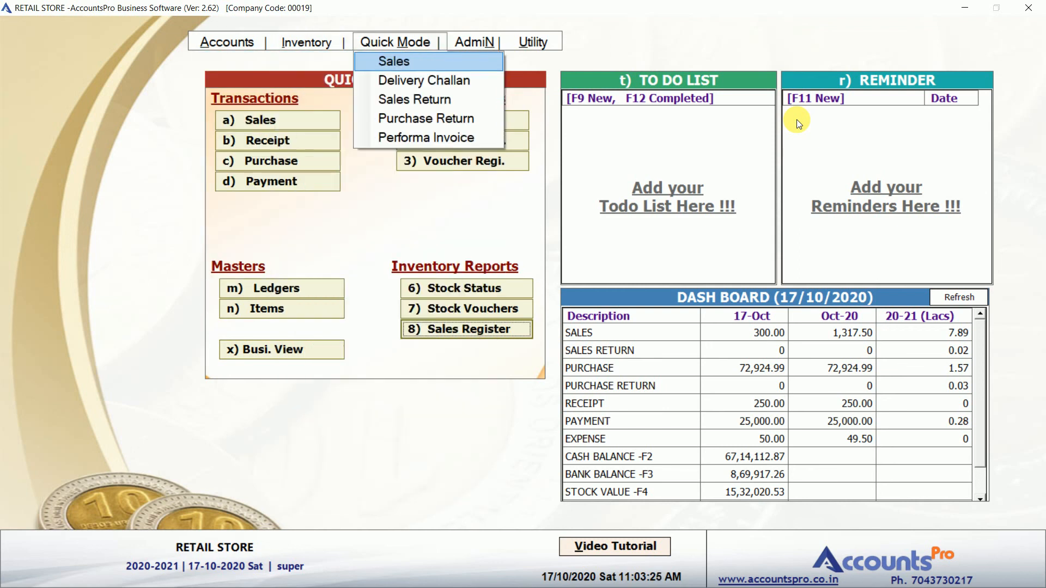
key(Right)
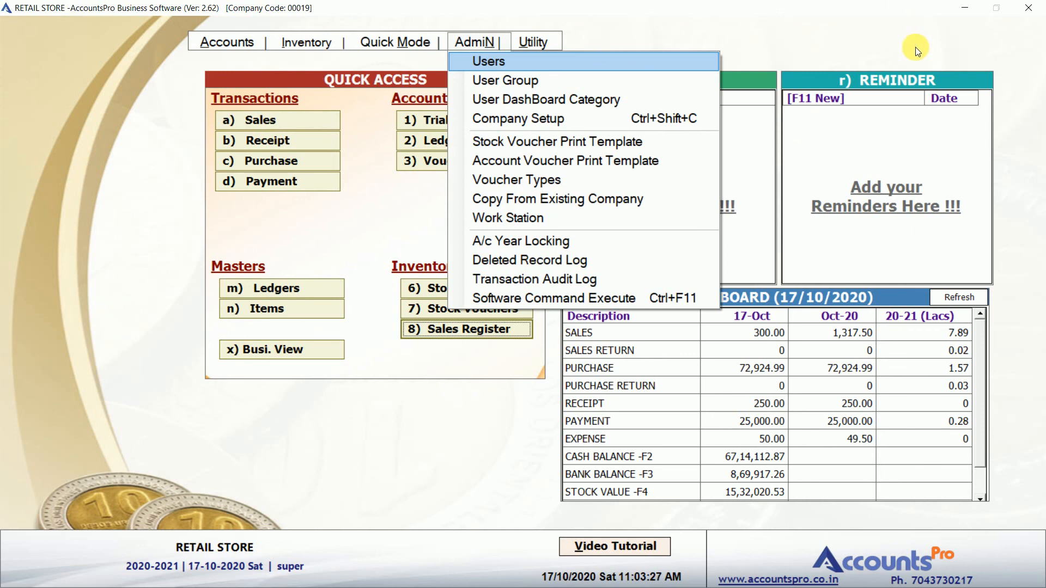
click(911, 63)
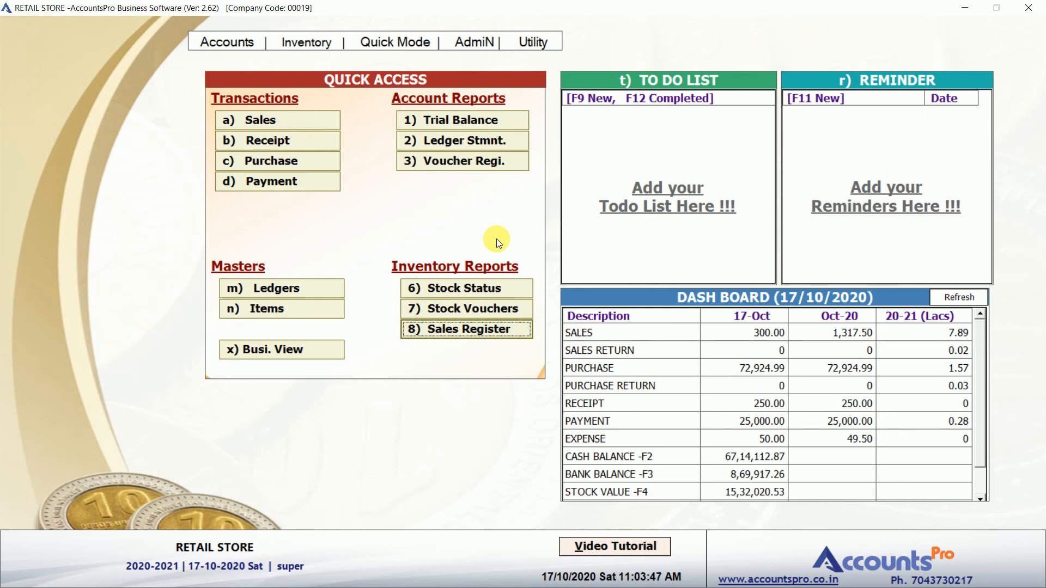
key(Up)
key(Up)
key(Up)
key(Up)
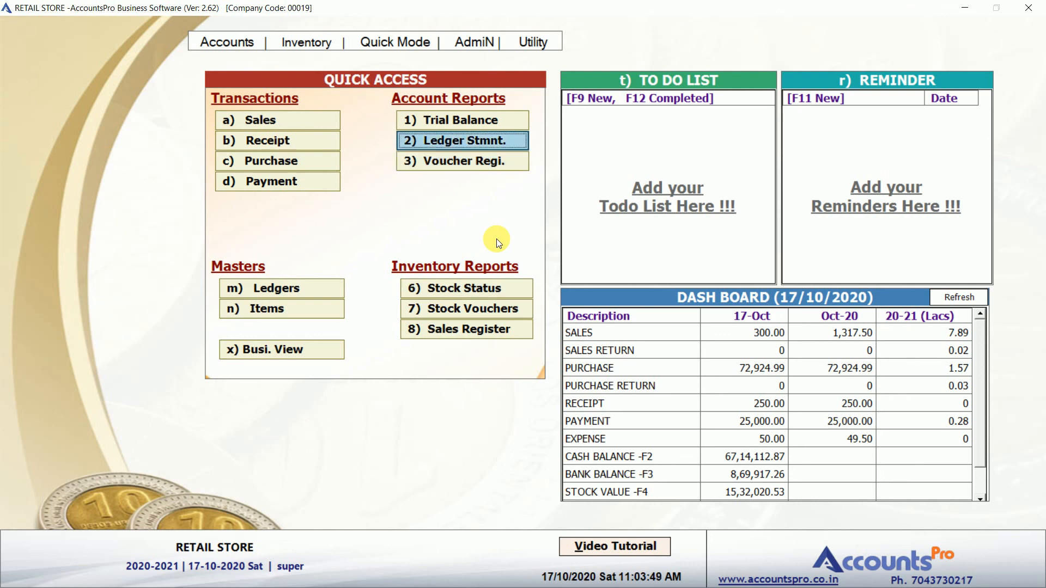